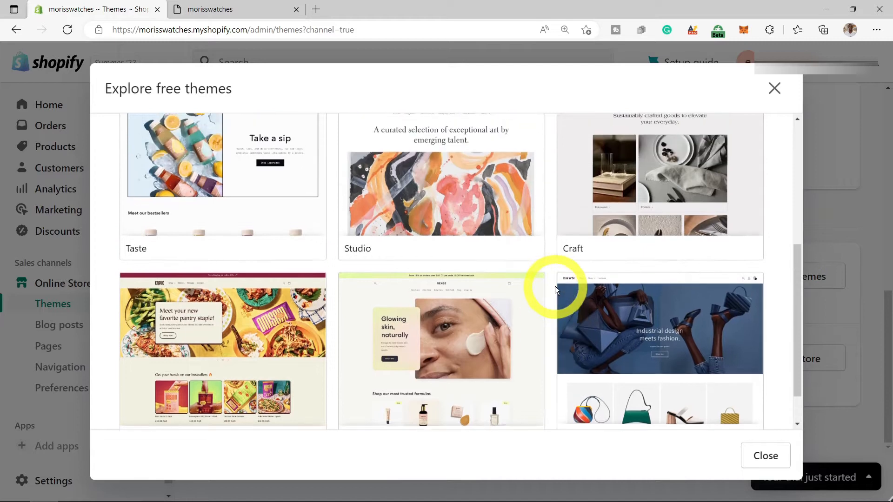
scroll(514, 265, "up", 2)
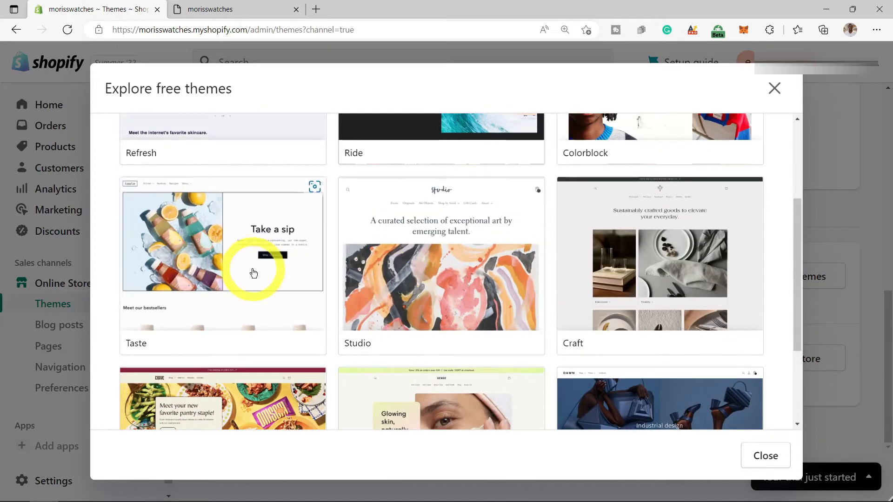
- Add the free Taste theme to the theme library, then open and dismiss its Actions menu
left_click(250, 255)
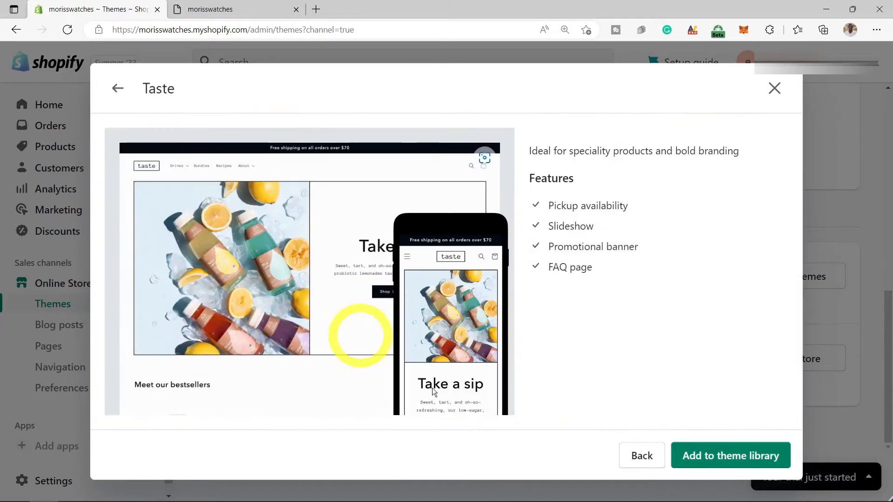
left_click(711, 458)
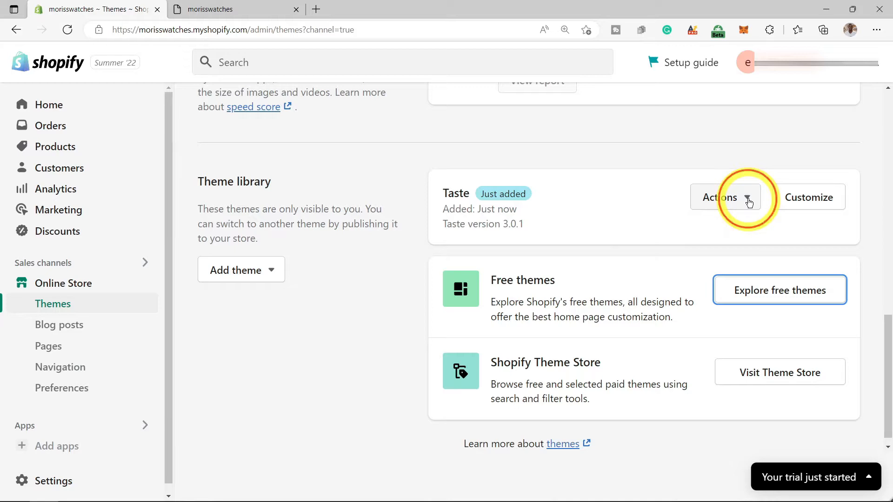
left_click(749, 202)
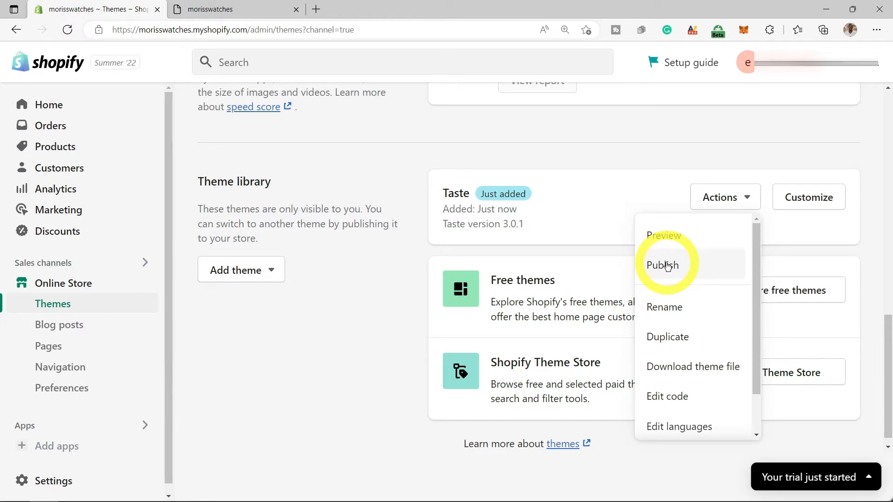
left_click(791, 127)
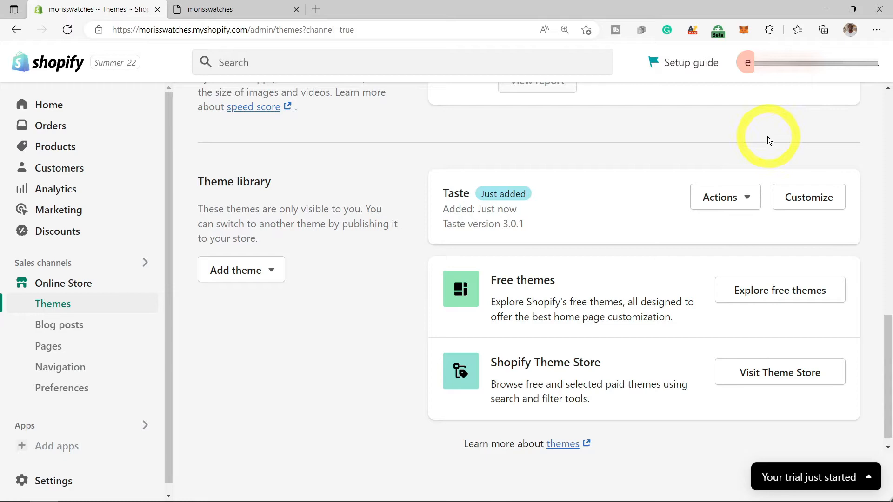
scroll(747, 154, "up", 6)
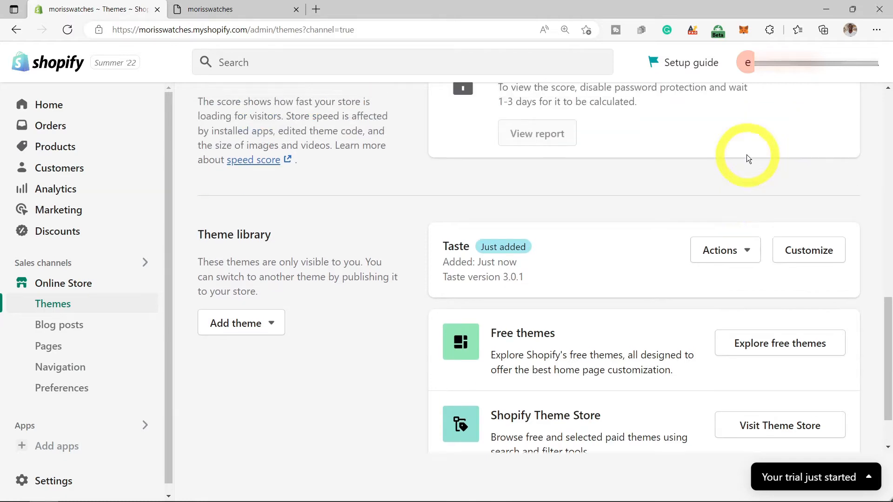
scroll(747, 154, "up", 6)
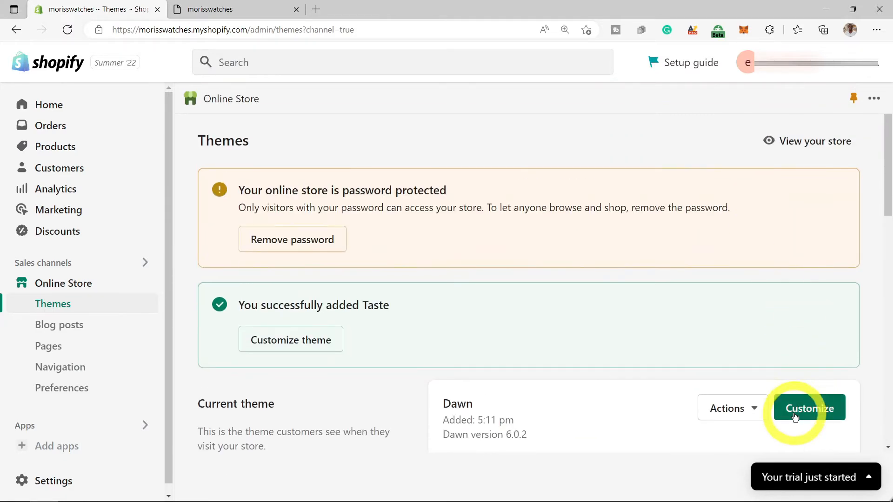
- Open the live Dawn theme's editor in a new tab and view the Home page template list
right_click(799, 408)
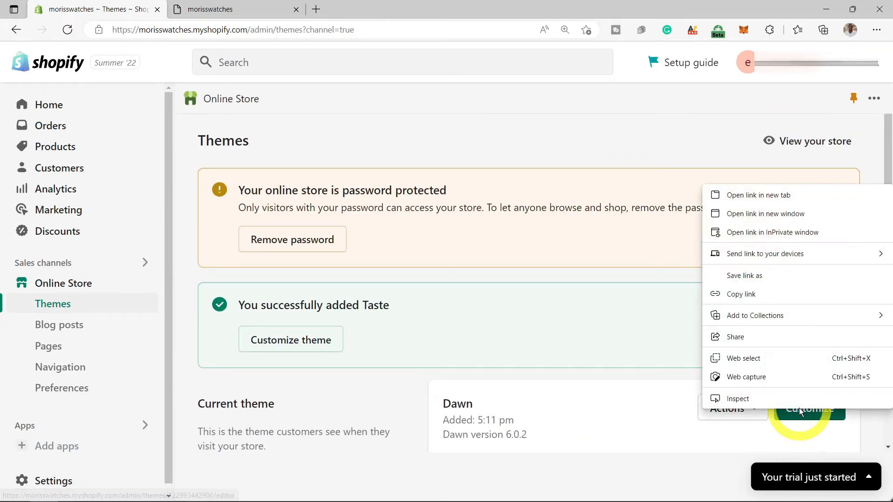
left_click(769, 200)
key("ctrl+Tab")
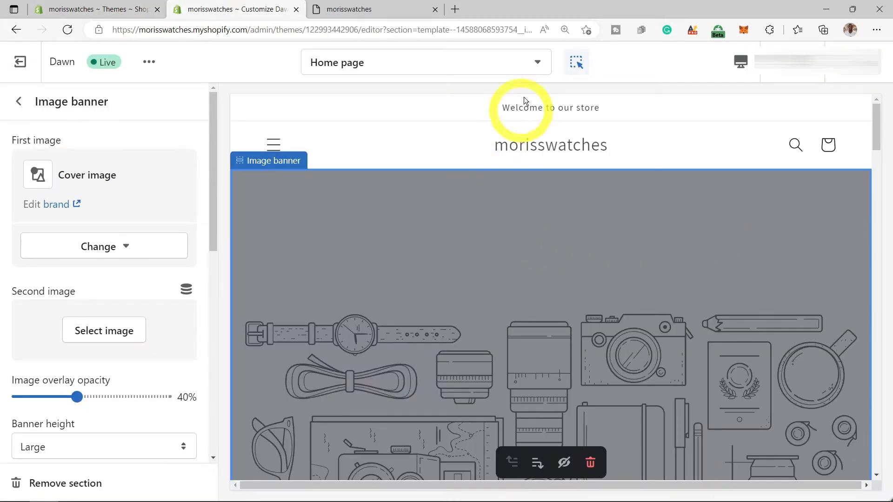
left_click(538, 66)
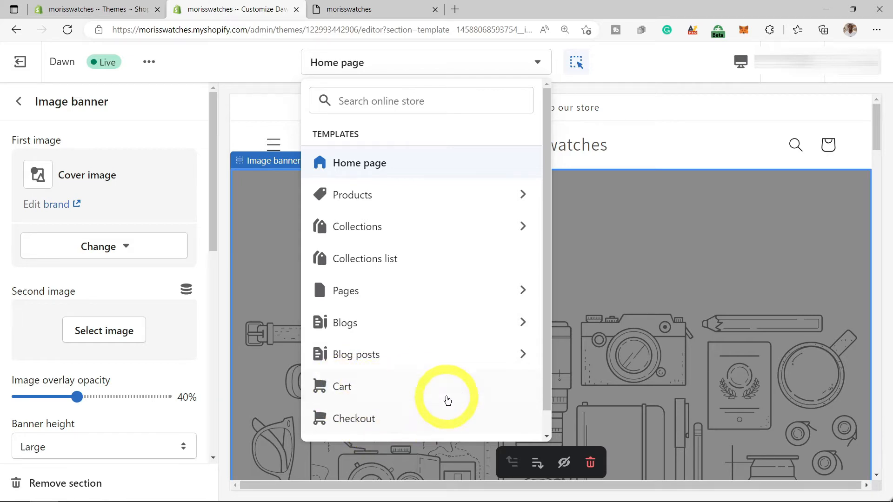
scroll(460, 202, "down", 5)
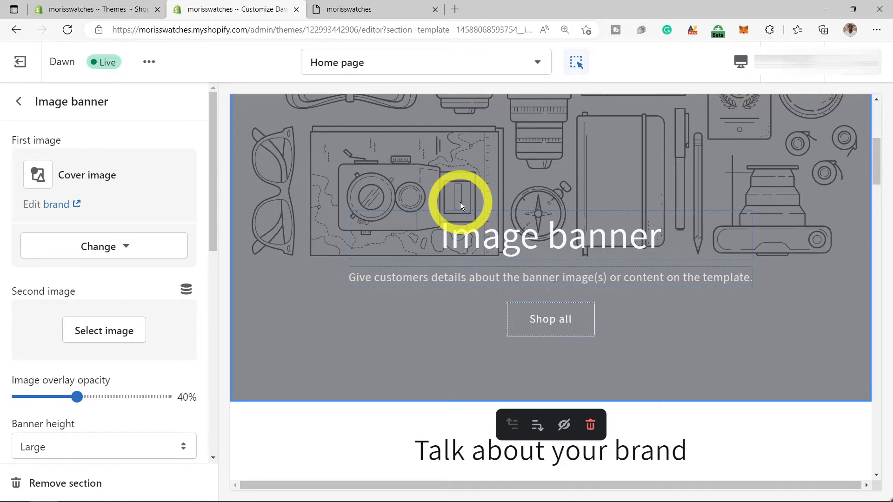
scroll(460, 202, "up", 5)
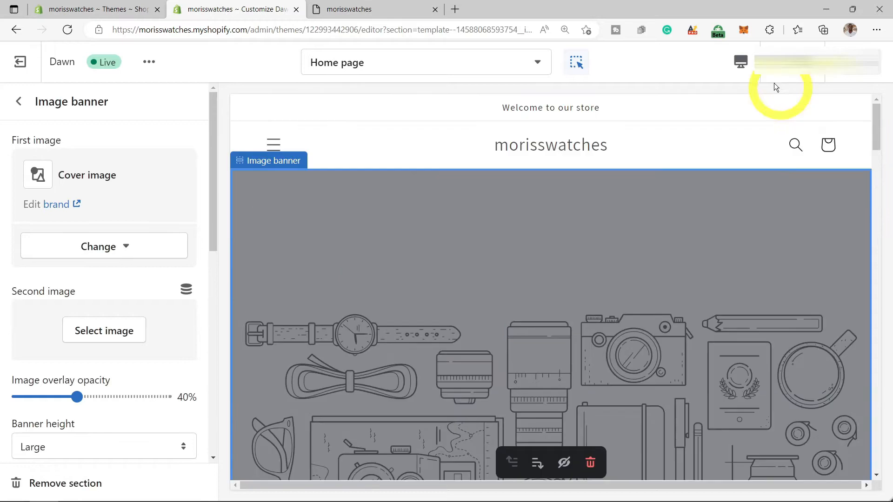
left_click(742, 64)
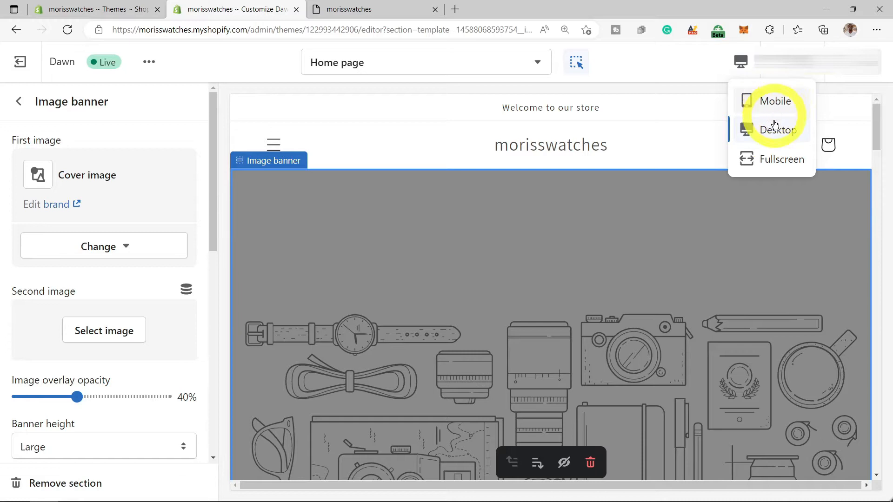
left_click(771, 159)
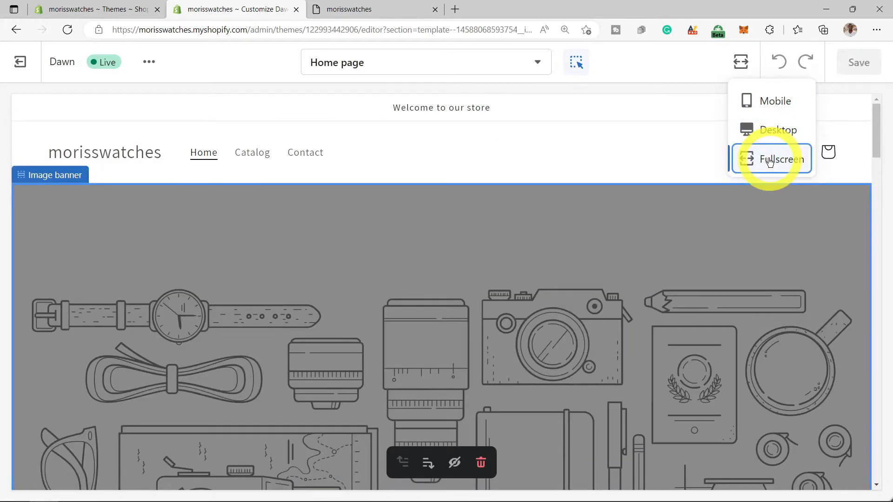
left_click(749, 72)
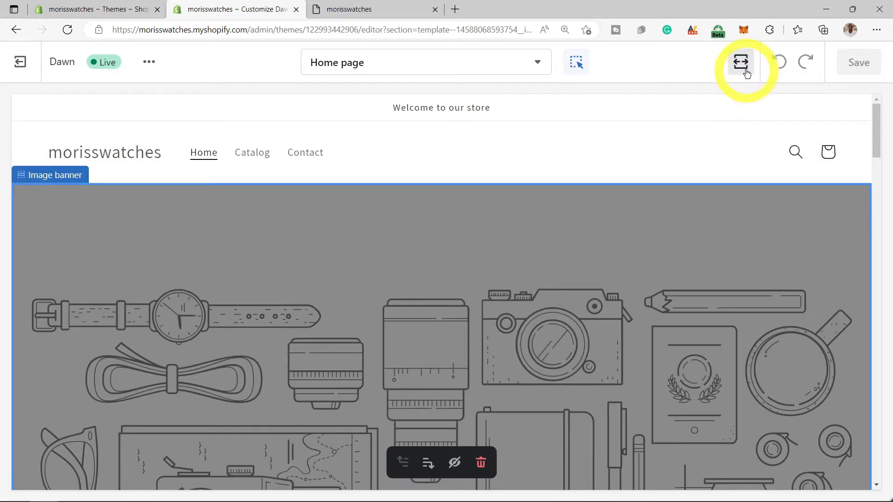
left_click(775, 135)
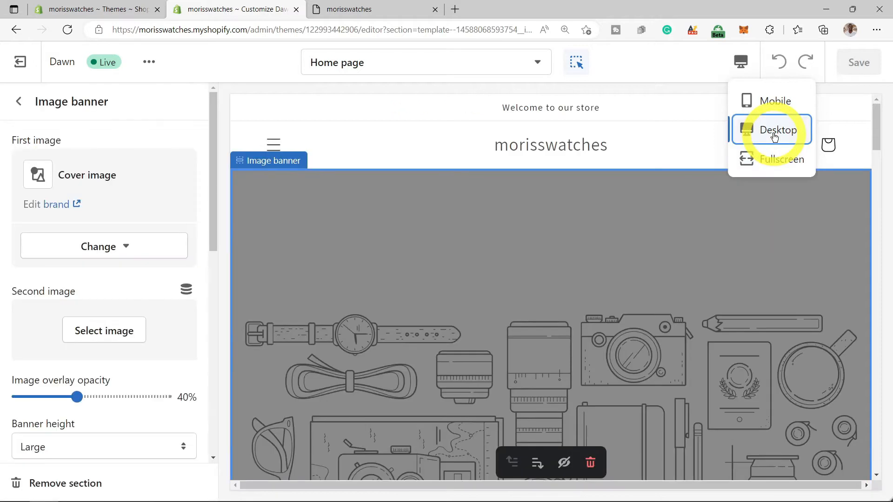
left_click(738, 77)
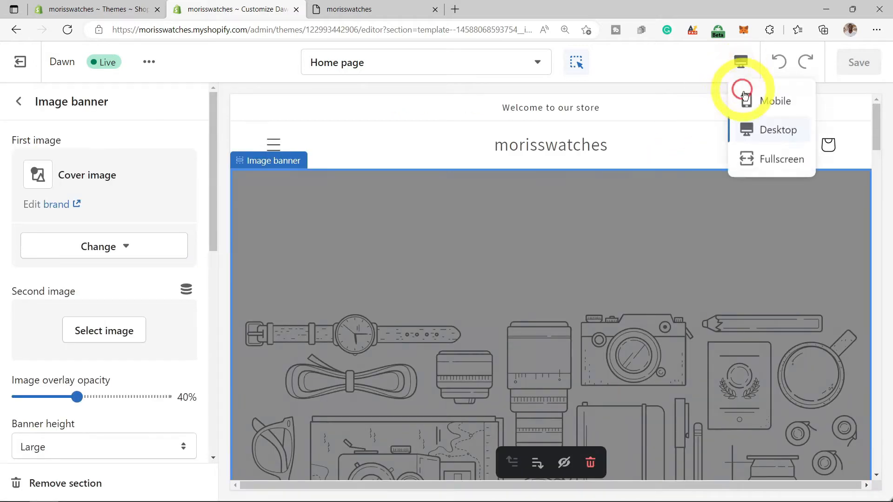
left_click(772, 111)
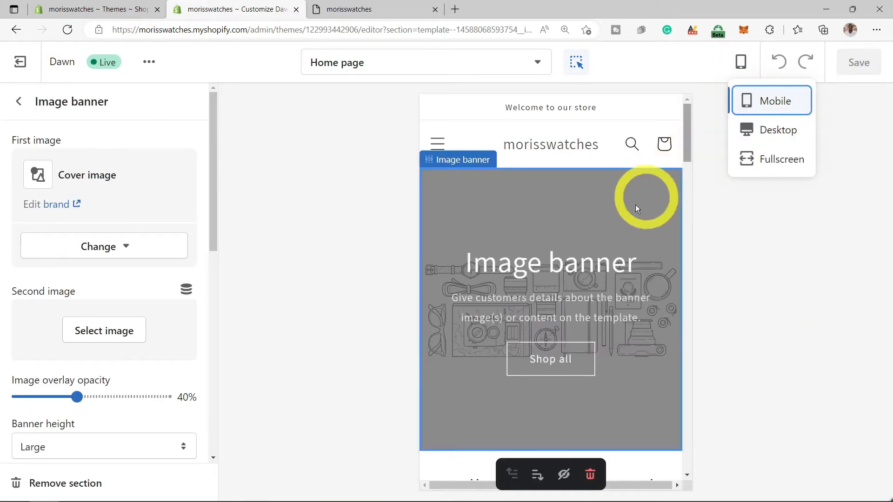
scroll(629, 241, "down", 5)
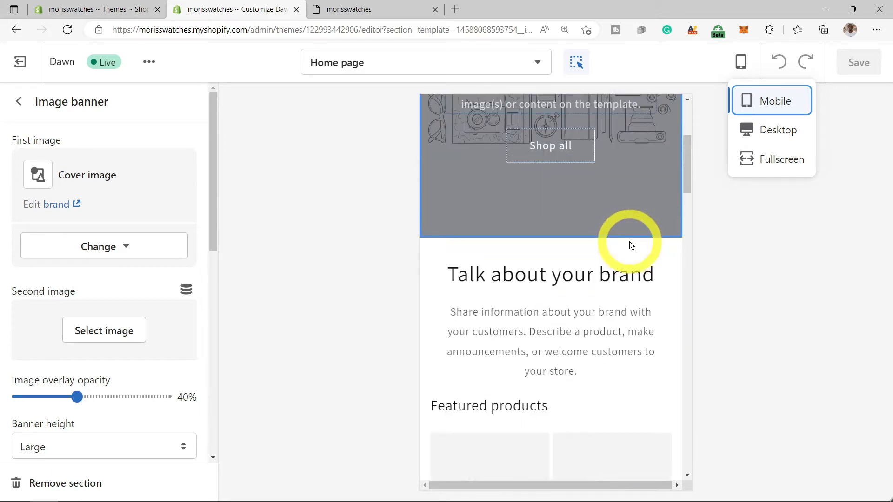
scroll(630, 242, "down", 4)
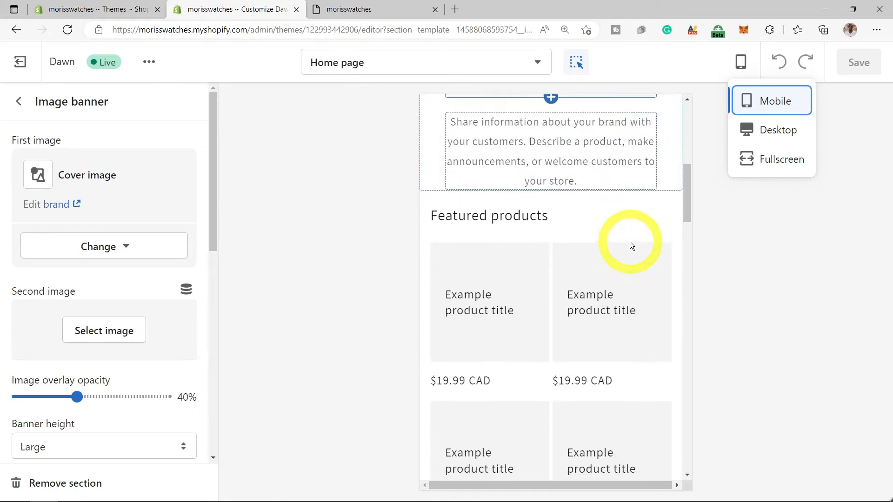
scroll(629, 242, "down", 11)
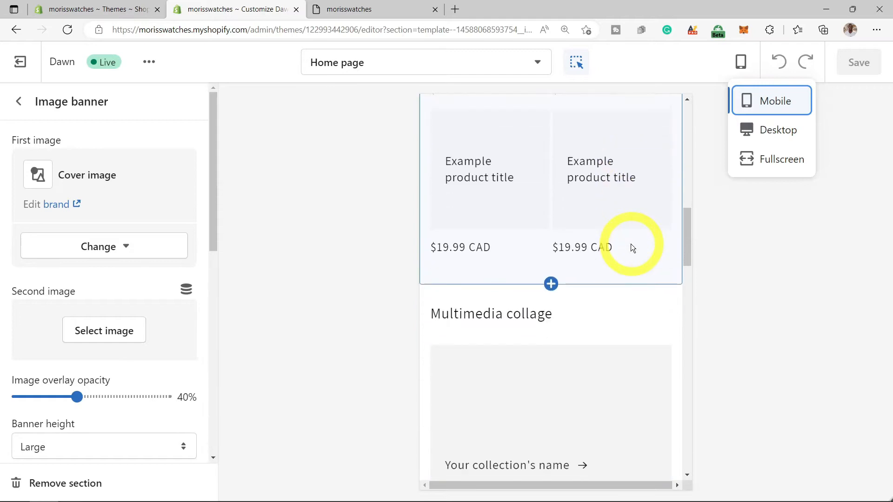
scroll(631, 244, "down", 5)
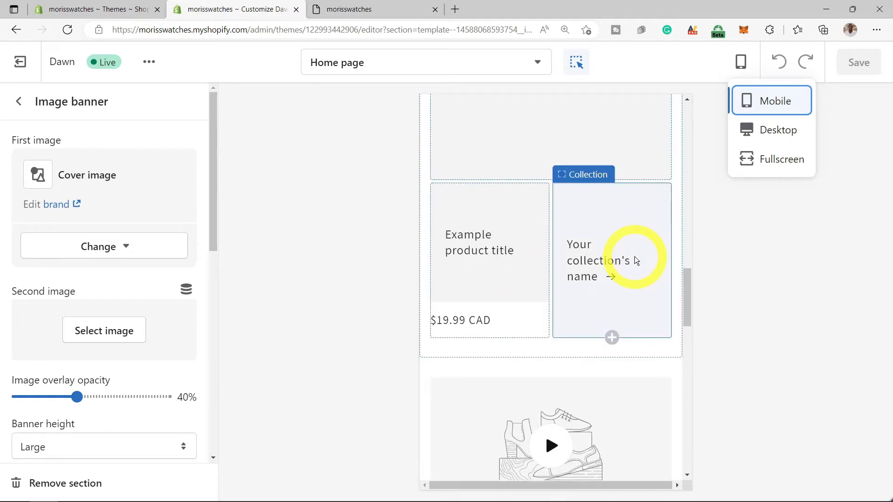
scroll(636, 260, "down", 4)
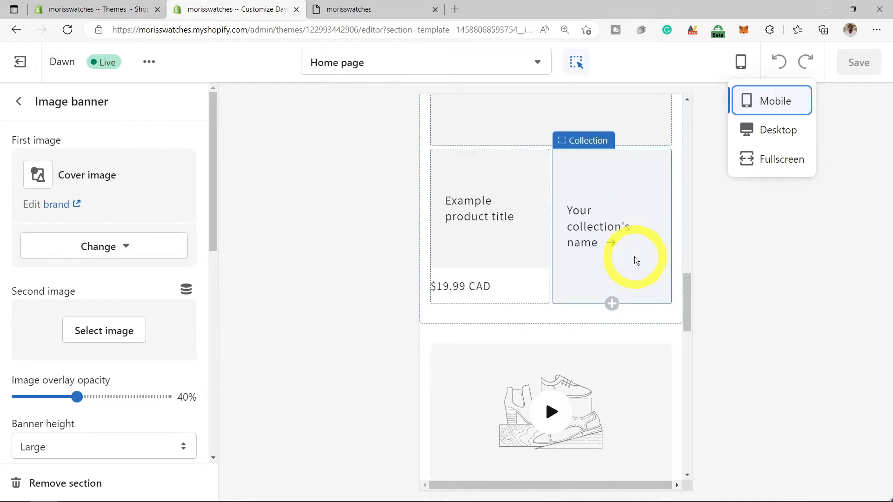
left_click(768, 136)
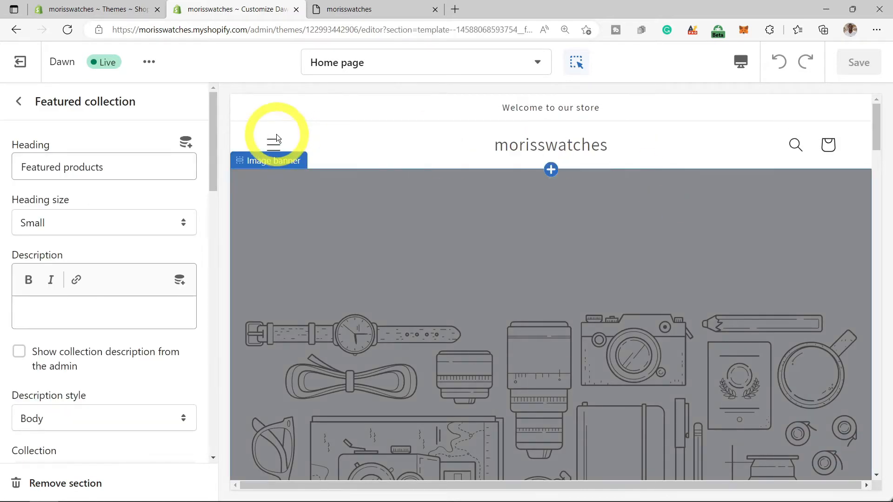
- Browse the home page sections, opening the Rich text and Image banner settings
scroll(409, 177, "down", 10)
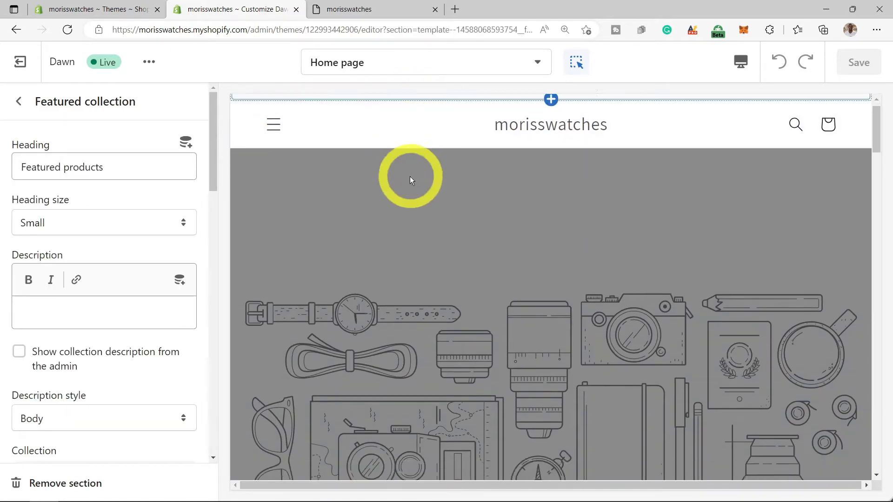
scroll(414, 186, "down", 15)
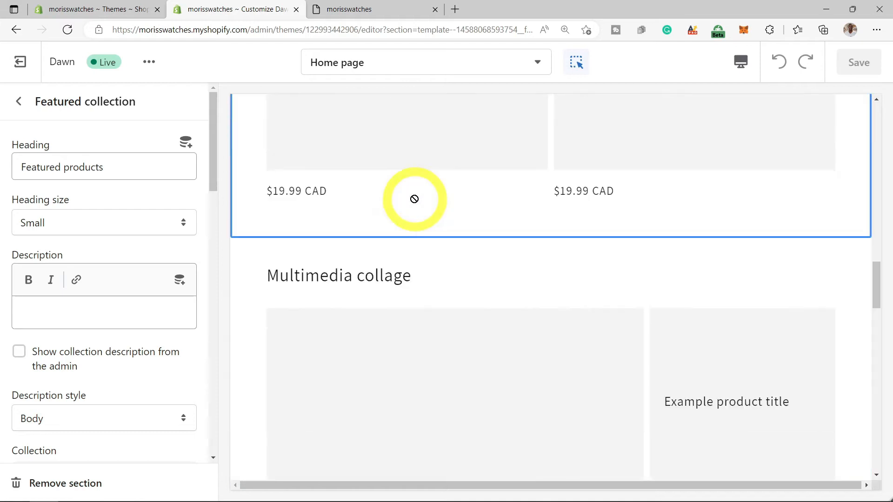
scroll(320, 319, "down", 15)
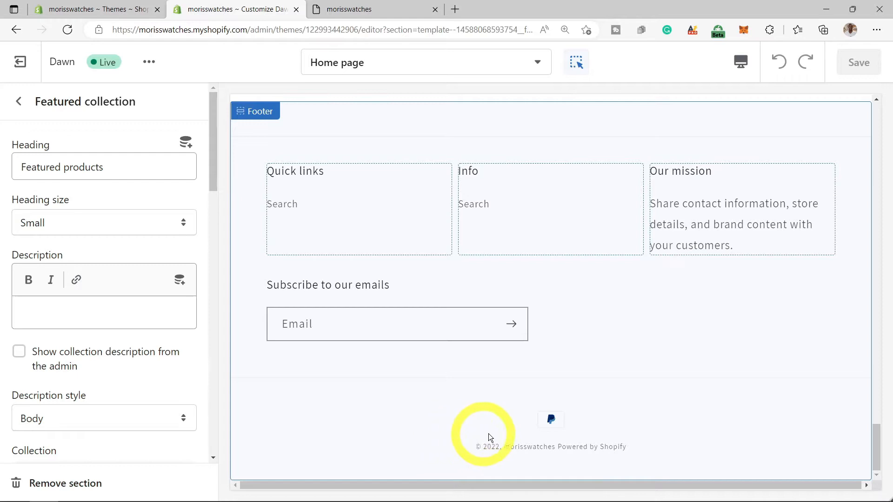
scroll(512, 429, "up", 3)
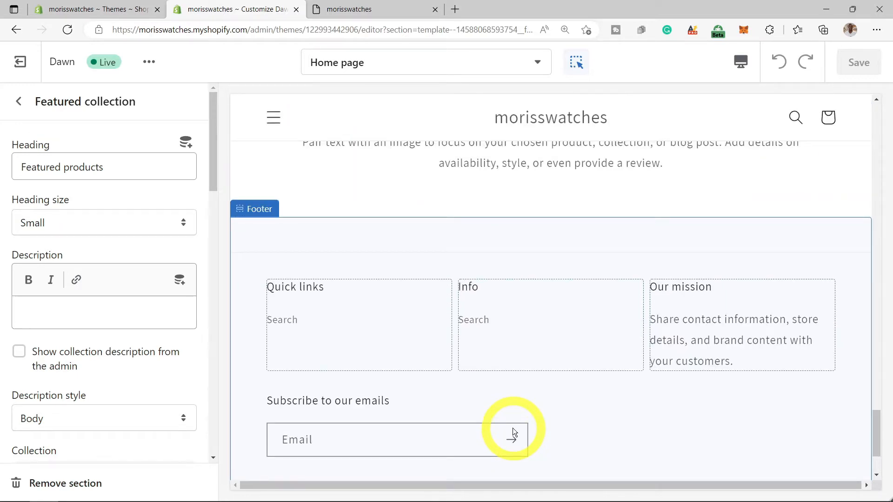
left_click(19, 101)
left_click(37, 135)
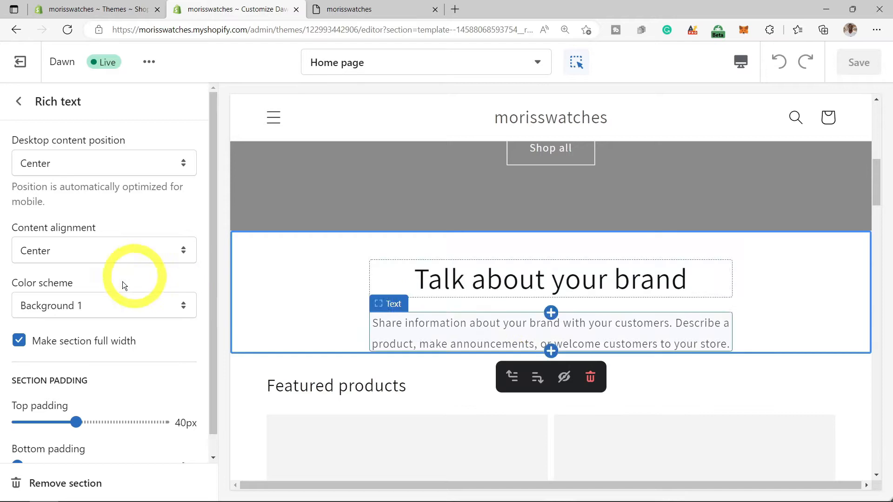
left_click(19, 102)
left_click(71, 197)
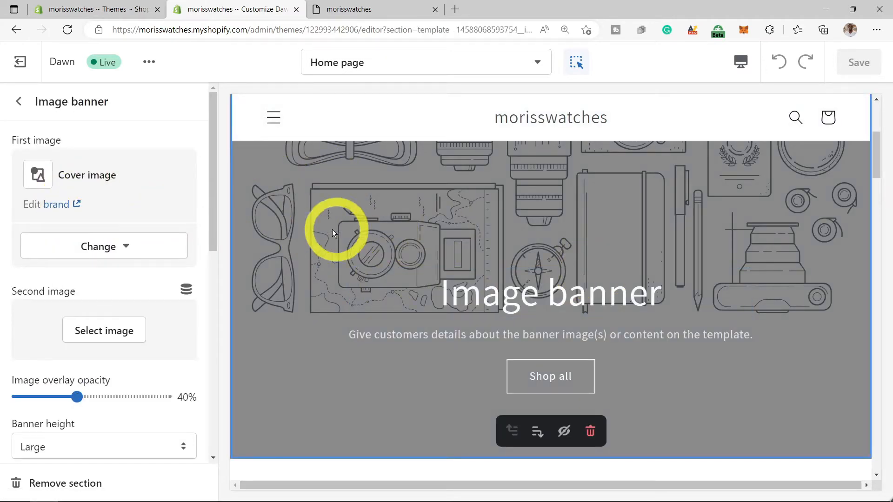
- Remove the 'Talk about your brand' Rich text section below the image banner
left_click(19, 101)
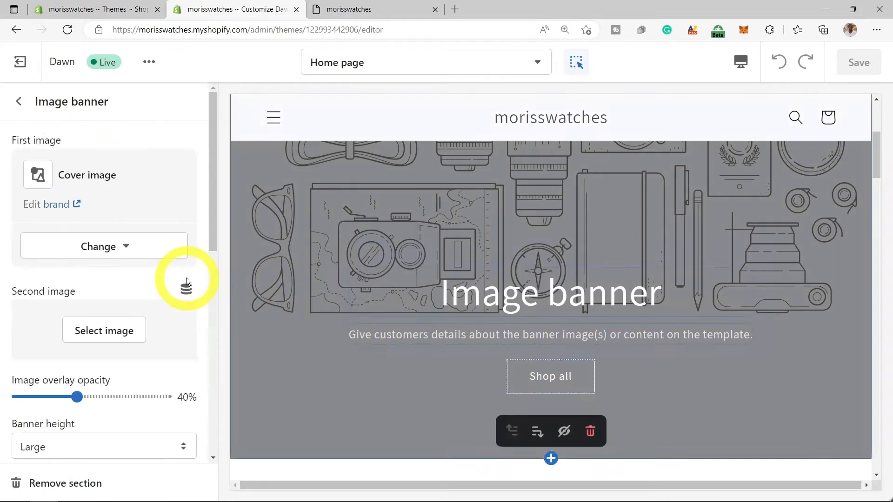
left_click(25, 104)
left_click(73, 321)
scroll(107, 353, "down", 1)
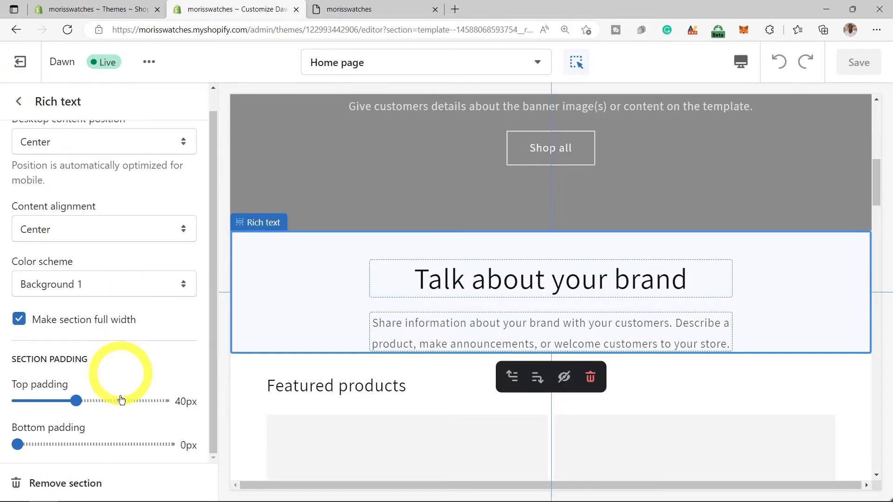
left_click(82, 485)
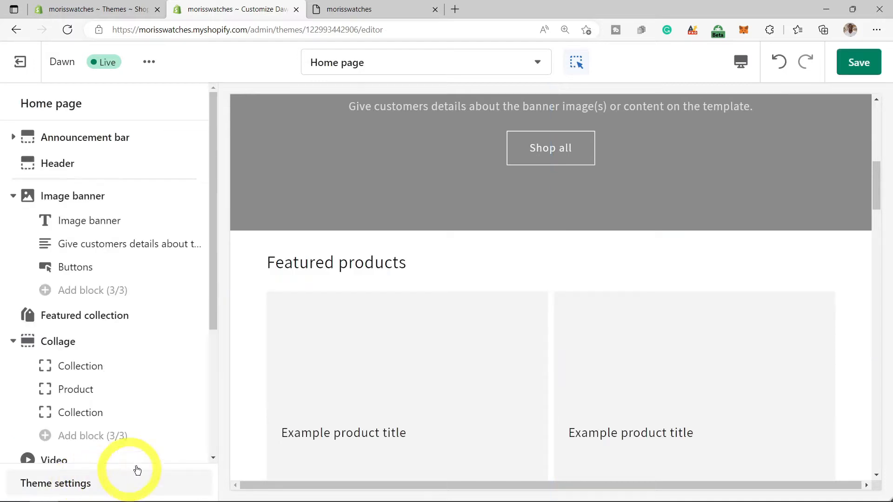
- Save the home page layout without the Rich text section
scroll(410, 277, "down", 2)
scroll(410, 276, "down", 5)
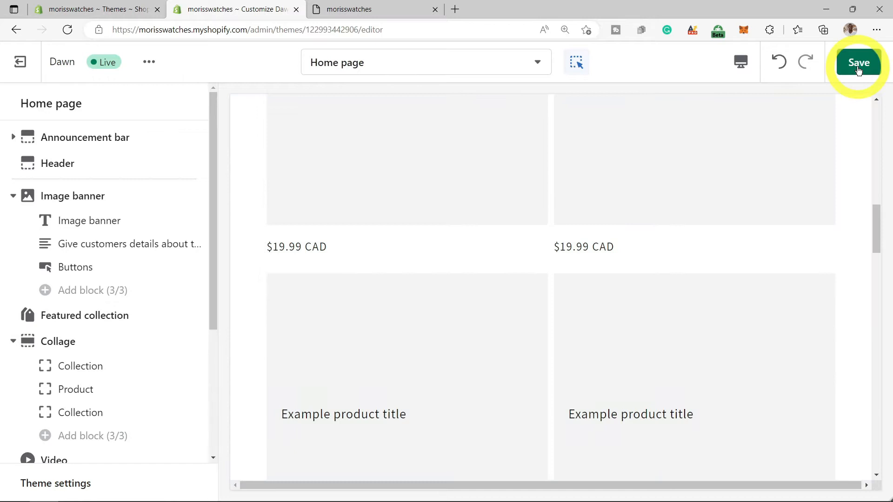
left_click(859, 69)
- Add a new Rich text section to the home page
scroll(201, 313, "down", 4)
scroll(202, 310, "up", 4)
scroll(202, 311, "down", 4)
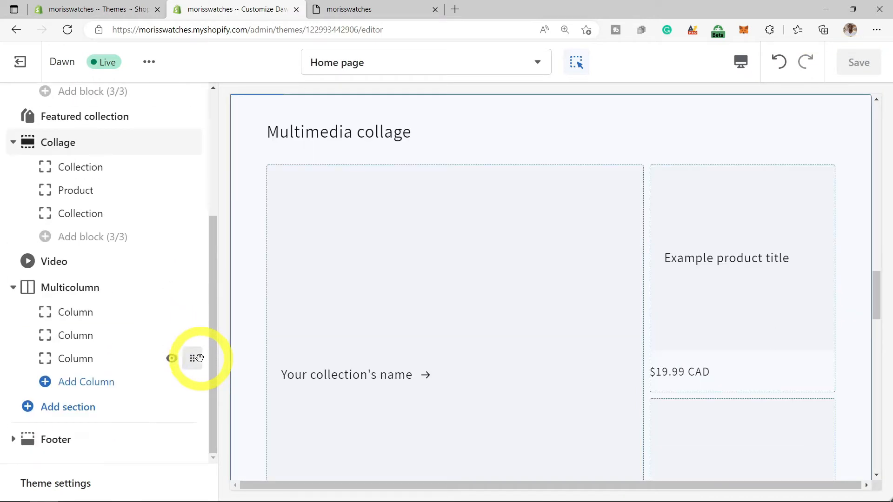
left_click(57, 415)
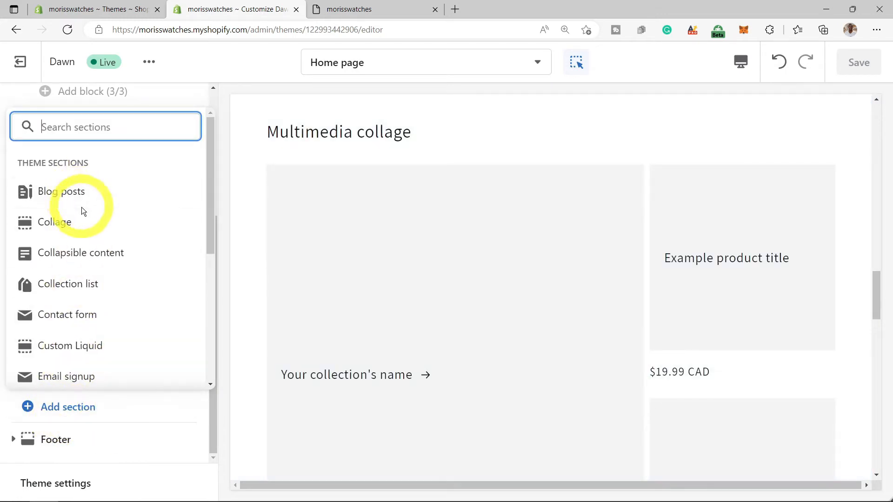
scroll(84, 213, "down", 1)
scroll(86, 232, "down", 3)
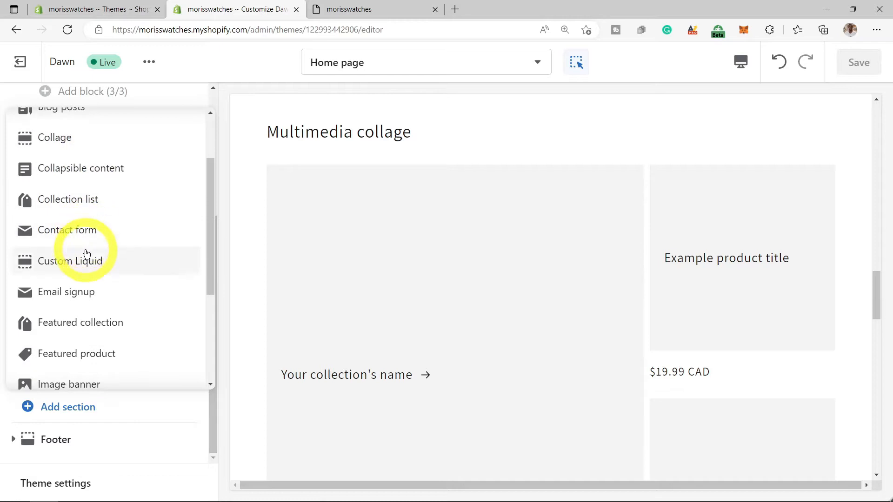
scroll(86, 255, "down", 2)
left_click(85, 251)
scroll(109, 254, "down", 2)
scroll(107, 255, "down", 2)
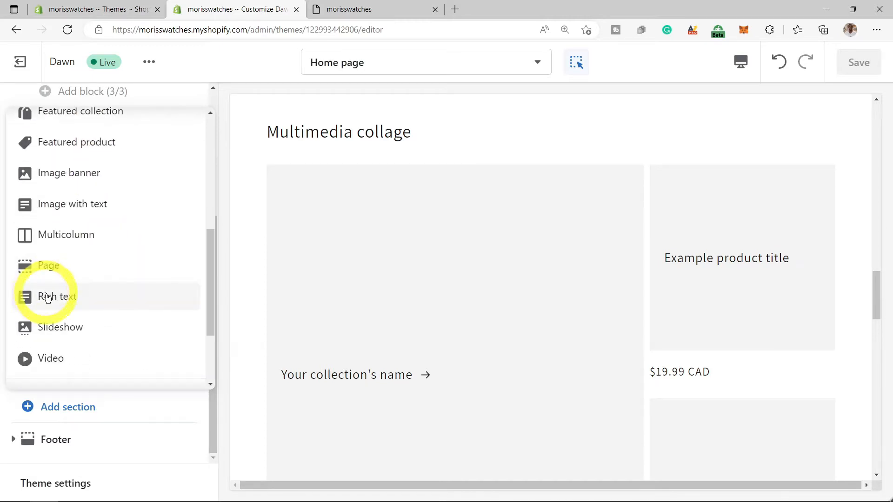
left_click(60, 302)
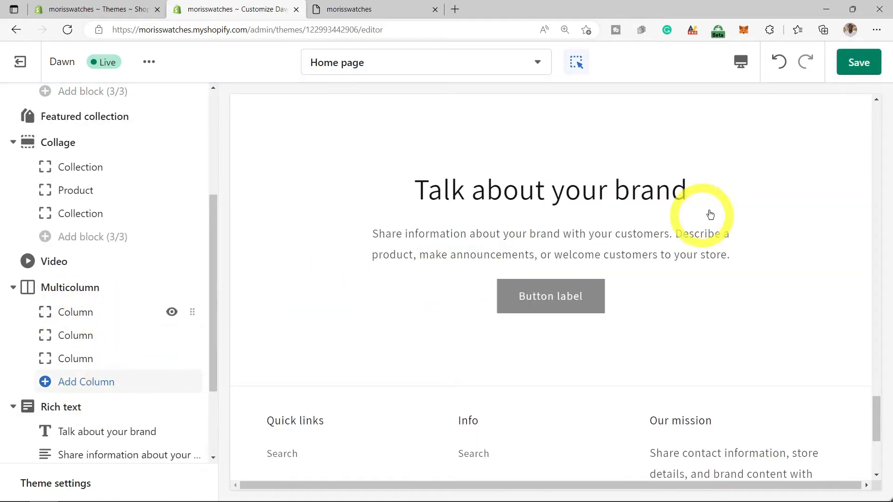
- Move the Rich text section above the Image banner and save the layout
scroll(560, 275, "up", 3)
left_click_drag(211, 407, 183, 305)
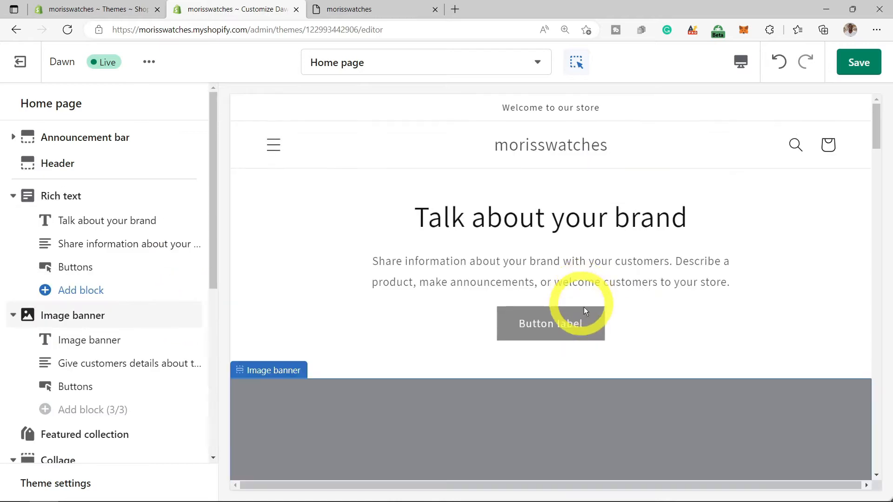
left_click(857, 72)
left_click(761, 279)
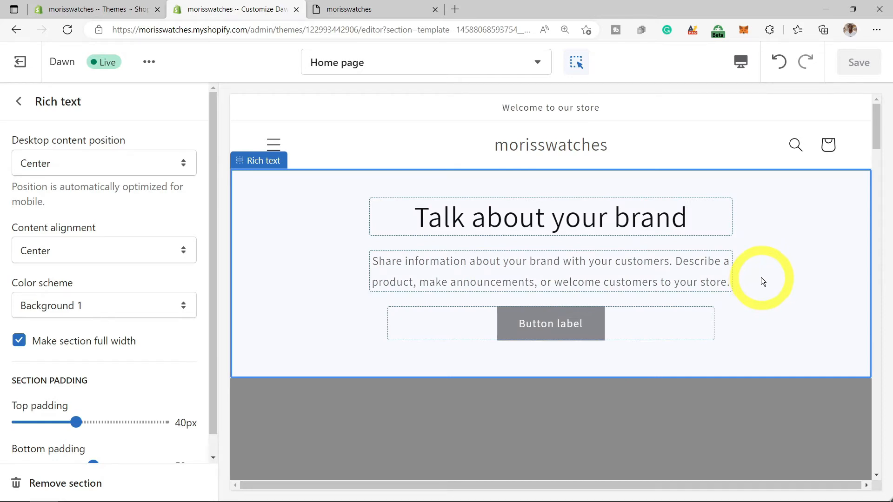
left_click(19, 102)
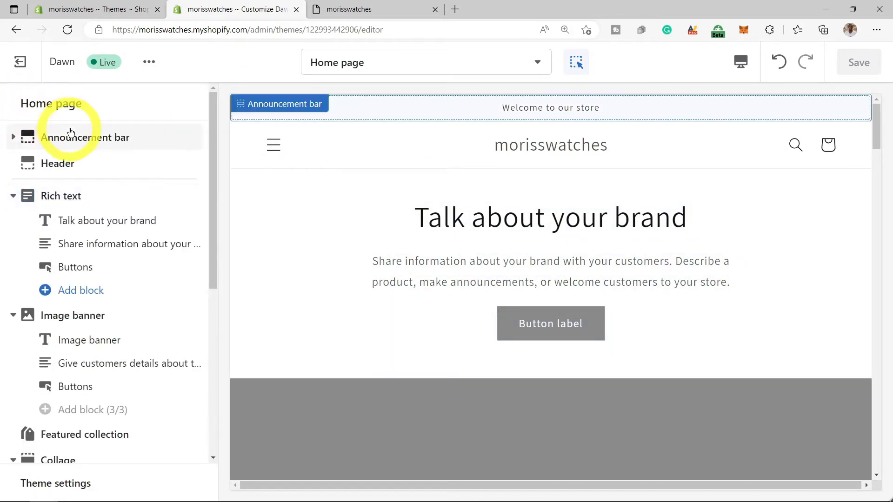
- Set the transparent MORRISWATCHES image as the header logo and widen it slightly
left_click(53, 164)
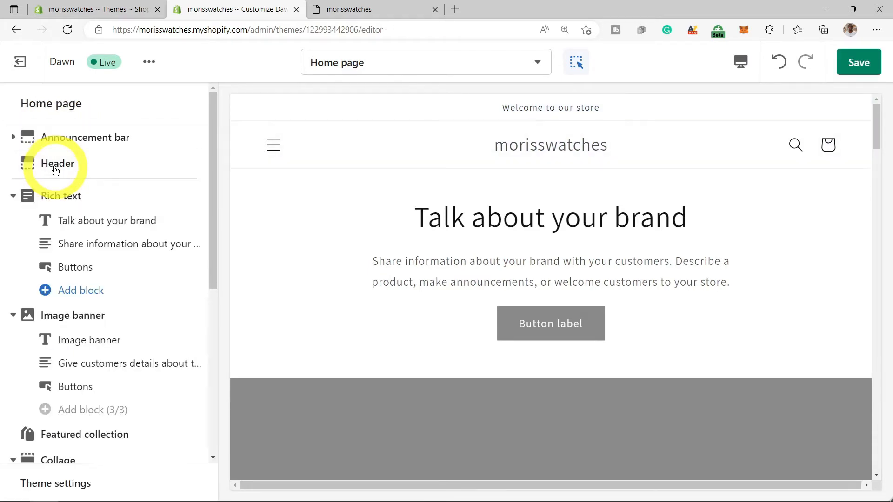
left_click(55, 167)
left_click(97, 238)
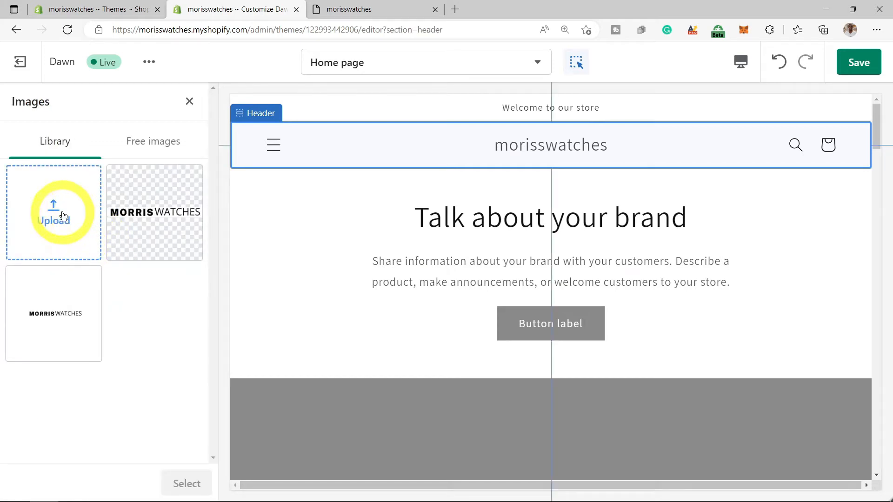
left_click(65, 217)
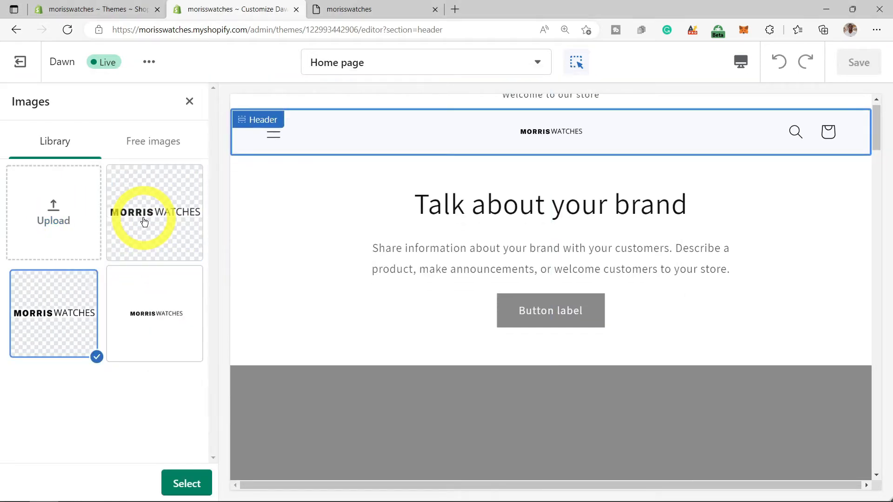
left_click(144, 222)
left_click(187, 484)
left_click_drag(54, 351, 108, 350)
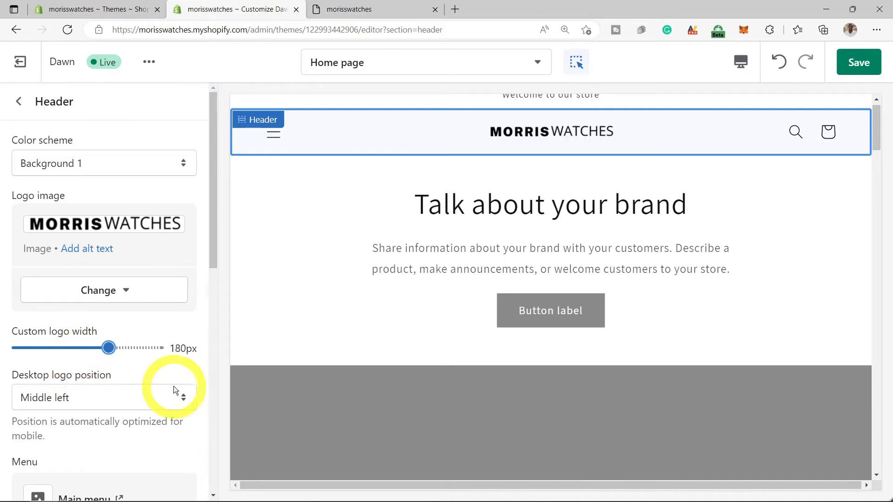
- Set the header's desktop logo position to Top left
scroll(177, 374, "down", 1)
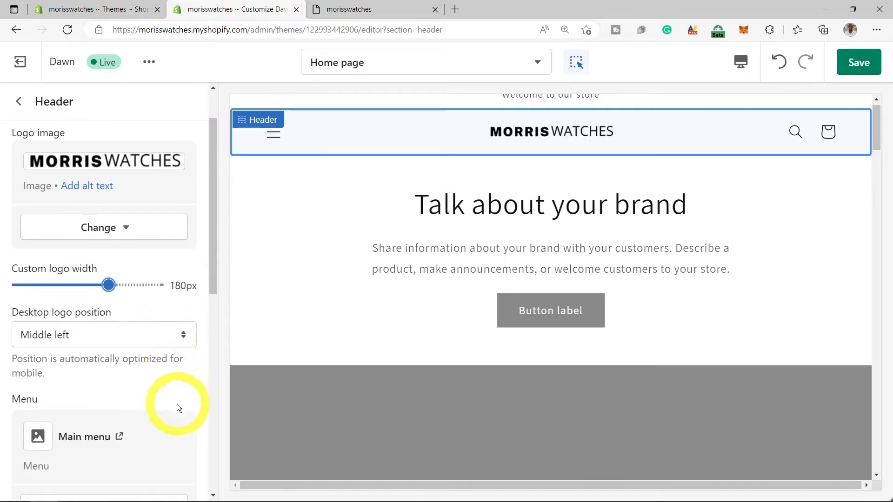
left_click(185, 335)
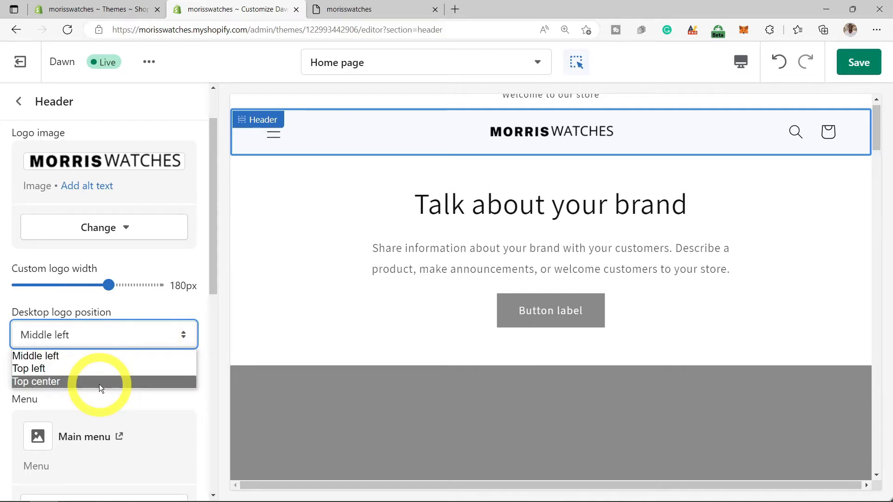
left_click(88, 369)
scroll(156, 243, "up", 2)
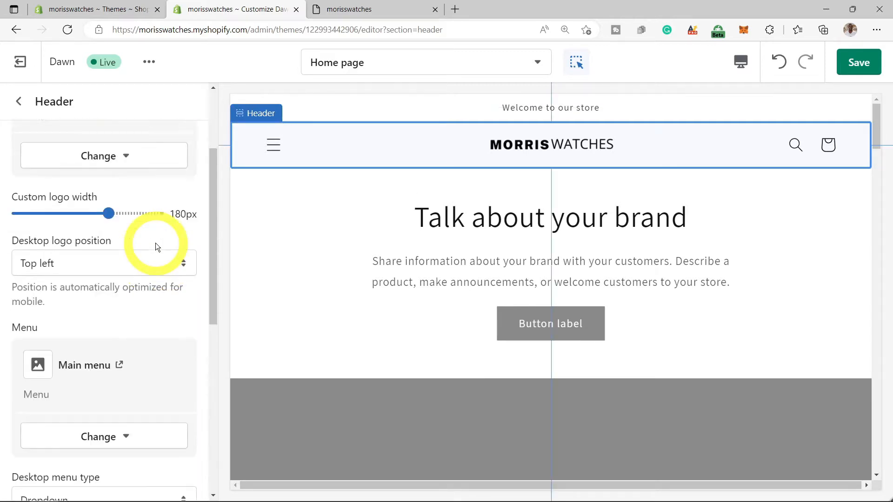
scroll(155, 242, "up", 1)
left_click(533, 111)
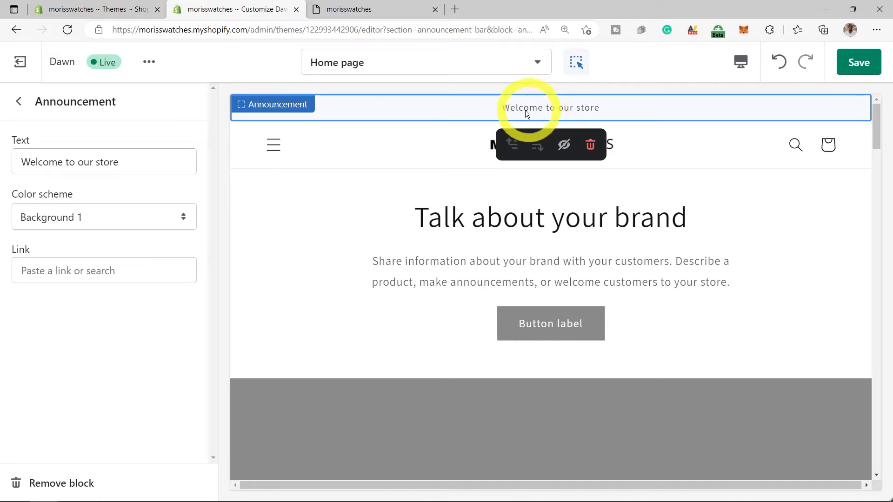
- Change the announcement to '10% of store wide', save, then remove the announcement block
left_click_drag(149, 156, 12, 167)
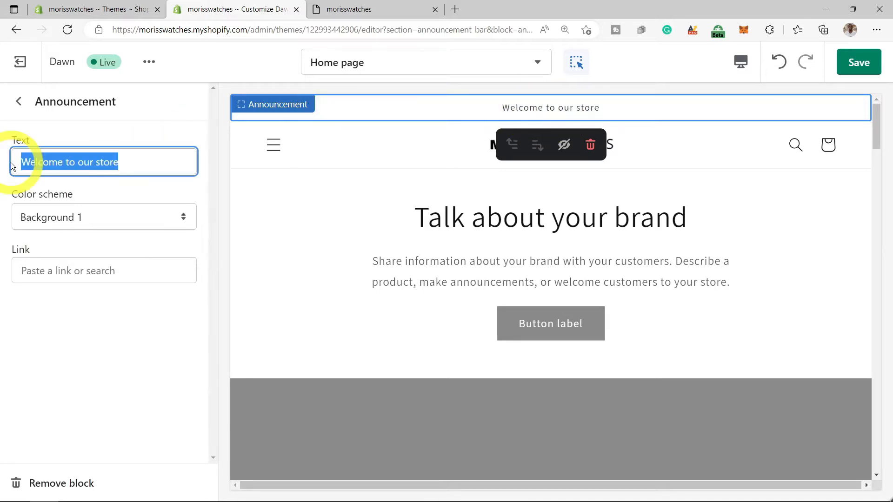
type("10% of")
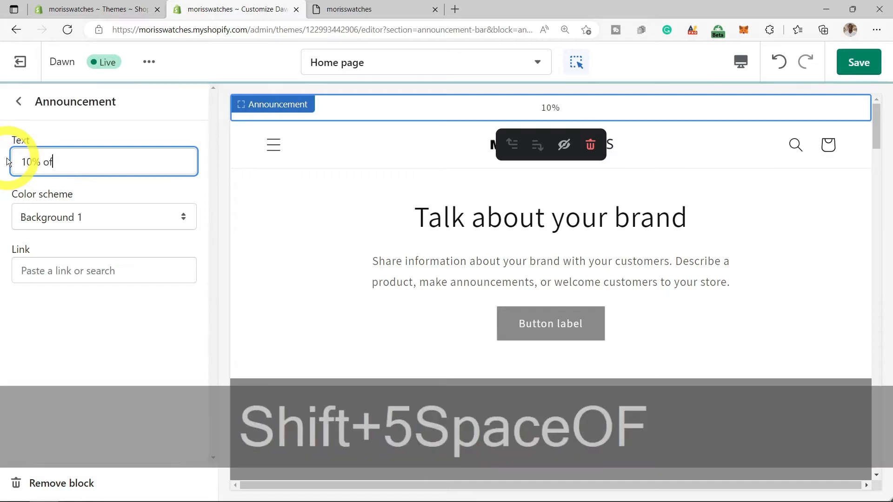
type(" store wide")
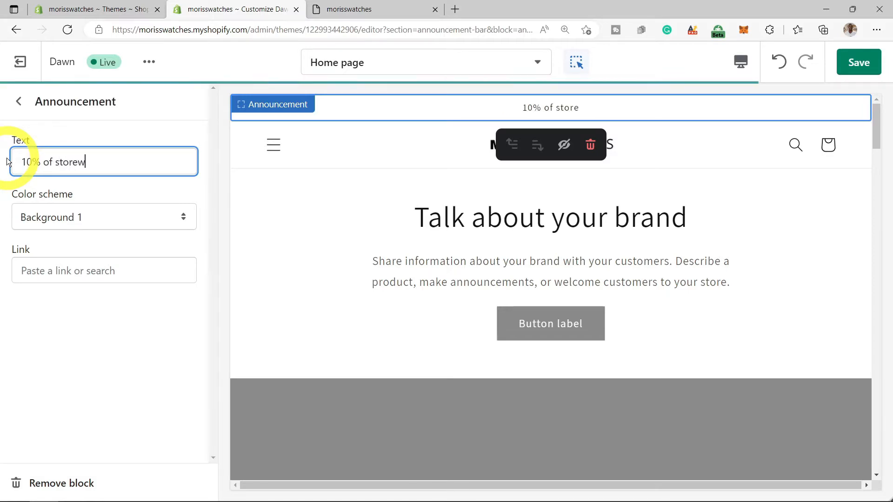
key("Left")
key("Left")
key("Left")
key("Left")
left_click(857, 69)
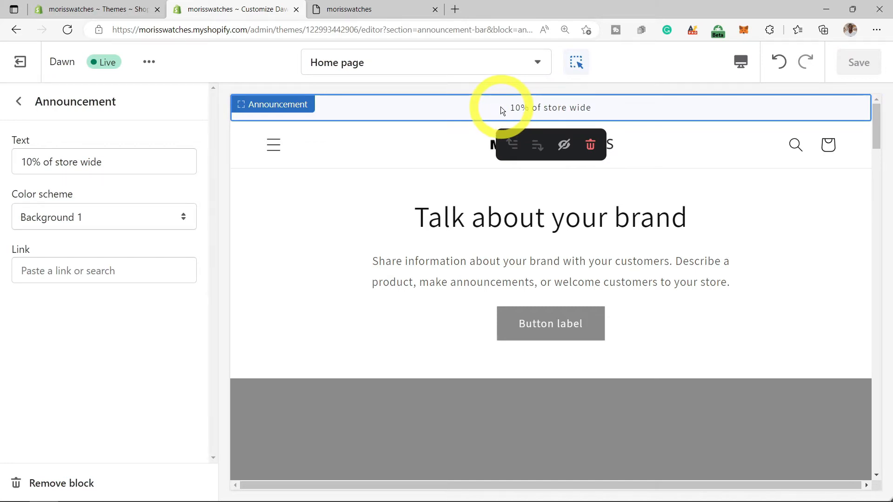
left_click(69, 492)
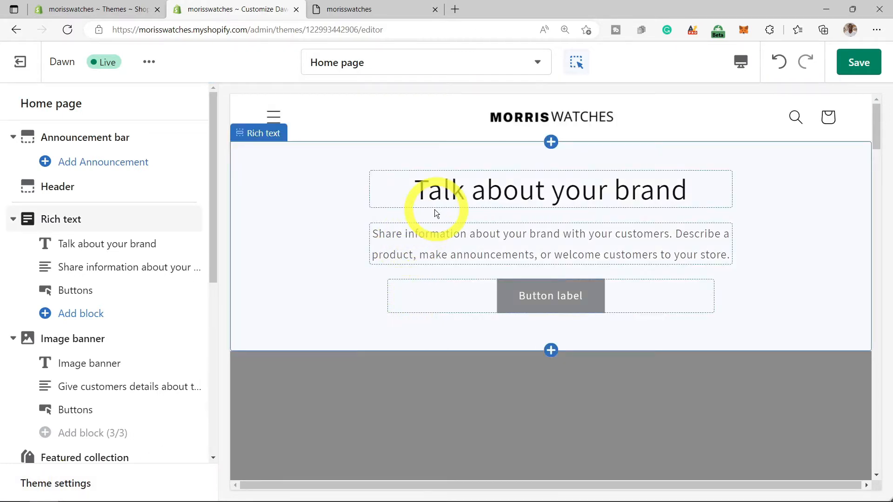
- Save the home page, drag a section in the sidebar, and browse the Add section list
left_click(866, 68)
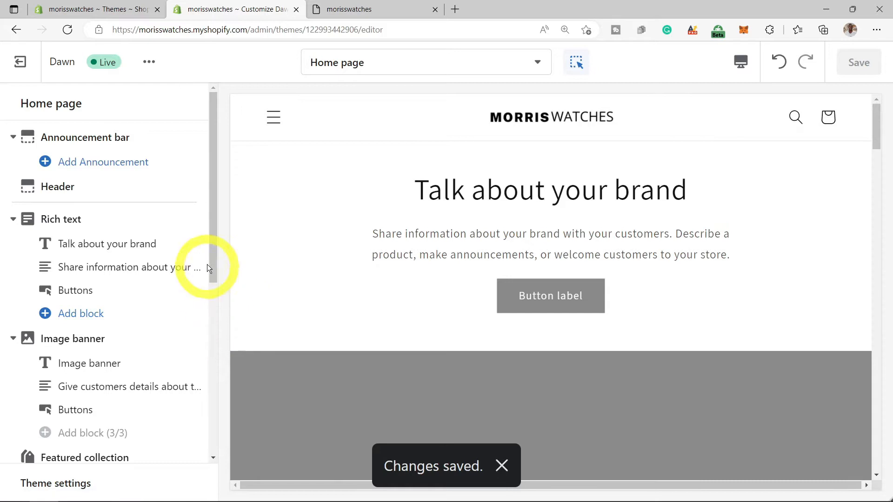
left_click_drag(209, 266, 190, 461)
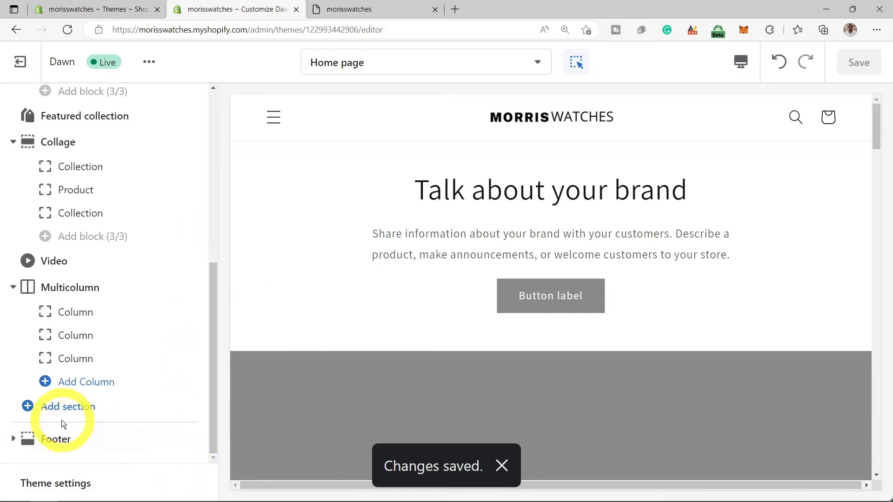
left_click(41, 419)
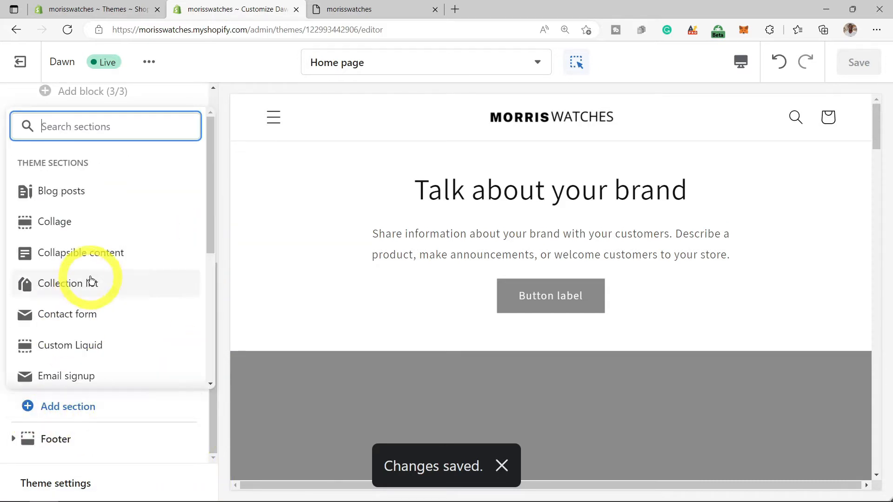
scroll(104, 289, "down", 5)
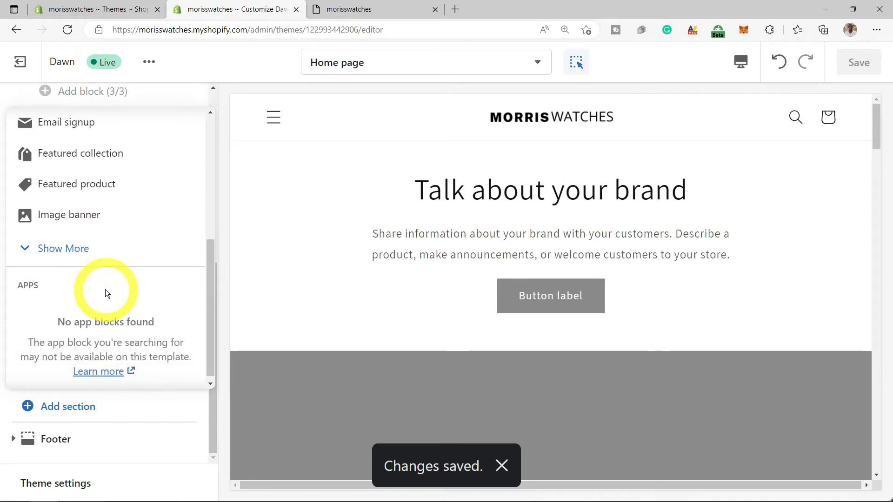
scroll(107, 293, "up", 1)
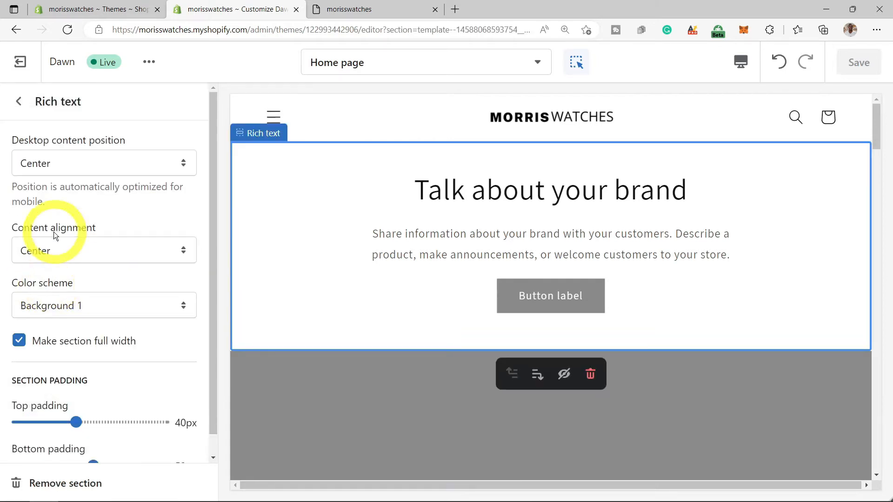
- Delete the 'Talk about your brand' Rich text section so the Image banner leads
left_click(19, 101)
scroll(93, 205, "up", 6)
scroll(89, 219, "up", 1)
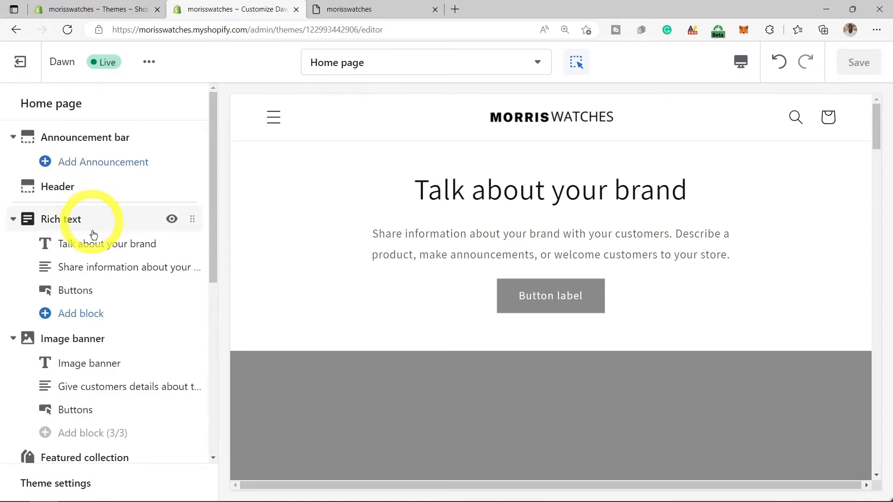
left_click(68, 345)
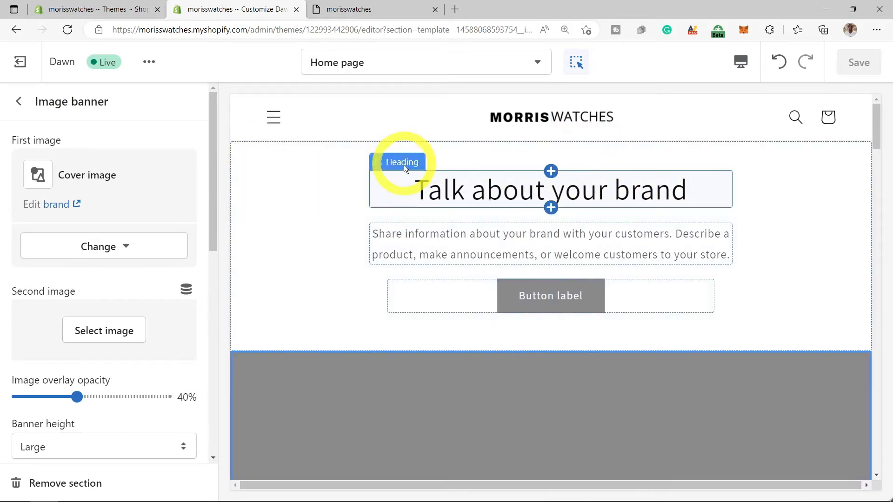
right_click(327, 163)
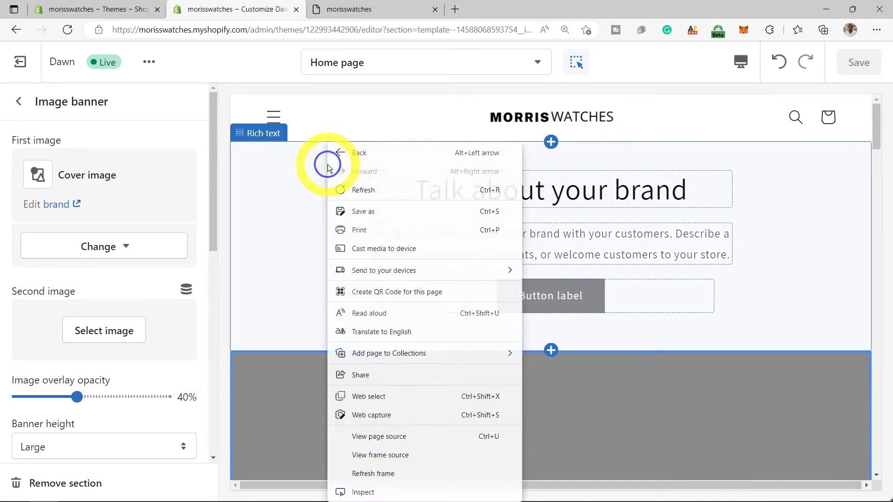
left_click(327, 164)
left_click(88, 493)
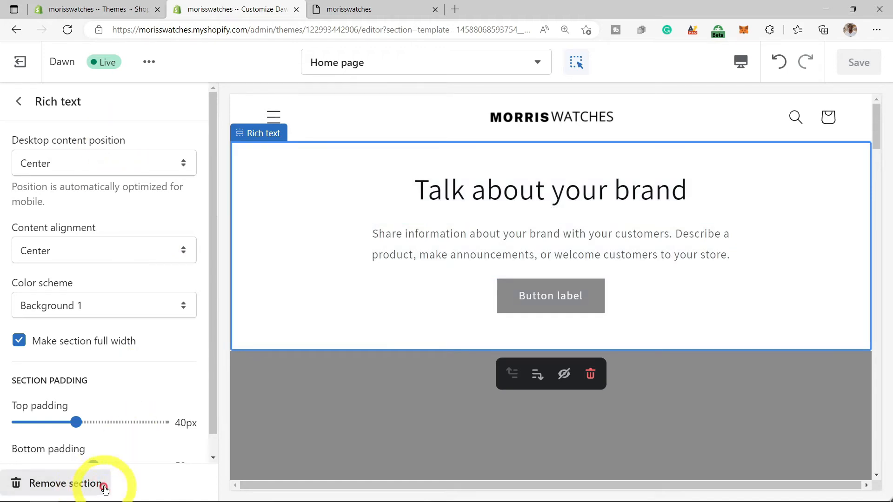
scroll(492, 214, "down", 1)
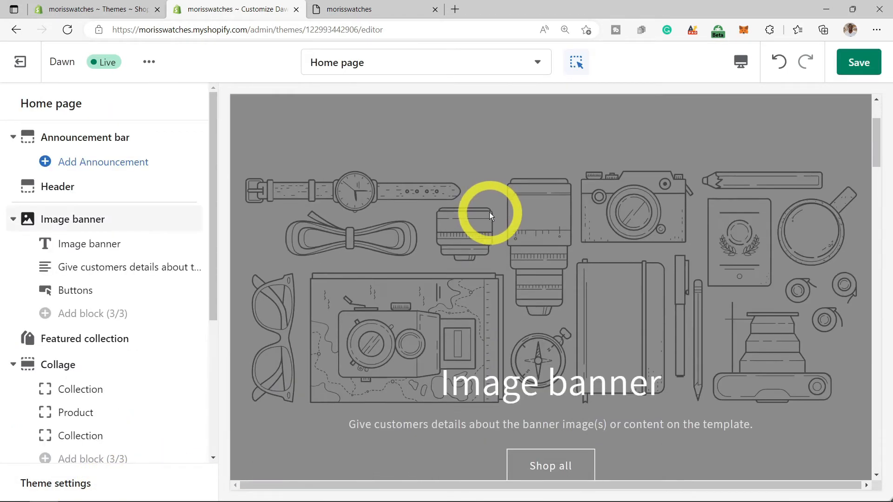
- Upload the wristwatch photo from Downloads and use it as the Image banner's first image
left_click(100, 220)
left_click(91, 249)
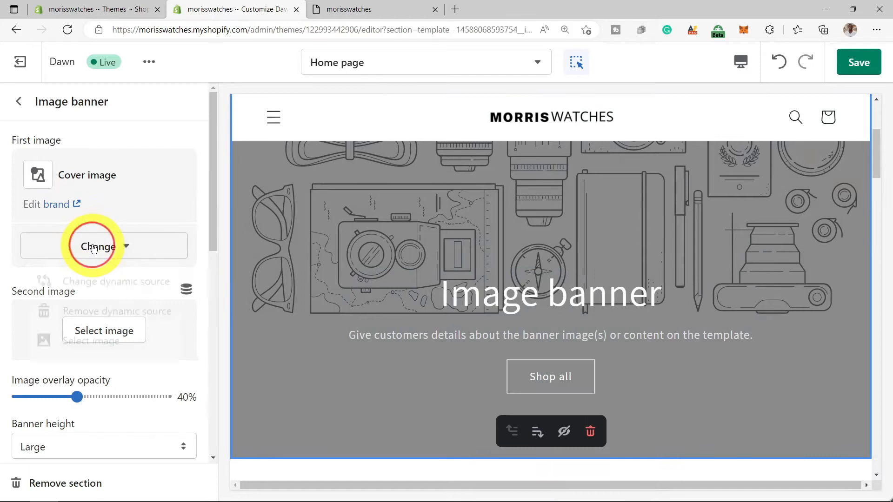
left_click(97, 348)
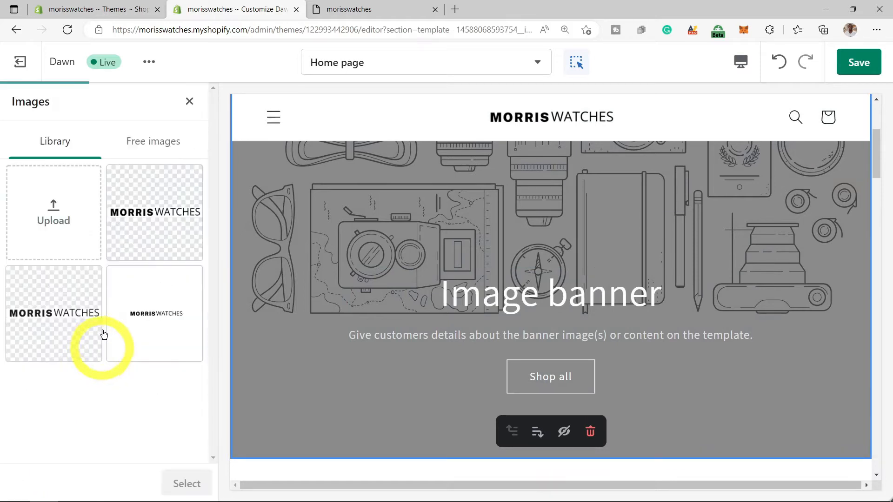
left_click(62, 215)
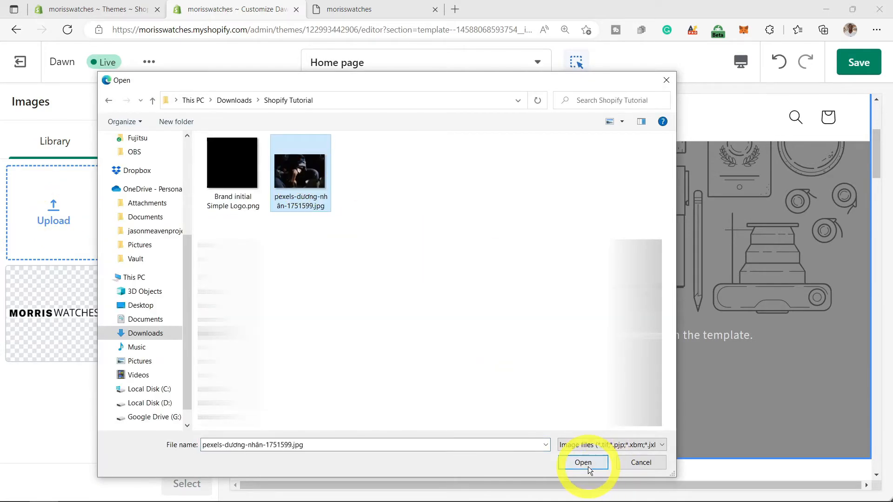
left_click(583, 463)
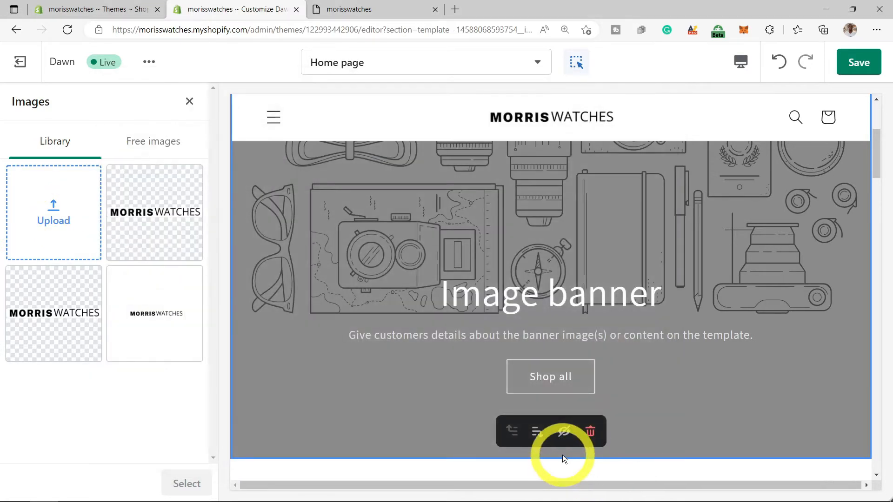
left_click(209, 487)
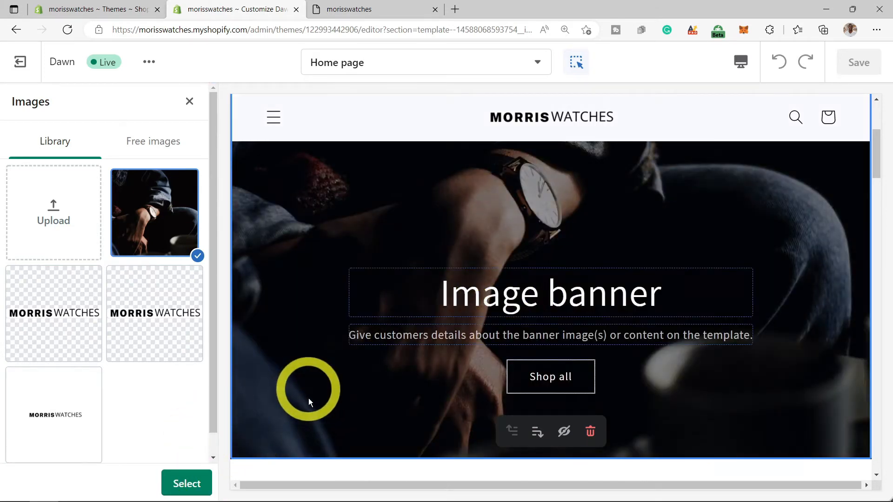
left_click(197, 485)
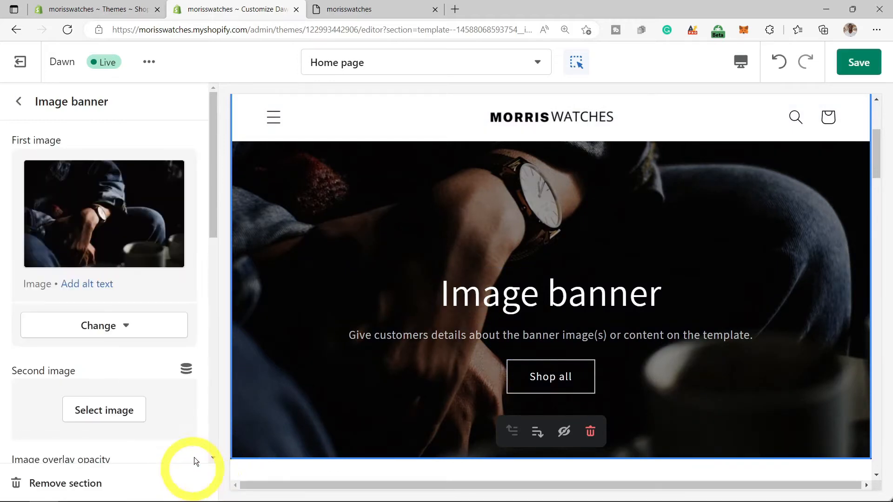
- Save the new banner photo, then undo the last change
left_click(859, 64)
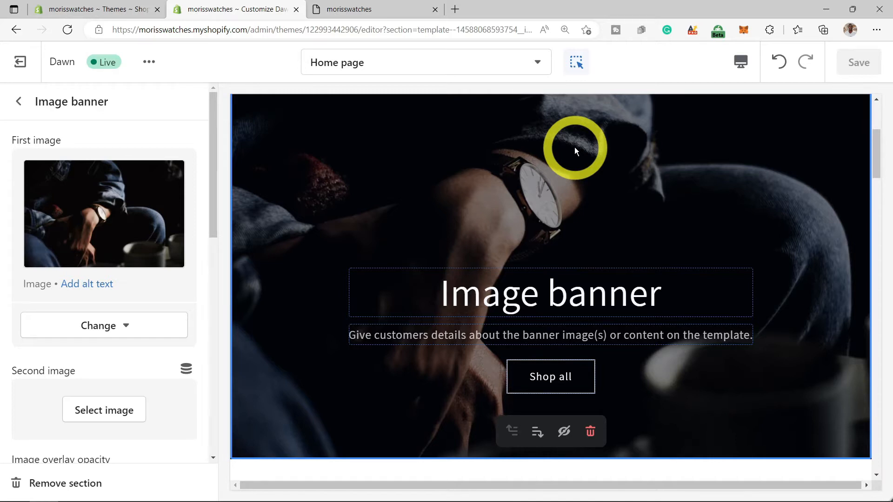
key("ctrl+z")
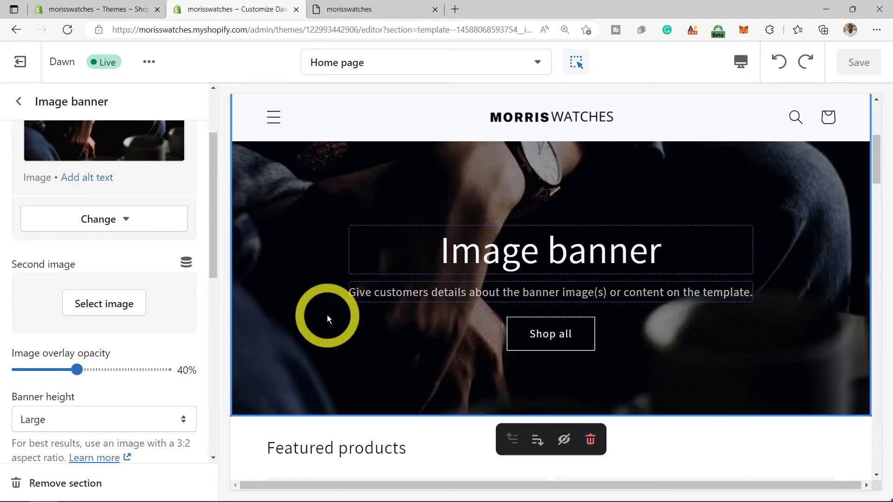
scroll(194, 263, "down", 4)
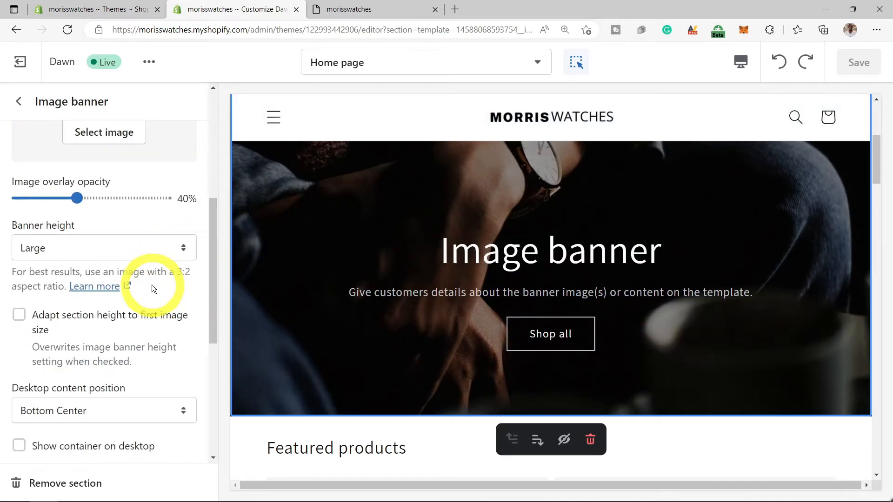
scroll(152, 285, "down", 2)
scroll(153, 285, "down", 1)
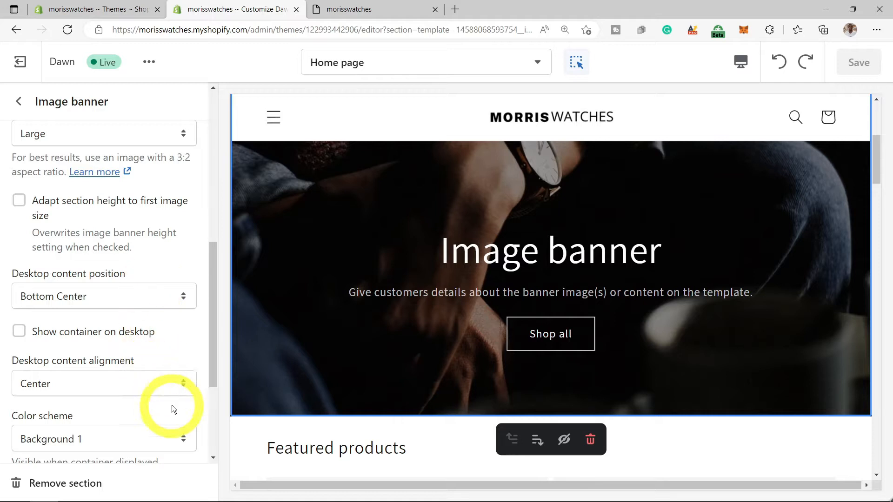
- Set the Image banner's desktop content alignment to Right
left_click(184, 384)
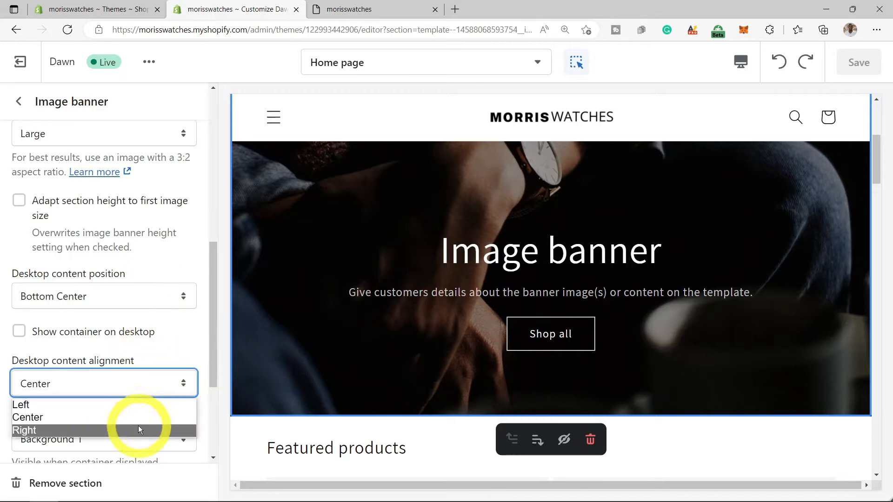
left_click(138, 407)
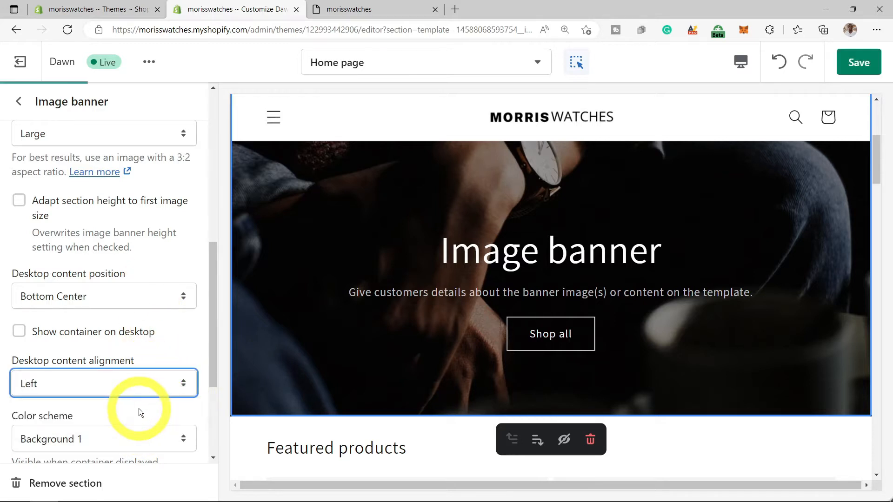
left_click(183, 384)
left_click(120, 430)
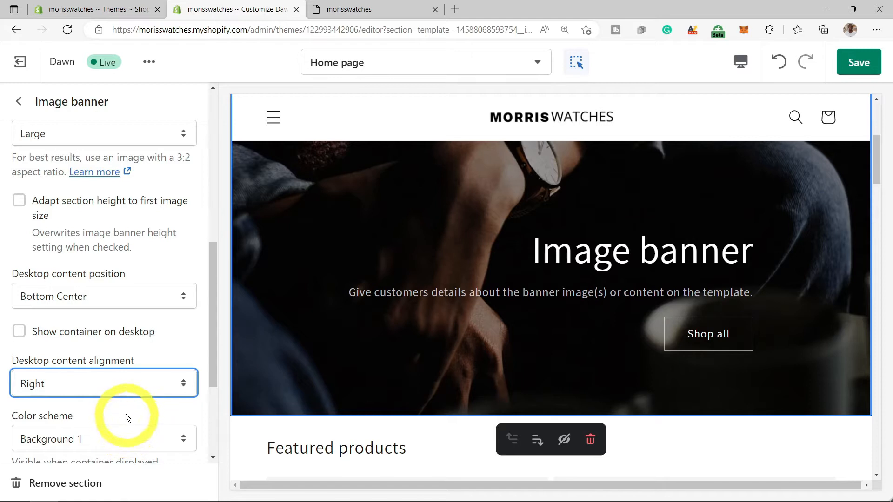
scroll(153, 424, "down", 2)
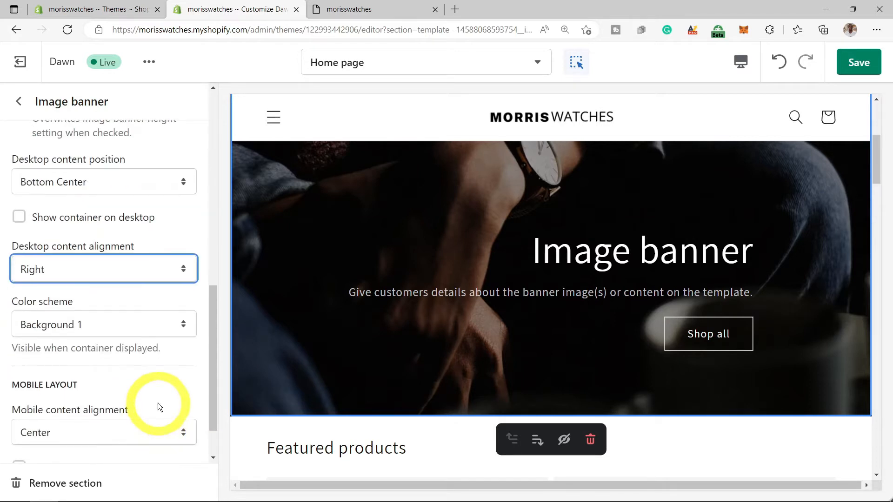
scroll(158, 403, "down", 1)
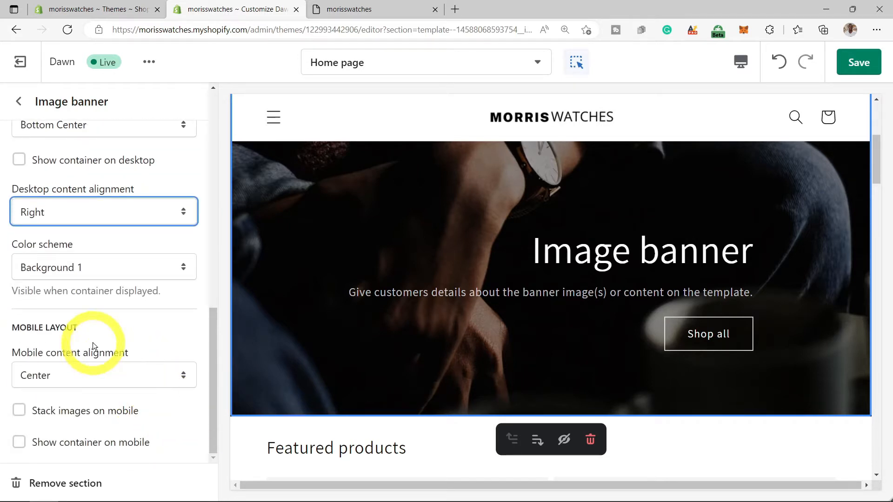
scroll(84, 335, "up", 1)
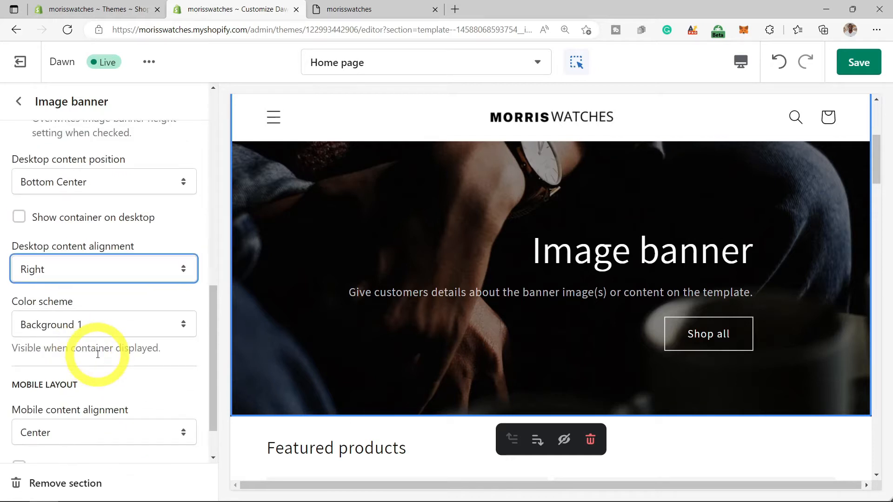
- Change the banner heading to 'Timeless Watches'
left_click(616, 262)
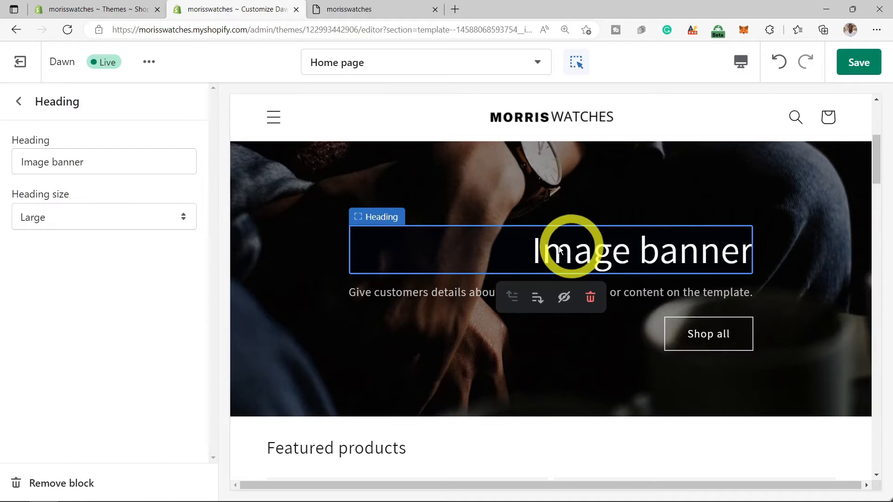
left_click_drag(86, 162, 10, 174)
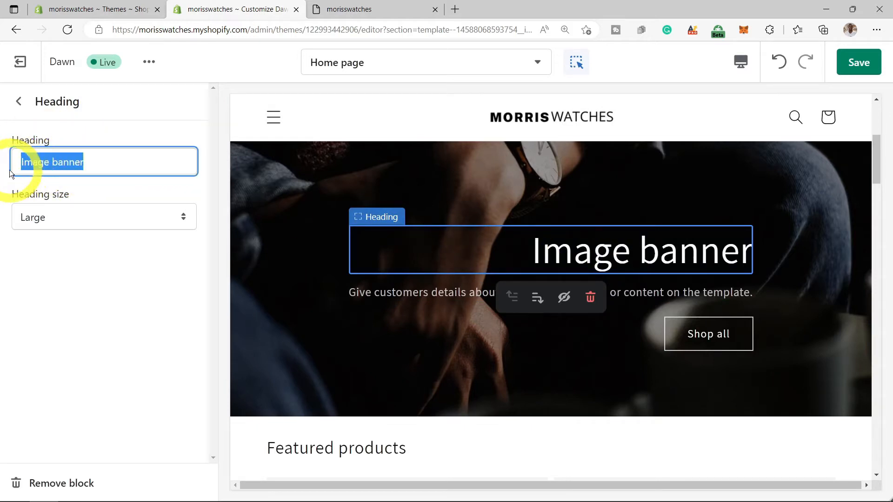
type("Timeless Watches")
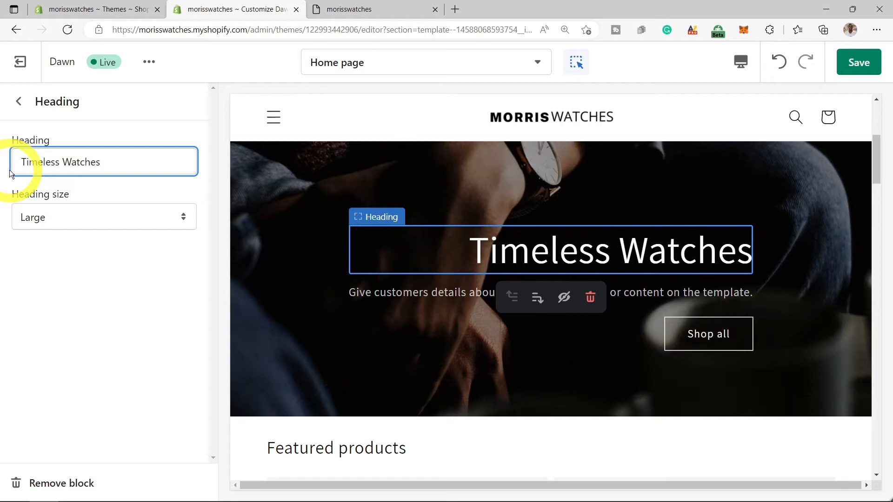
- Replace the banner description with 'DISCOVER OUR NEW COLLECTIONS' and save
left_click(506, 296)
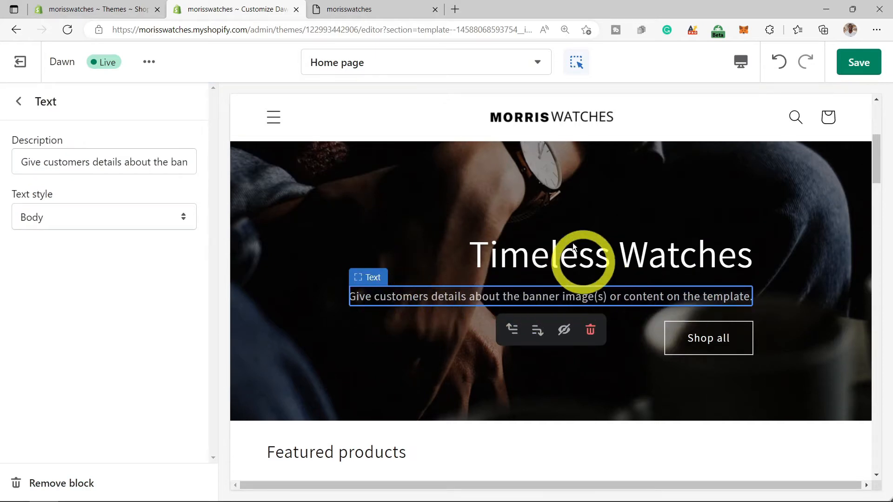
left_click(514, 329)
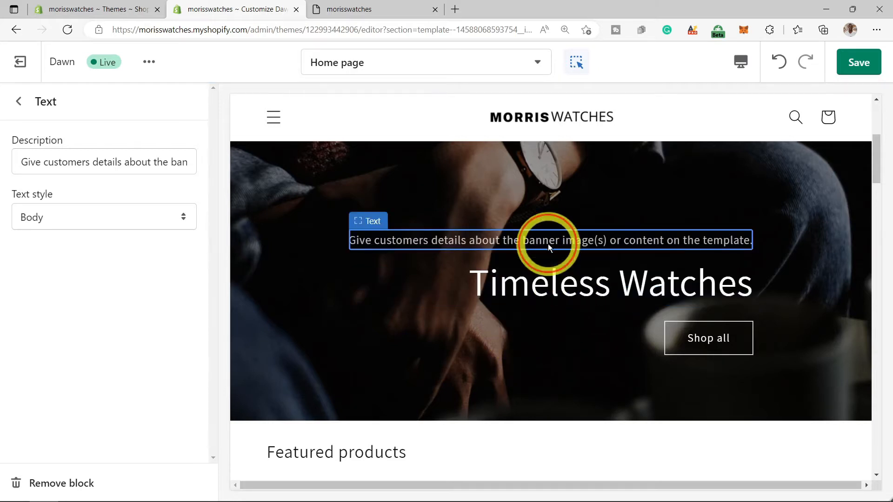
key("ctrl+z")
triple_click(110, 162)
type("DISCOVER OUR NE")
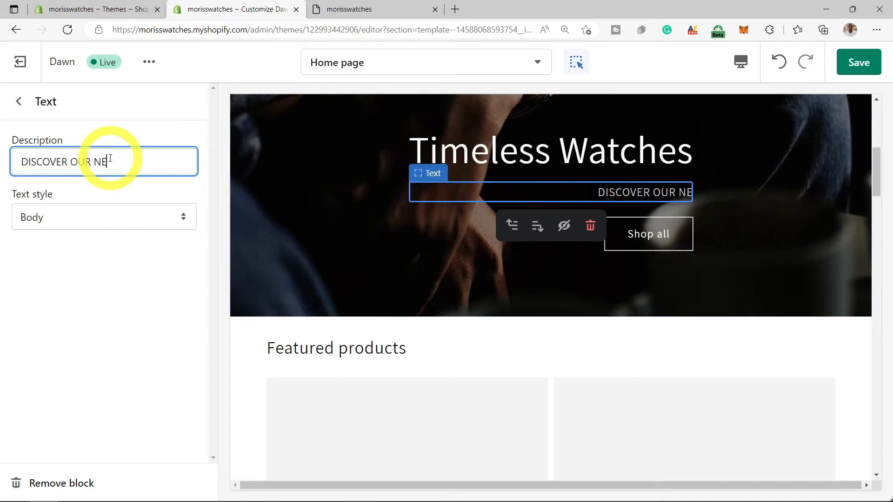
type("W COLLECTIONS")
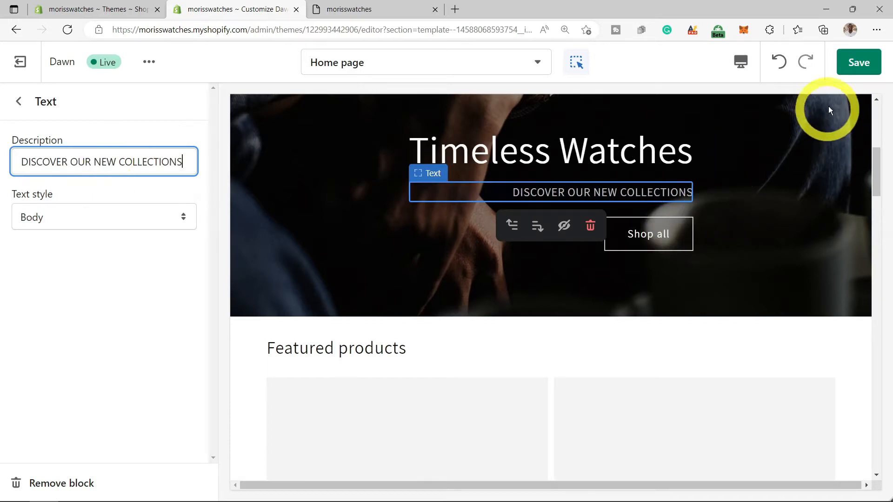
left_click(850, 70)
left_click(643, 234)
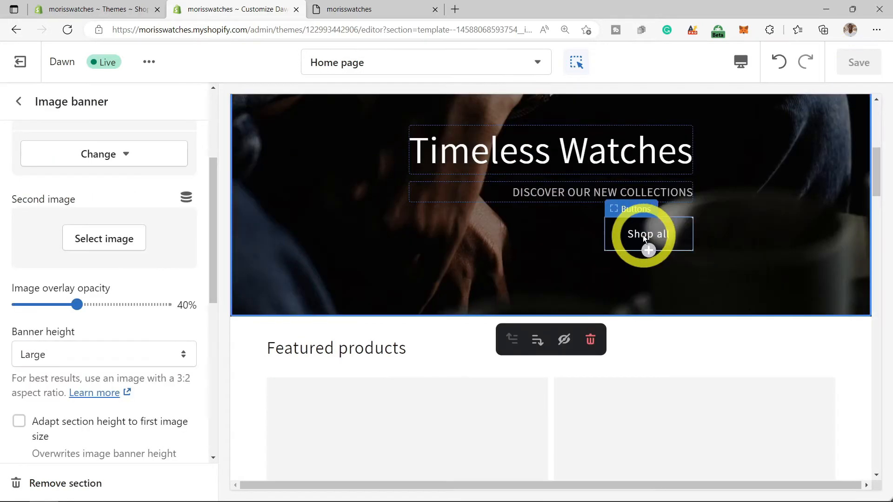
left_click(643, 235)
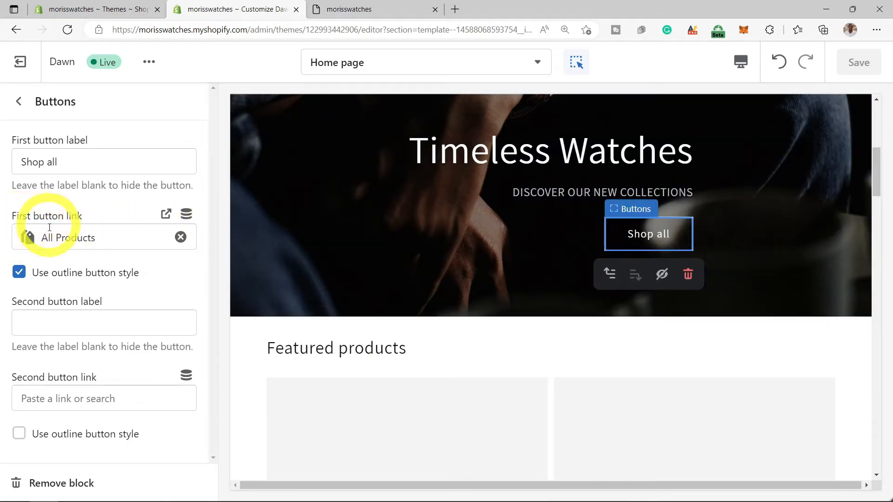
left_click(92, 239)
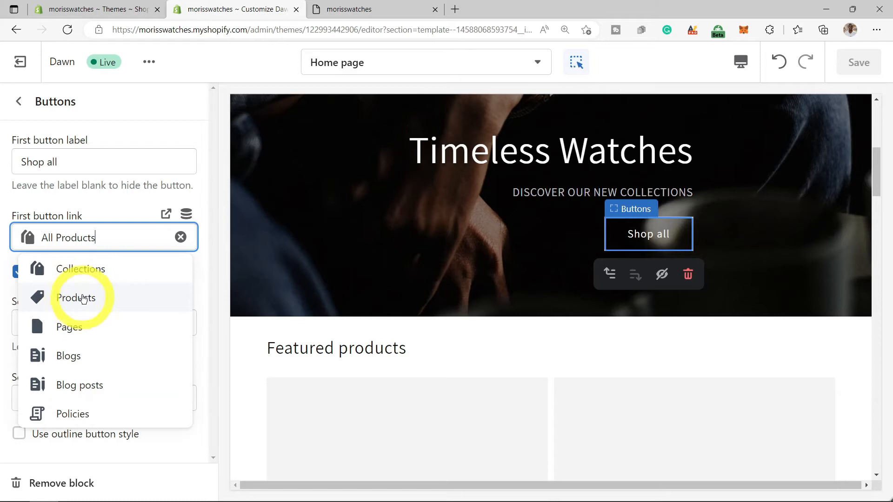
left_click(216, 258)
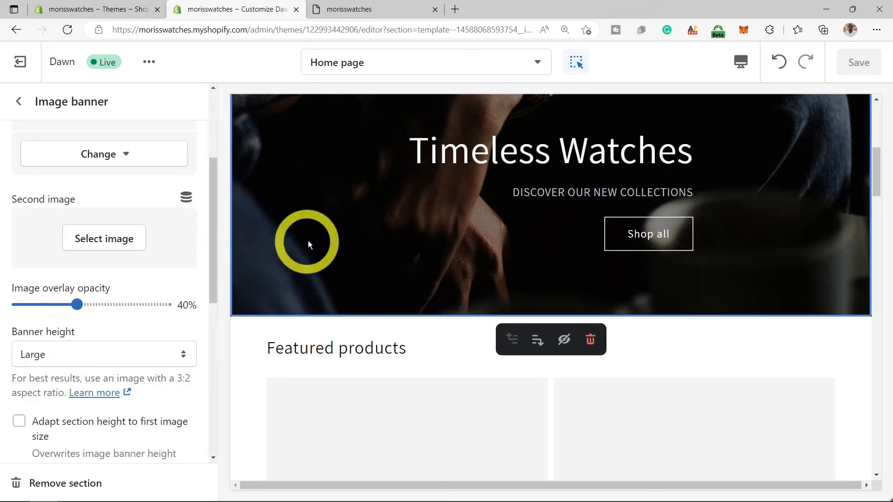
scroll(309, 240, "down", 1)
- Scroll through the Image banner settings panel, then back to the Home page sections
scroll(181, 274, "down", 7)
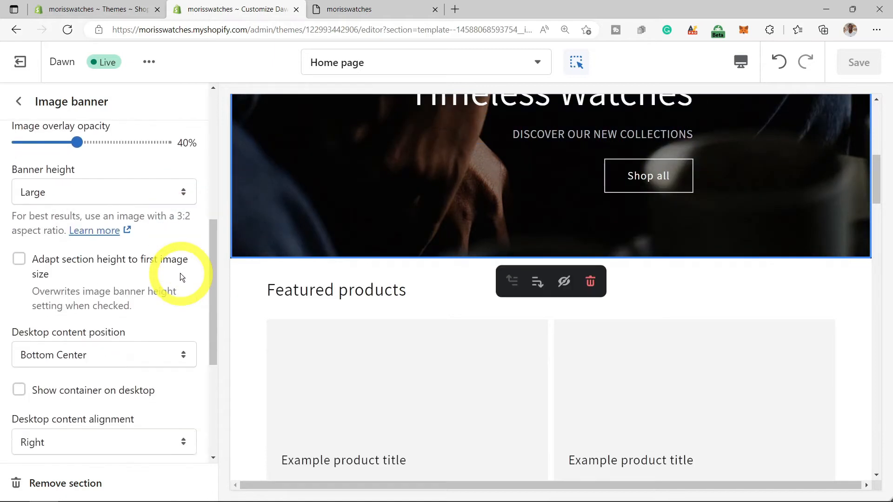
scroll(180, 272, "down", 1)
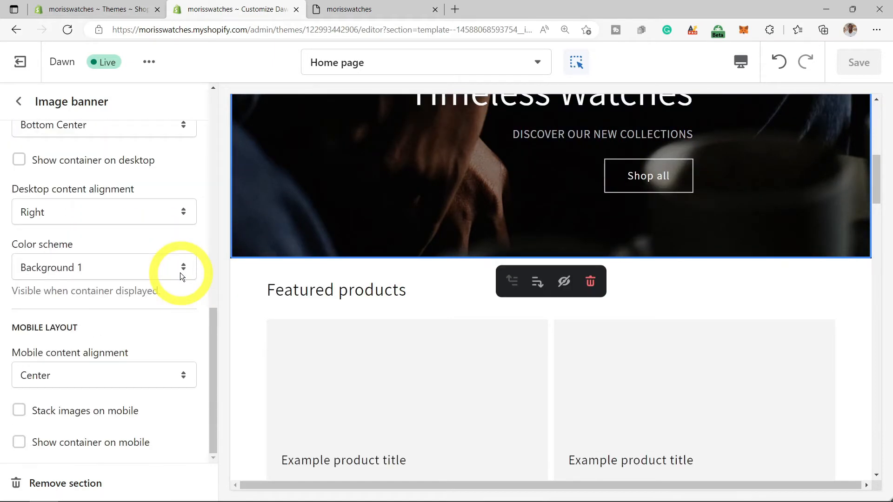
scroll(180, 272, "up", 6)
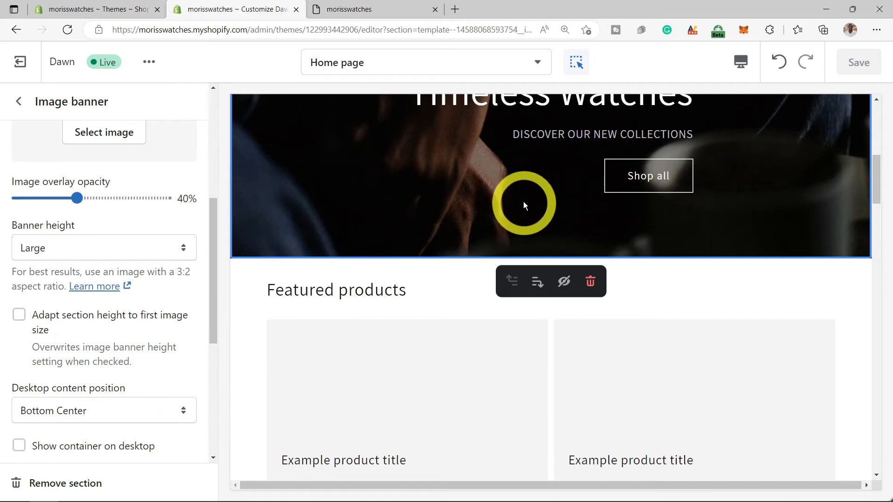
scroll(524, 202, "up", 1)
left_click_drag(219, 248, 216, 146)
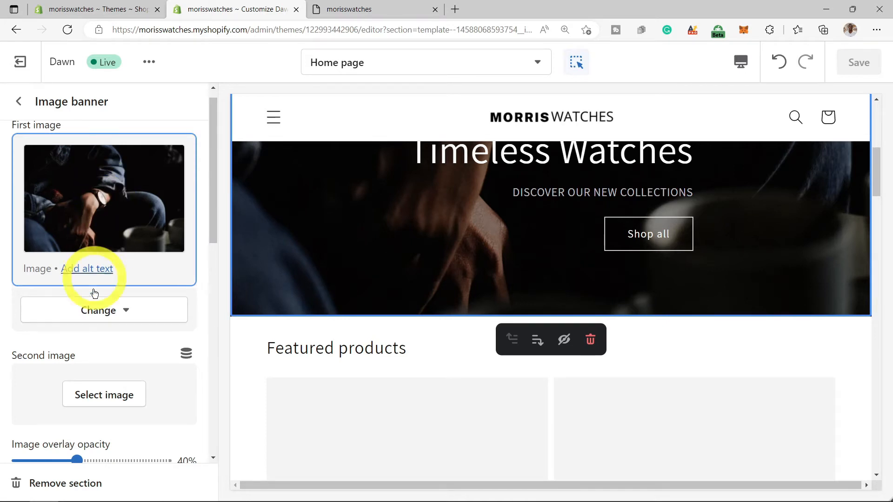
scroll(453, 235, "up", 5)
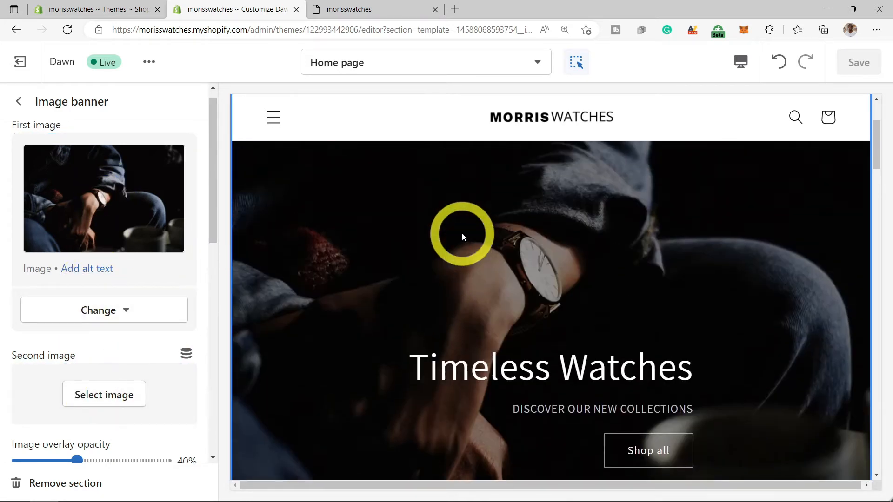
scroll(469, 236, "down", 3)
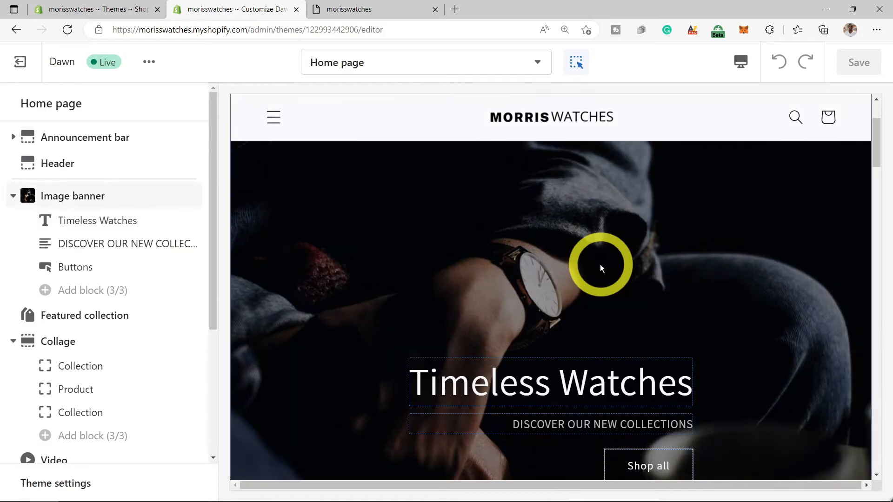
scroll(599, 267, "down", 1)
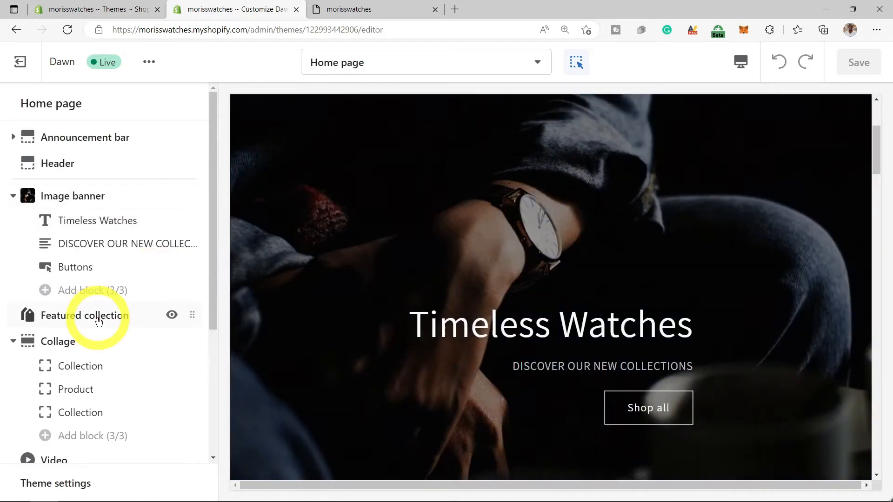
- Open the Featured collection section and scroll through its settings
left_click(98, 320)
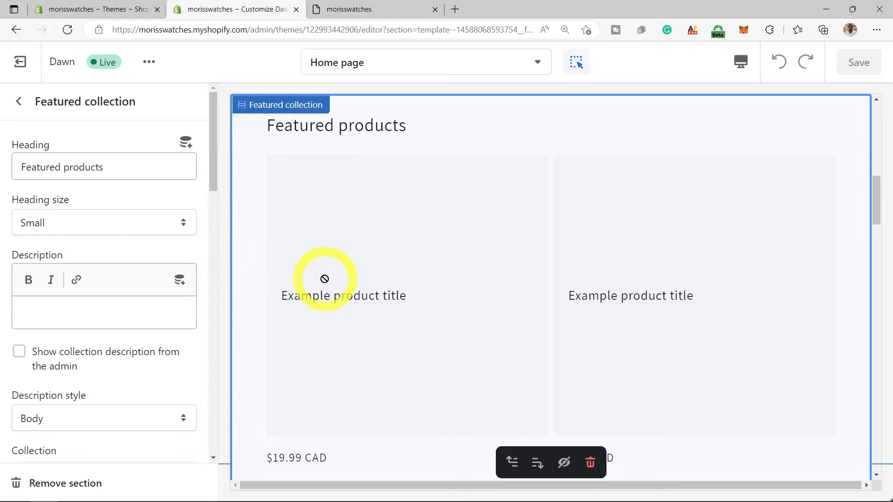
scroll(331, 278, "down", 3)
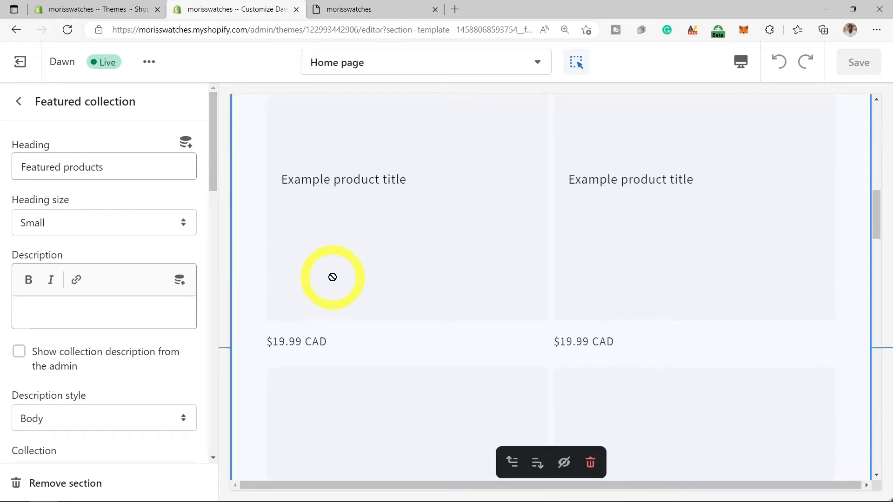
scroll(197, 379, "down", 3)
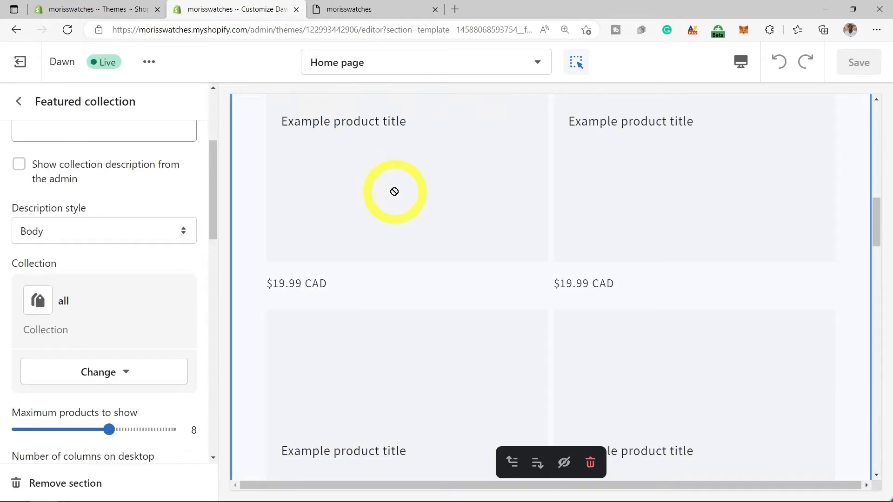
scroll(397, 197, "up", 1)
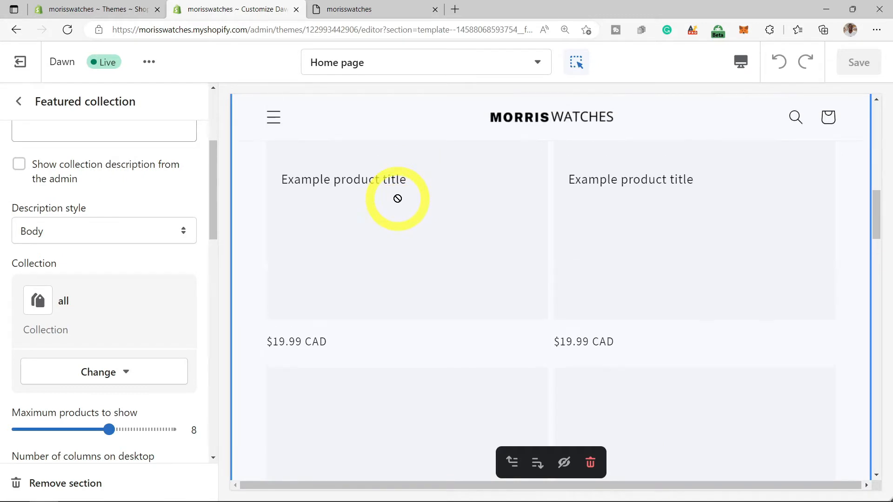
scroll(397, 198, "down", 1)
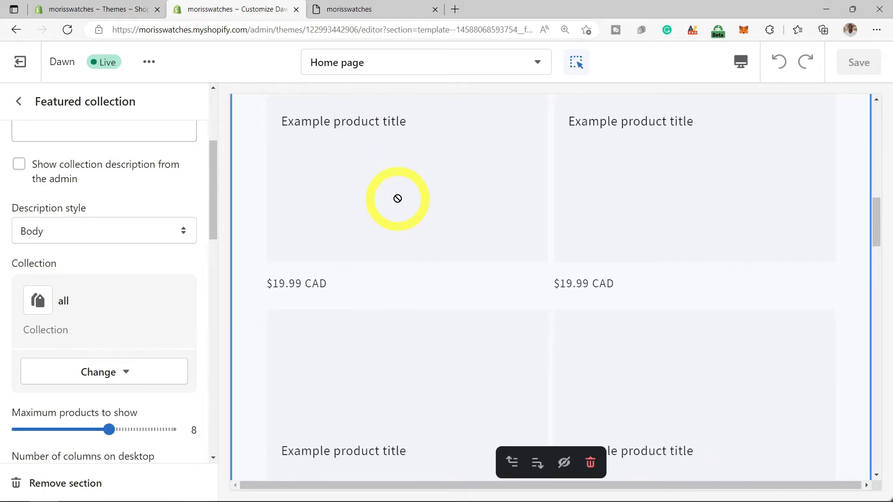
scroll(398, 199, "down", 4)
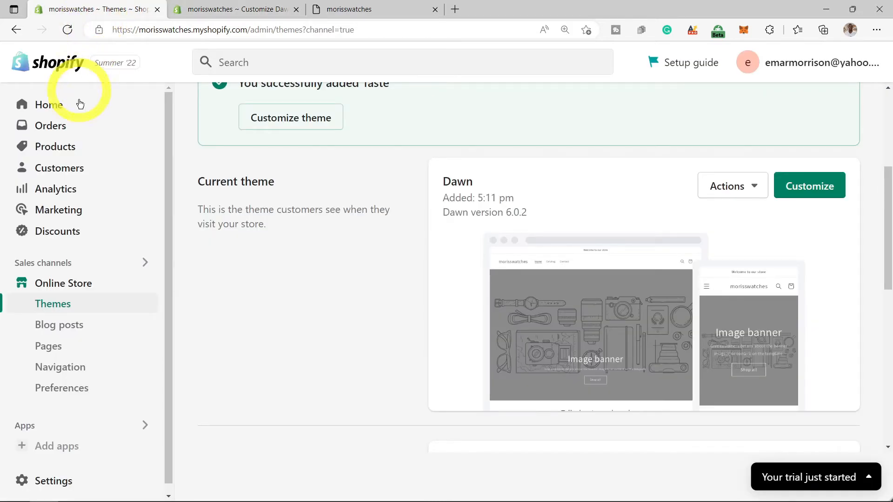
- Delete the Home page collection under Products > Collections and start a new collection
left_click(51, 144)
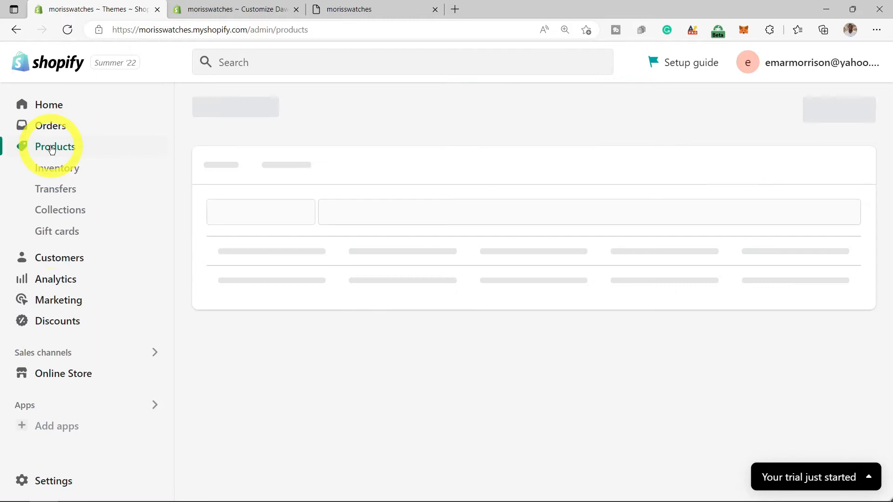
left_click(67, 216)
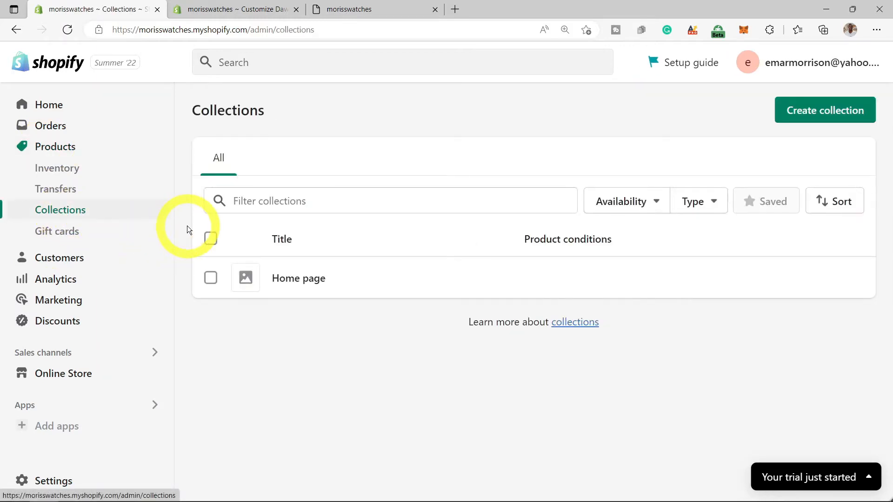
left_click(211, 280)
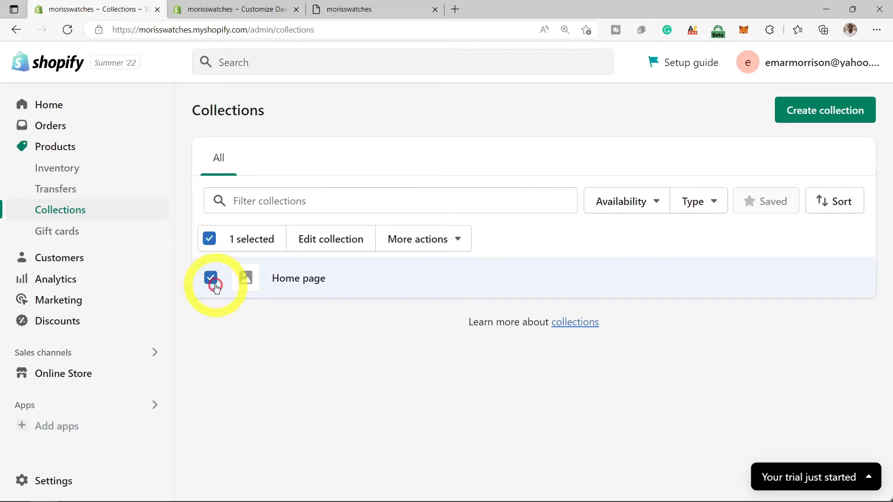
left_click(451, 244)
left_click(414, 338)
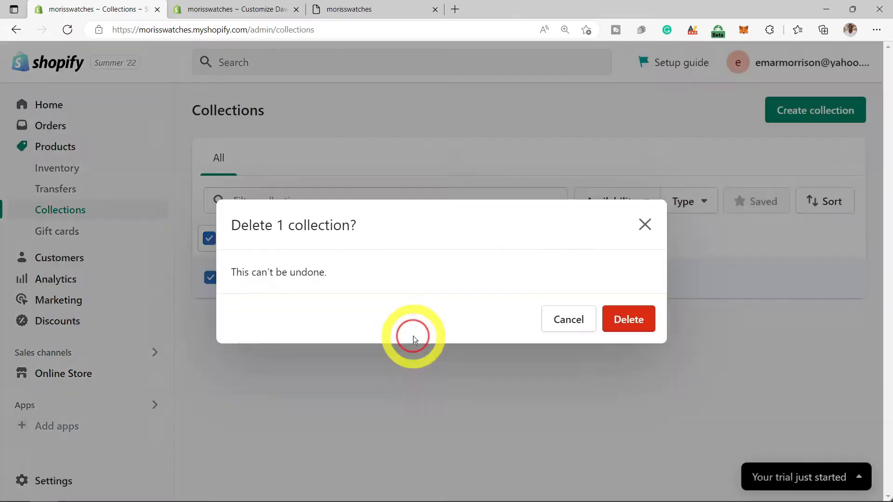
left_click(619, 321)
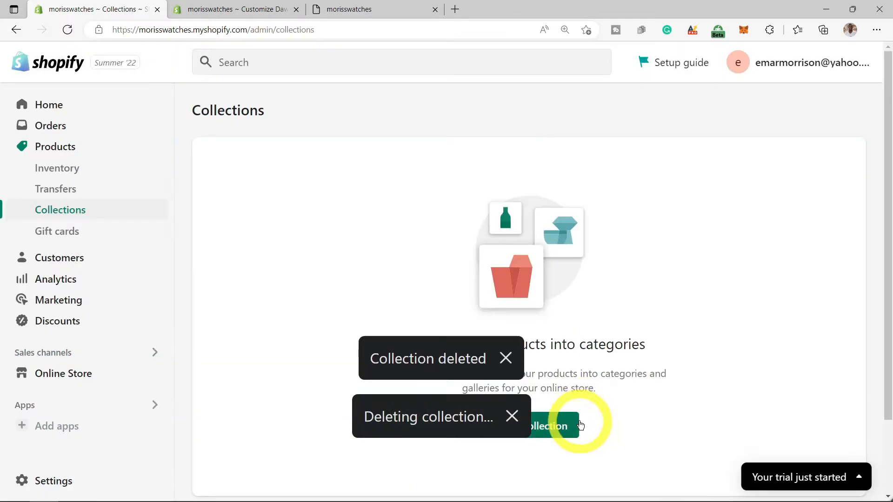
left_click(554, 426)
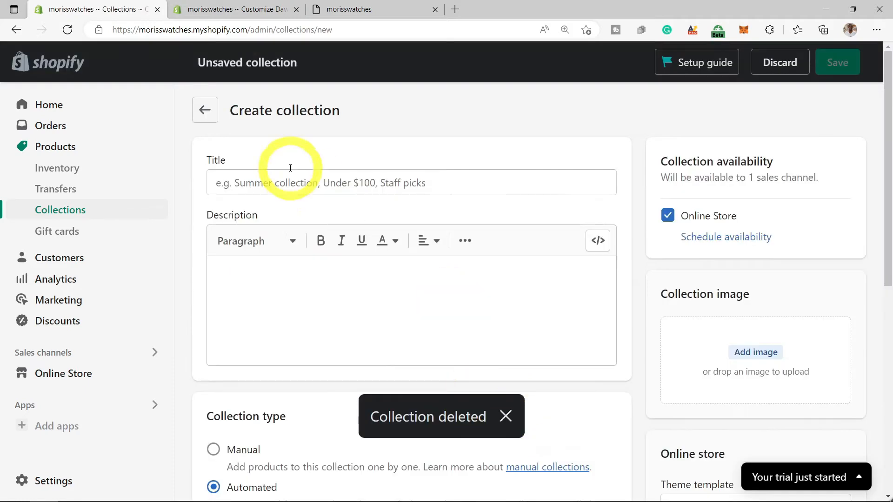
- Title the new collection 'Mens'
left_click(247, 182)
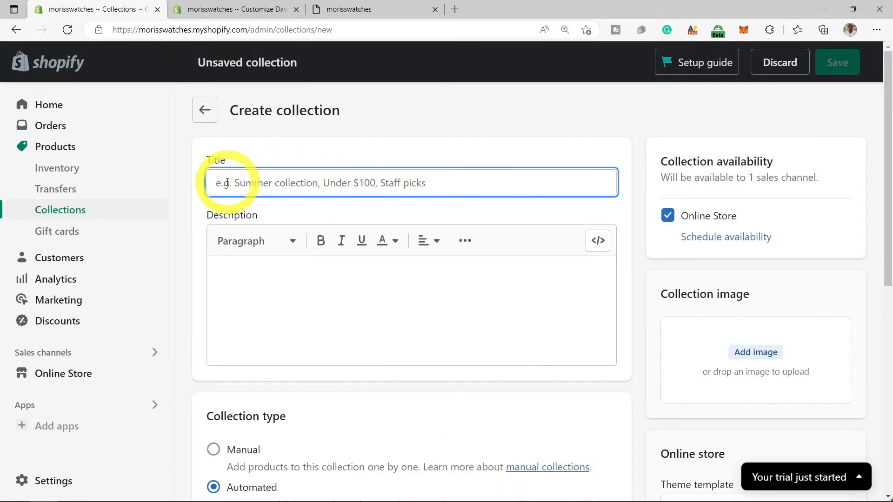
type("mE")
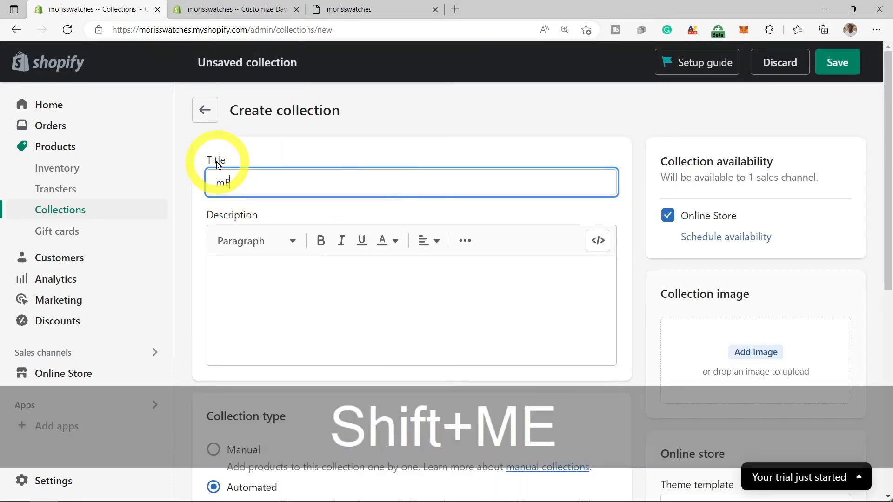
key("BackSpace")
key("BackSpace")
type("Mens")
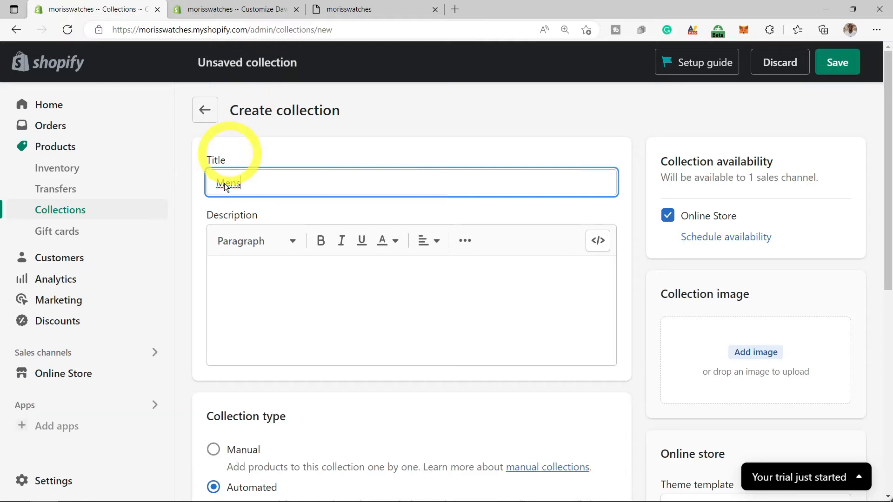
left_click(277, 284)
- Set the collection type to Manual instead of Automated
scroll(277, 284, "down", 2)
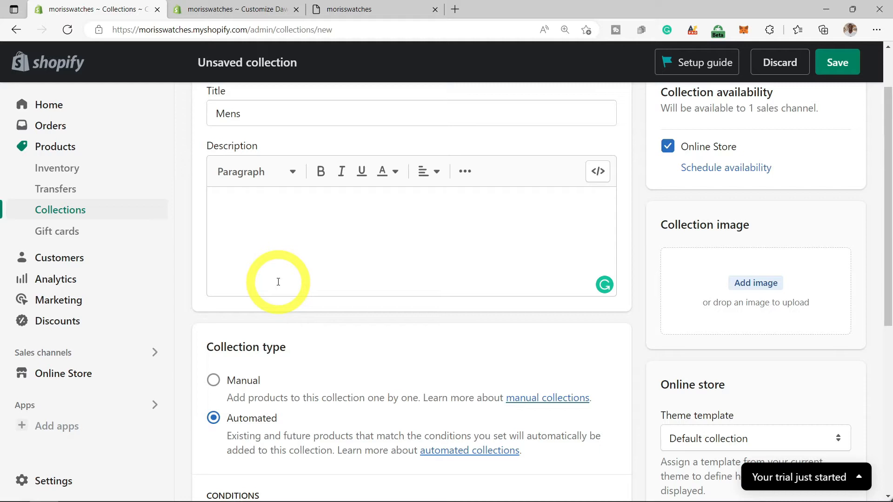
scroll(251, 370, "down", 2)
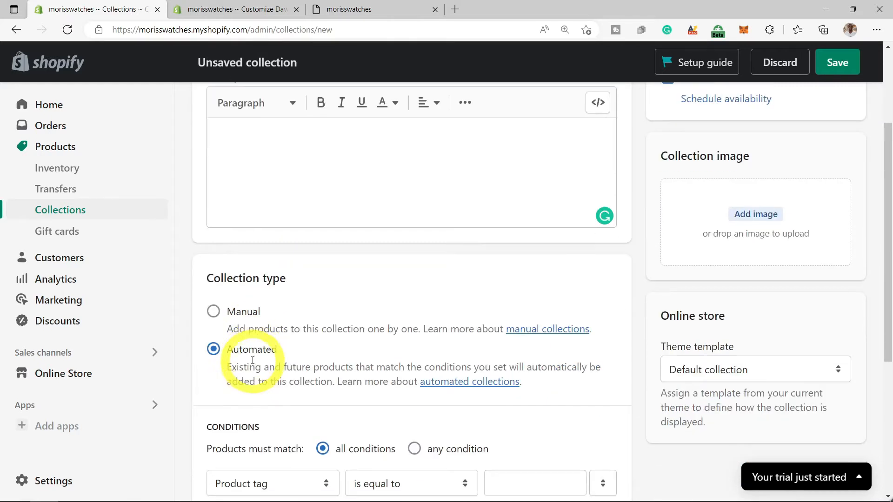
left_click(215, 315)
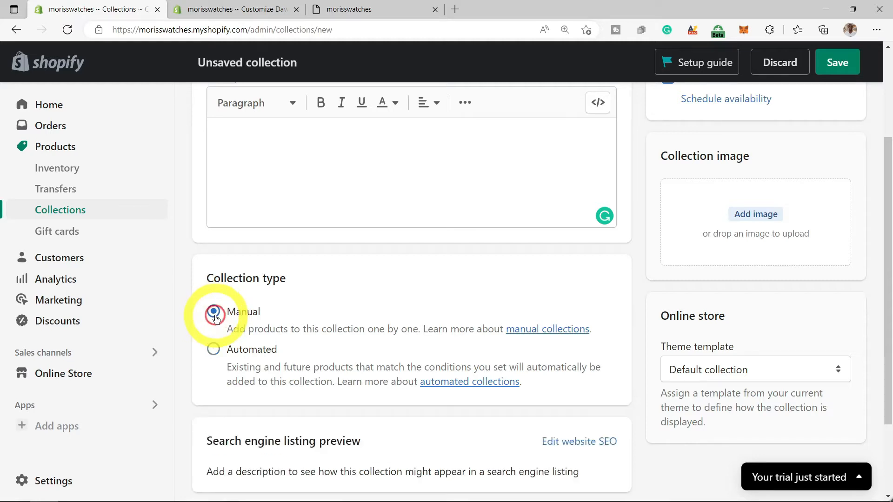
scroll(372, 331, "down", 2)
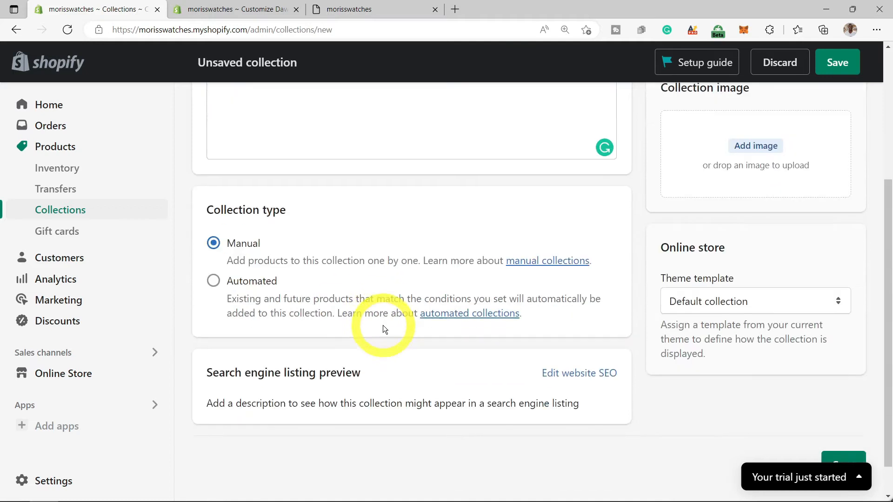
scroll(390, 328, "up", 3)
- Upload pexels-pixabay-68201.jpg from Downloads as the Mens collection image
left_click(747, 289)
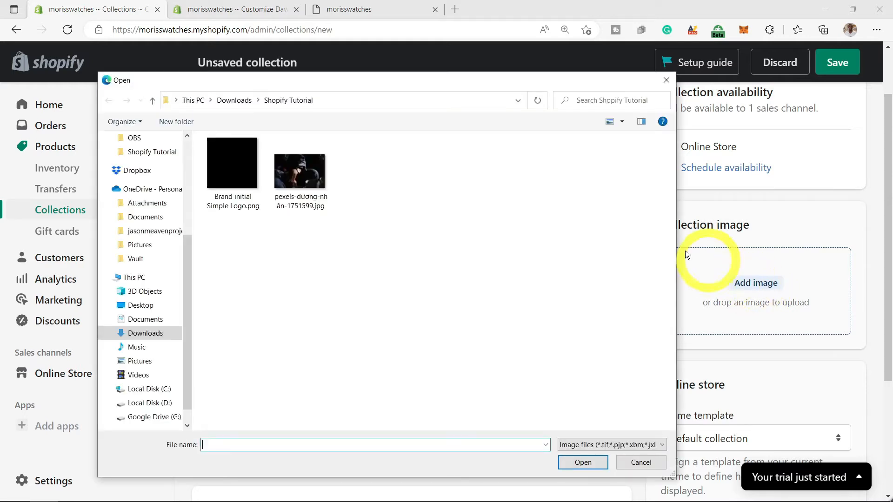
scroll(193, 199, "up", 2)
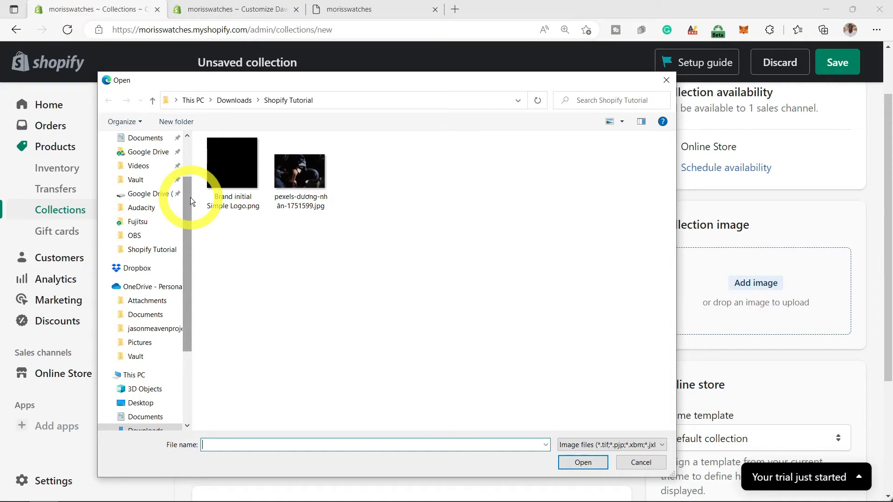
scroll(177, 200, "up", 1)
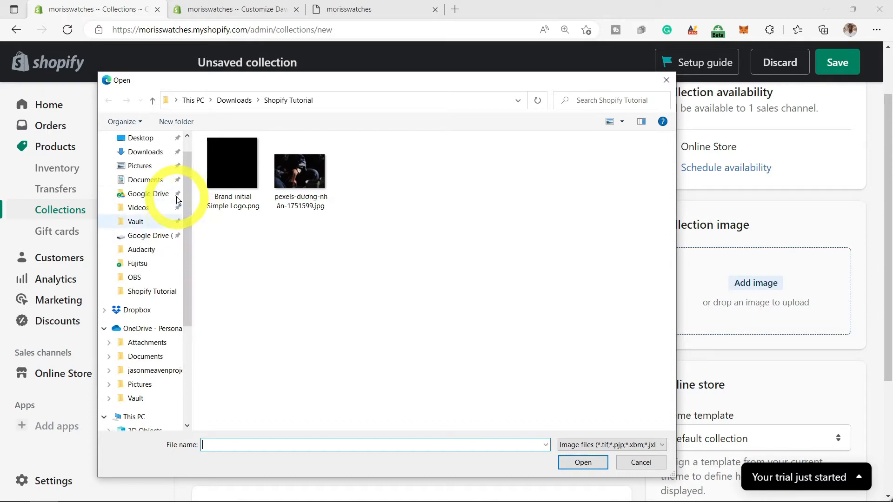
scroll(177, 200, "up", 1)
left_click(145, 179)
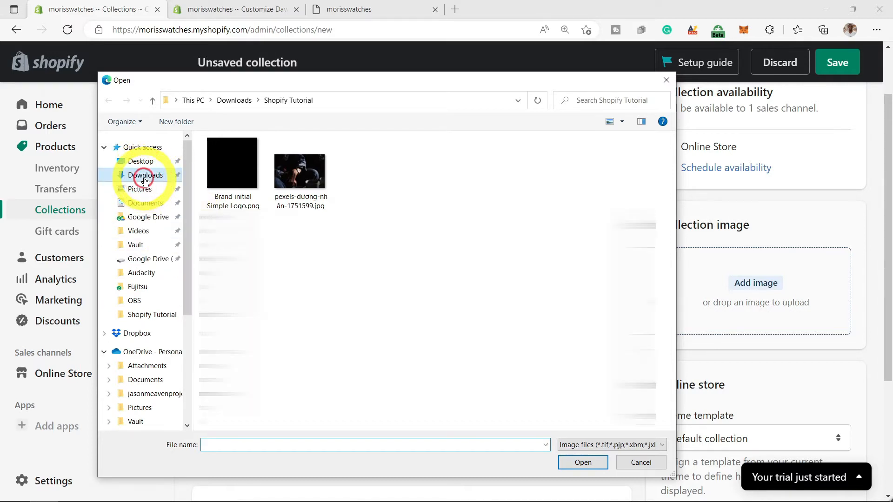
left_click(564, 193)
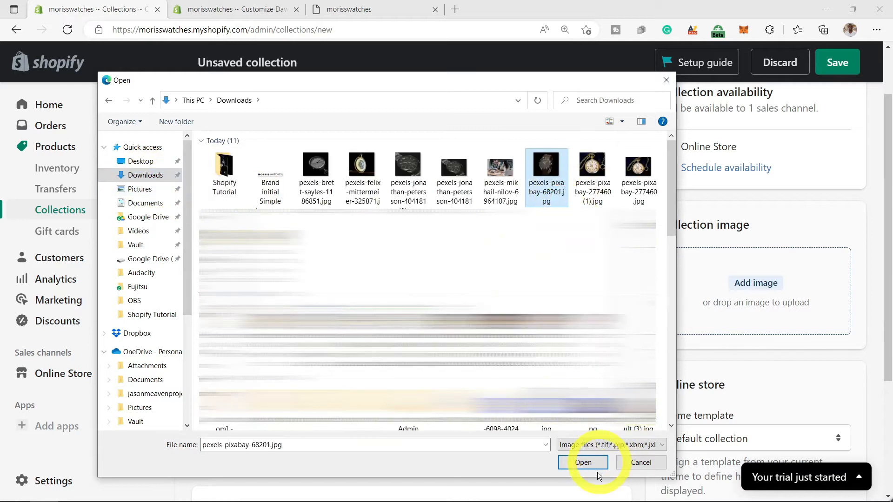
left_click(584, 462)
scroll(835, 428, "down", 5)
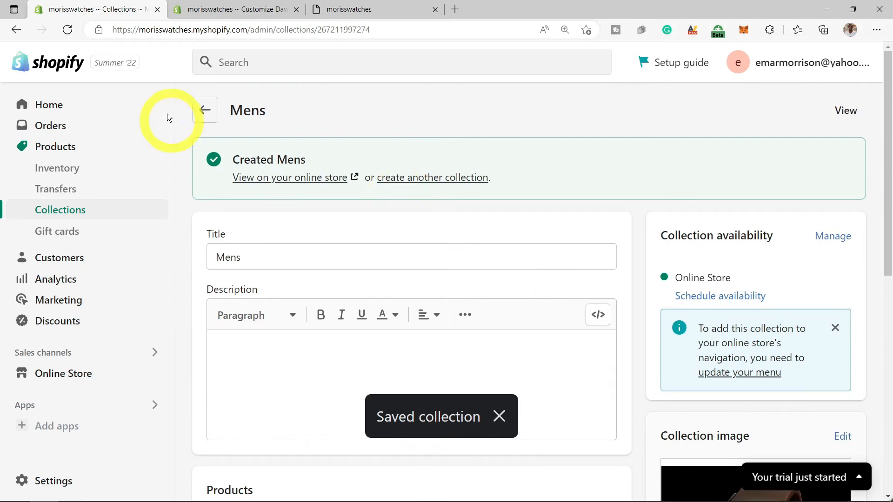
- Select all four collections and make them available, then return to the Dawn editor
left_click(205, 111)
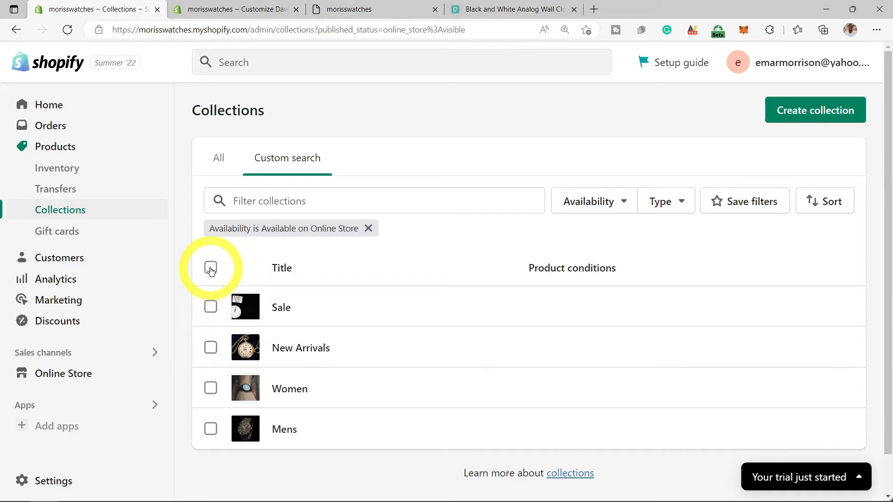
left_click(210, 269)
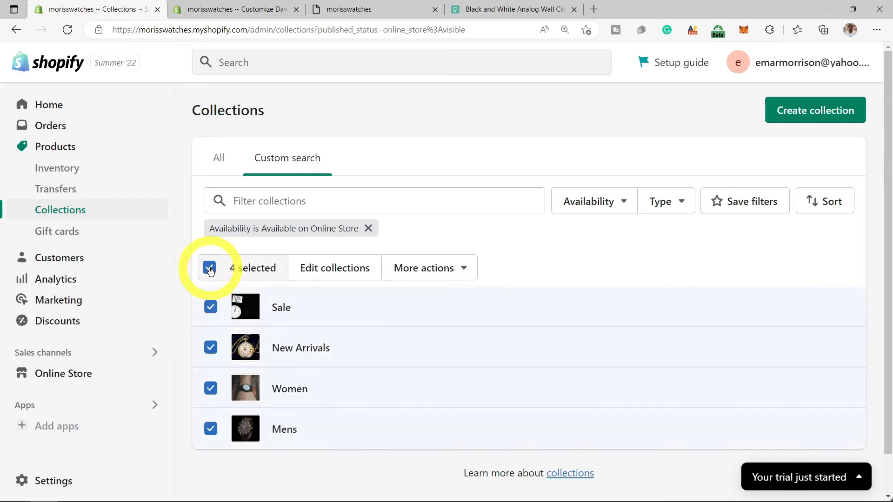
left_click(459, 271)
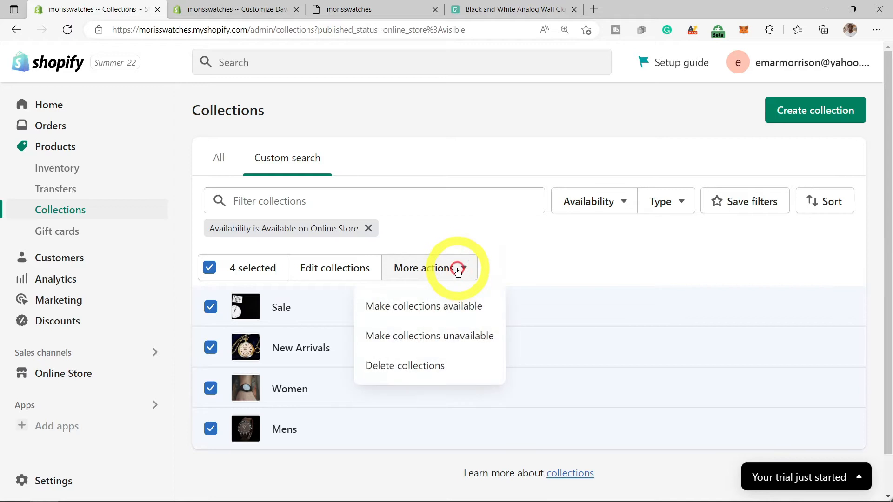
left_click(433, 311)
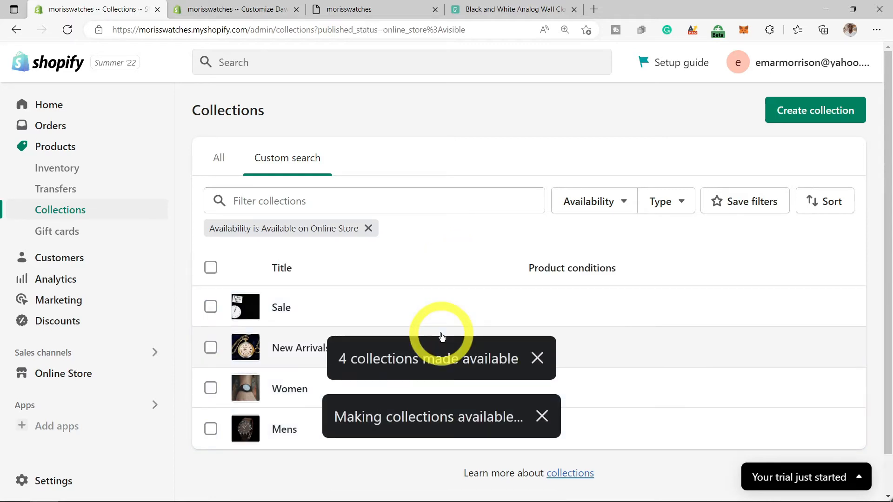
left_click(442, 334)
left_click(230, 9)
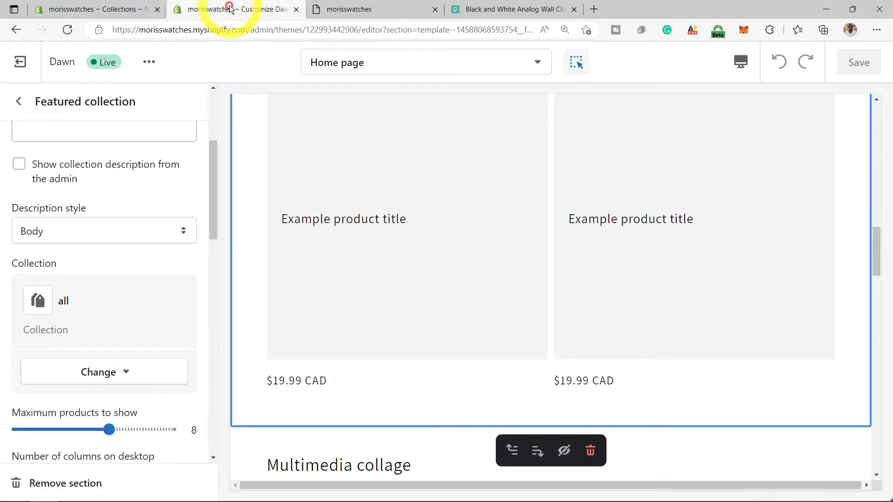
- Reload the Dawn editor and scroll the preview down to the Multimedia collage
left_click(67, 31)
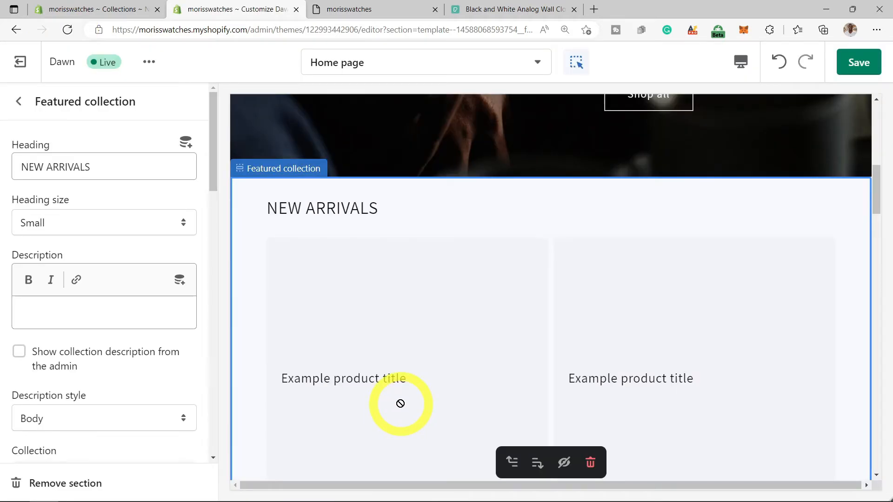
scroll(408, 354, "down", 5)
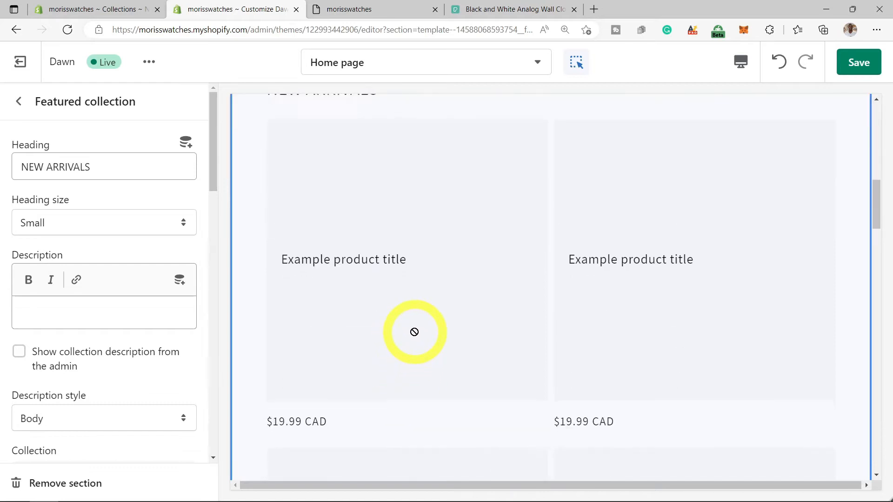
scroll(501, 356, "down", 9)
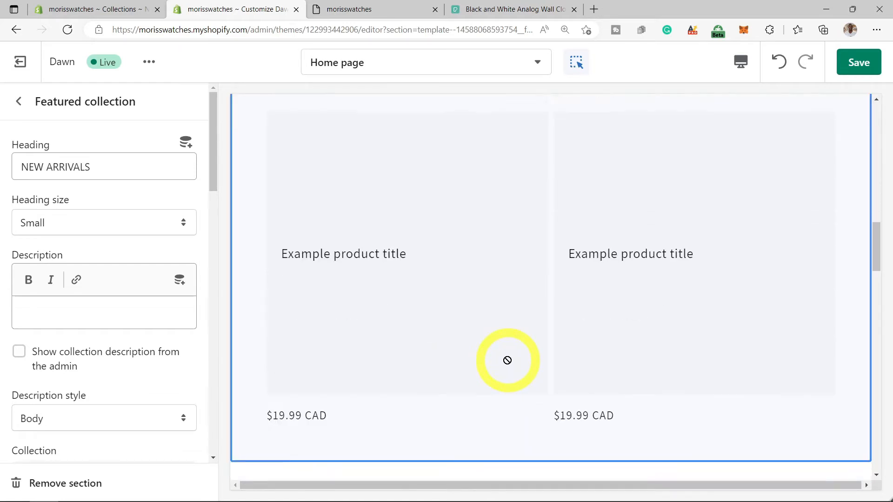
scroll(405, 347, "down", 10)
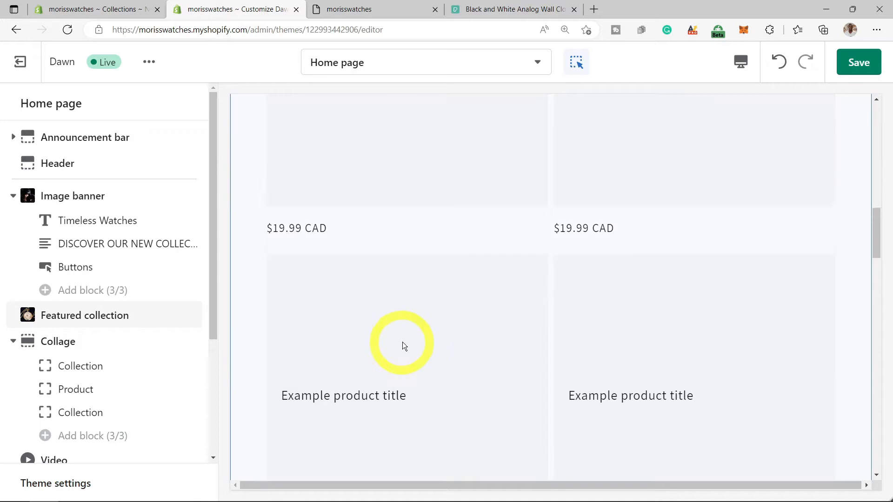
scroll(455, 350, "down", 1)
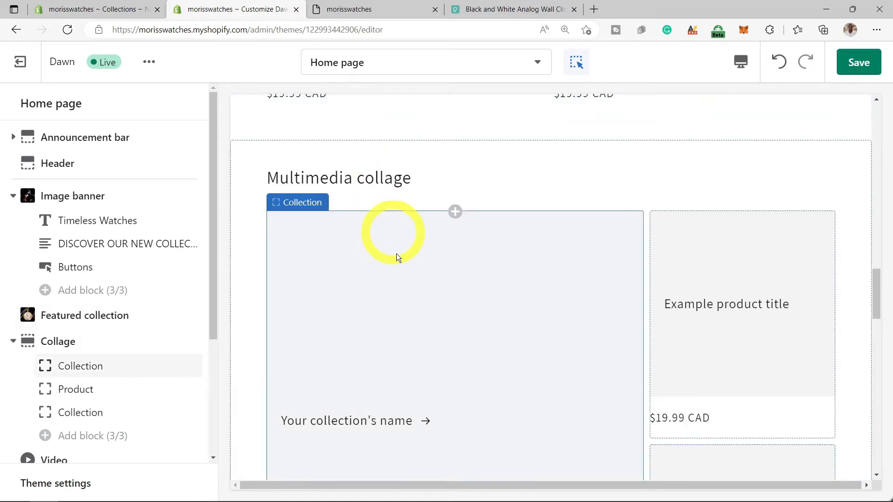
- Point the collage's large collection card to the Mens collection
scroll(410, 422, "down", 2)
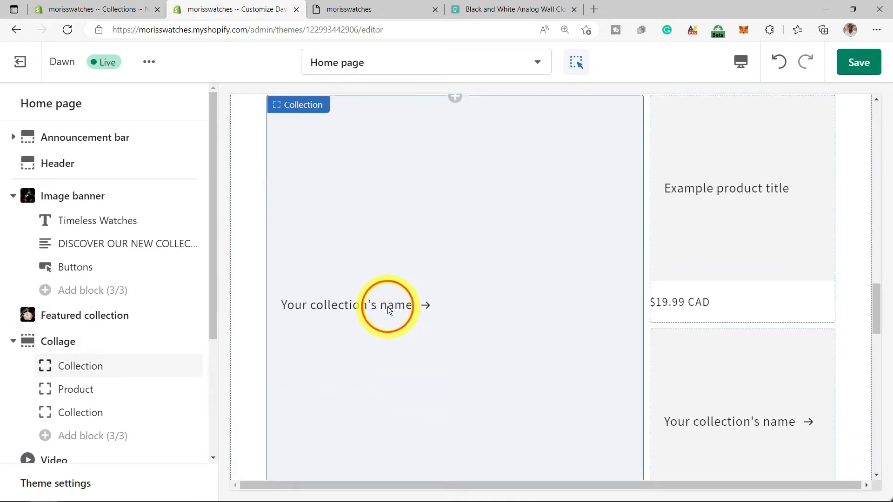
left_click(388, 310)
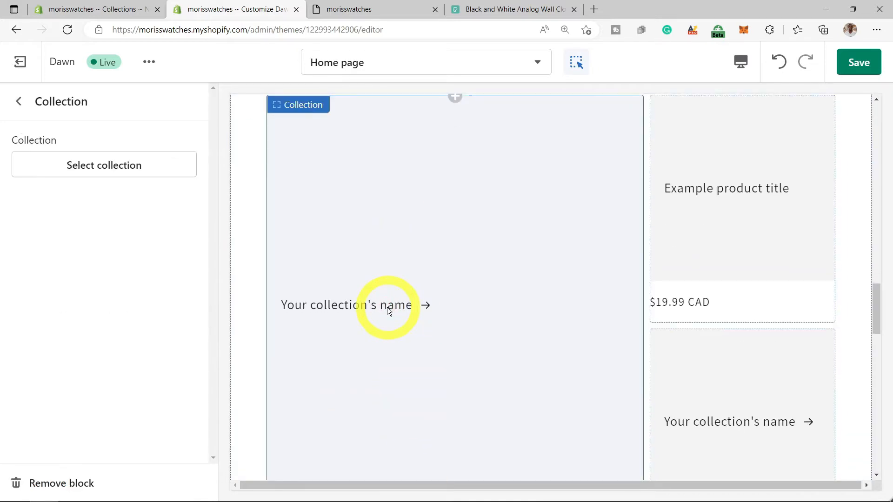
left_click(111, 166)
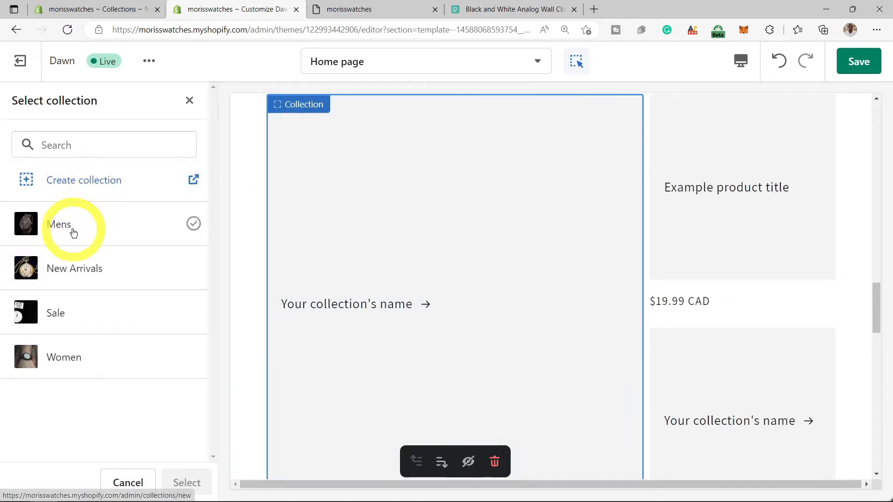
left_click(83, 243)
left_click(186, 483)
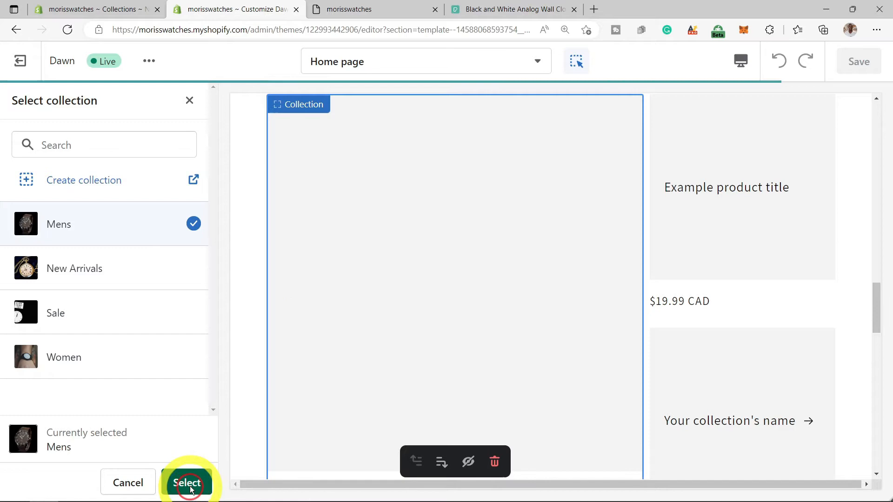
- Point the smaller collage collection card to the Women collection
scroll(794, 416, "down", 3)
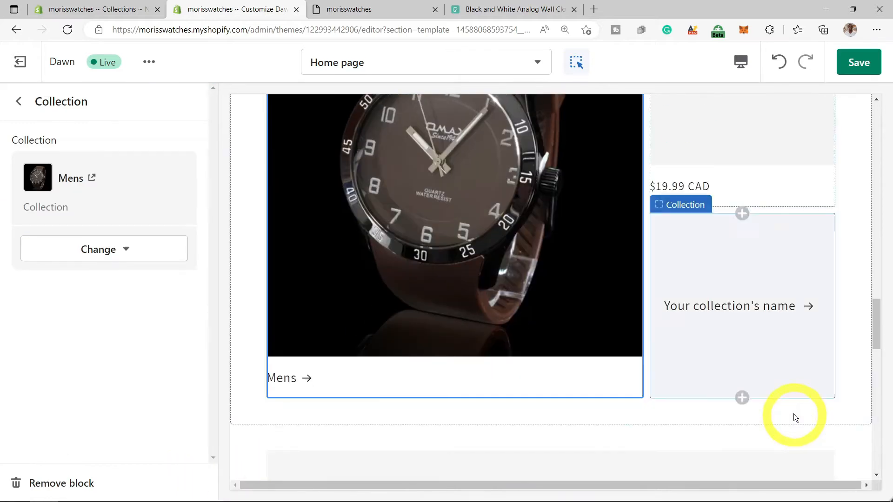
left_click(714, 310)
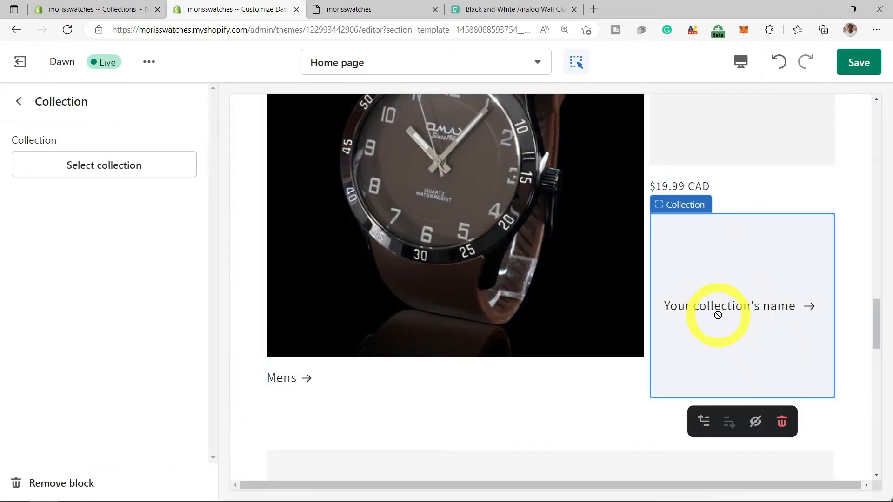
left_click(97, 172)
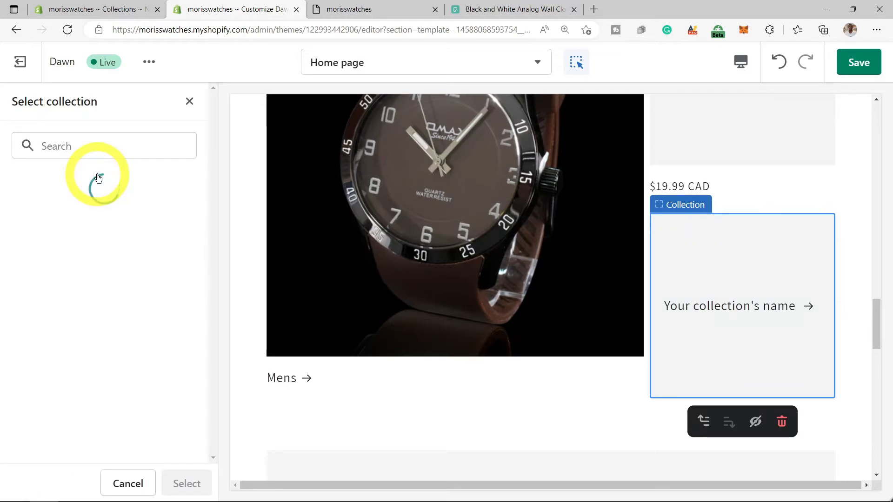
left_click(61, 365)
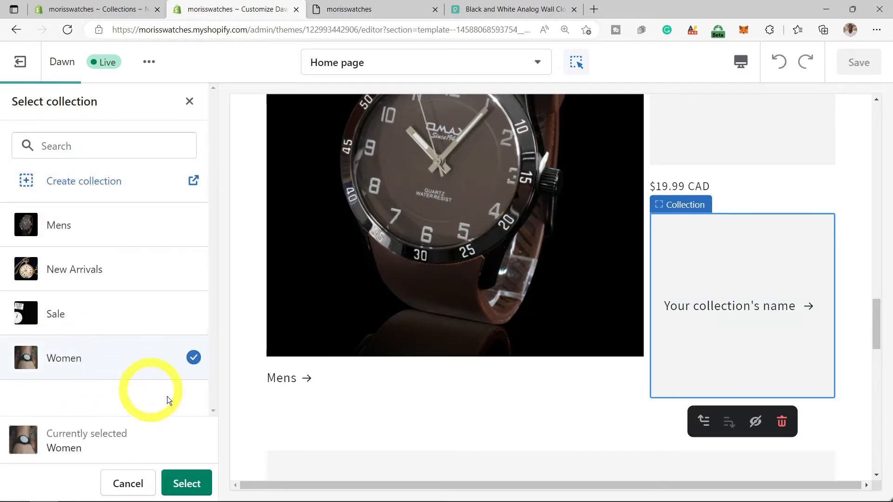
left_click(192, 480)
- Start creating a new product from the collage product card's picker
scroll(345, 459, "up", 5)
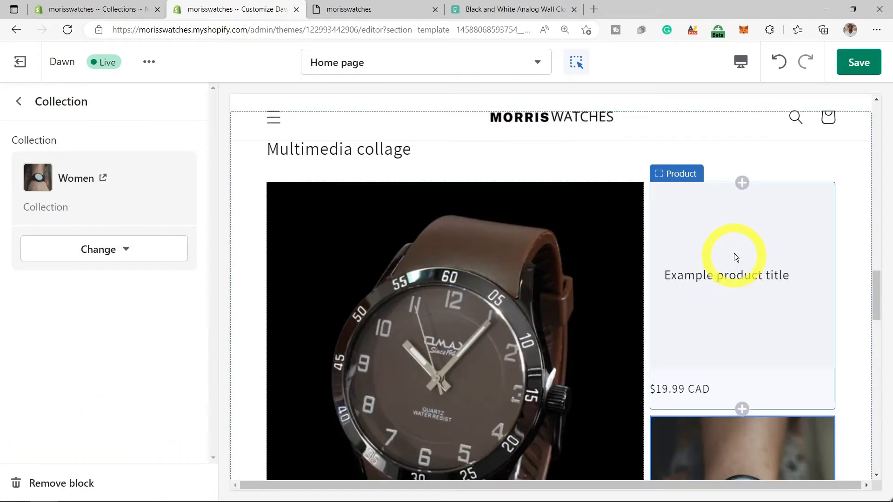
left_click(737, 255)
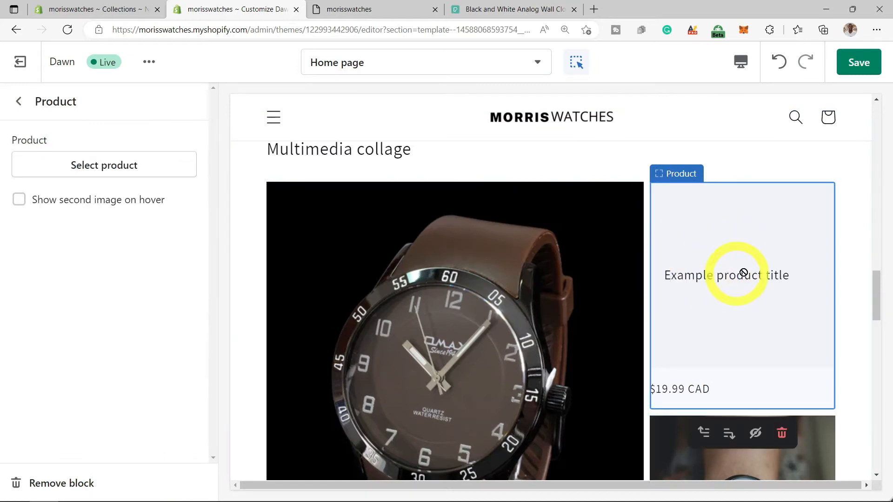
left_click(104, 168)
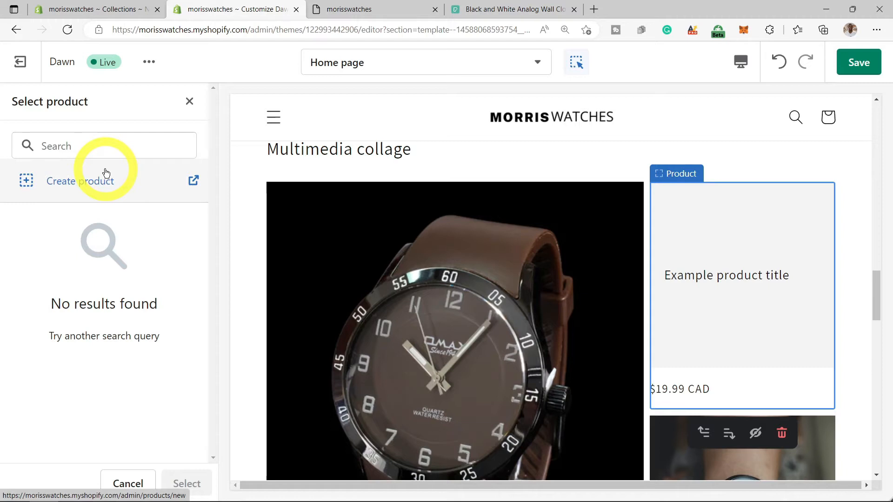
left_click(77, 181)
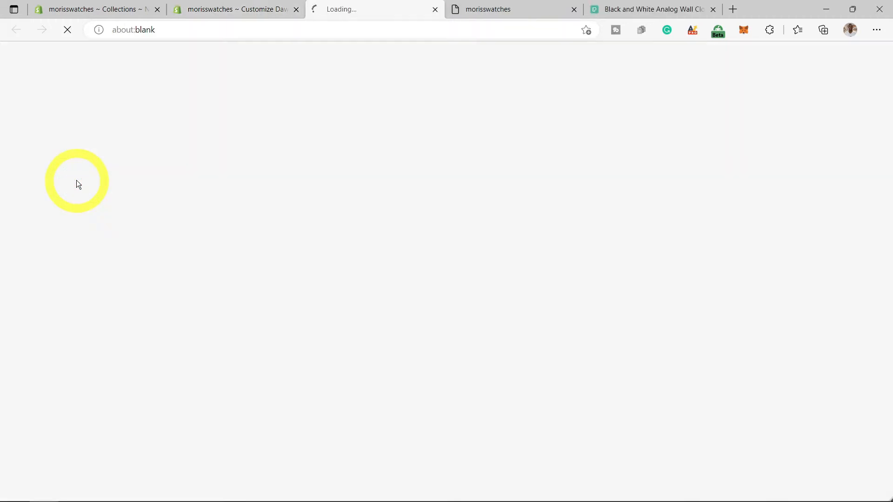
- Title the product 'Smart Watch' and upload the watch photo from Downloads
type("Smart Watch")
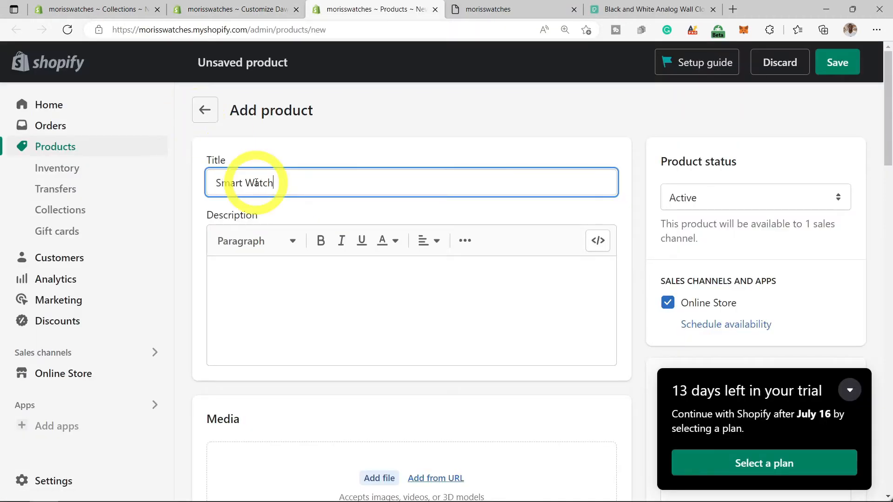
left_click(404, 313)
scroll(409, 313, "down", 1)
scroll(409, 313, "down", 4)
scroll(391, 330, "up", 2)
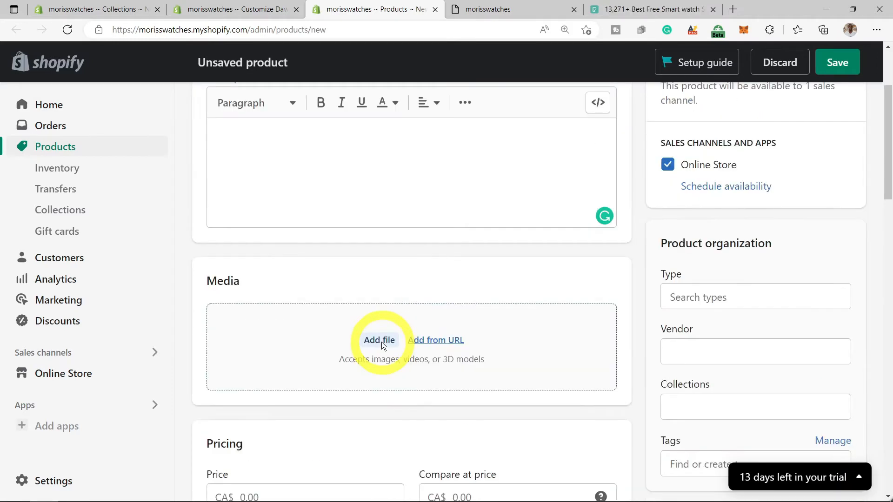
left_click(380, 341)
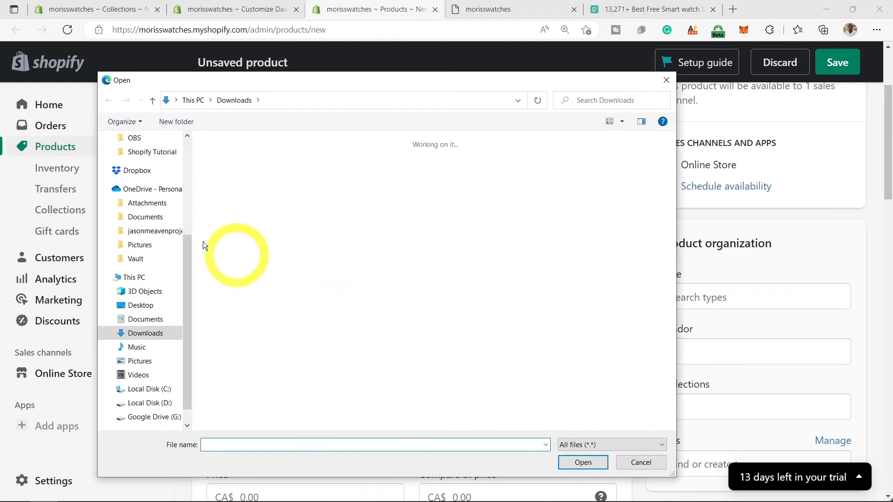
left_click(353, 246)
left_click(590, 462)
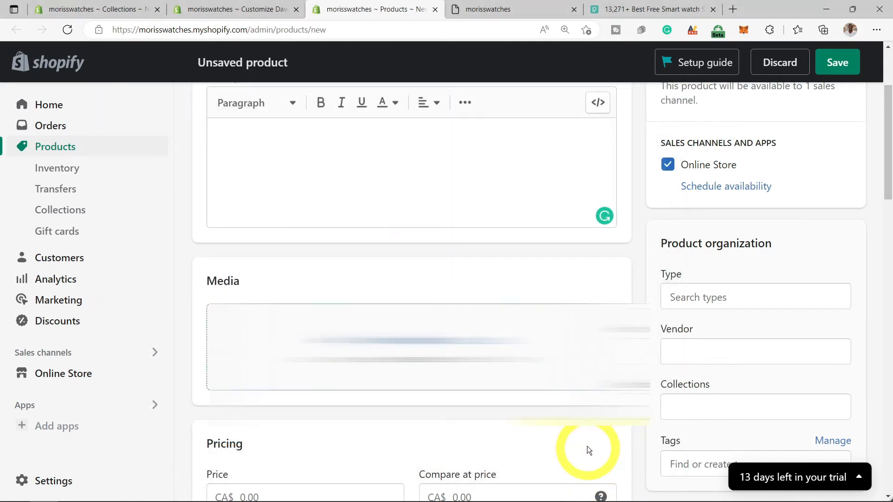
- Set the product type to Apparel & Accessories
scroll(585, 419, "down", 3)
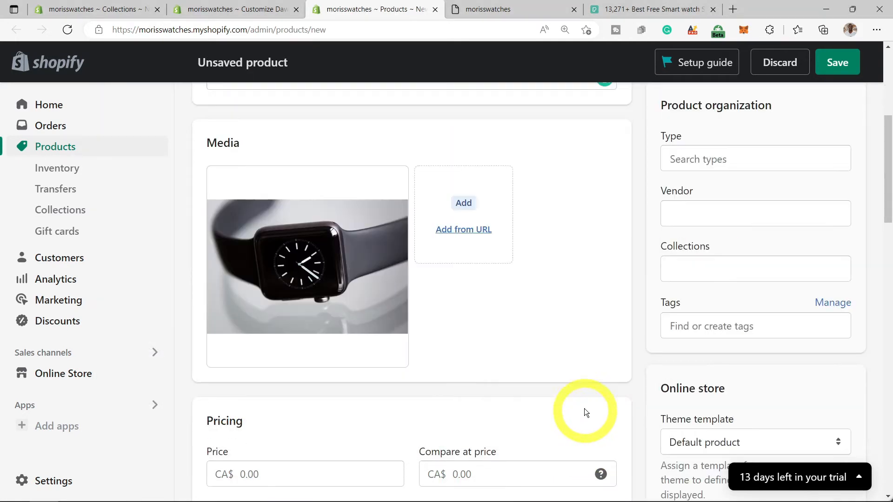
left_click(764, 171)
left_click(714, 304)
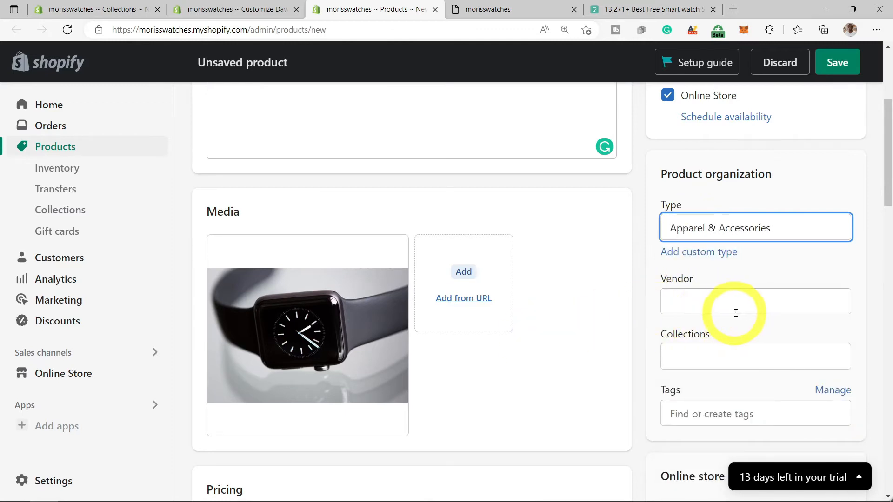
scroll(738, 310, "down", 1)
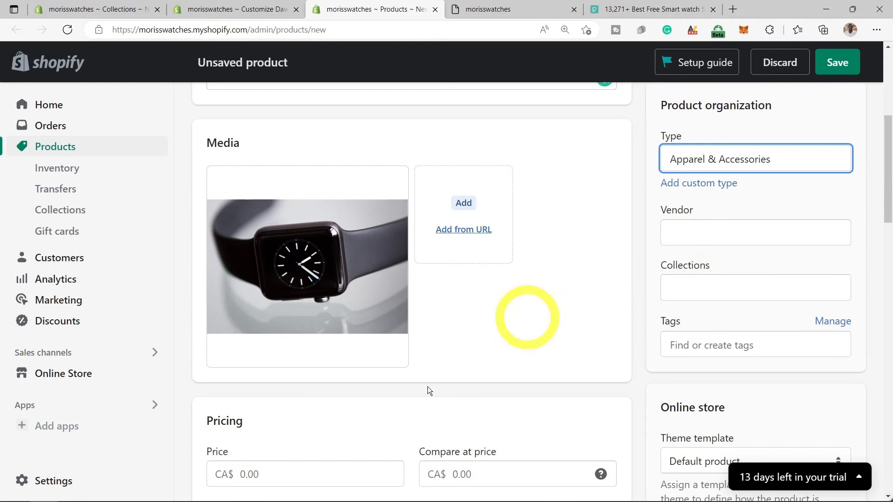
mouse_move(257, 494)
scroll(258, 471, "down", 2)
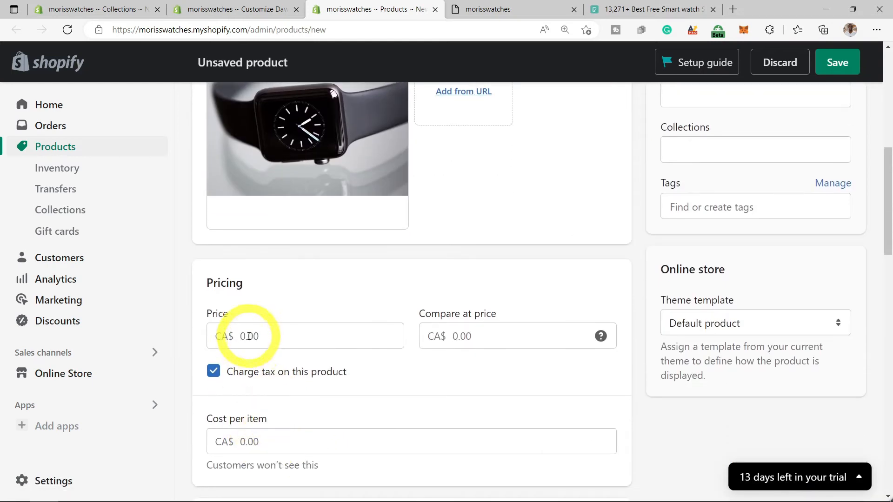
- Enter price 100 and cost per item 100, then save the Smart Watch product
left_click(251, 345)
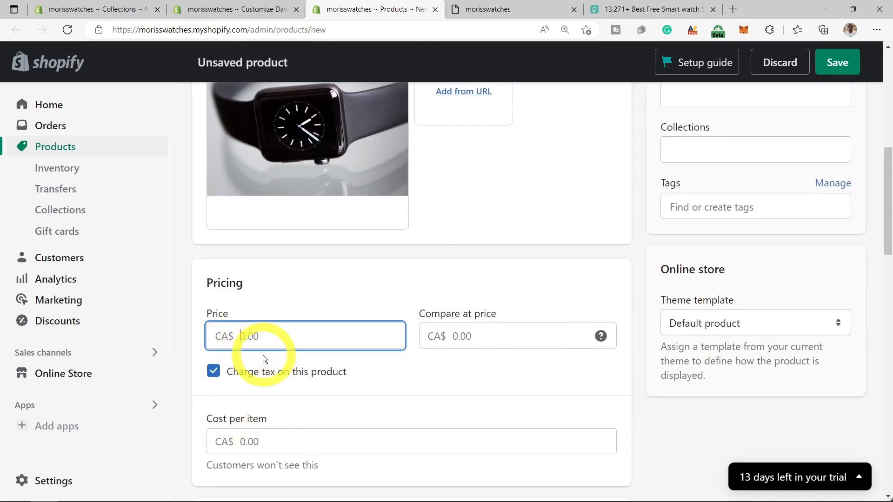
type("100")
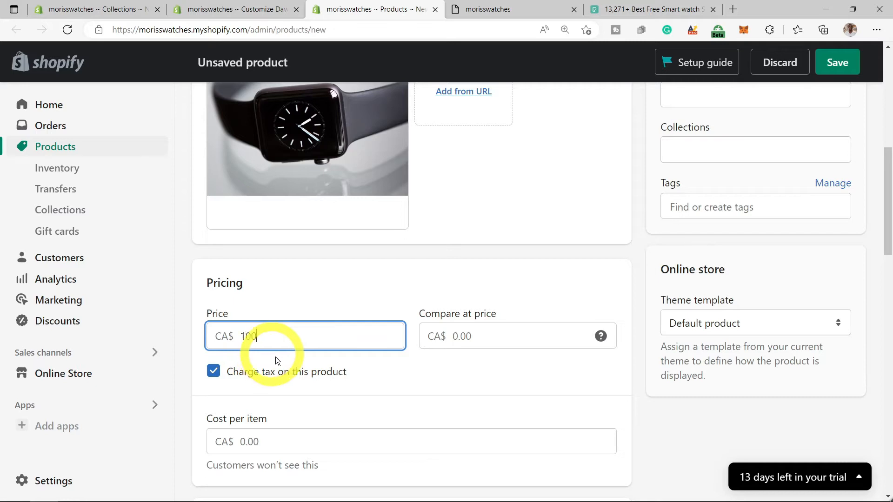
left_click(322, 442)
type("100")
left_click(386, 406)
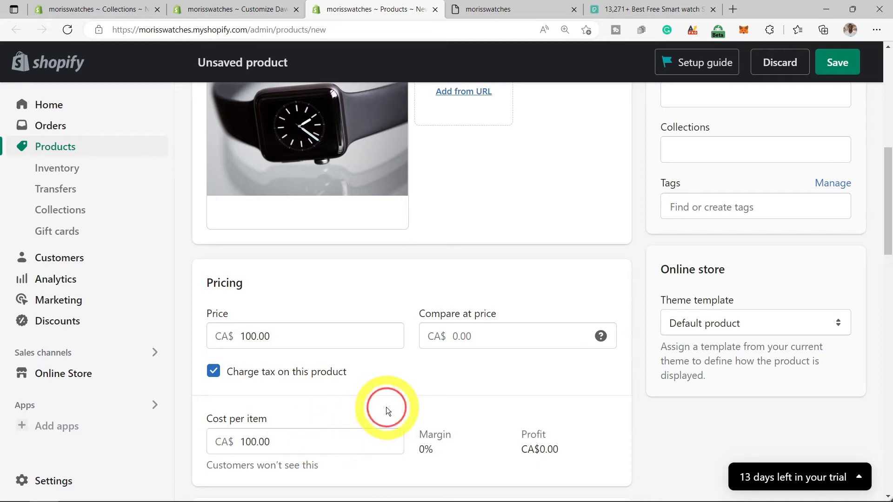
scroll(431, 396, "down", 3)
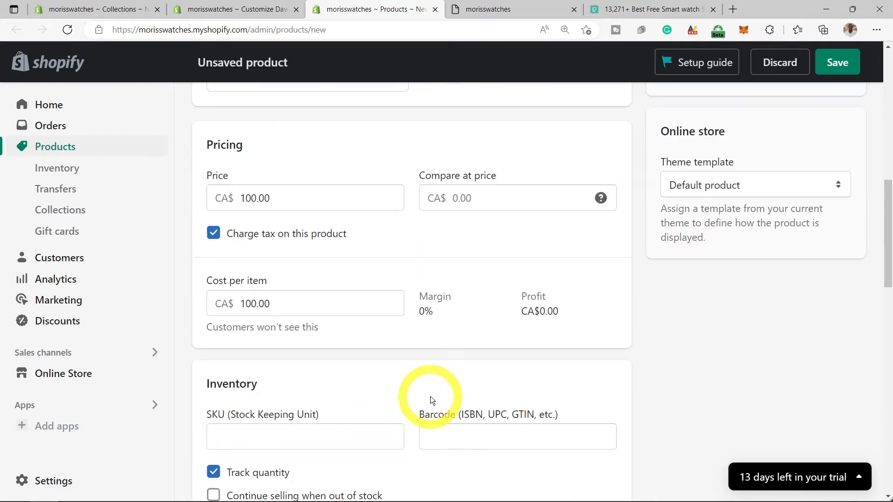
scroll(430, 397, "down", 4)
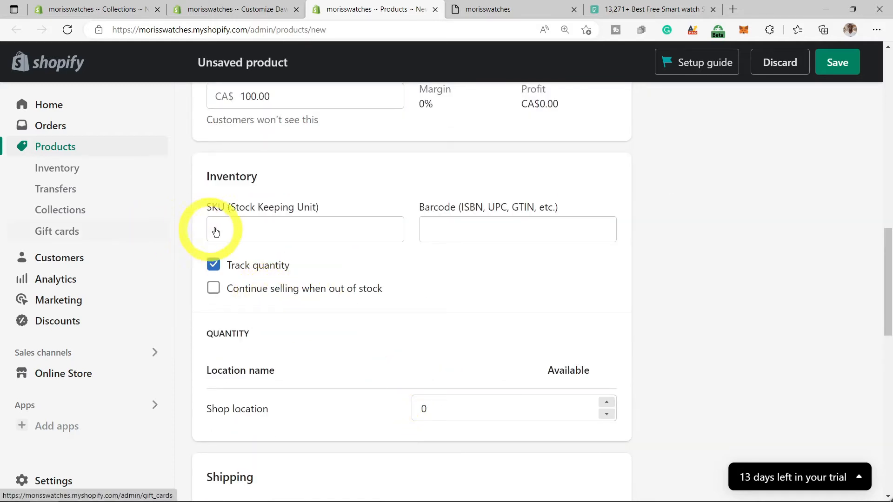
scroll(523, 275, "down", 7)
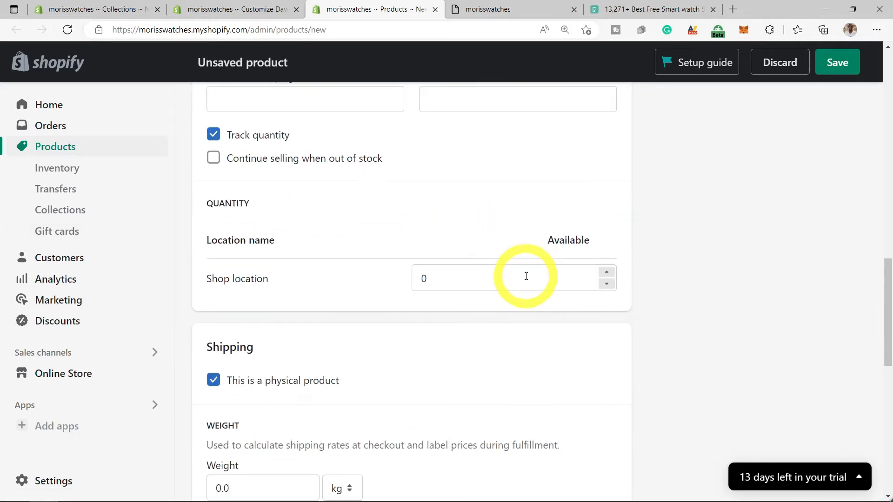
scroll(522, 279, "down", 7)
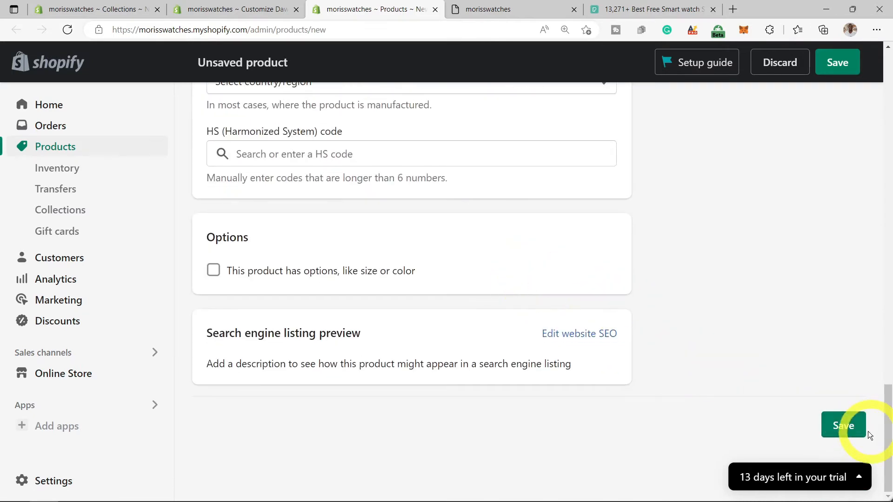
left_click(846, 431)
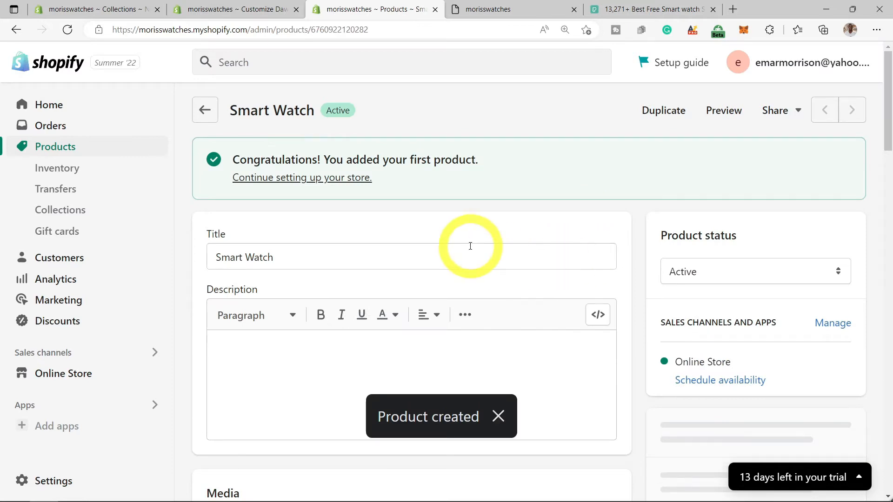
- Set the collage product card to Smart Watch and save the home page
left_click(248, 12)
left_click(68, 30)
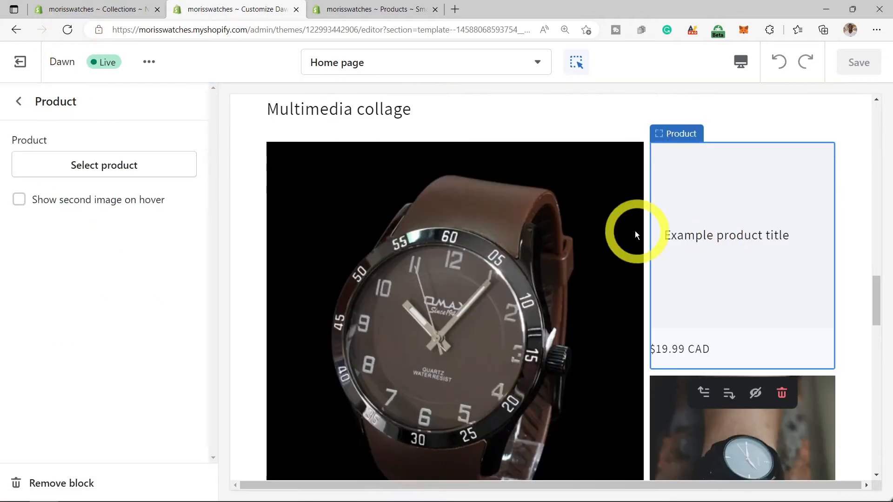
left_click(140, 168)
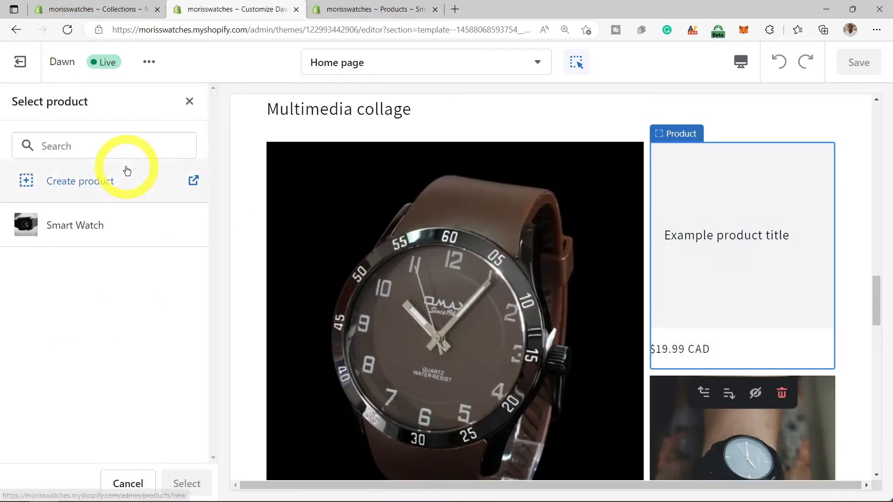
left_click(93, 223)
left_click(194, 483)
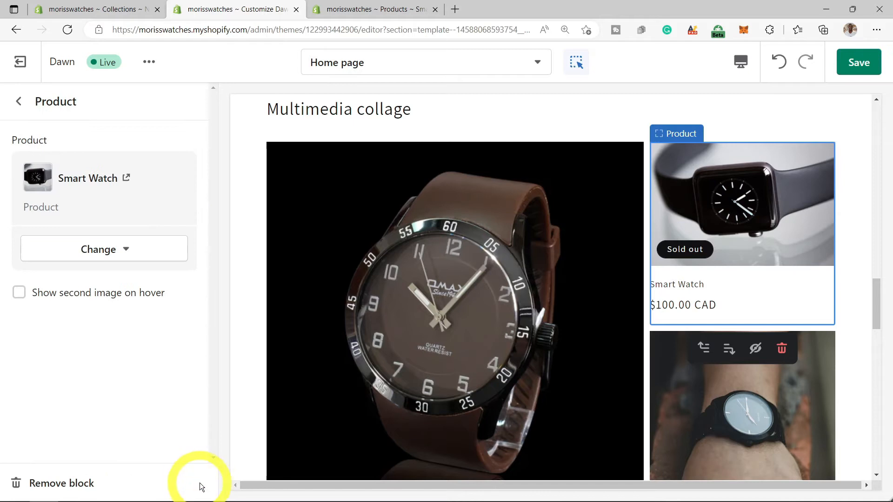
left_click(853, 69)
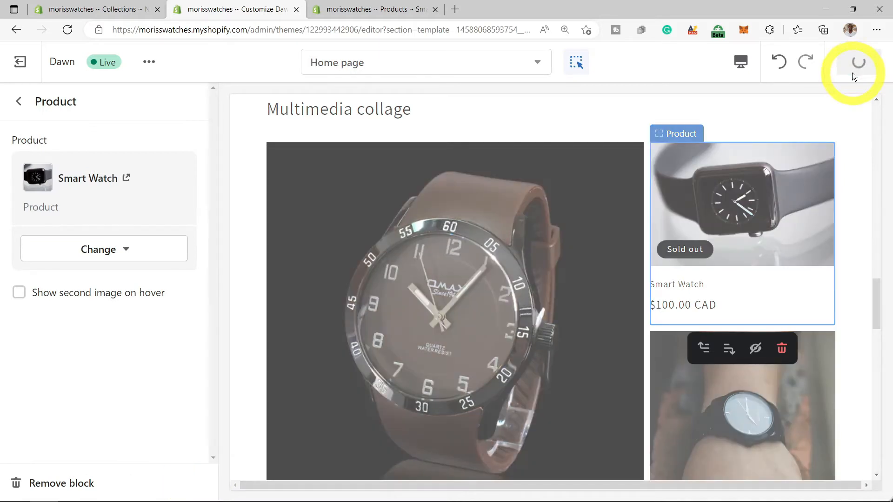
- Remove the Video section from the home page
scroll(706, 246, "down", 1)
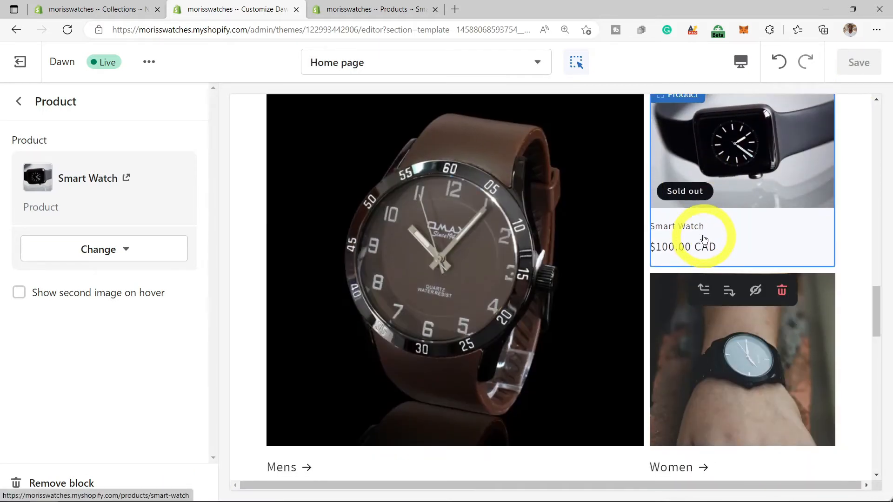
scroll(707, 227, "down", 5)
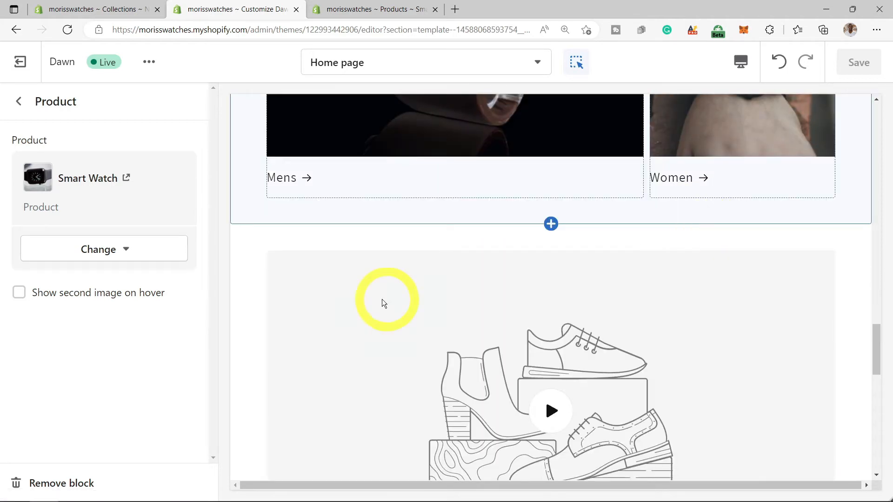
scroll(375, 300, "down", 2)
left_click(390, 214)
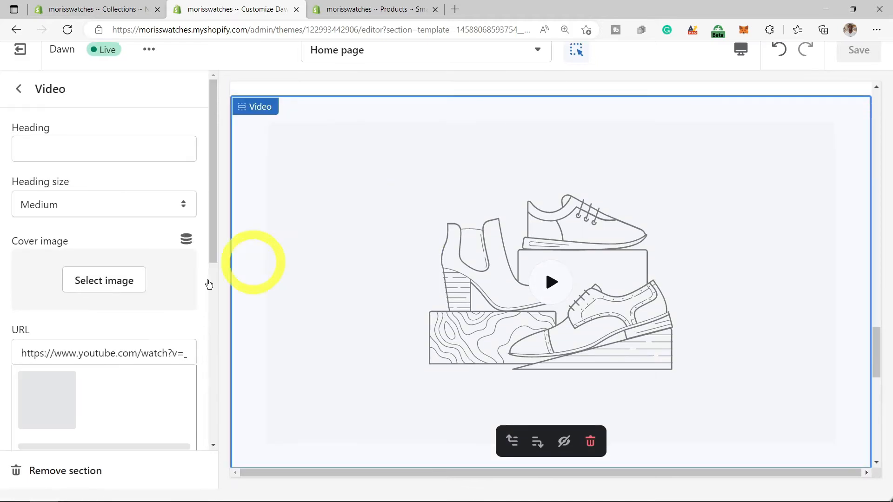
scroll(150, 329, "down", 3)
left_click(93, 467)
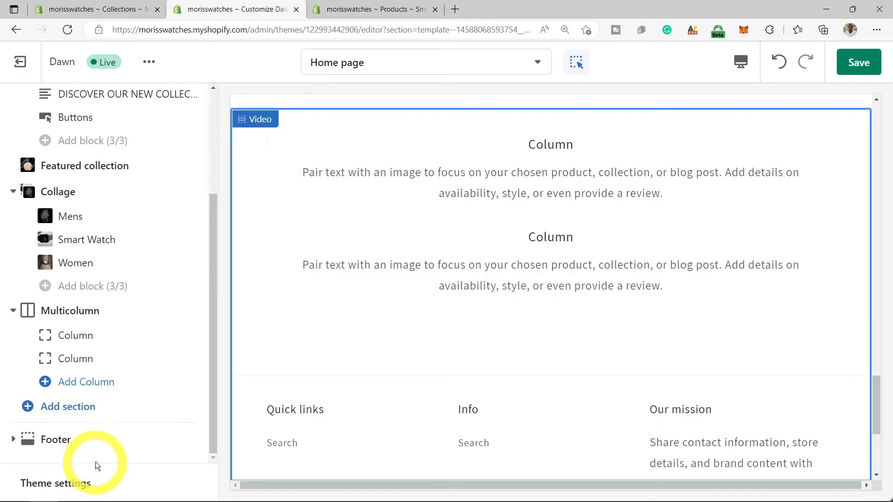
- Remove the Multicolumn section from the Home page and save the theme changes
scroll(596, 177, "up", 2)
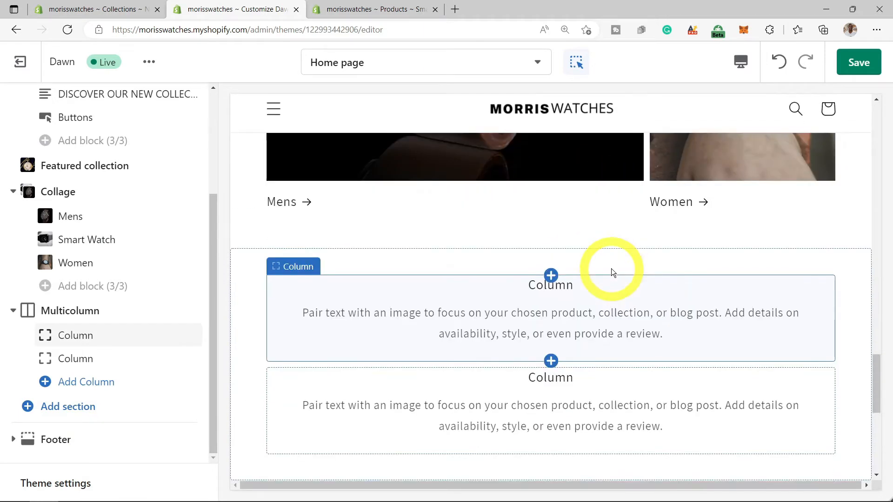
scroll(597, 185, "down", 2)
left_click(592, 183)
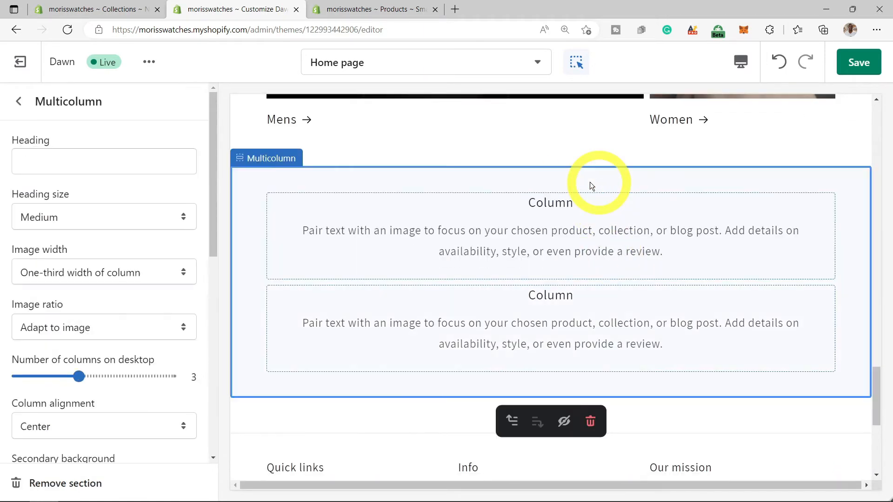
left_click(68, 483)
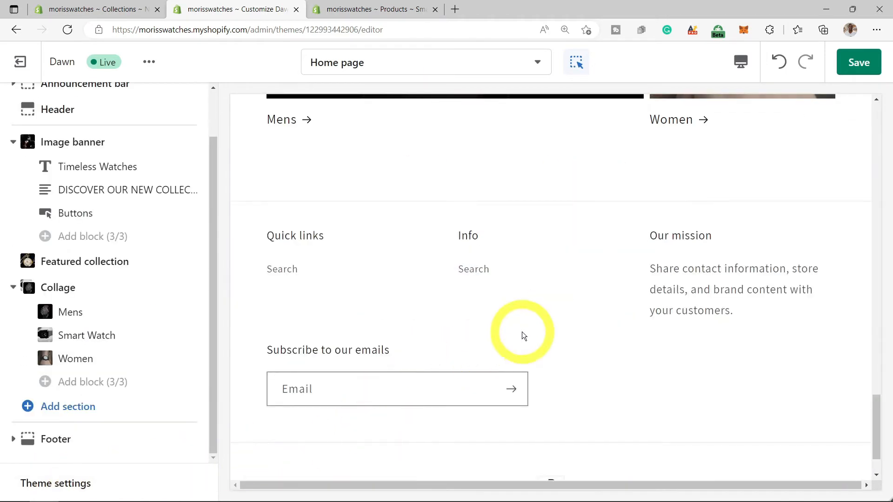
left_click(861, 65)
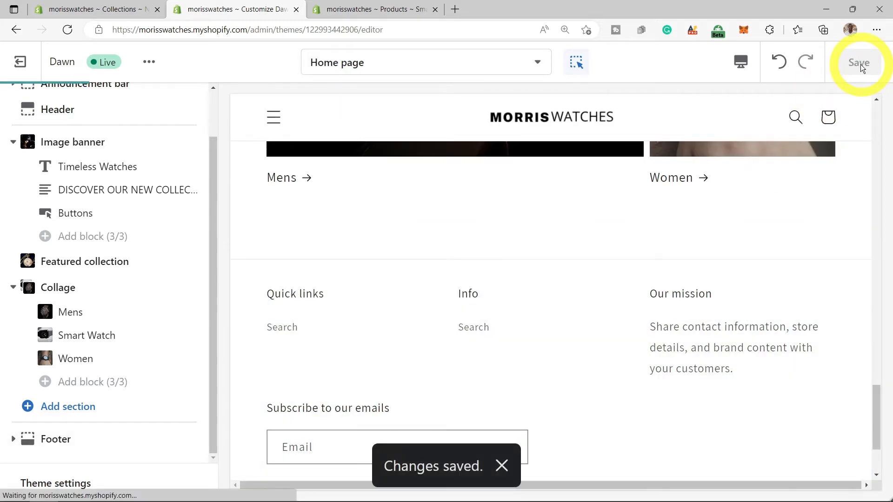
- Return to the Collections tab showing the New Arrivals collection page
scroll(664, 276, "down", 2)
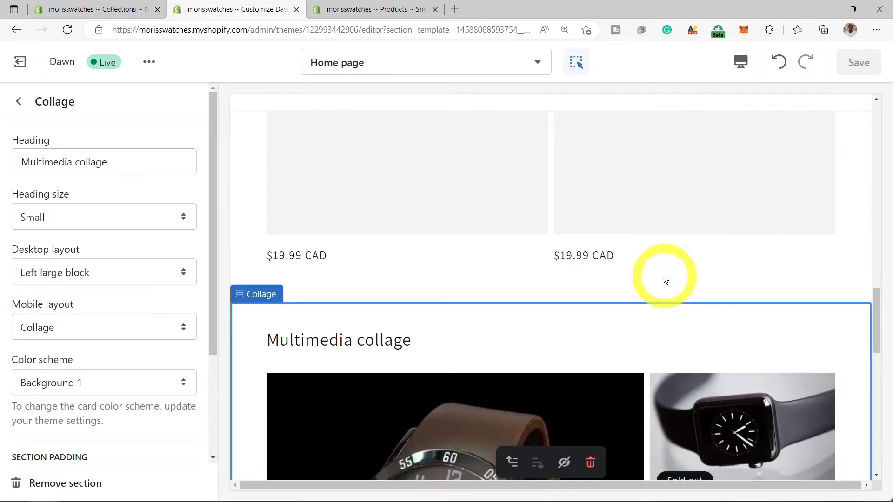
scroll(663, 276, "down", 5)
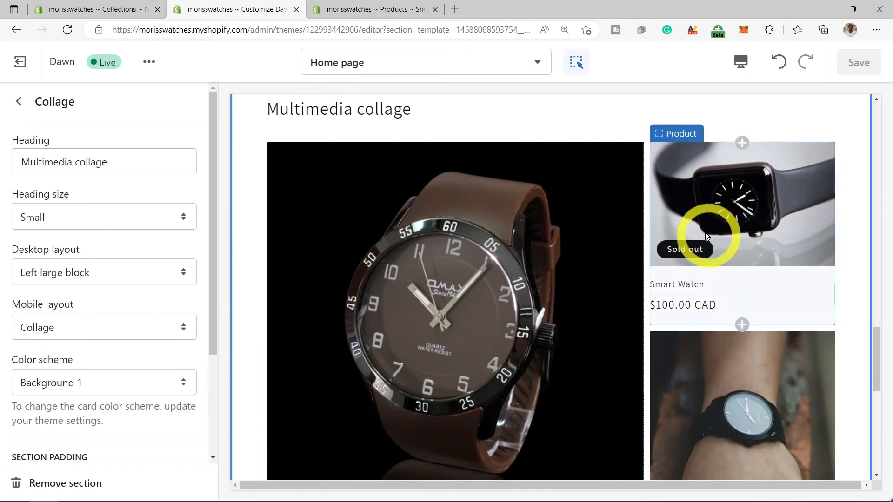
left_click(76, 8)
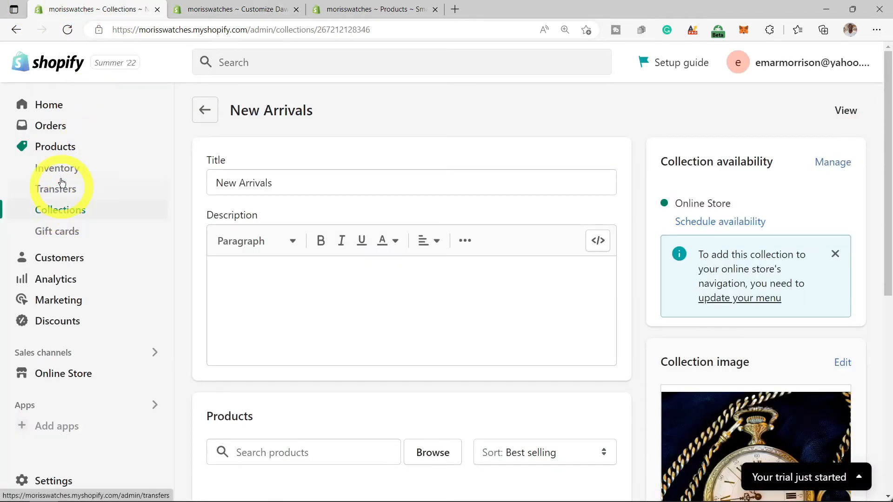
- Open the Smart Watch product and set its compare-at price to 170.00
left_click(59, 151)
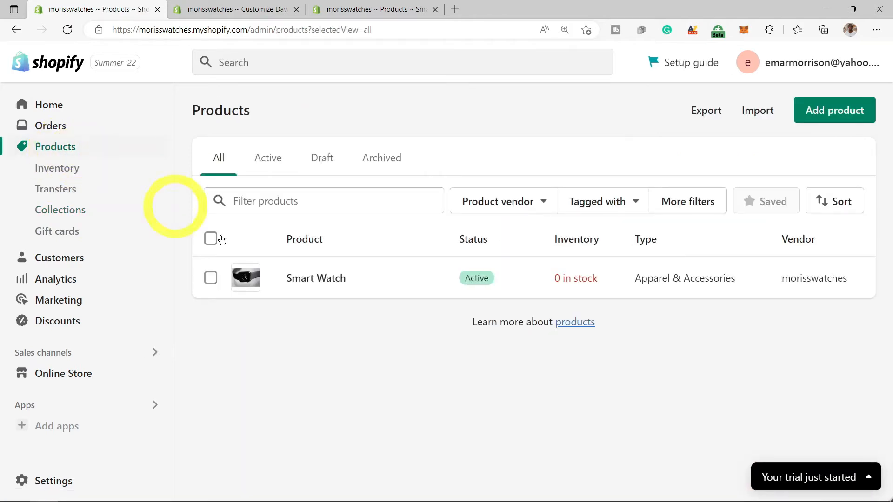
left_click(316, 280)
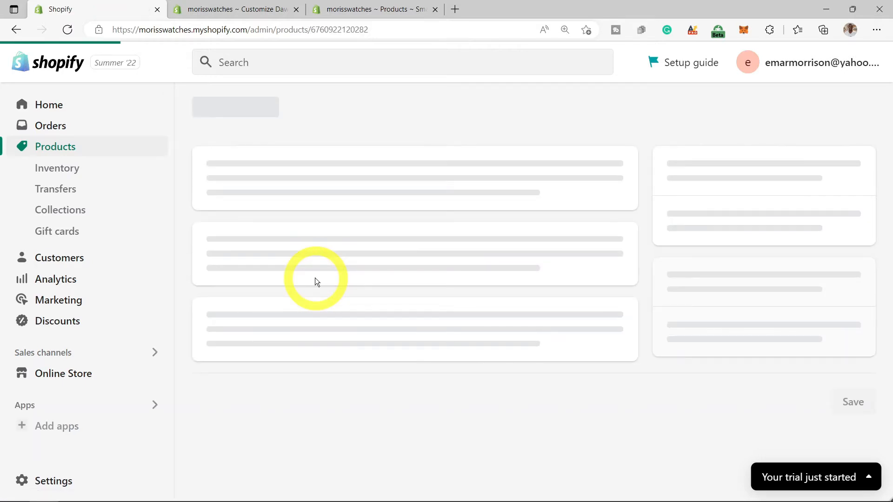
scroll(315, 281, "down", 5)
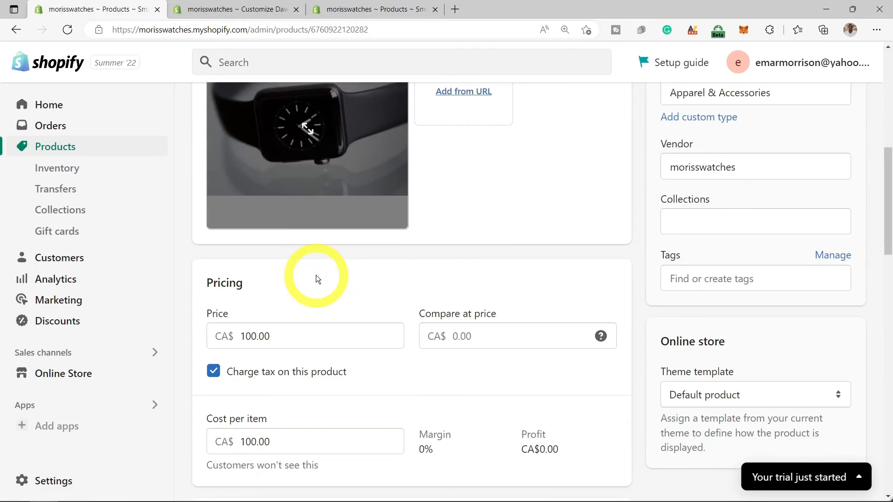
left_click(460, 338)
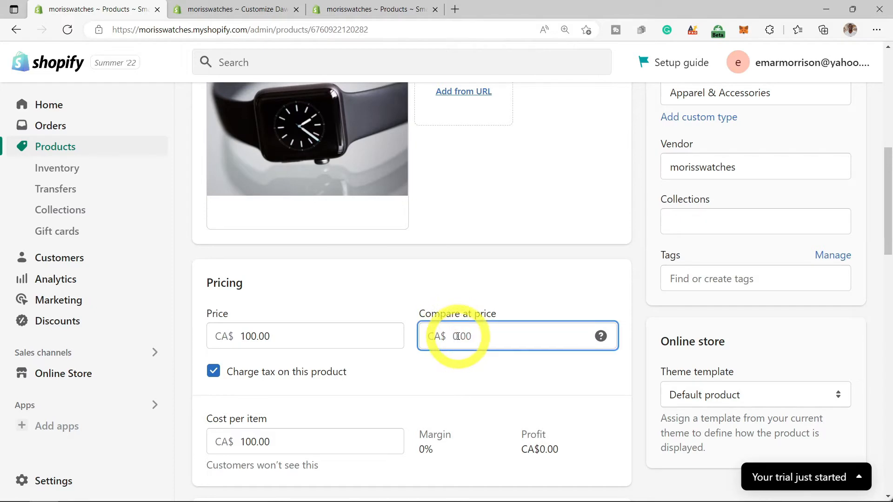
type("170")
left_click(451, 382)
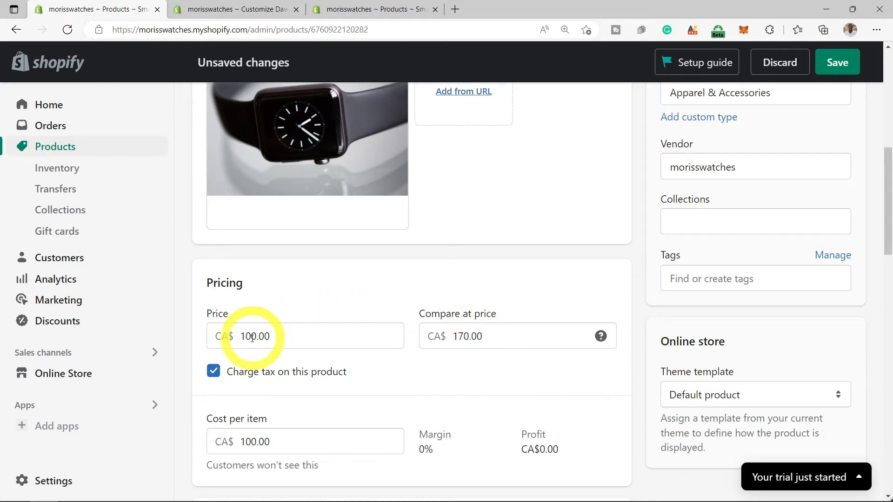
- Replace the Smart Watch's cost per item with 60.00
scroll(246, 334, "down", 2)
scroll(246, 335, "down", 1)
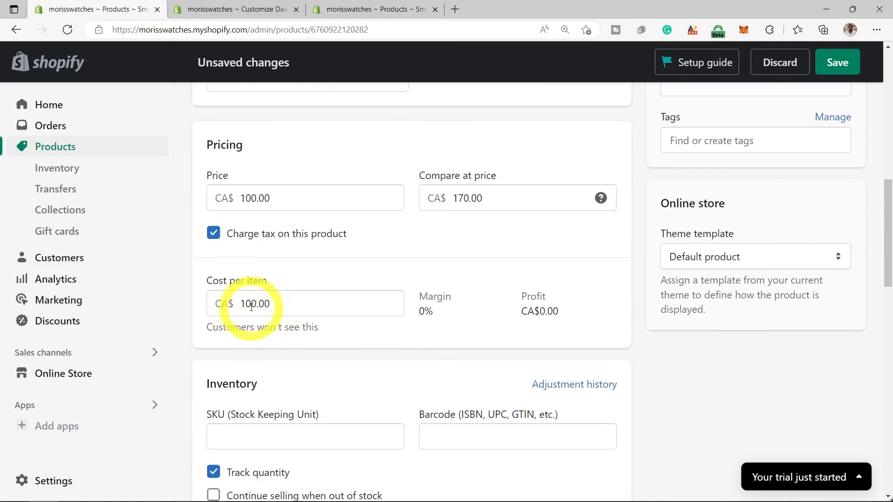
left_click_drag(242, 304, 251, 304)
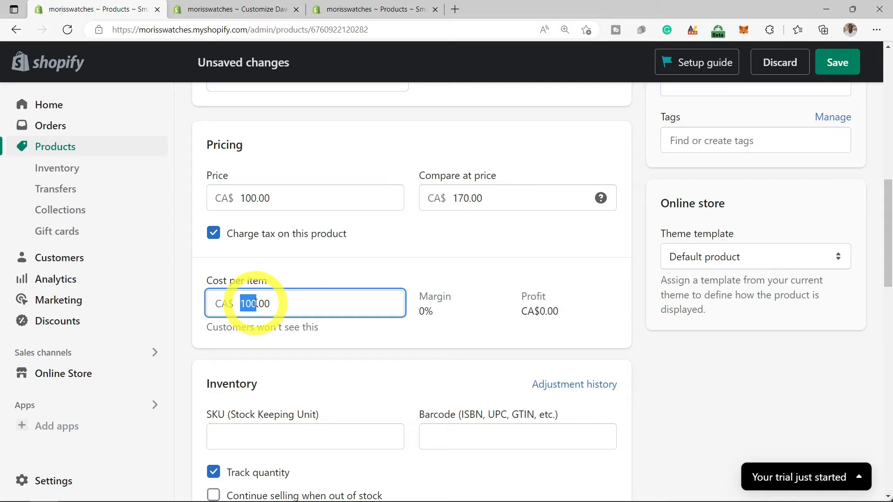
type("60")
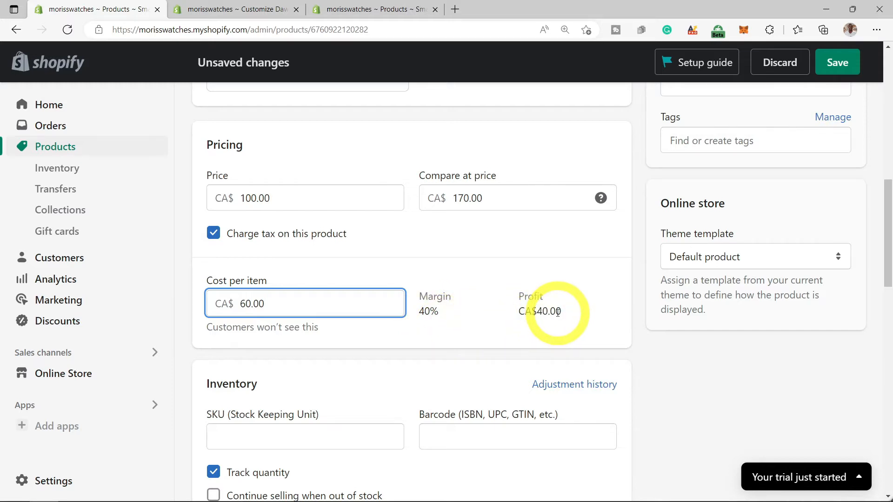
- Enter 100 as the Smart Watch's SKU
scroll(559, 313, "down", 2)
scroll(416, 315, "down", 3)
left_click(246, 227)
type("100")
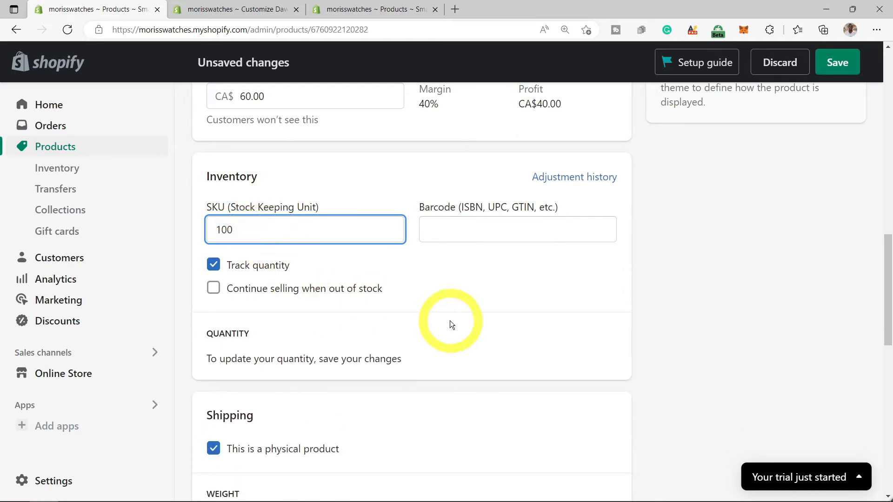
left_click(244, 354)
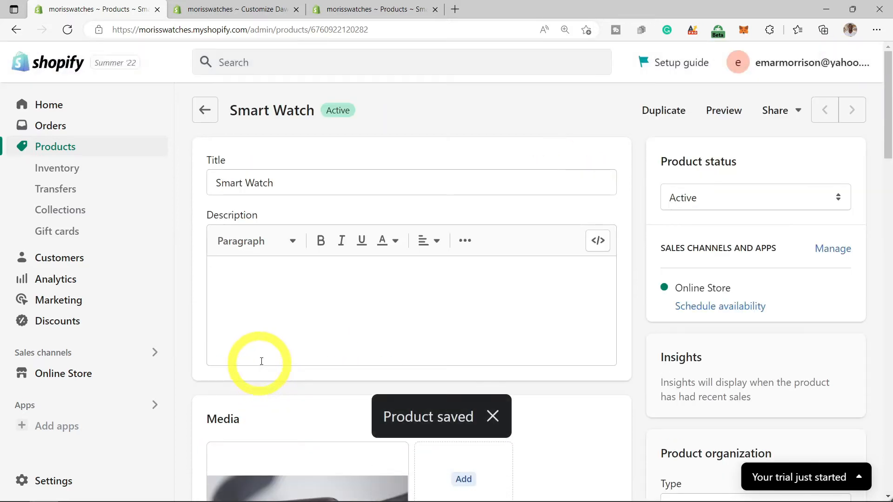
- Adjust the Smart Watch's available quantity at Shop location by 50 and save it
scroll(272, 339, "down", 10)
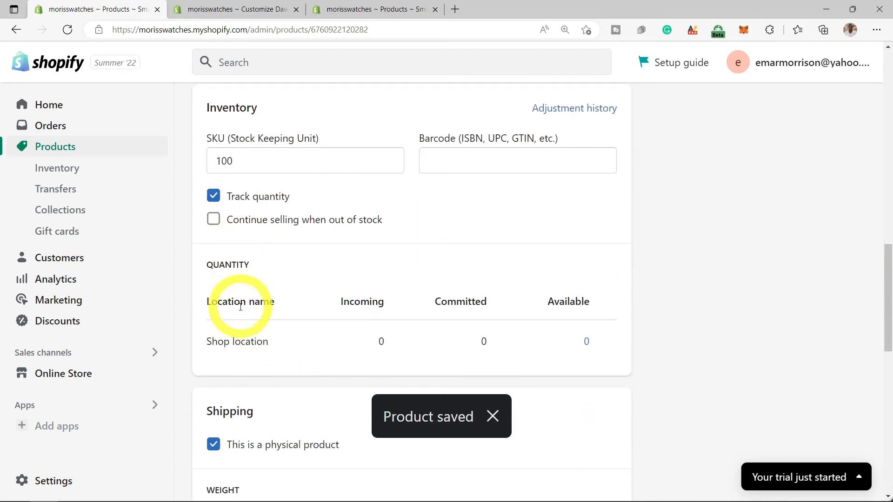
scroll(240, 324, "down", 1)
scroll(241, 325, "up", 1)
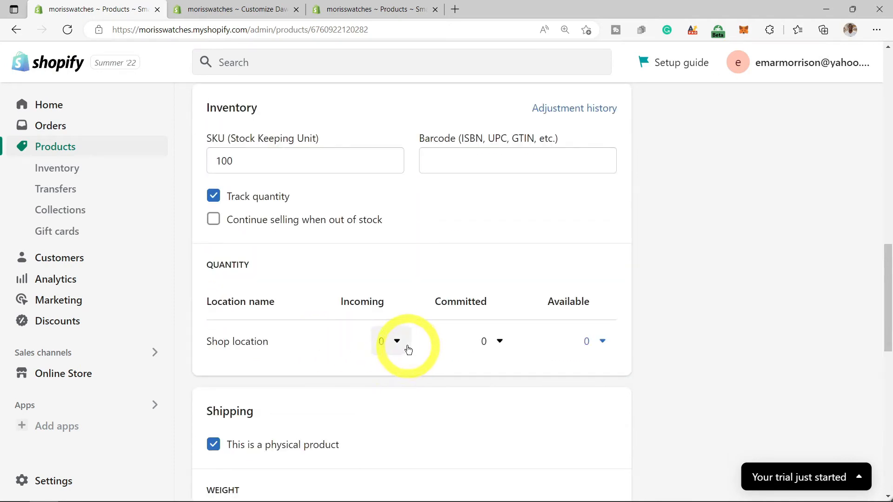
left_click(401, 343)
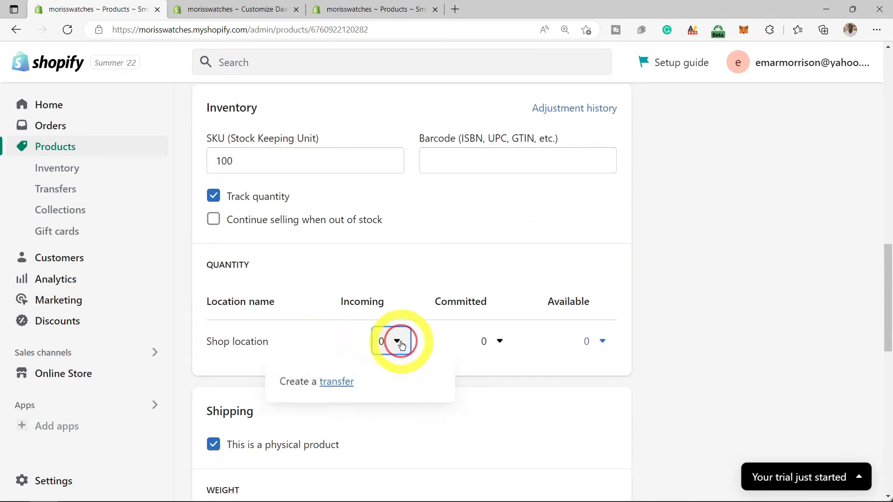
left_click(501, 343)
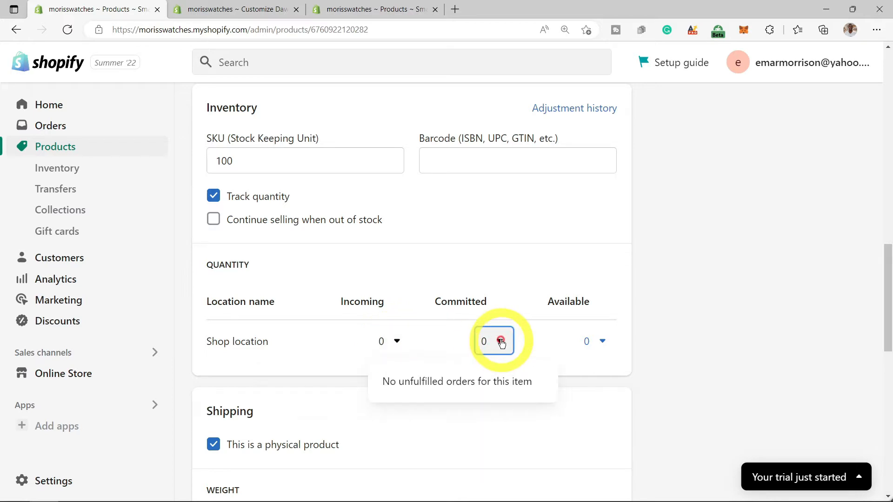
left_click(598, 341)
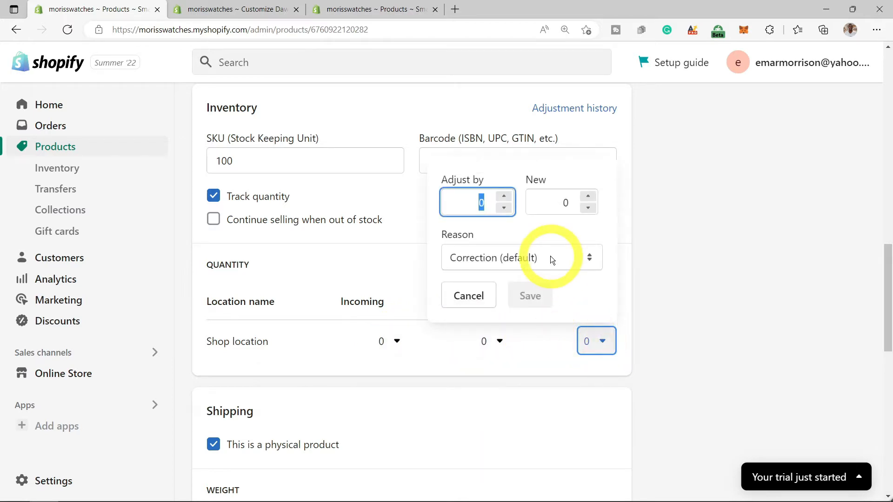
type("50")
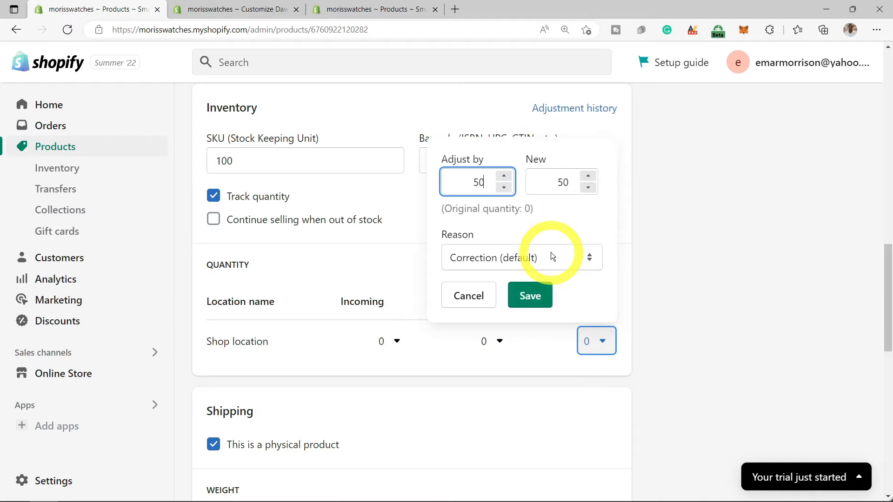
left_click(534, 296)
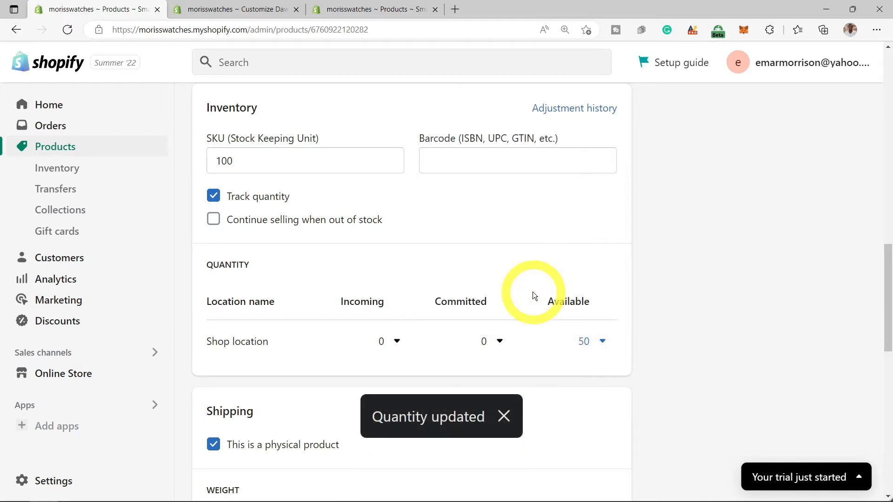
scroll(457, 263, "down", 3)
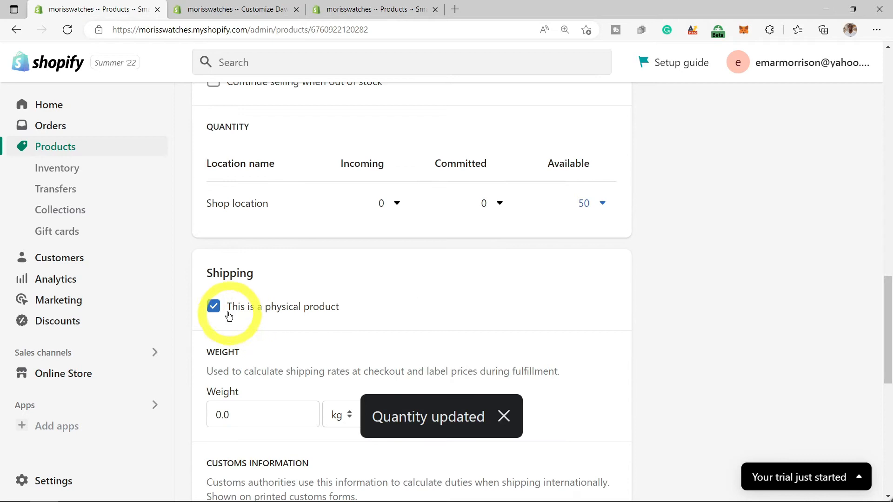
- Change the Smart Watch's weight to 0.1 kg
scroll(215, 306, "down", 2)
double_click(228, 346)
left_click(222, 345)
left_click_drag(222, 345, 217, 345)
type("1")
left_click(215, 346)
type("0")
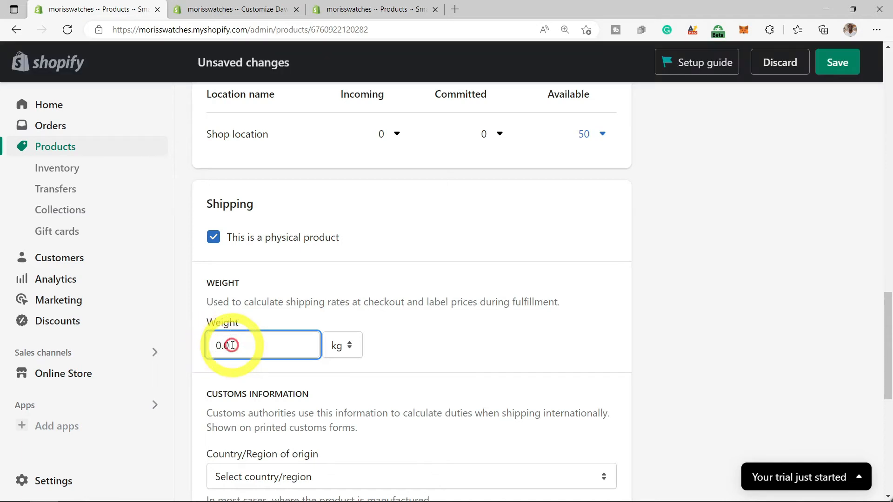
left_click(322, 370)
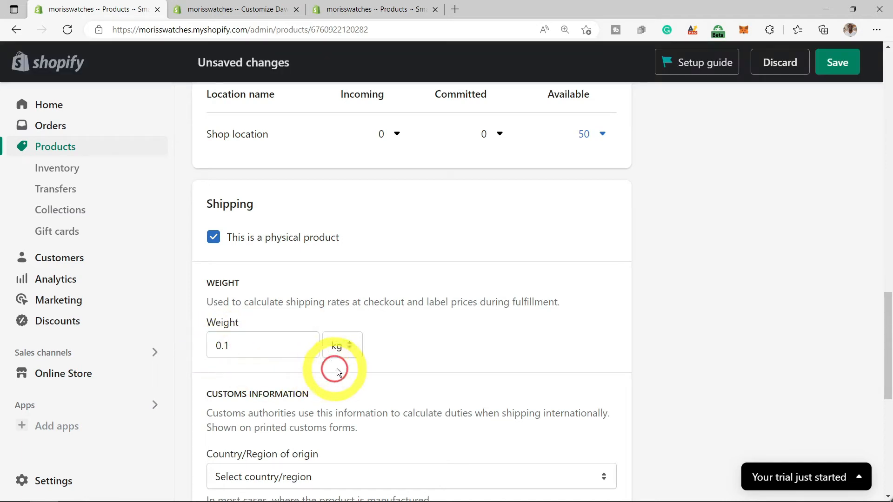
- Set the country of origin to Canada and the province of origin to Ontario
scroll(354, 369, "down", 3)
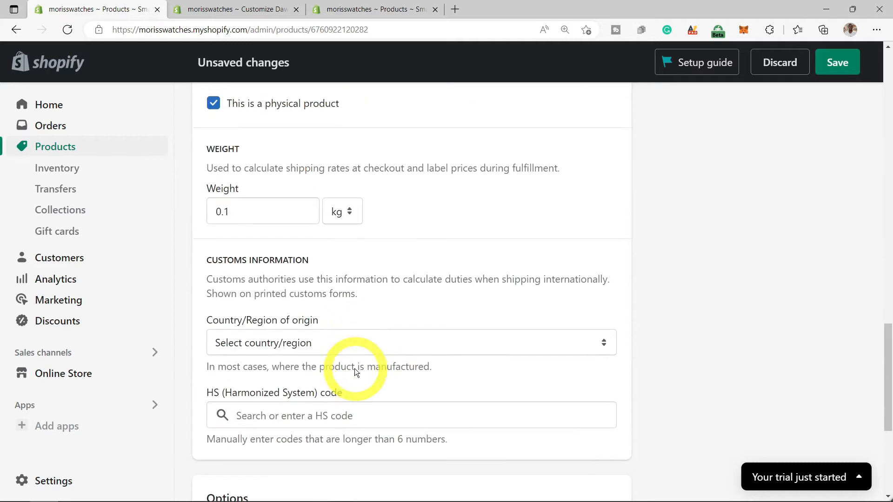
left_click(358, 343)
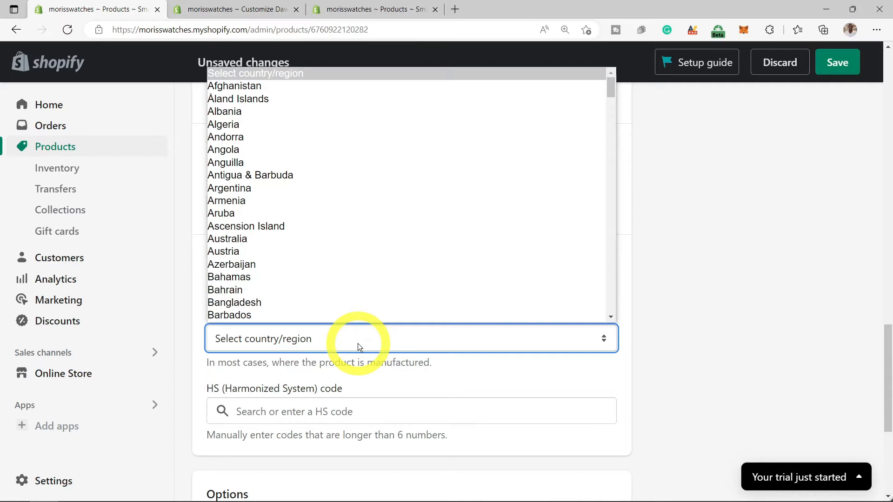
key("c")
key("Down")
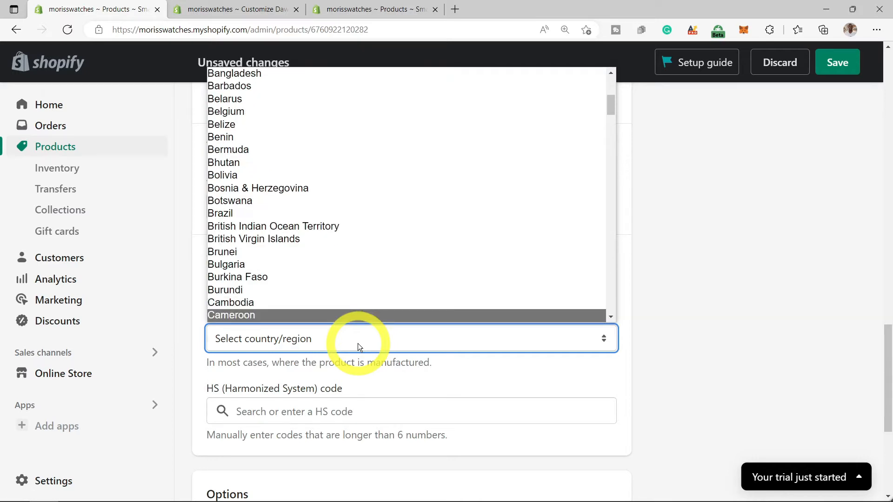
scroll(359, 321, "down", 1)
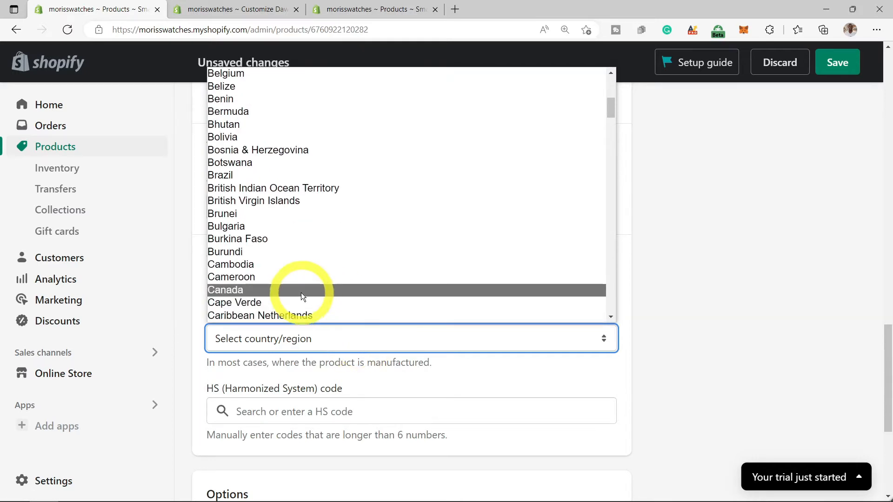
left_click(302, 291)
scroll(361, 381, "down", 3)
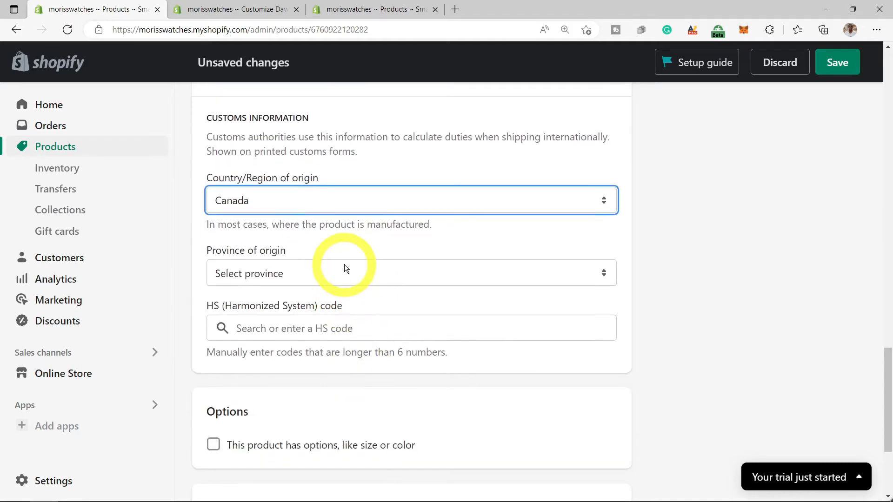
left_click(343, 269)
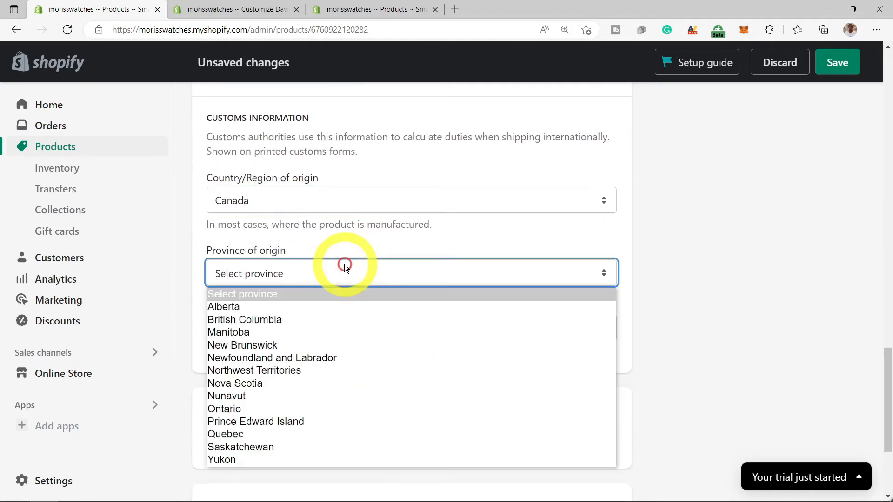
left_click(264, 408)
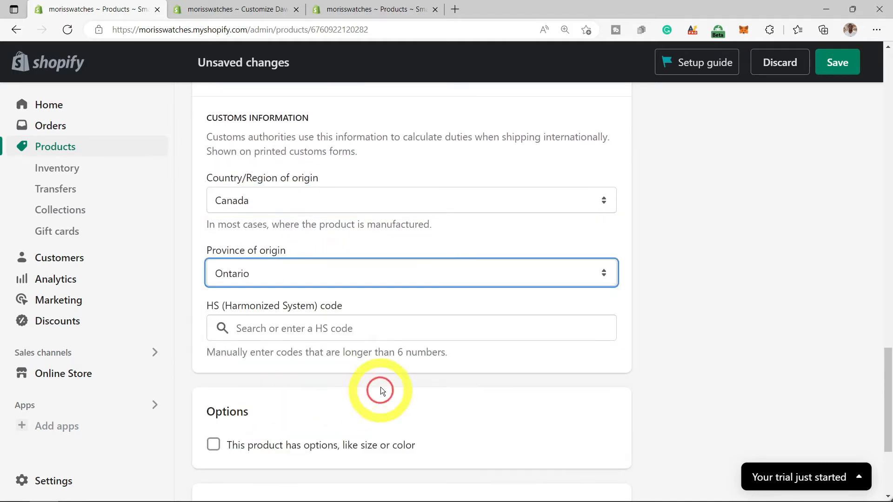
left_click(358, 407)
- Enable product options and choose Color as the option name
scroll(367, 388, "down", 1)
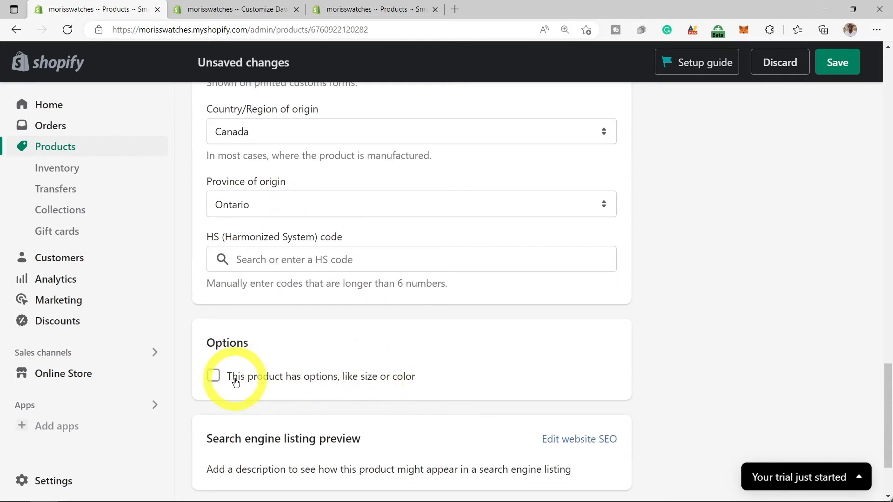
left_click(214, 377)
scroll(246, 372, "down", 3)
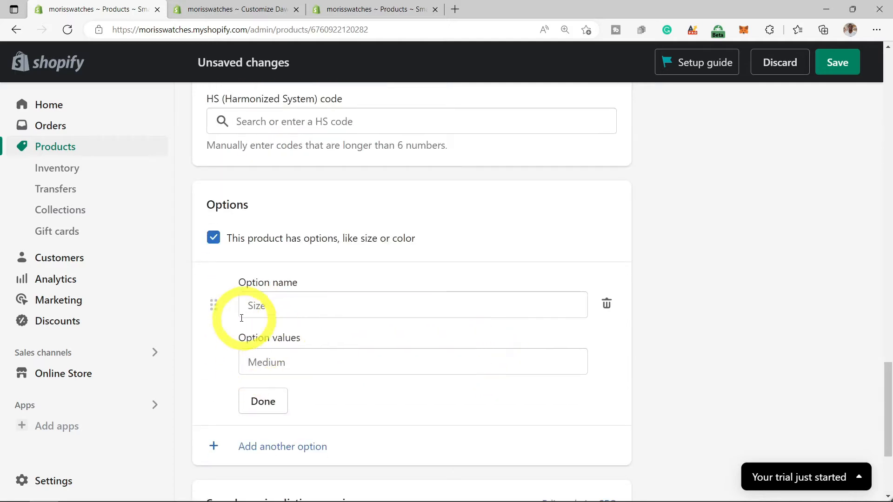
left_click(303, 305)
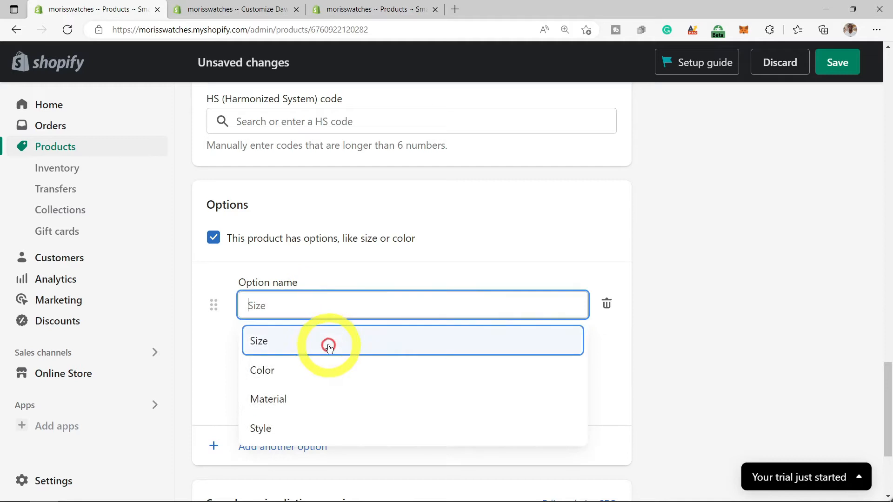
left_click(275, 373)
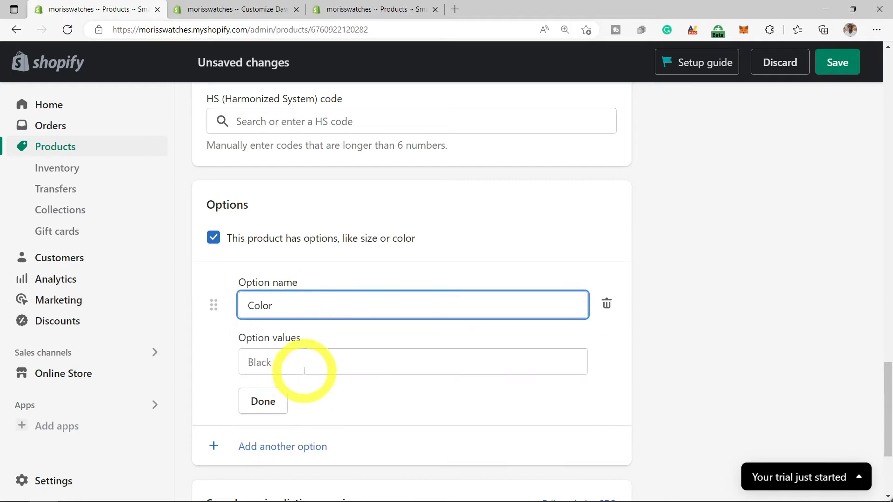
- Enter 'black' as the only Color value and finish the option, creating one black variant
left_click(317, 368)
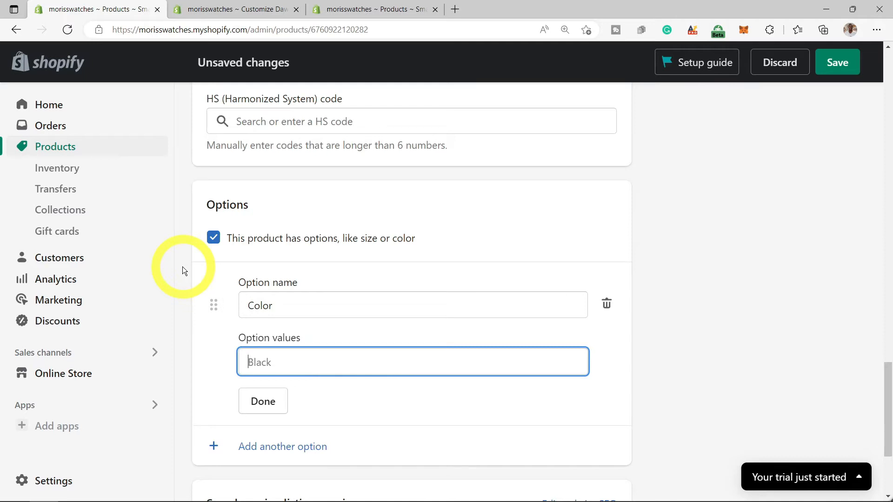
type("bLACK")
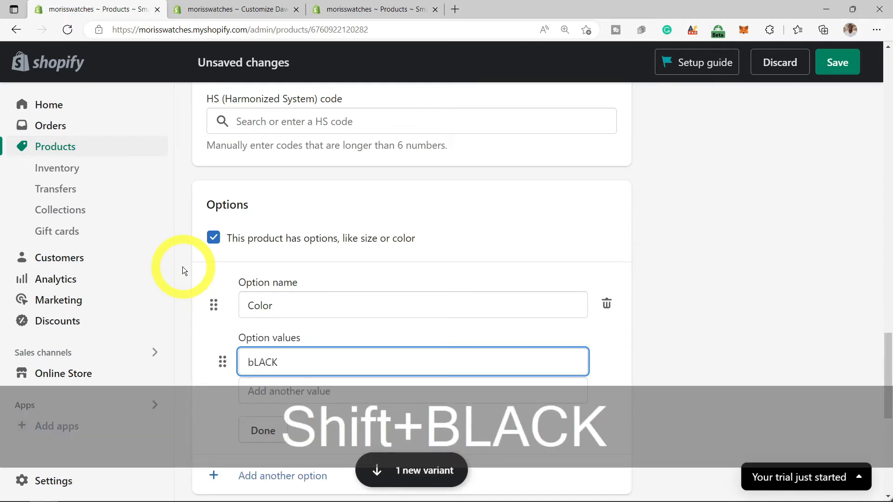
key("BackSpace")
key("BackSpace")
key("BackSpace")
key("BackSpace")
key("BackSpace")
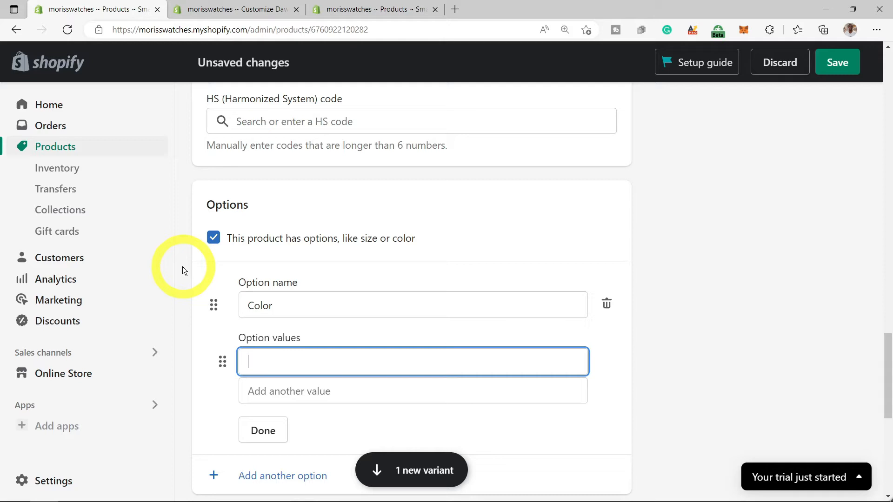
type("BLAC")
key("BackSpace")
key("BackSpace")
key("BackSpace")
key("BackSpace")
key("BackSpace")
key("BackSpace")
type("BLA")
key("BackSpace")
key("BackSpace")
key("BackSpace")
type("blsck")
key("BackSpace")
key("BackSpace")
key("BackSpace")
type("ack")
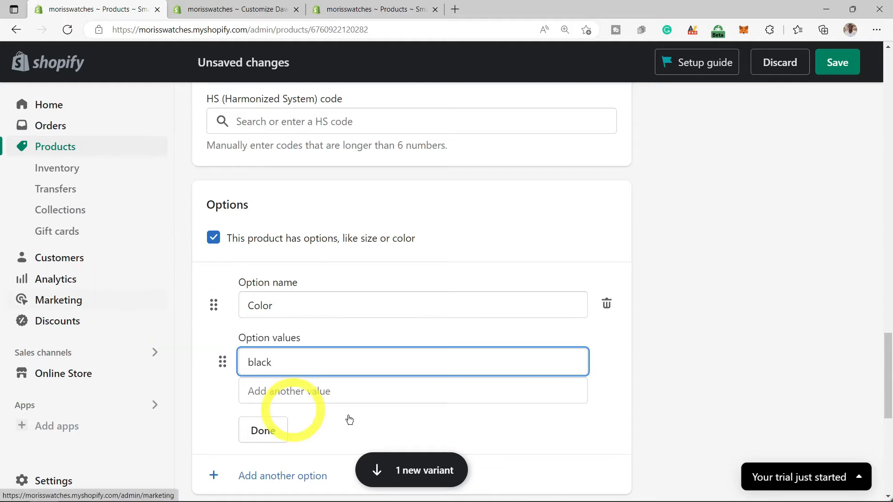
scroll(347, 431, "down", 3)
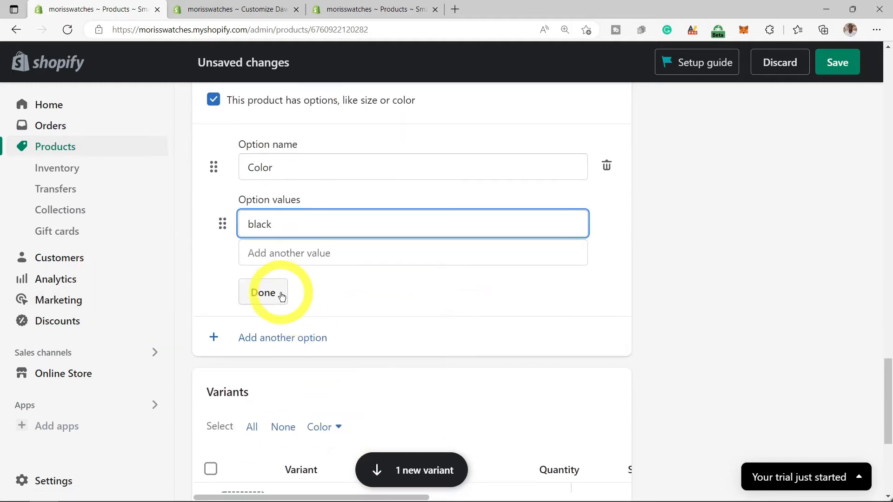
left_click(282, 299)
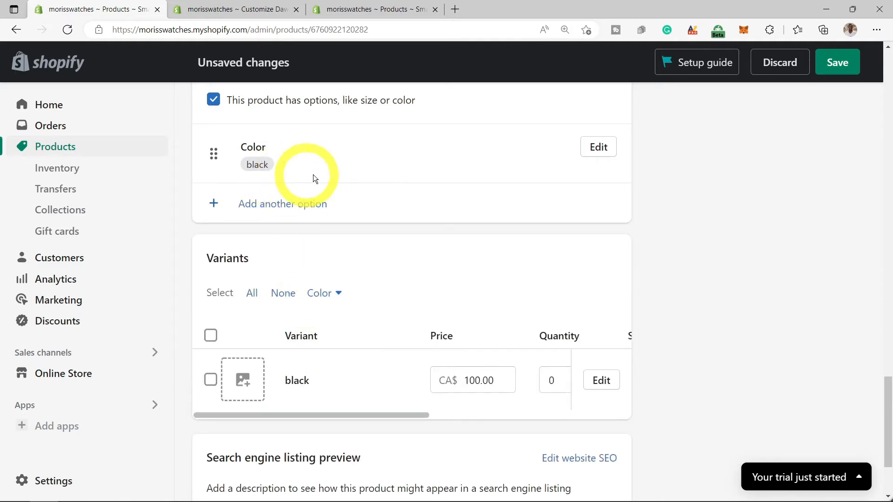
scroll(377, 264, "down", 2)
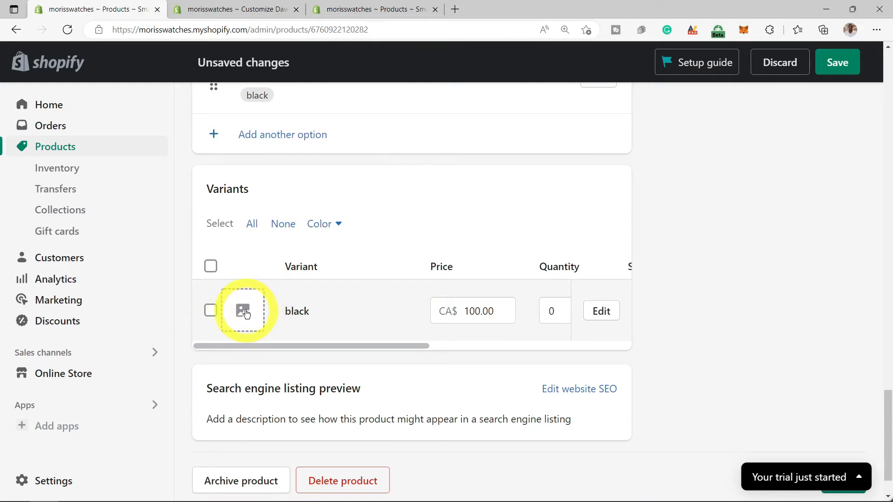
scroll(246, 312, "down", 2)
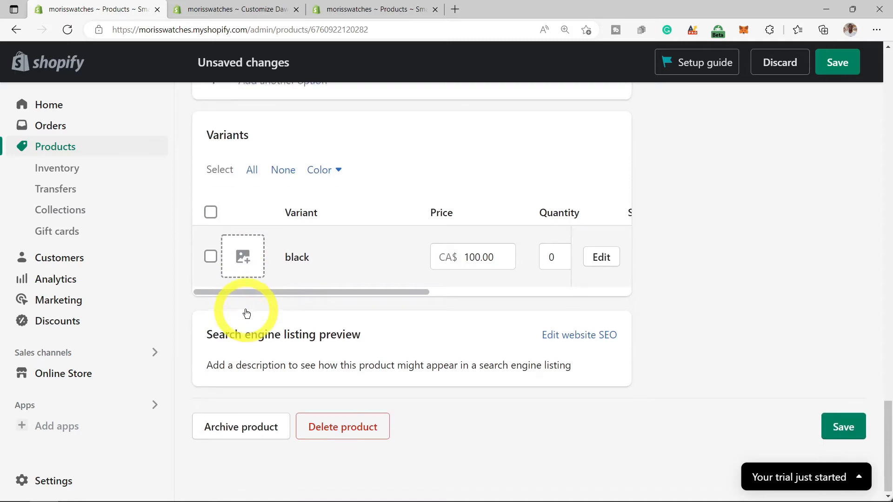
scroll(614, 355, "up", 3)
scroll(612, 351, "up", 10)
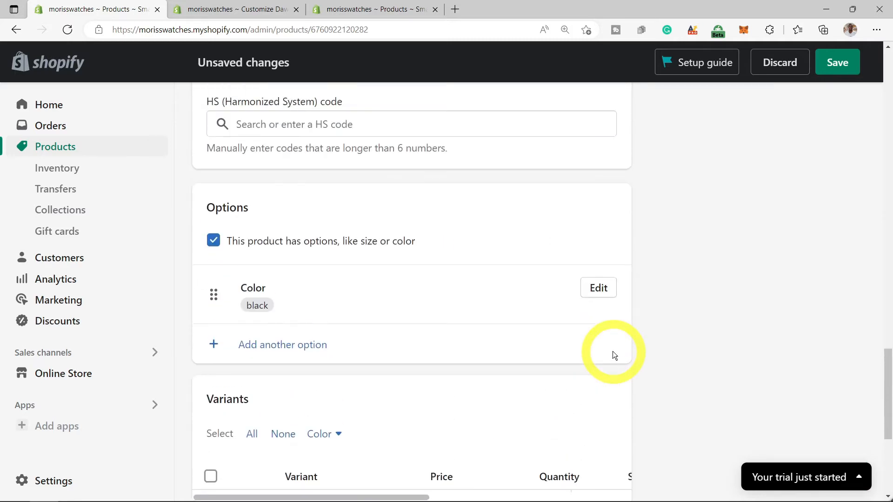
scroll(839, 426, "up", 3)
scroll(837, 431, "down", 15)
- Save the black variant, then tick the Mens and New Arrivals collections for the Smart Watch
left_click(833, 442)
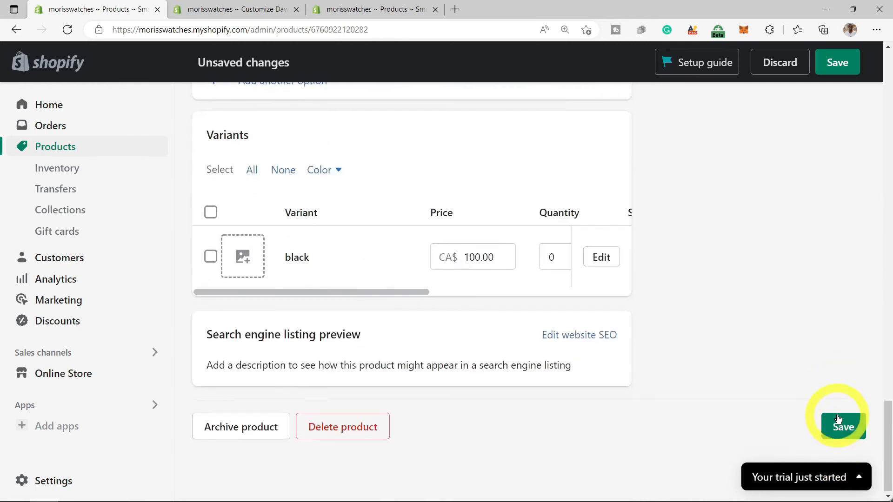
scroll(526, 322, "down", 4)
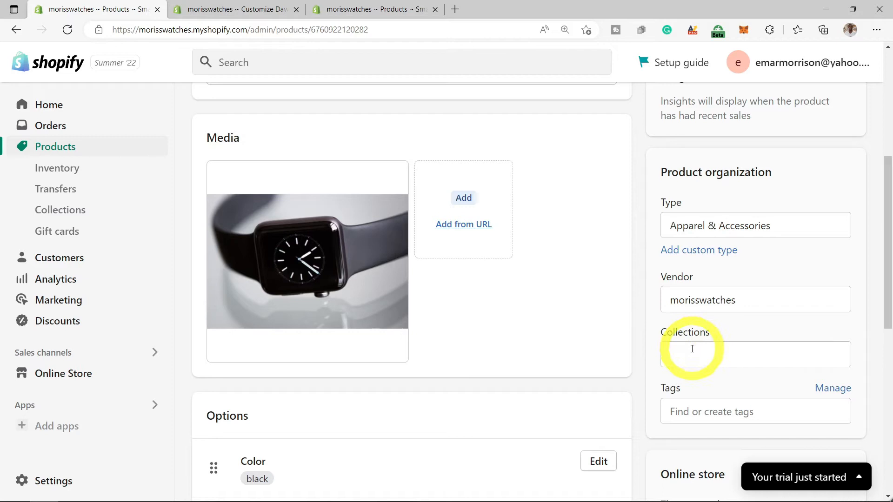
left_click(692, 349)
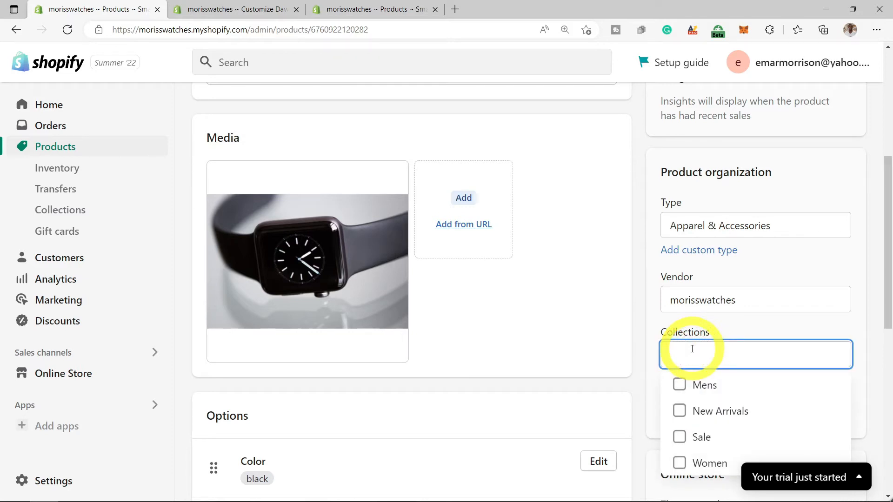
left_click(680, 385)
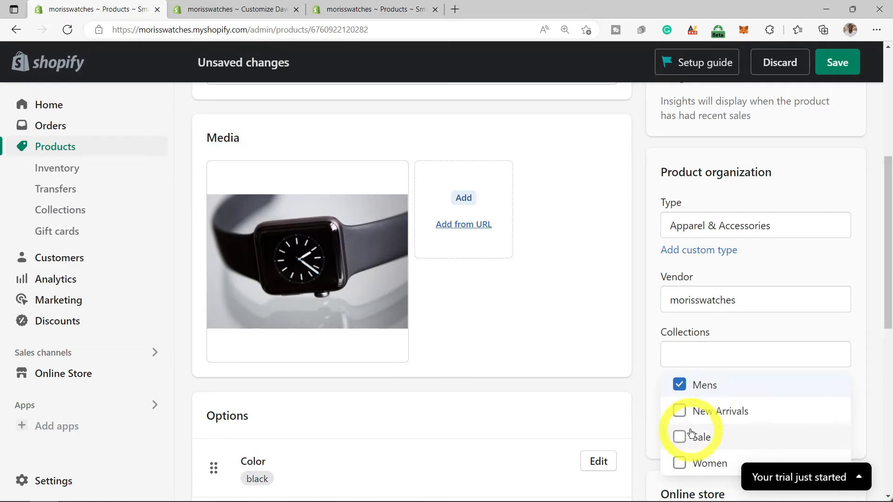
left_click(680, 411)
scroll(742, 419, "down", 3)
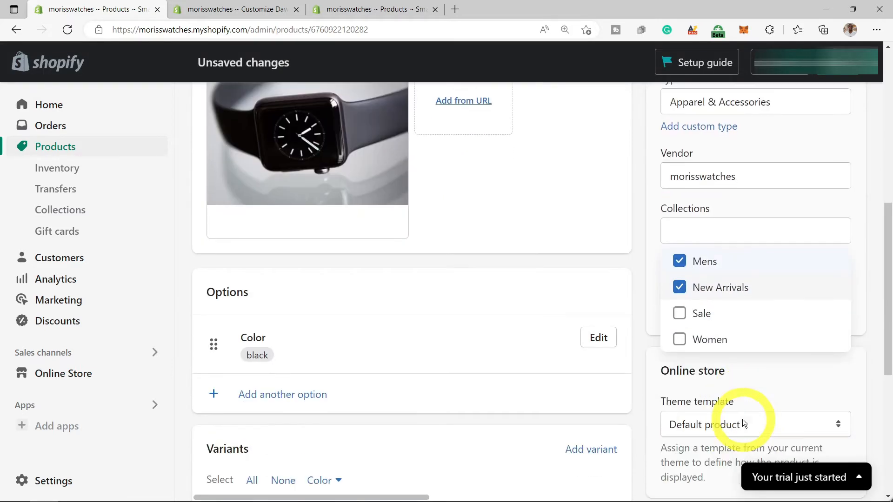
scroll(743, 420, "up", 10)
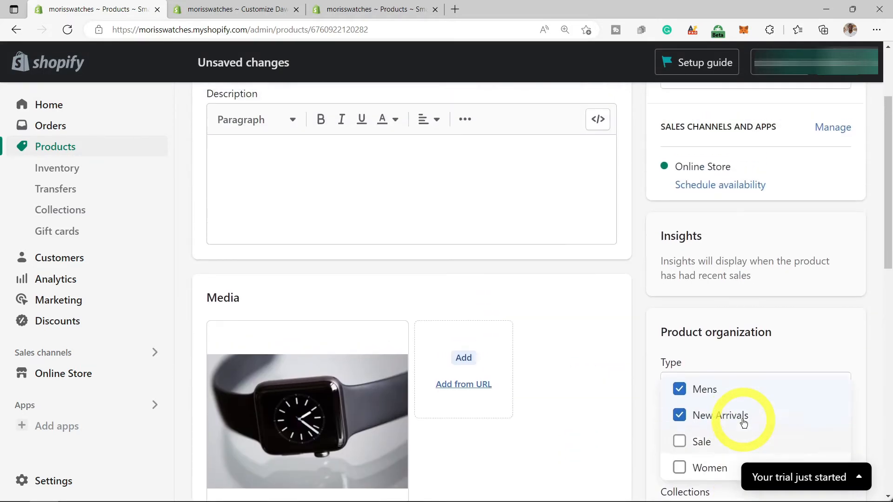
scroll(744, 419, "up", 2)
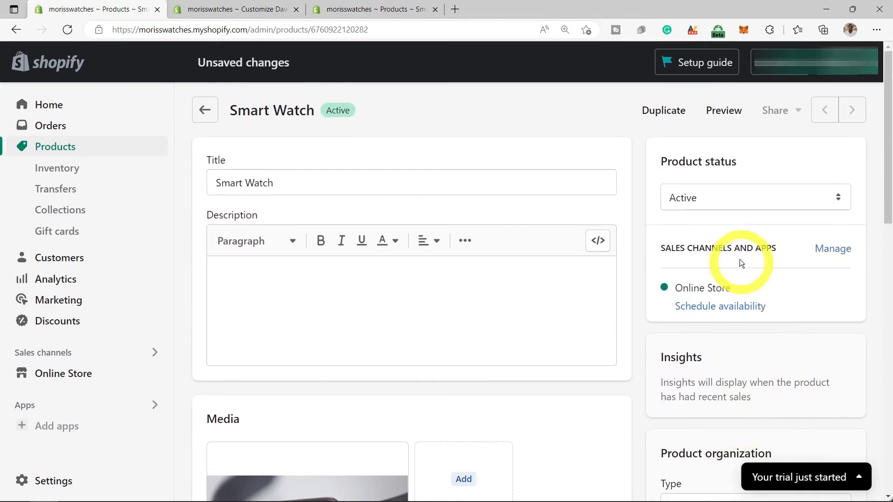
- Keep the Smart Watch status Active, save the collection changes, and go back to Products
left_click(766, 198)
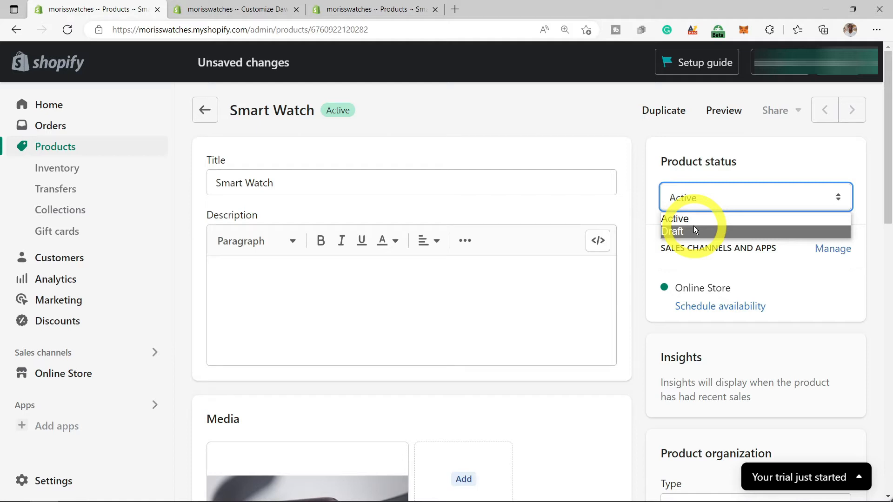
left_click(744, 169)
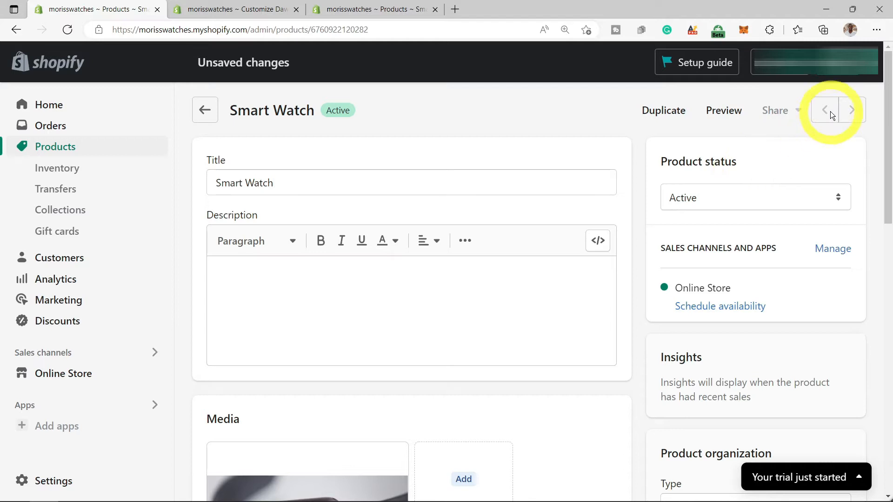
left_click(836, 75)
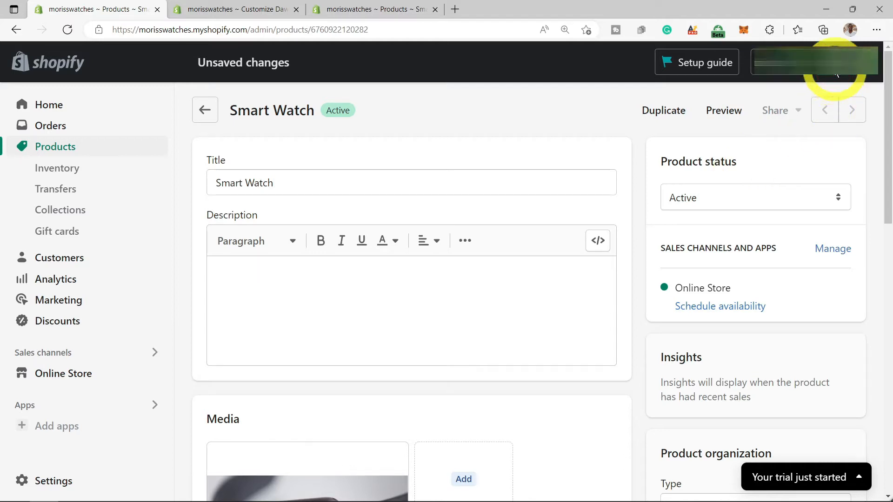
left_click(205, 112)
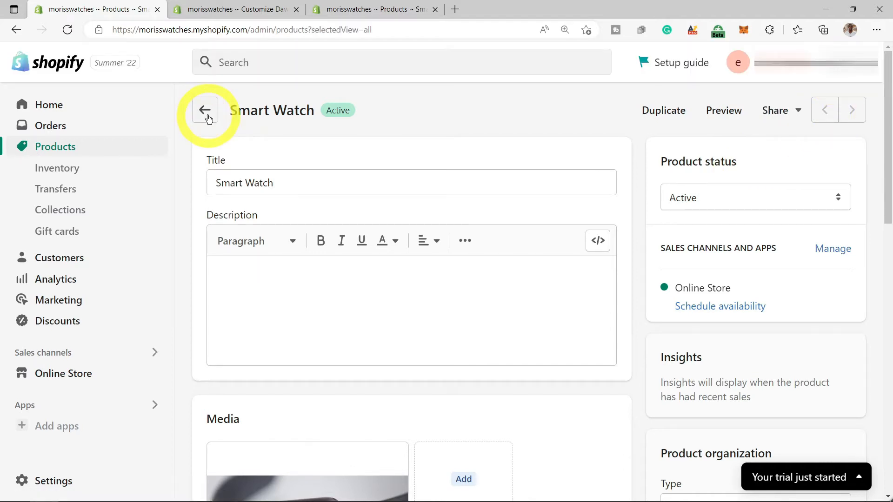
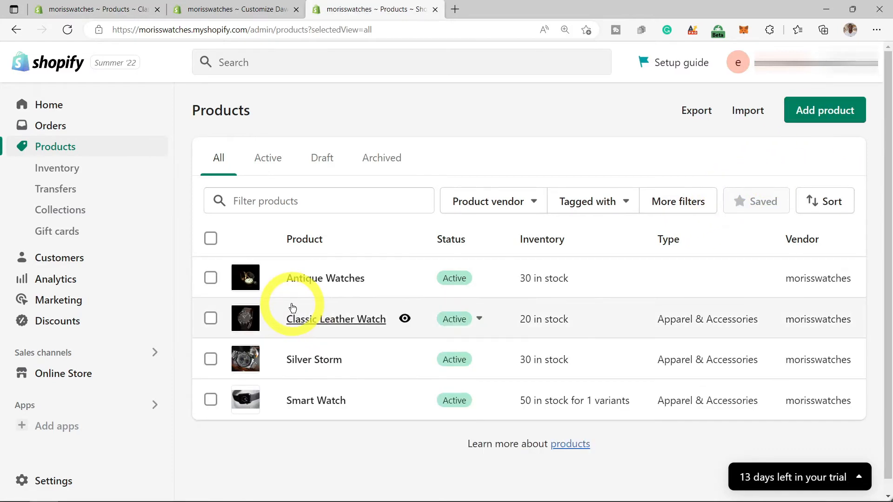
- Switch to the Customize Dawn tab to show the home page Collage section
scroll(291, 307, "down", 1)
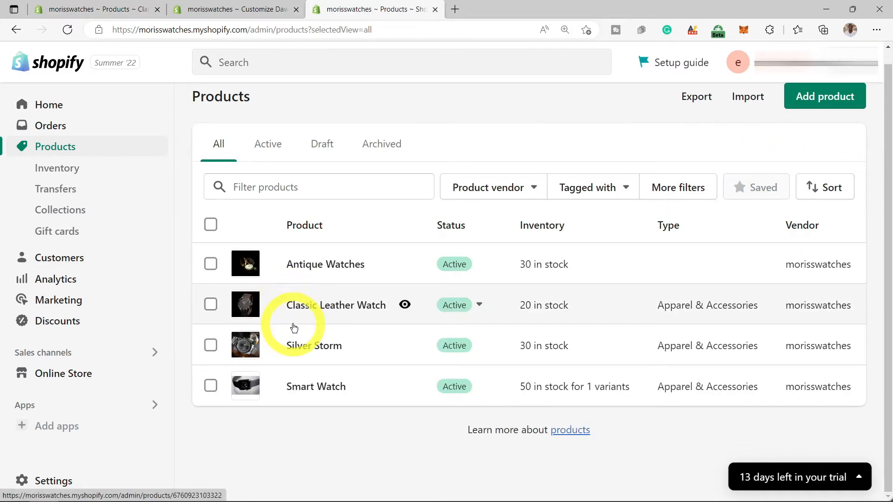
left_click(252, 10)
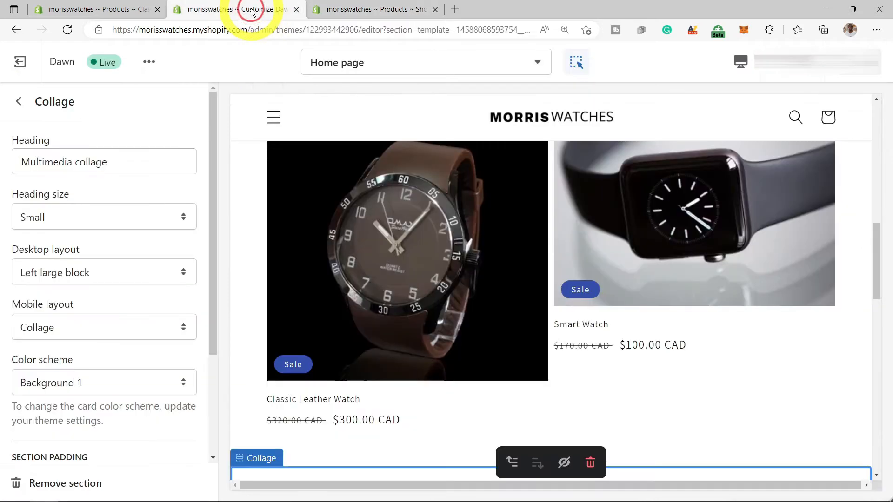
- Reload the theme editor and review the Multimedia collage with Mens, Smart Watch at $100.00 CAD and Women
left_click(68, 31)
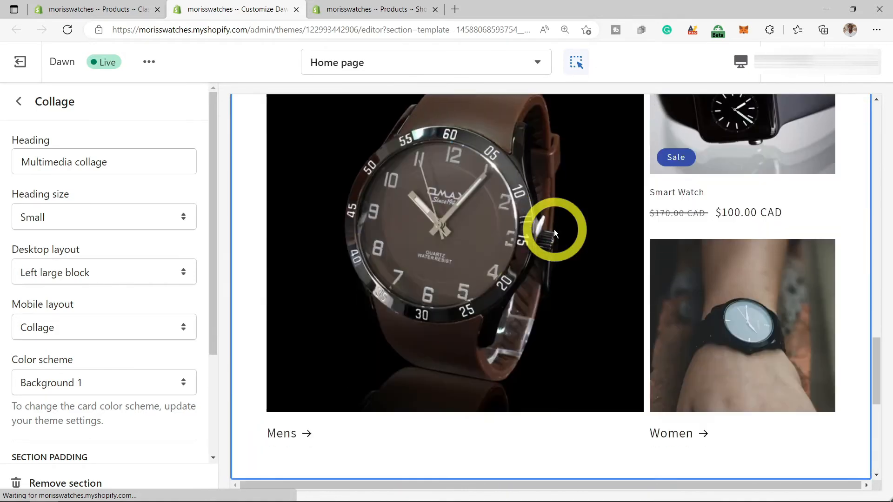
scroll(554, 230, "down", 7)
scroll(554, 230, "up", 2)
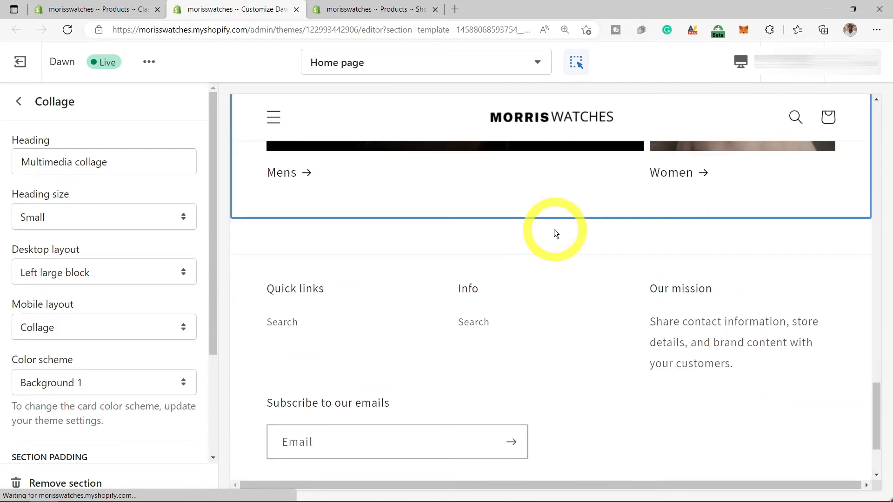
scroll(554, 230, "up", 10)
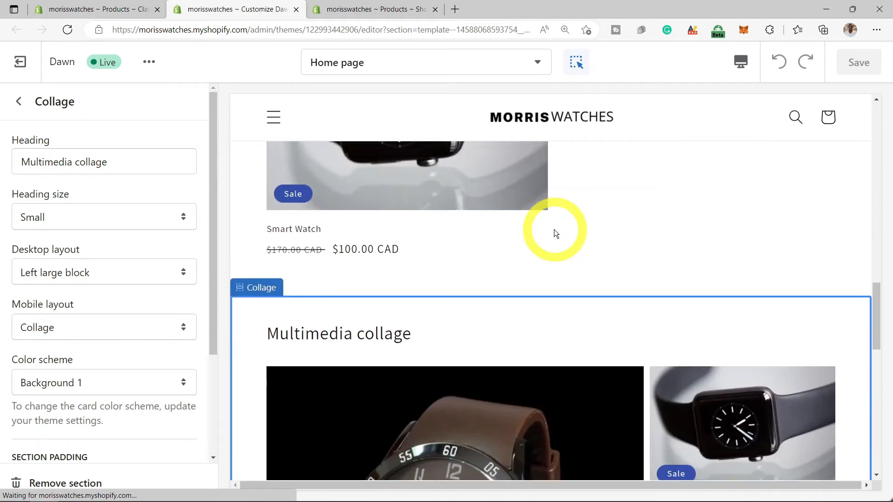
scroll(554, 229, "up", 5)
scroll(726, 259, "down", 3)
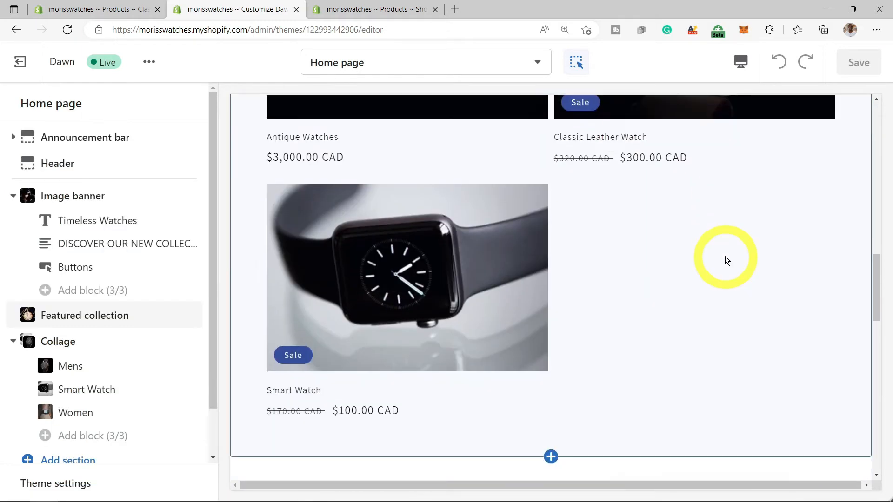
scroll(725, 259, "up", 1)
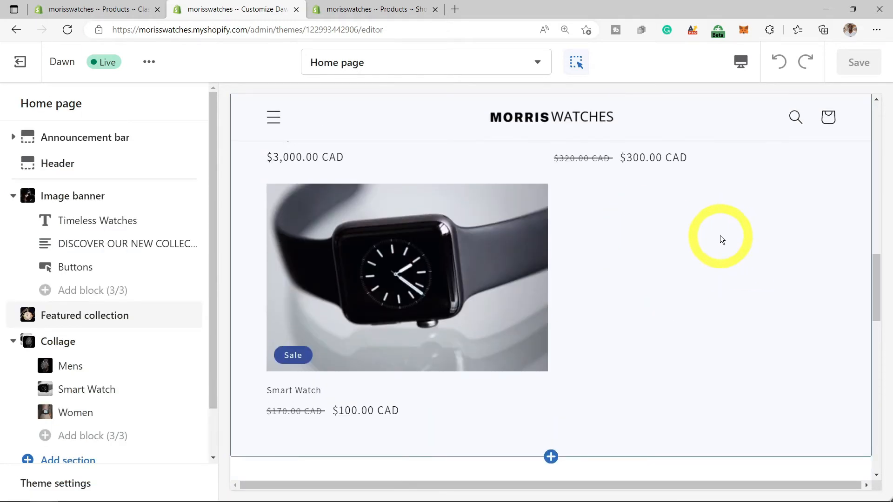
scroll(722, 240, "down", 2)
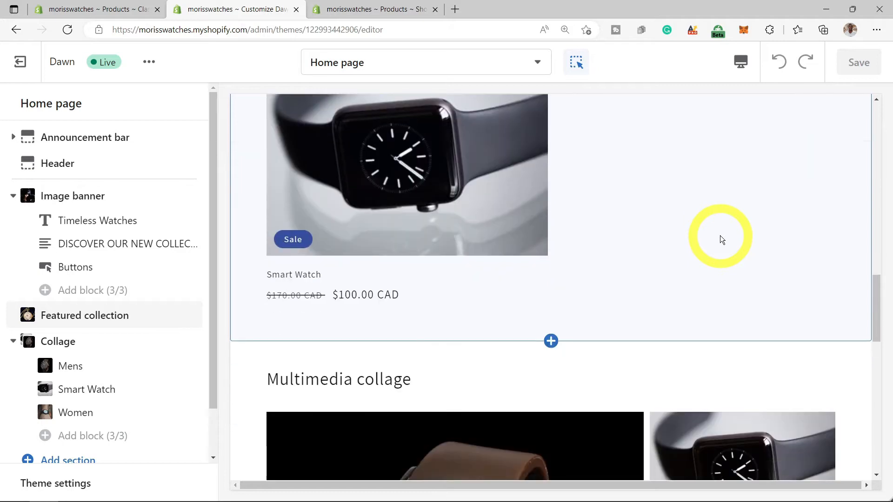
scroll(722, 240, "down", 7)
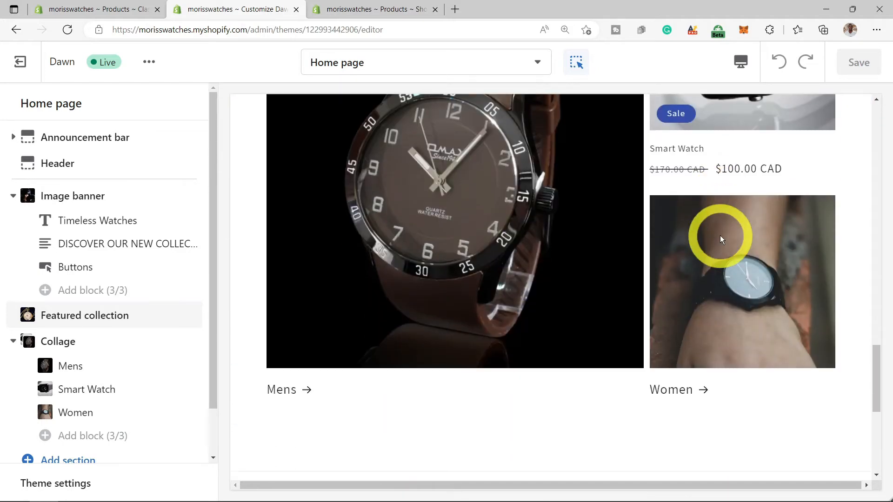
scroll(722, 240, "down", 5)
scroll(722, 240, "up", 3)
scroll(722, 240, "down", 4)
scroll(722, 240, "up", 3)
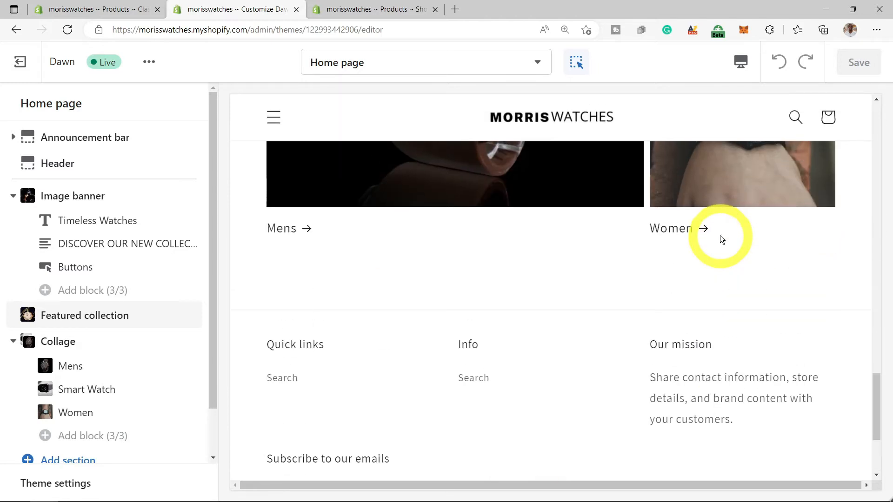
scroll(722, 240, "up", 5)
scroll(722, 240, "up", 3)
scroll(722, 240, "down", 7)
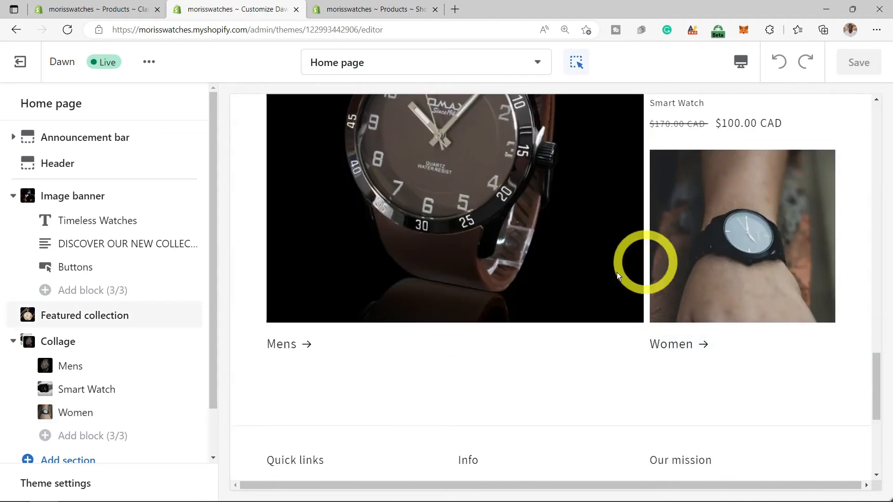
- Preview the Mens collection page with its three watches from the collage block, then exit the editor
left_click(310, 347)
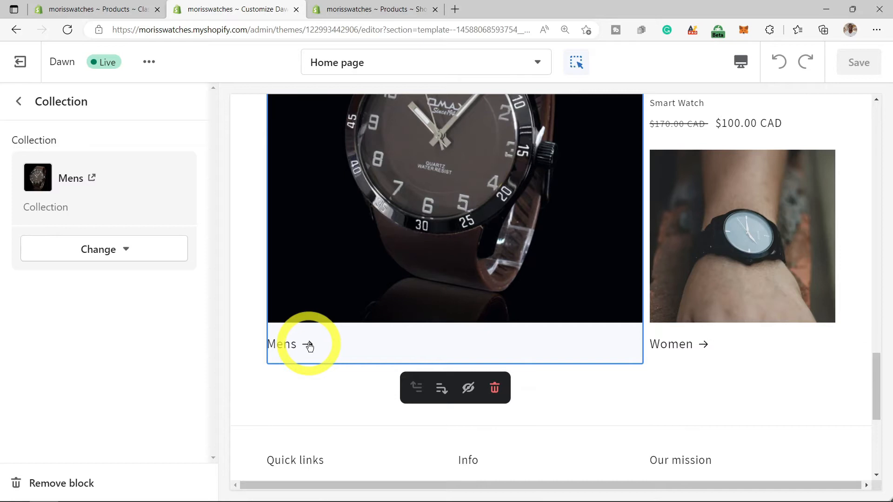
left_click(309, 346)
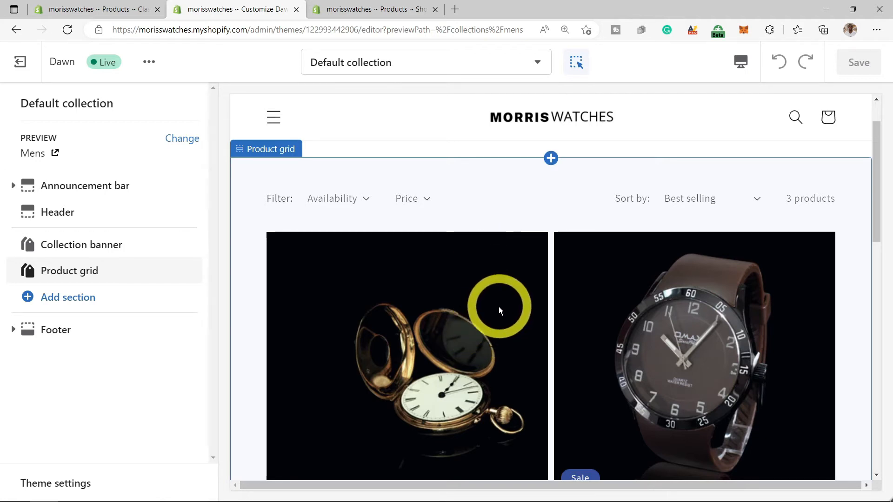
scroll(524, 293, "down", 3)
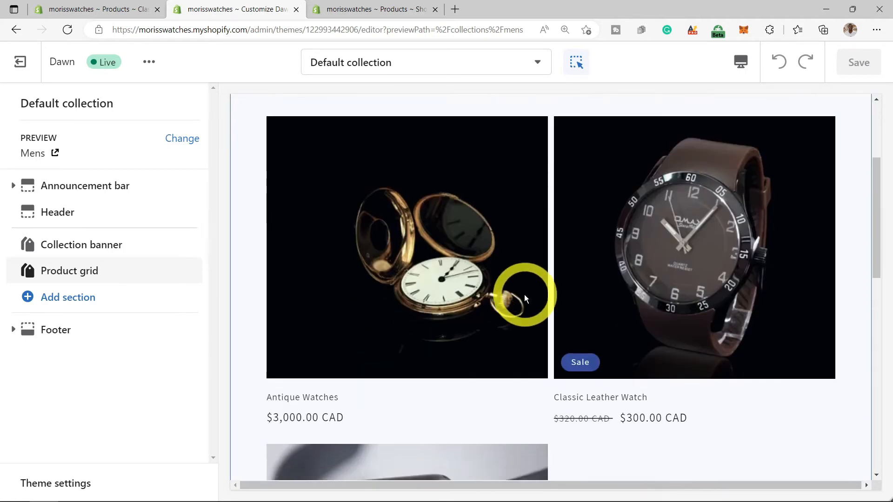
scroll(524, 295, "down", 3)
scroll(525, 297, "down", 3)
scroll(553, 315, "up", 3)
scroll(637, 346, "down", 3)
scroll(691, 359, "down", 6)
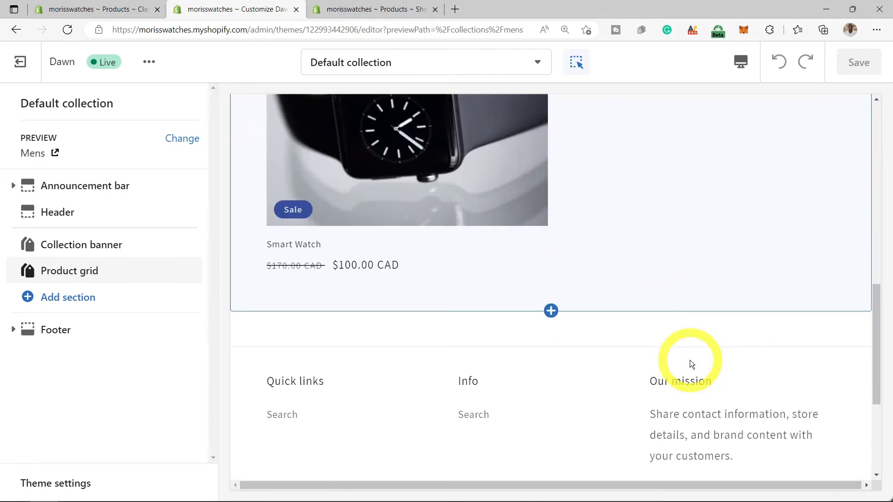
scroll(691, 360, "up", 15)
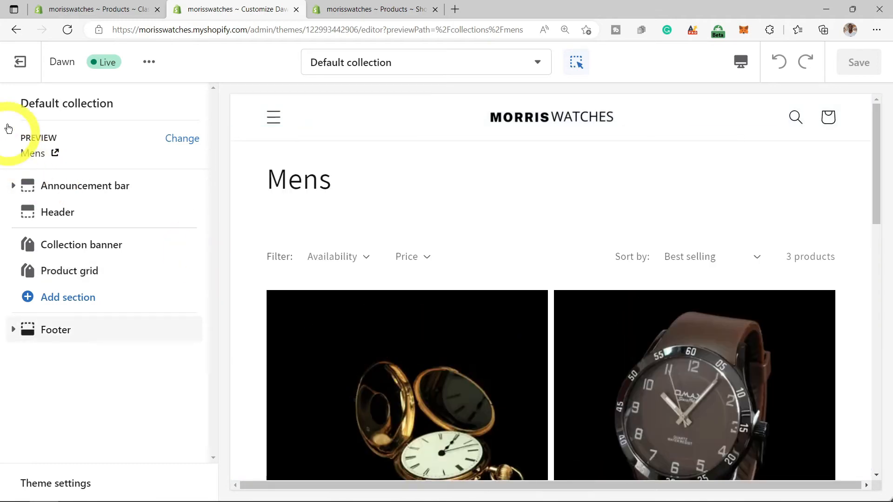
left_click(21, 65)
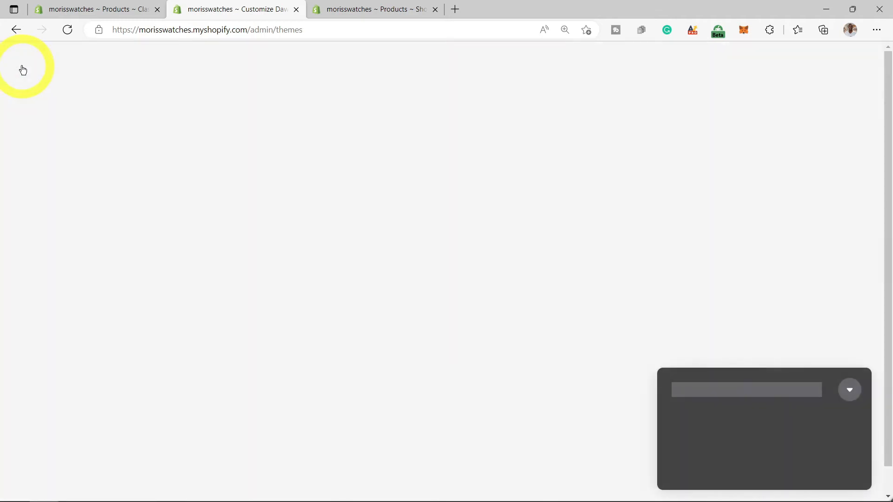
- Reopen Dawn in the editor, inspect the footer's Quick links menu block, then exit to Themes
left_click(806, 311)
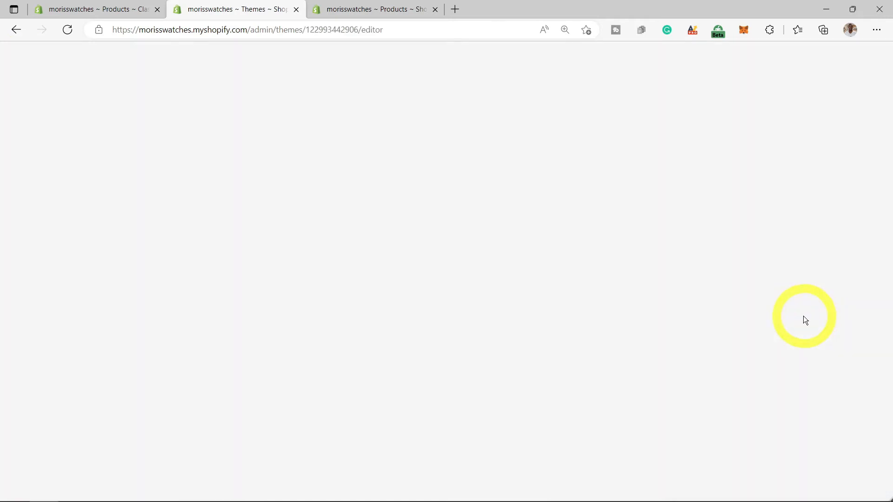
scroll(440, 321, "down", 15)
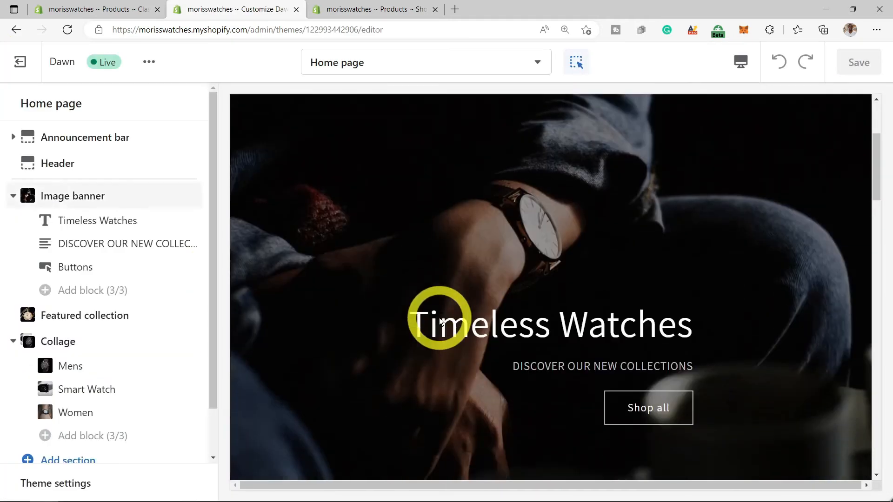
scroll(441, 322, "down", 8)
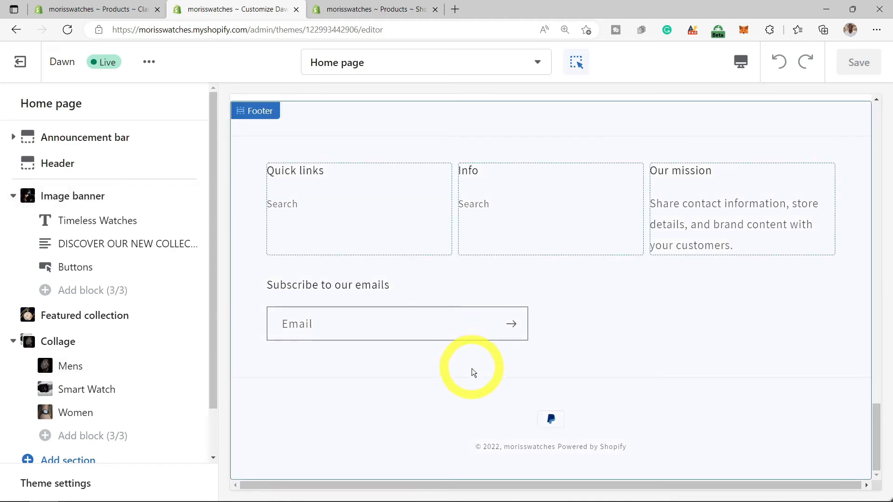
left_click(339, 199)
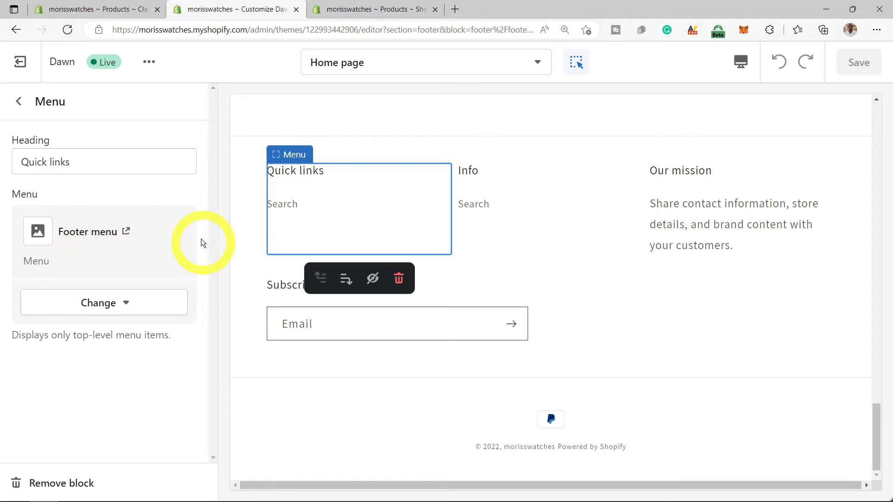
left_click(18, 101)
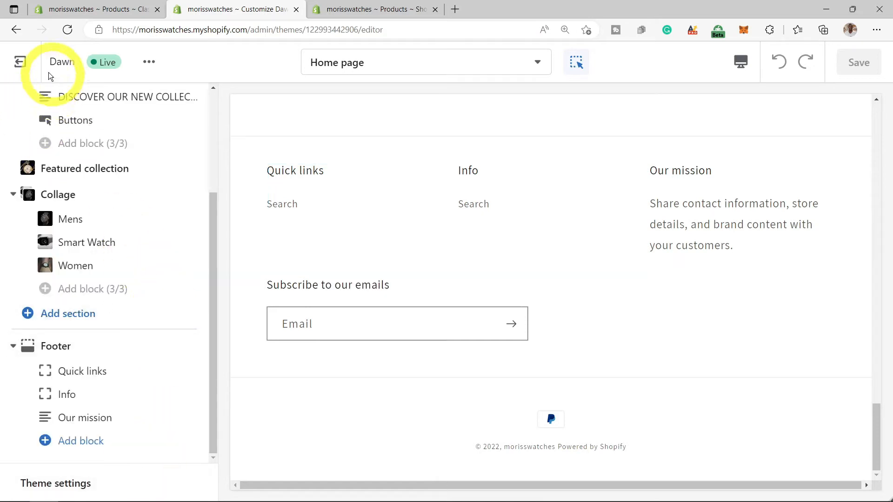
left_click(21, 62)
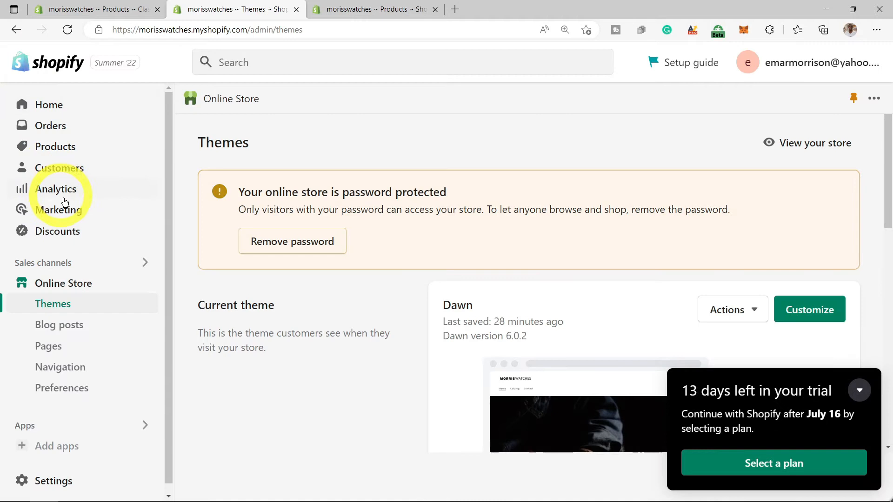
- Open the store's Policies settings
left_click(54, 481)
scroll(109, 339, "down", 7)
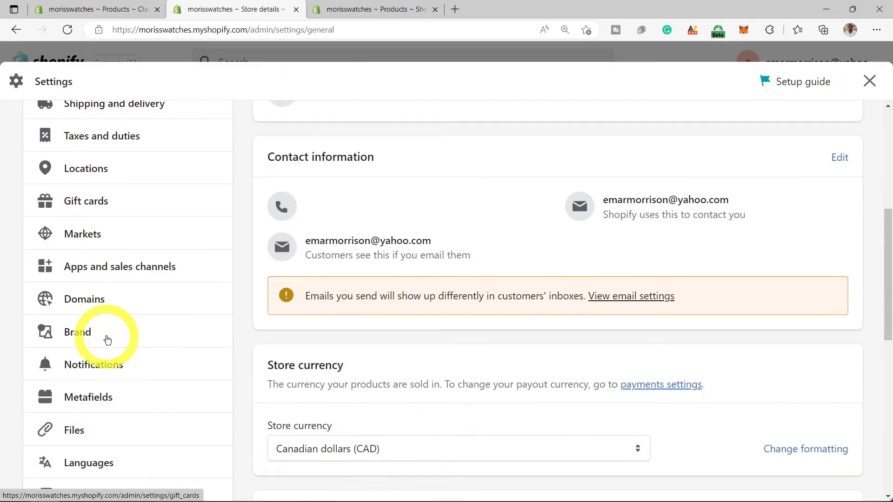
left_click(86, 374)
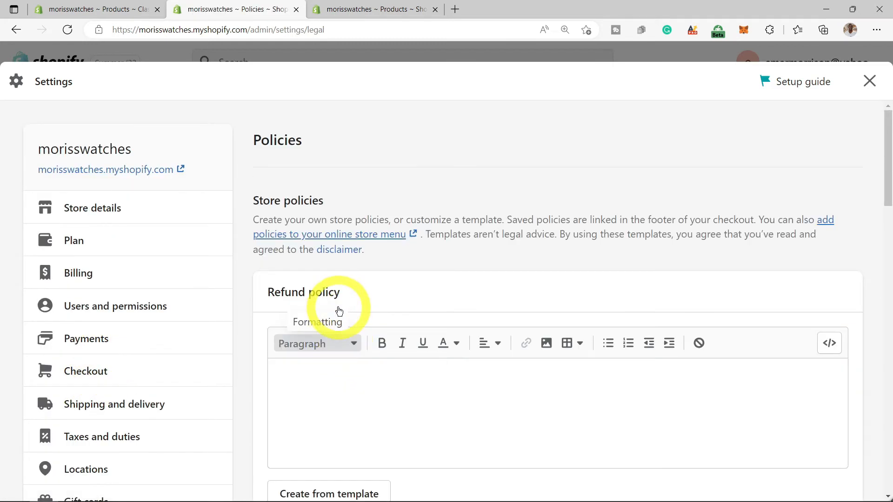
scroll(347, 289, "down", 2)
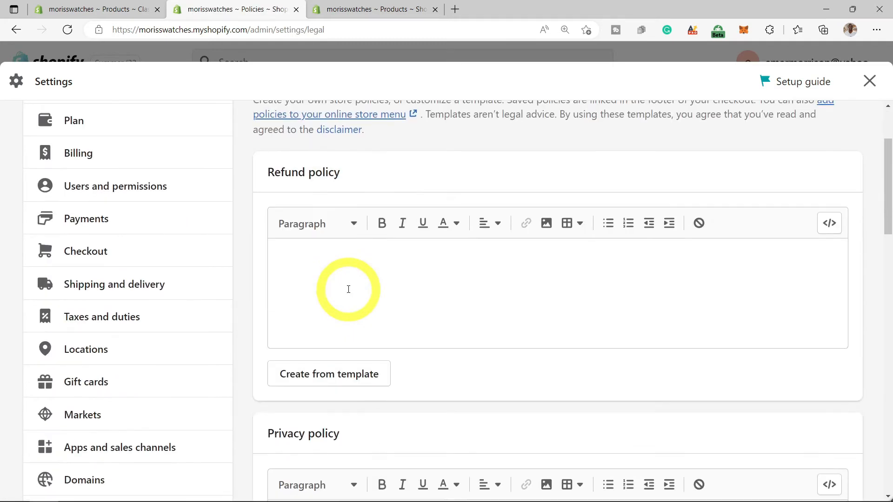
scroll(349, 307, "down", 1)
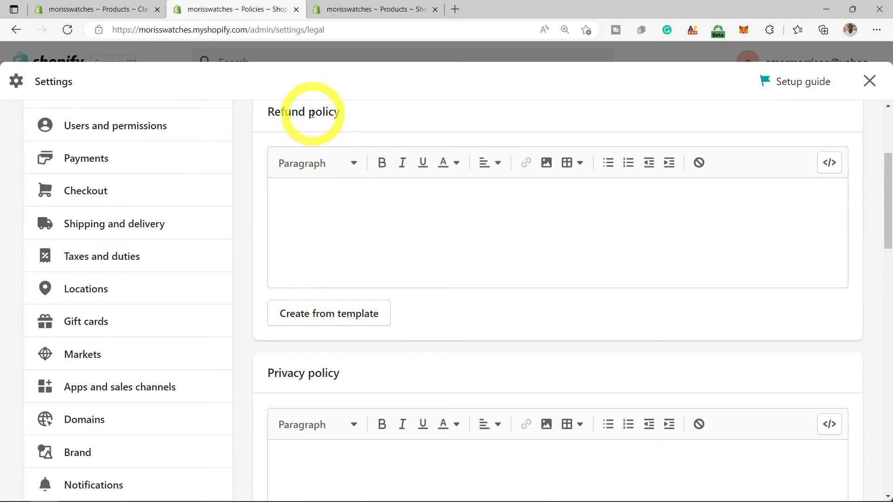
- Generate the refund and privacy policies from their standard templates
left_click(321, 312)
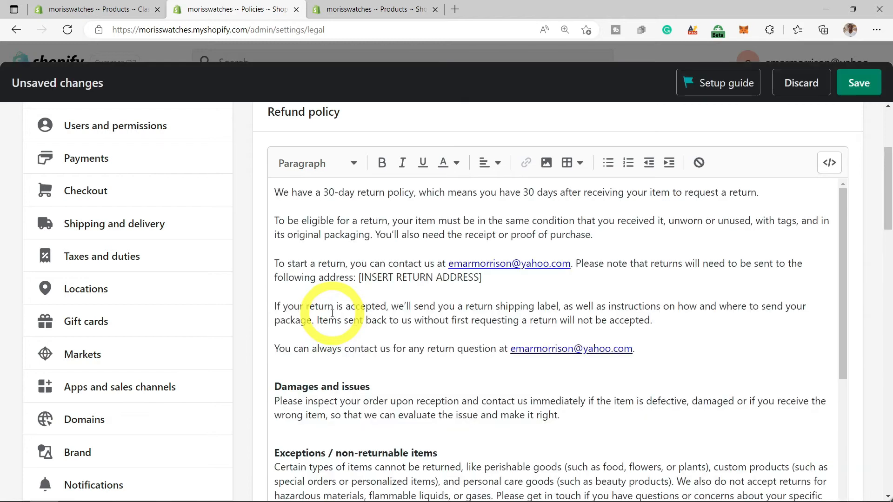
scroll(333, 313, "down", 15)
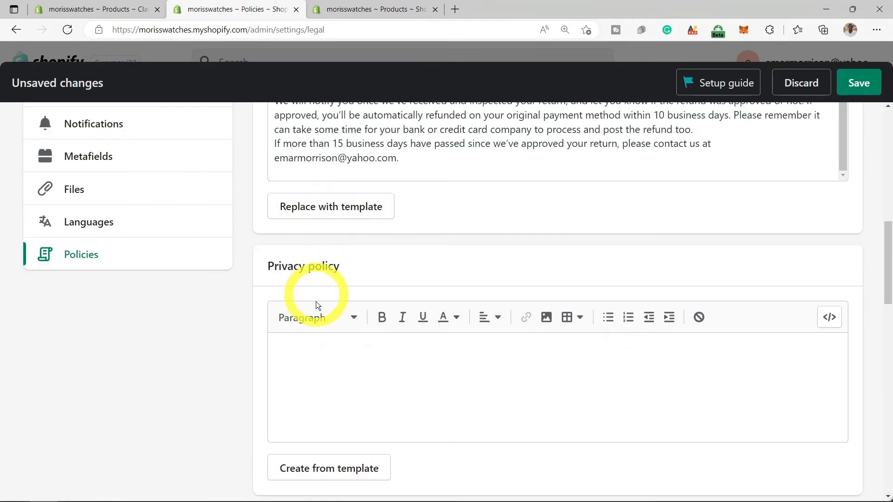
scroll(323, 409, "down", 2)
left_click(330, 356)
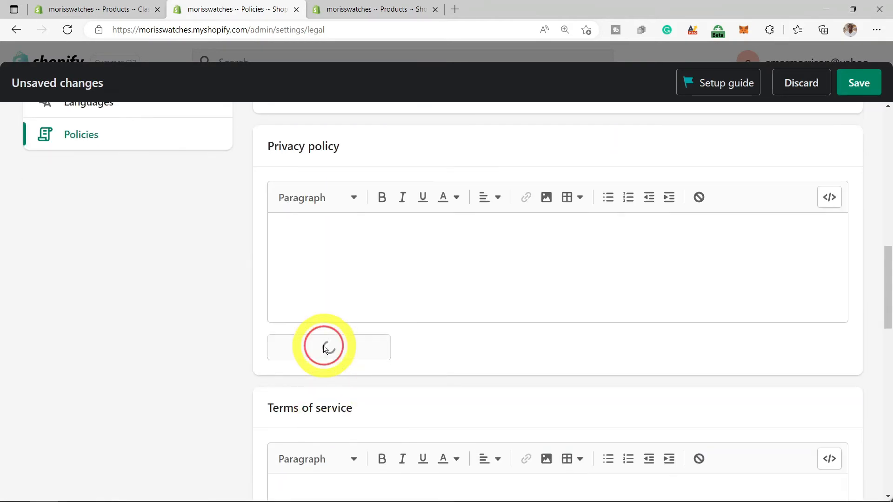
- Review the generated policies down to the contact information and save them
scroll(472, 335, "down", 20)
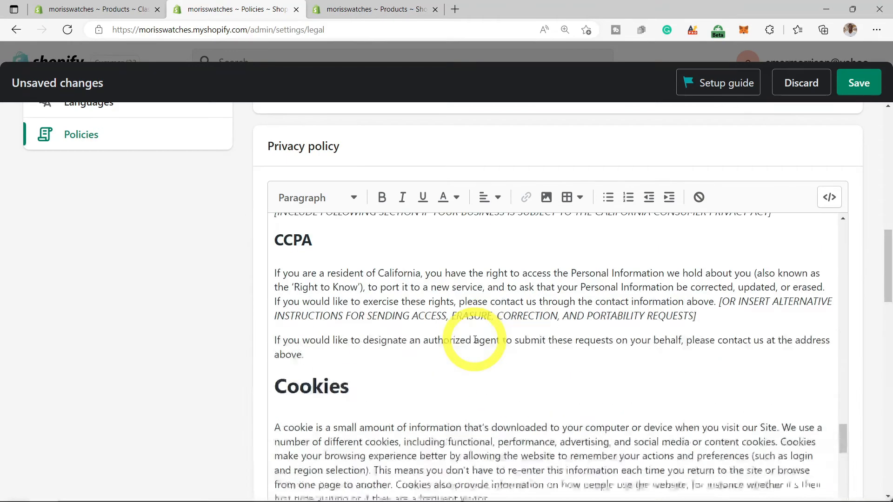
scroll(623, 355, "down", 10)
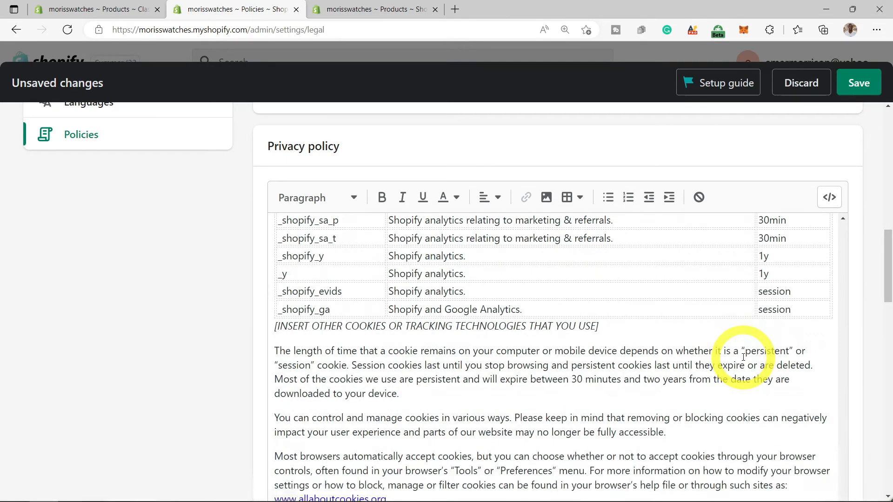
scroll(723, 380, "down", 6)
scroll(353, 281, "up", 1)
scroll(352, 282, "up", 4)
scroll(290, 409, "down", 4)
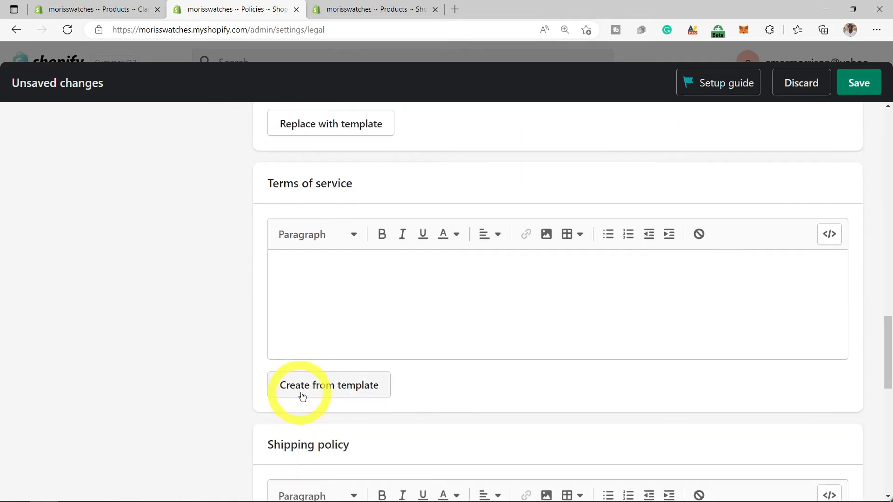
scroll(578, 379, "down", 9)
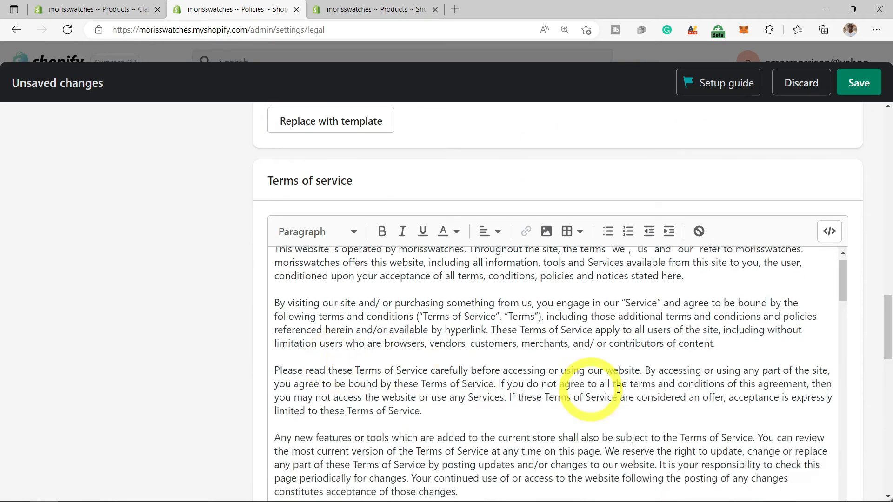
scroll(303, 197, "up", 1)
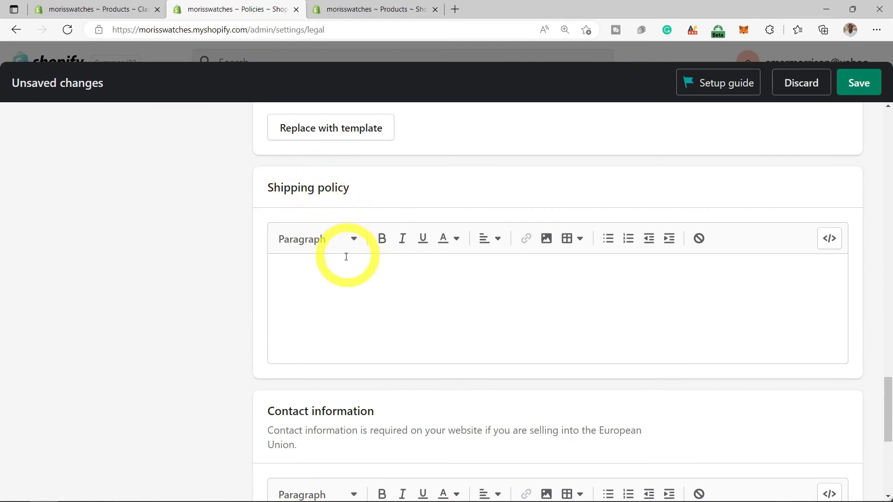
scroll(345, 271, "down", 6)
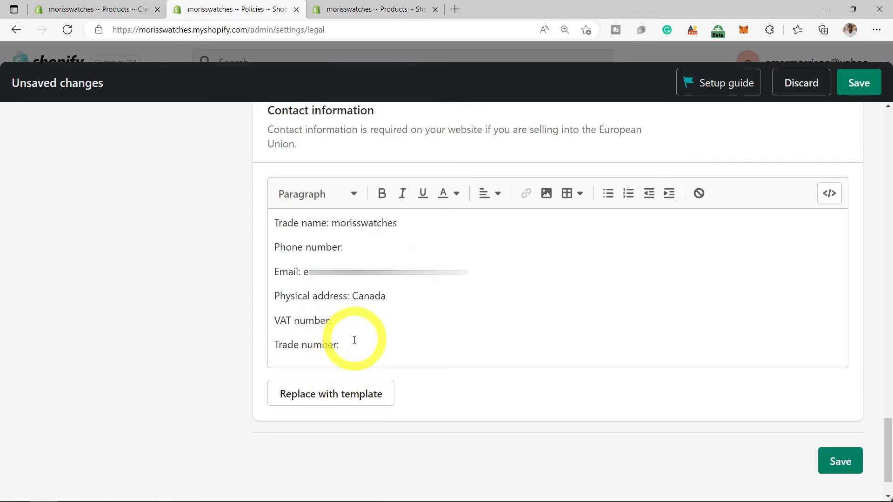
left_click(843, 462)
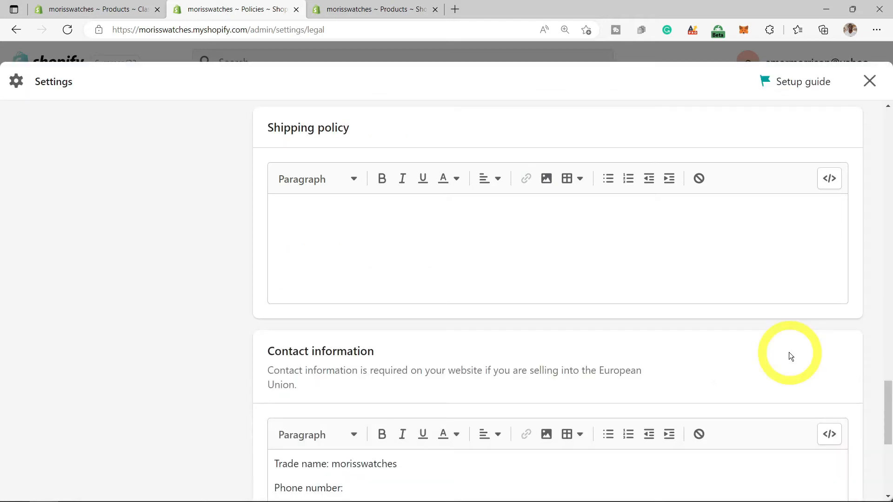
- In Navigation, add a Privacy Policy link to the Footer menu
left_click(870, 82)
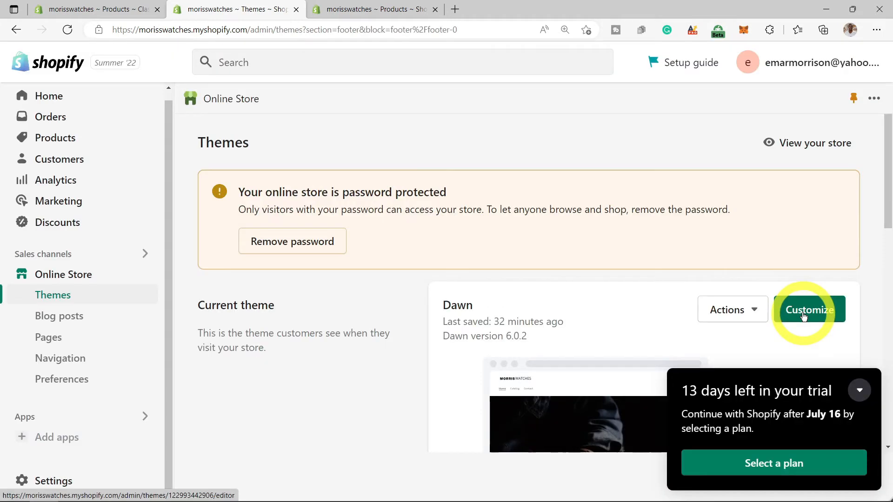
left_click(74, 369)
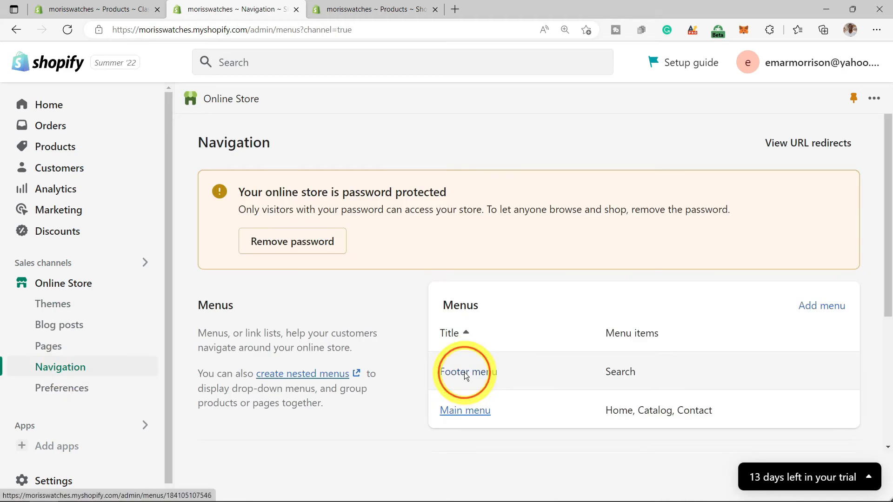
left_click(465, 375)
left_click(215, 358)
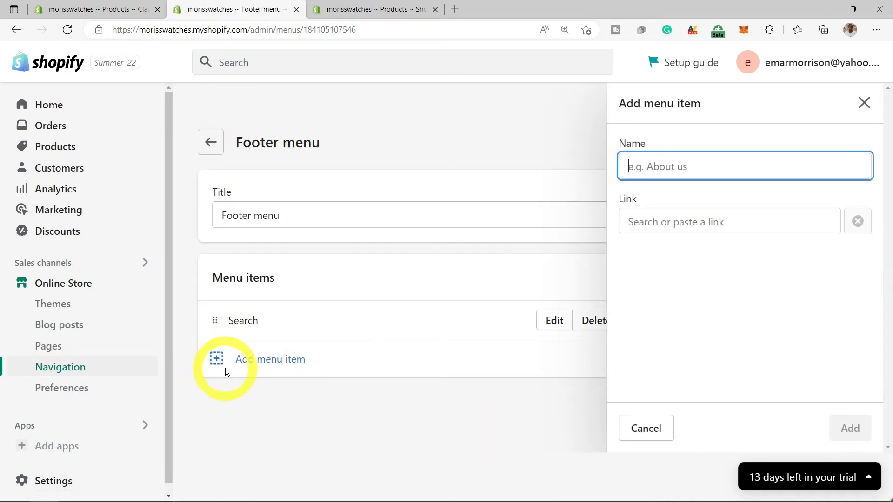
left_click(687, 221)
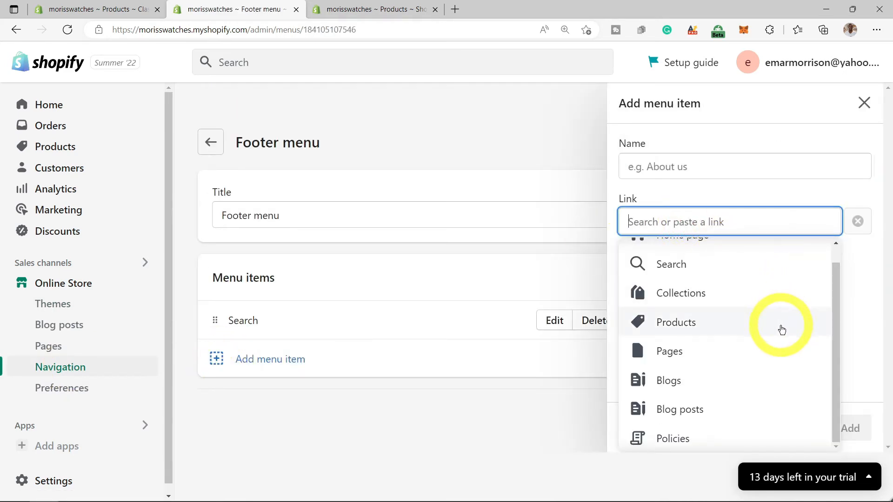
left_click(668, 439)
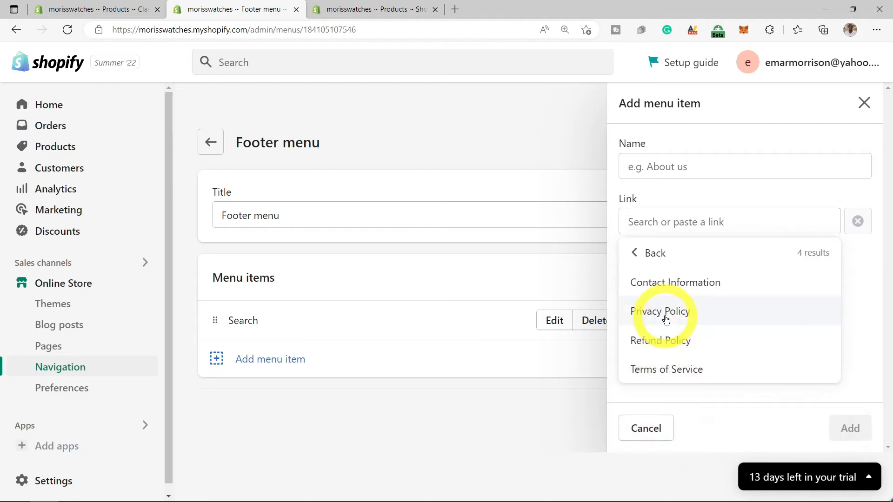
left_click(639, 313)
key("Return")
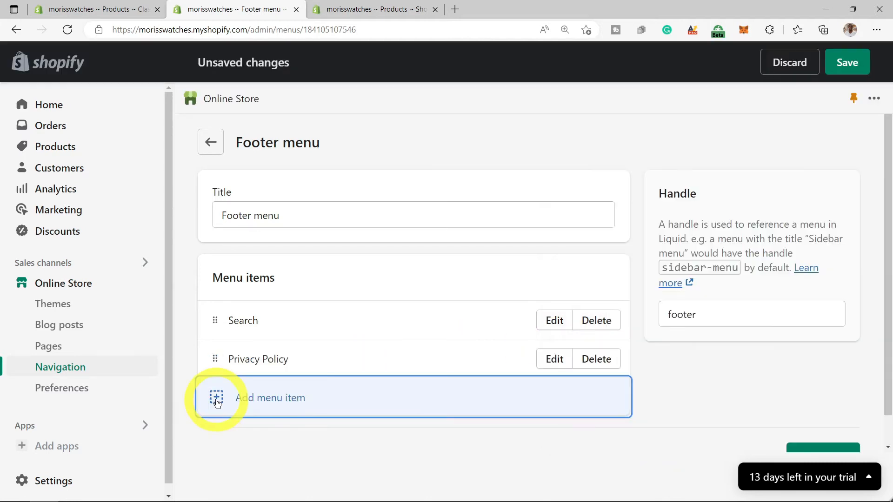
- Add Terms of Service and Refund Policy links, delete the Search item, and save the Footer menu
left_click(213, 396)
left_click(704, 227)
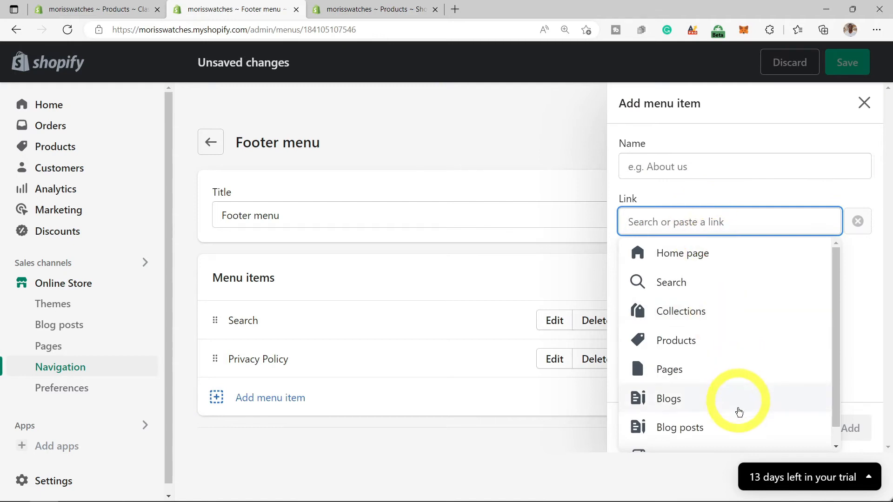
scroll(726, 419, "down", 1)
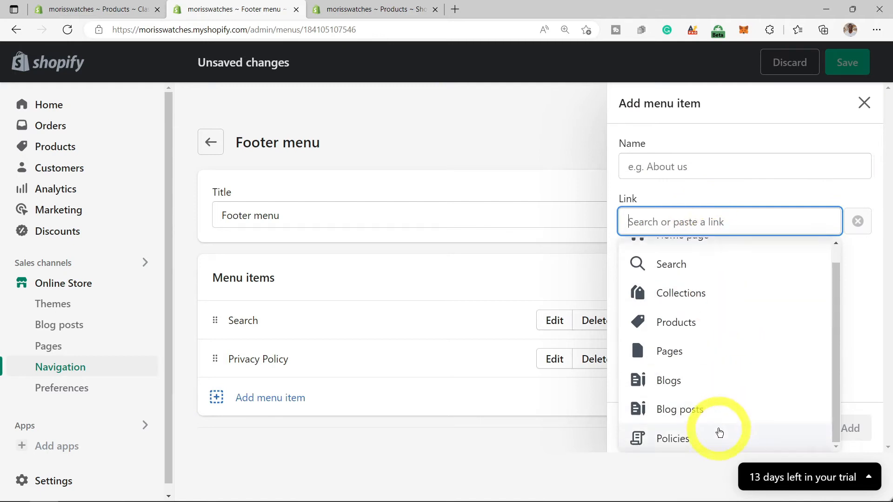
left_click(684, 440)
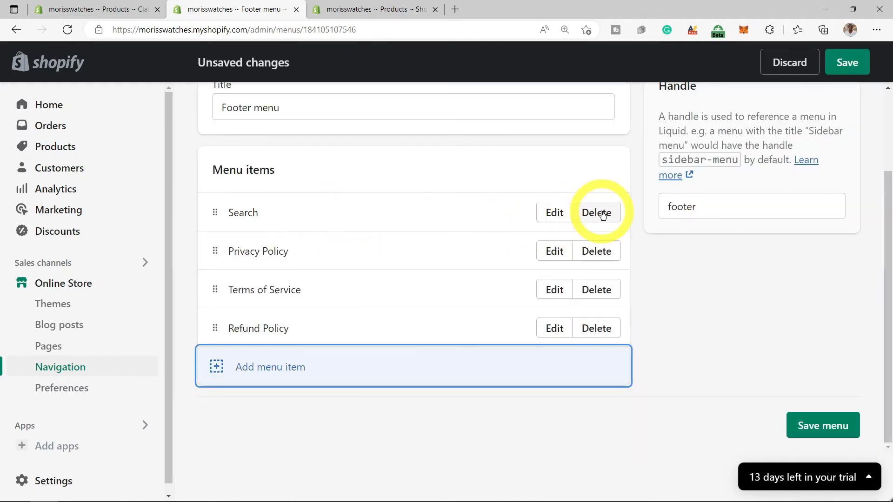
left_click(600, 213)
left_click(644, 317)
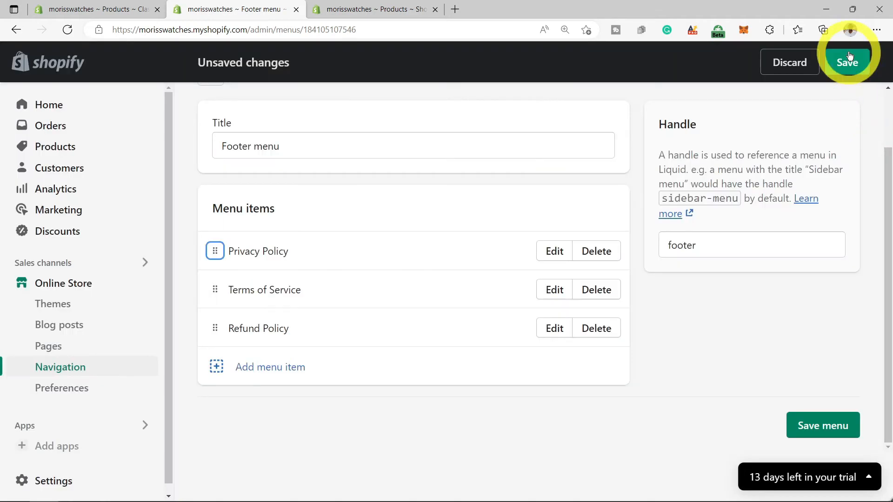
left_click(847, 65)
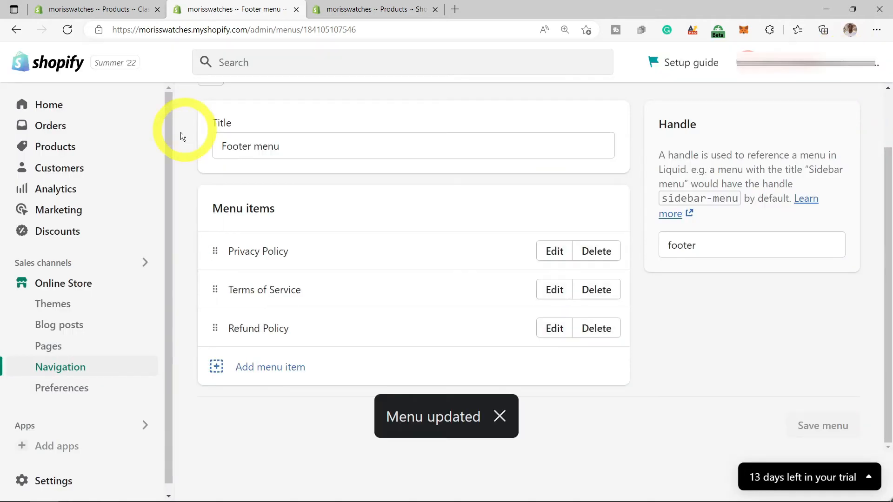
- Return to the menus list and open the Dawn theme editor scrolled to the footer
scroll(575, 247, "up", 2)
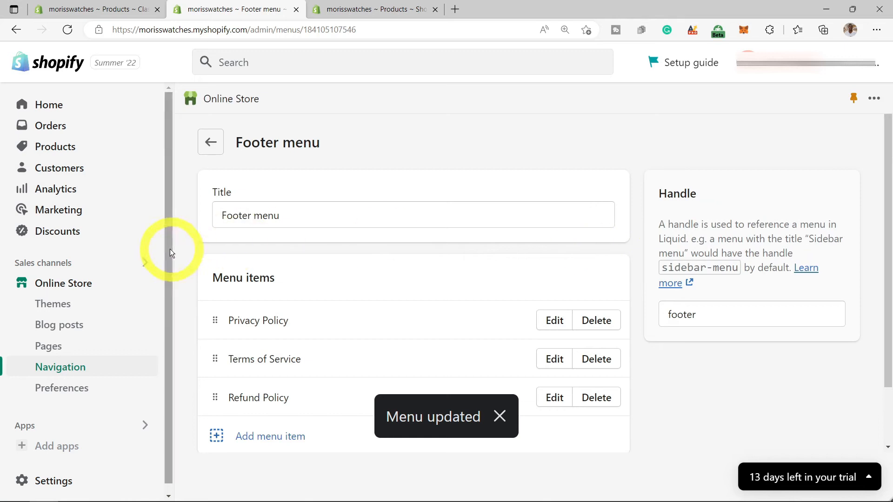
left_click(212, 142)
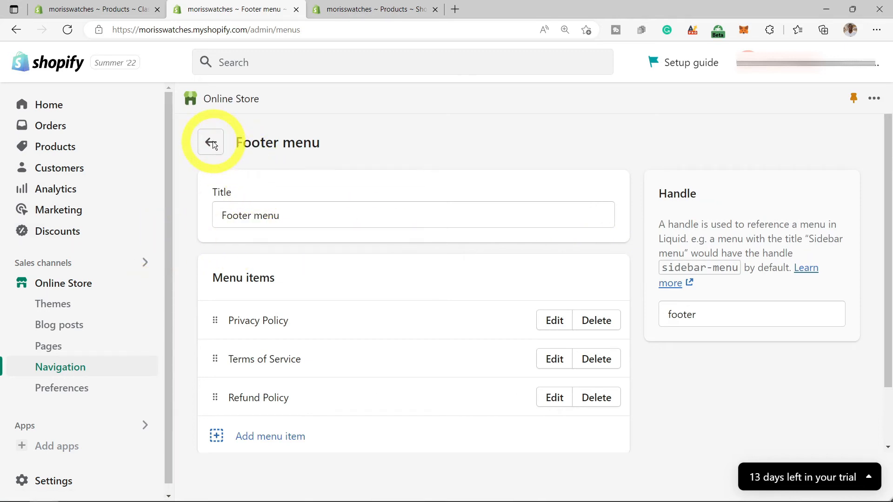
left_click(53, 307)
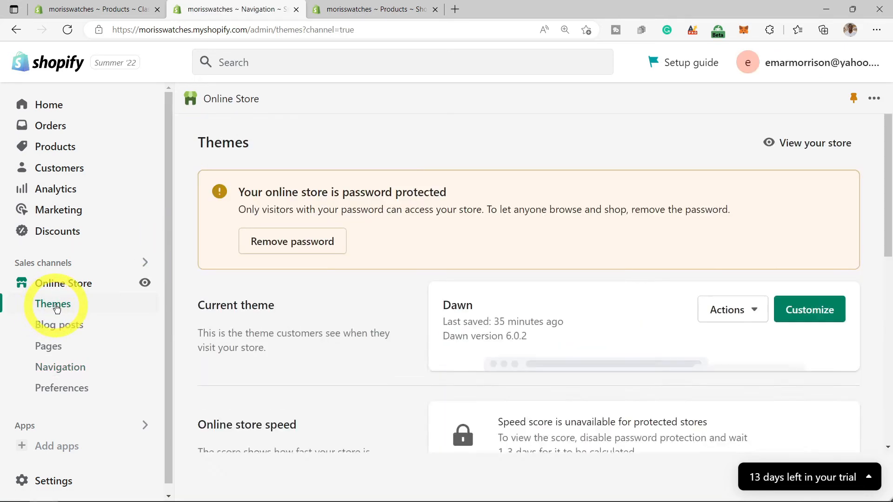
left_click(804, 312)
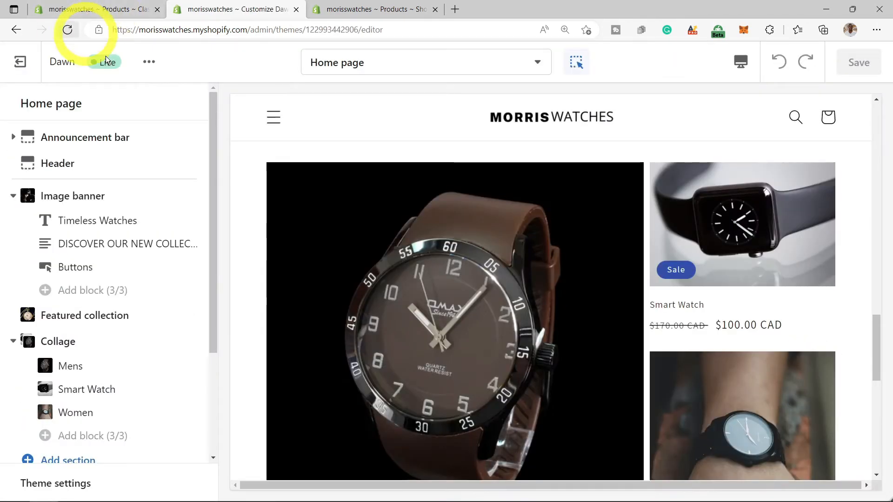
scroll(410, 186, "down", 10)
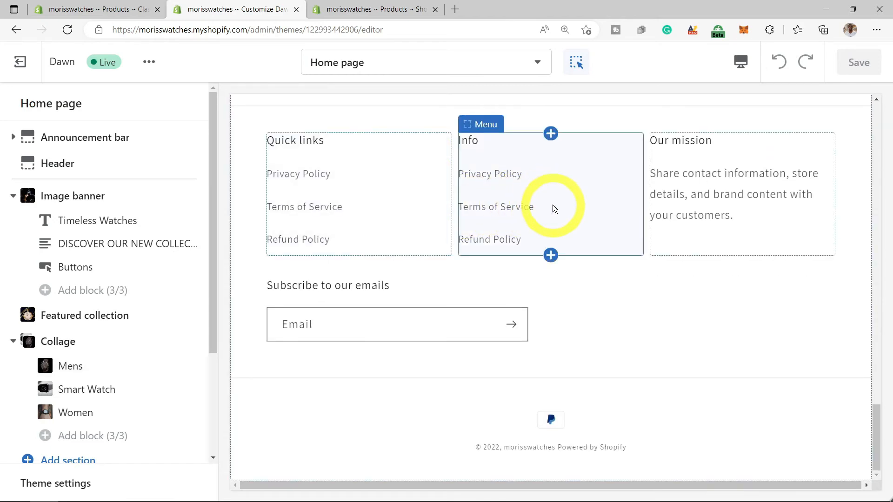
- Remove the menu from the footer's Info block and turn off the footer email signup
left_click(510, 188)
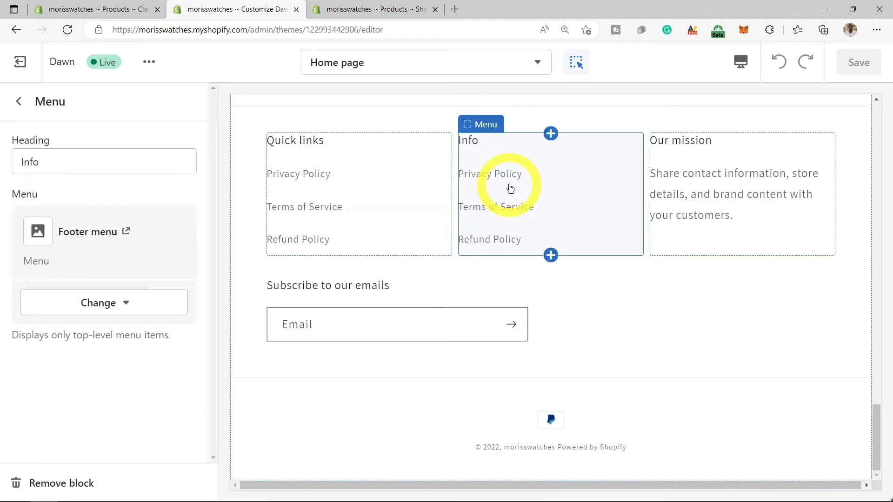
left_click(126, 309)
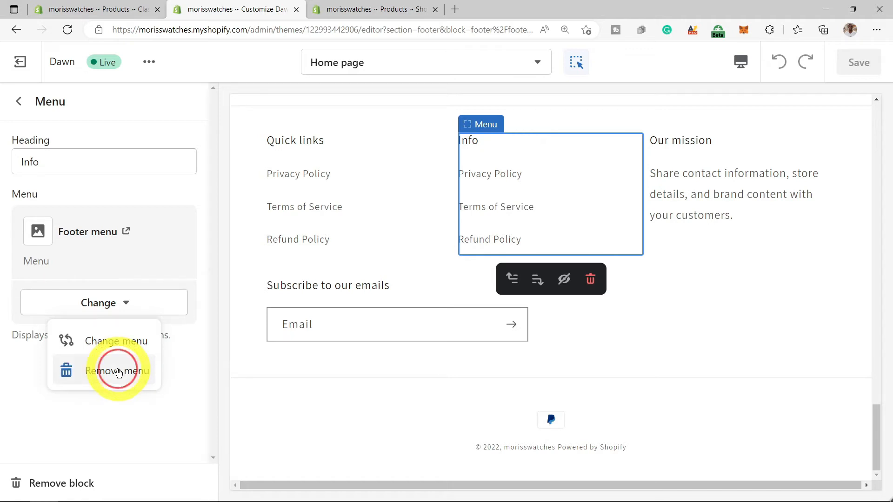
left_click(119, 373)
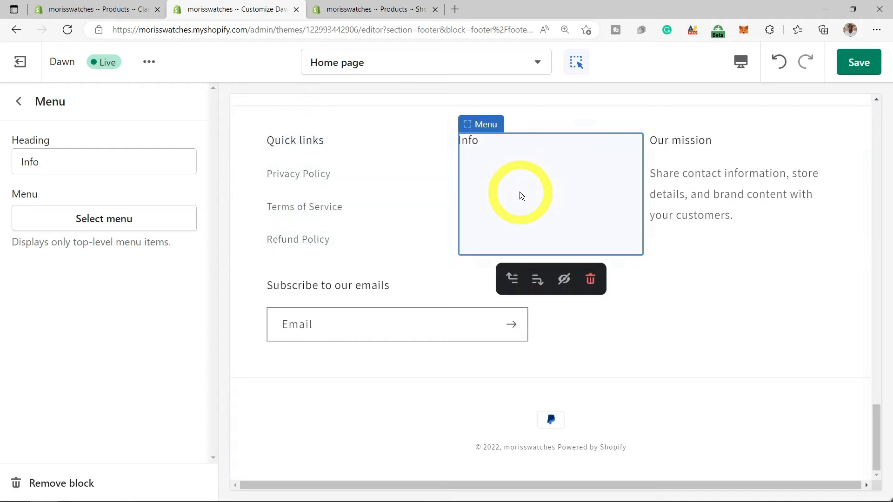
left_click(292, 287)
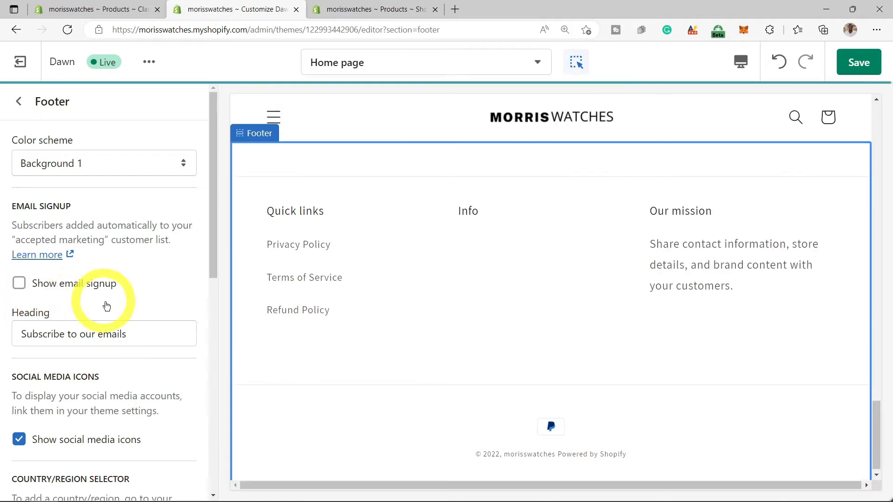
left_click(502, 289)
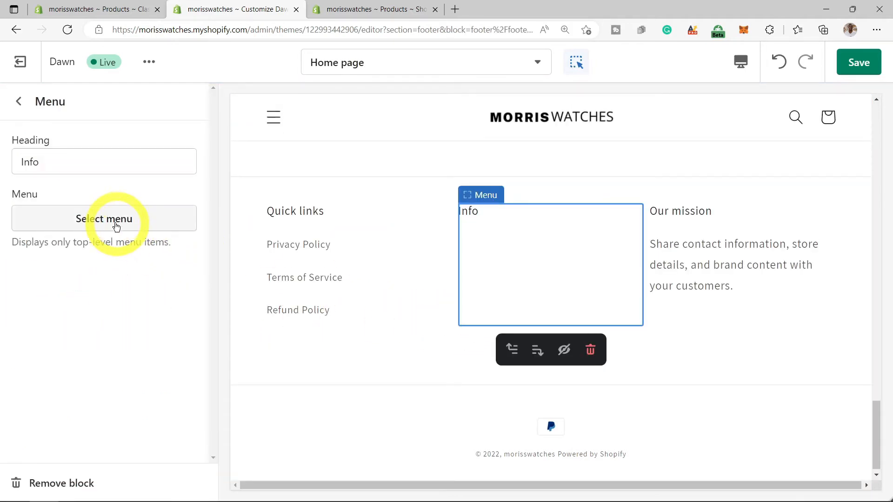
- Assign Footer menu to the Info column and save the theme
left_click(111, 226)
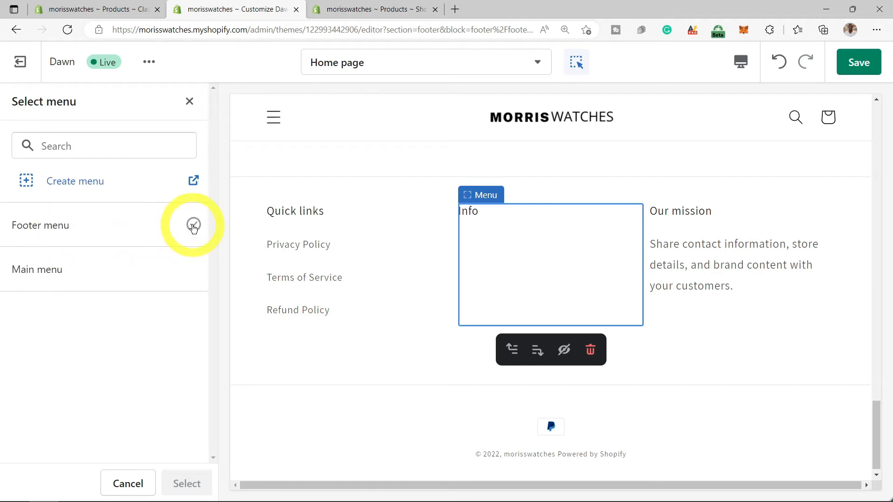
left_click(194, 227)
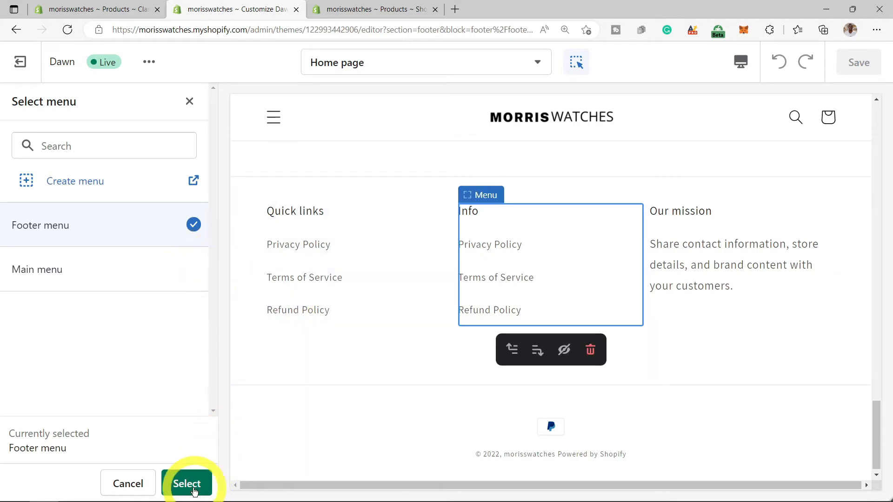
left_click(188, 484)
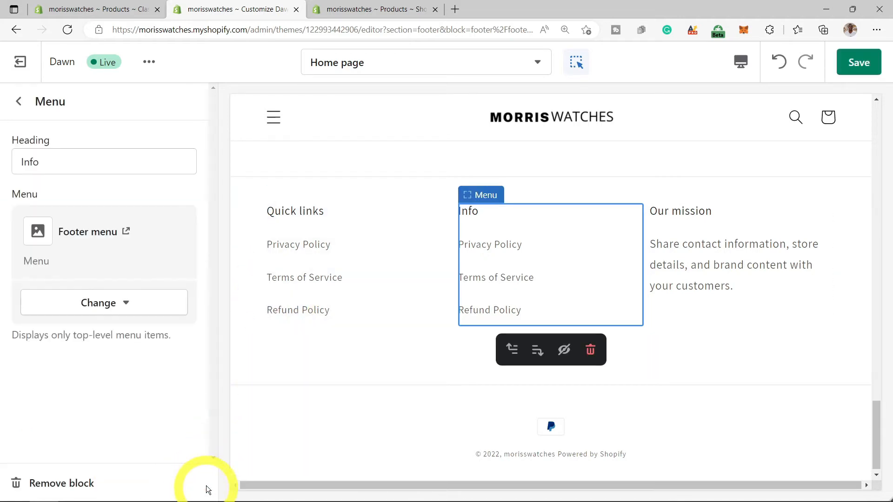
left_click(858, 63)
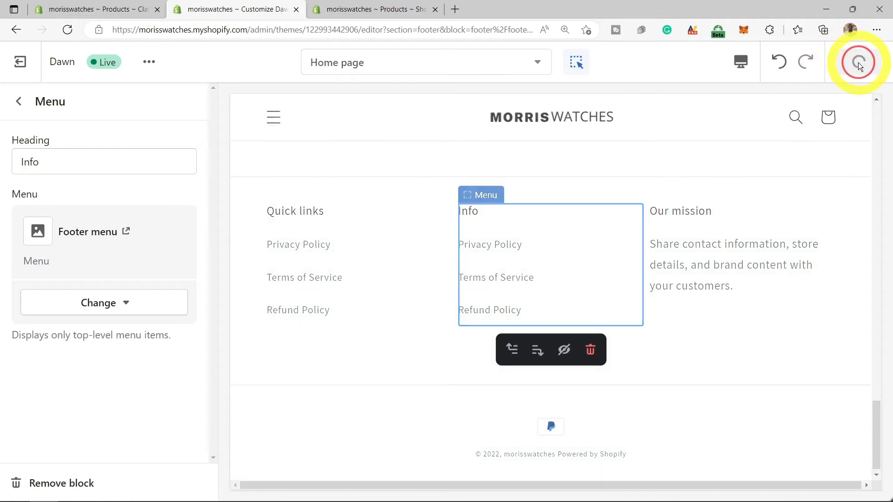
scroll(665, 250, "up", 5)
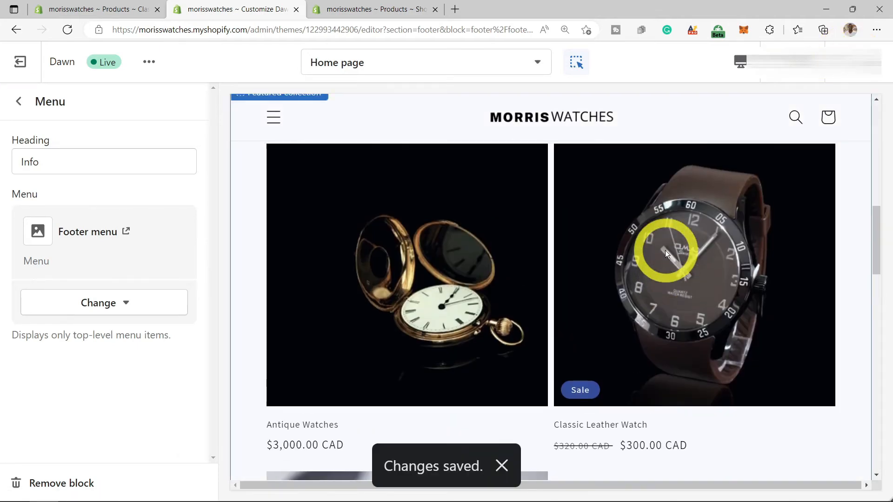
- Go back to the home page sections list and exit the editor to the Themes page
scroll(666, 250, "down", 6)
scroll(704, 304, "up", 1)
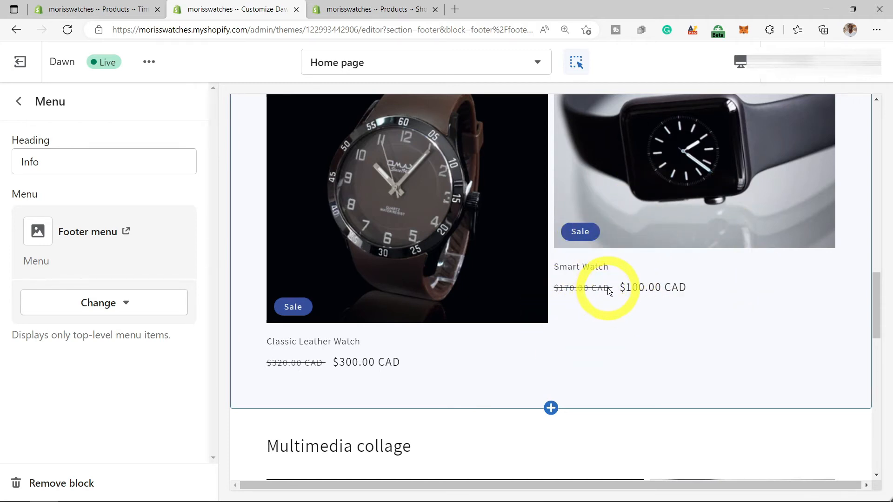
scroll(791, 359, "up", 8)
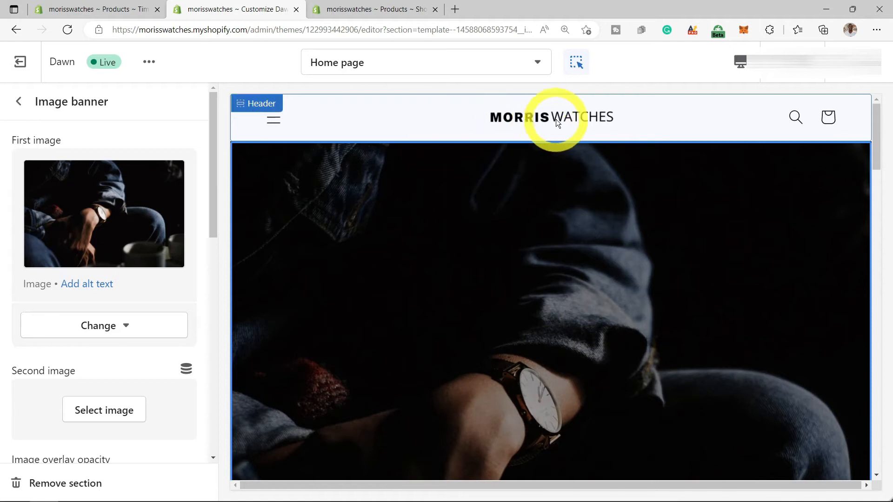
left_click(20, 102)
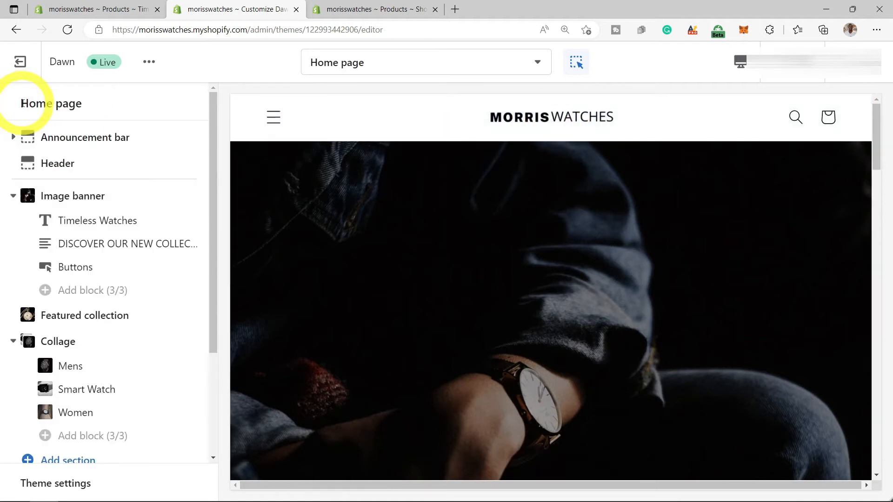
left_click(19, 61)
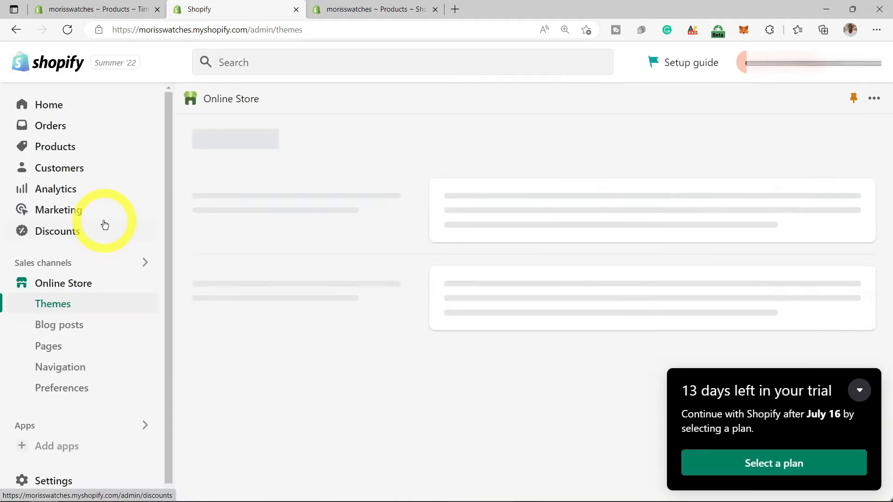
- In Navigation, delete the Home and Catalog items from Main menu, leaving only Contact
left_click(78, 371)
scroll(509, 386, "down", 2)
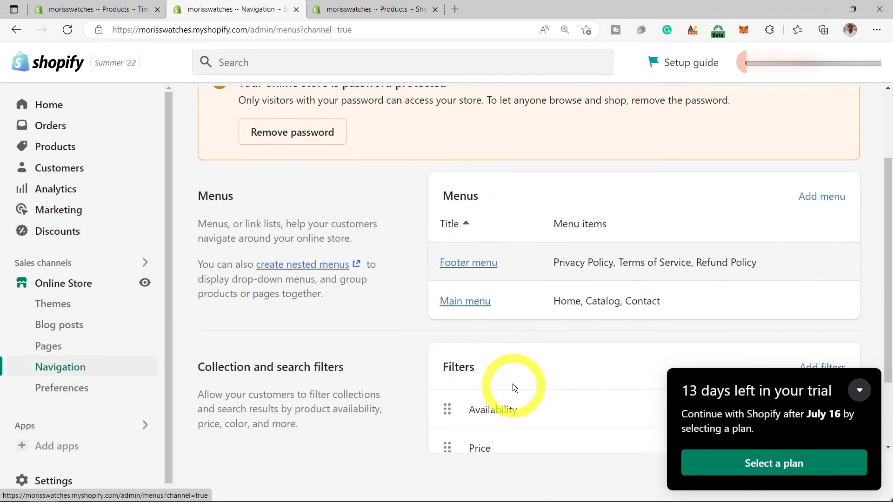
left_click(472, 300)
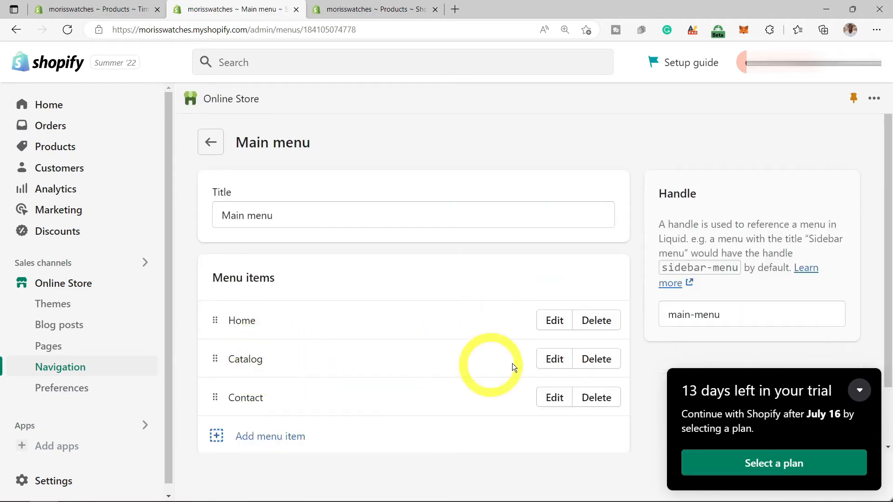
left_click(595, 322)
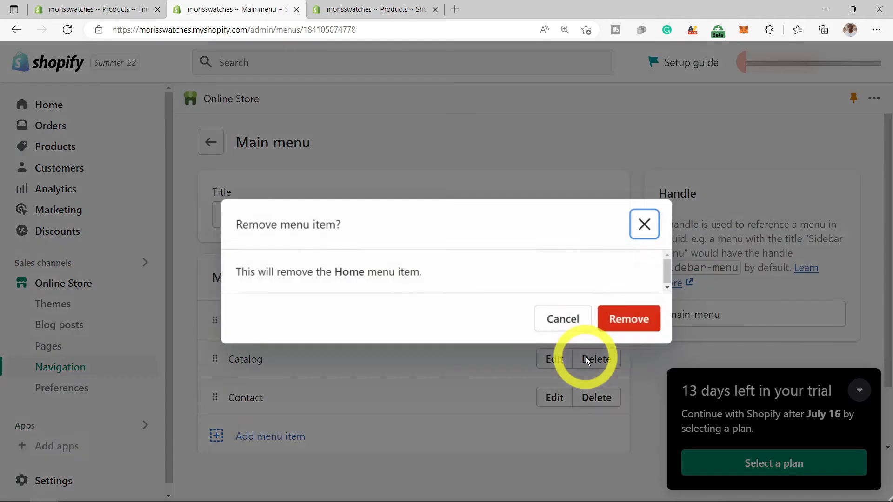
left_click(614, 328)
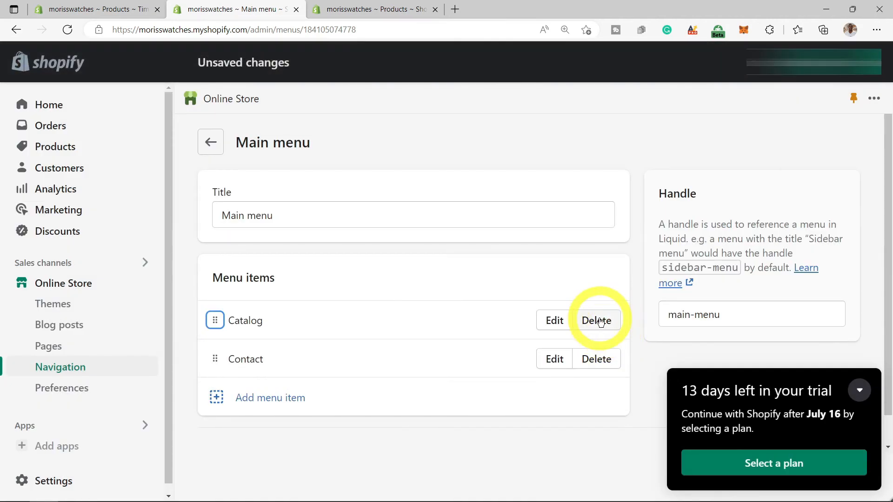
left_click(601, 322)
left_click(617, 320)
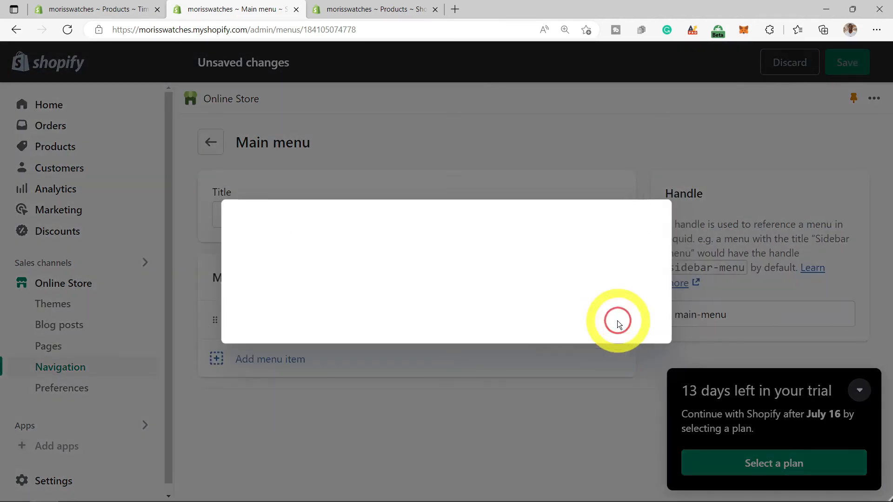
left_click(217, 359)
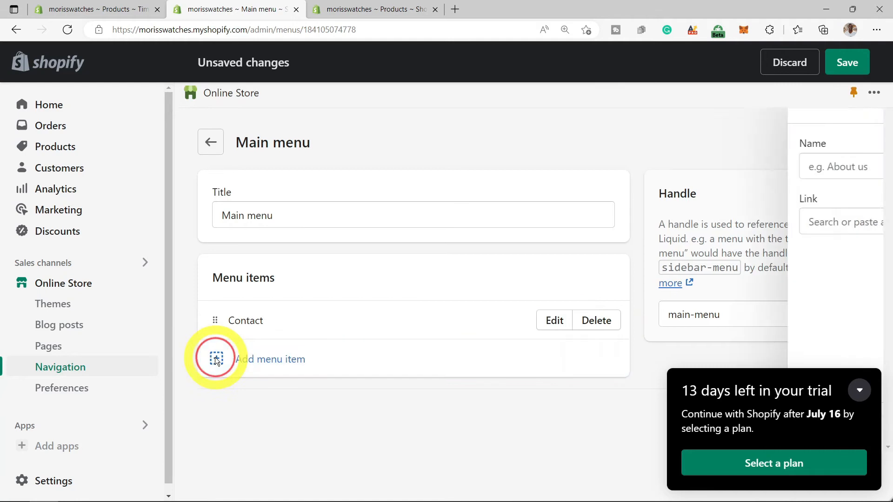
- Add Main menu items linking to the Mens and Women collections
left_click(682, 224)
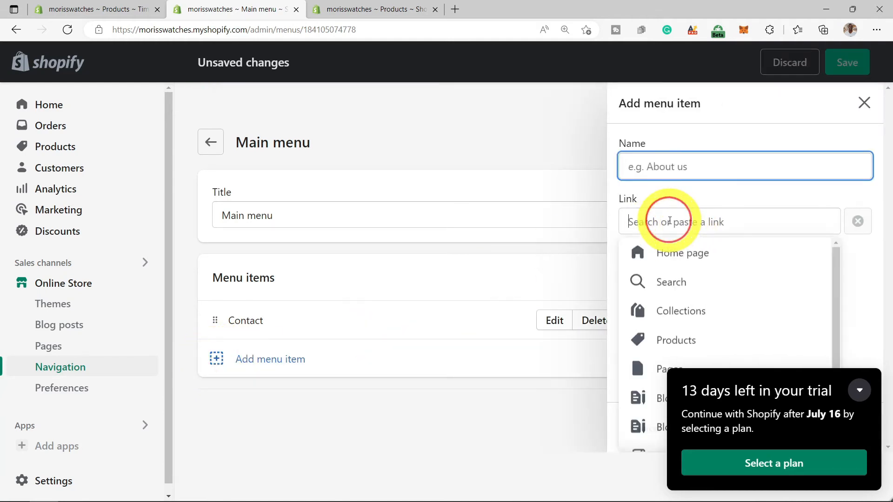
scroll(688, 307, "down", 1)
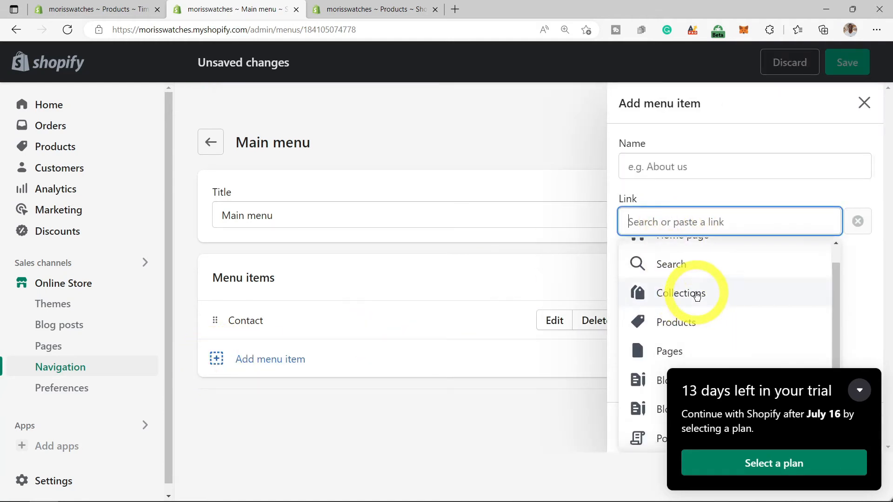
left_click(689, 293)
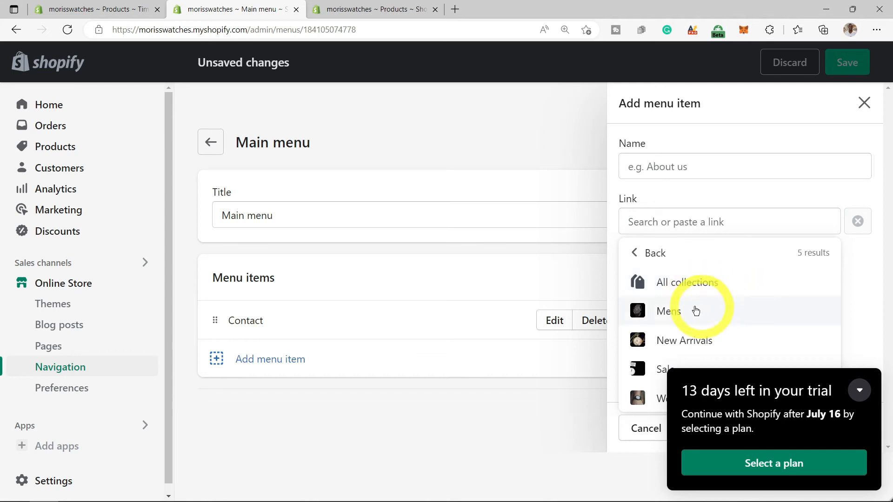
left_click(662, 312)
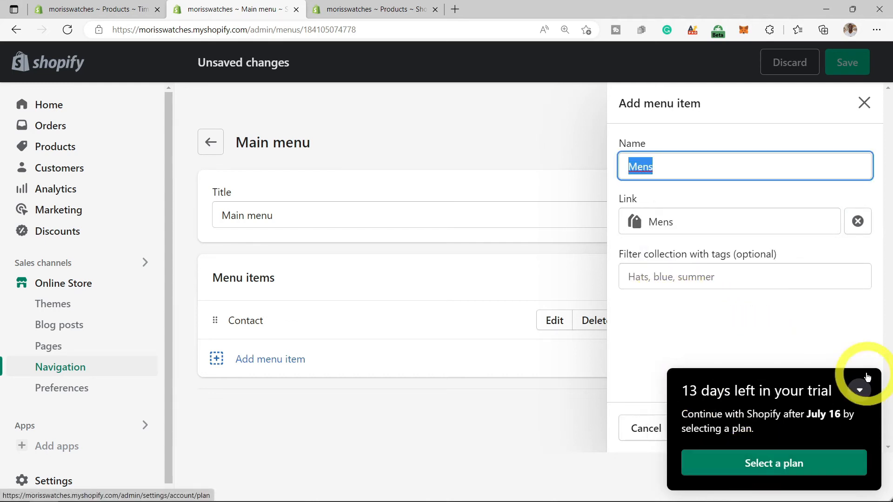
left_click(859, 390)
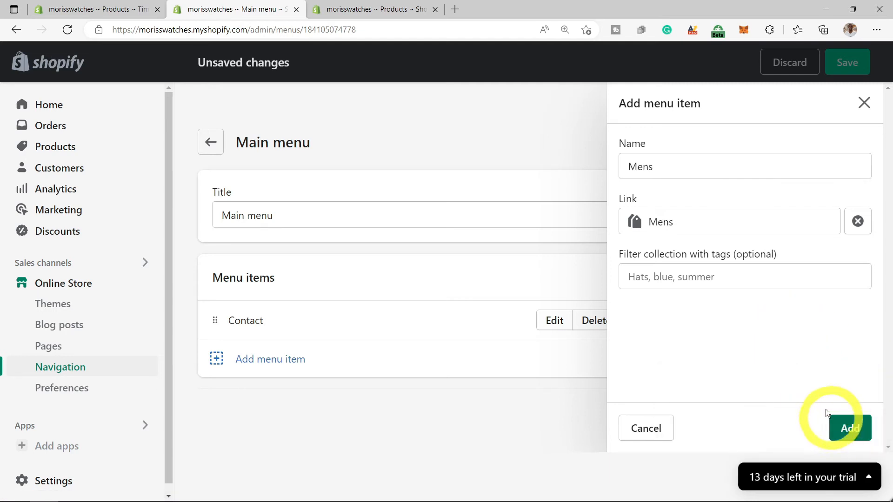
left_click(845, 427)
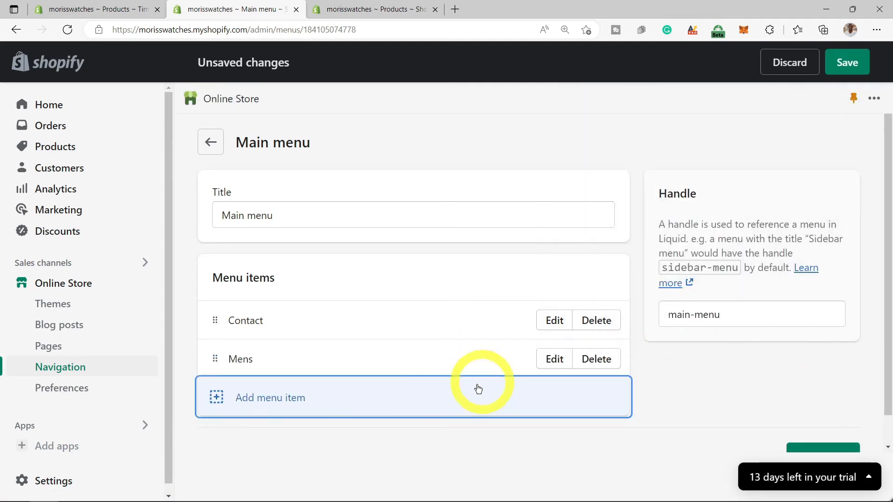
left_click(221, 401)
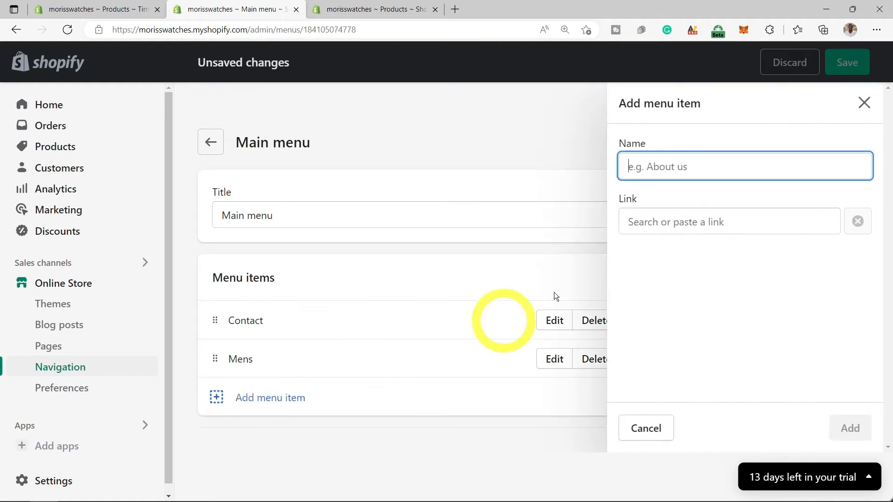
left_click(708, 227)
scroll(707, 367, "down", 1)
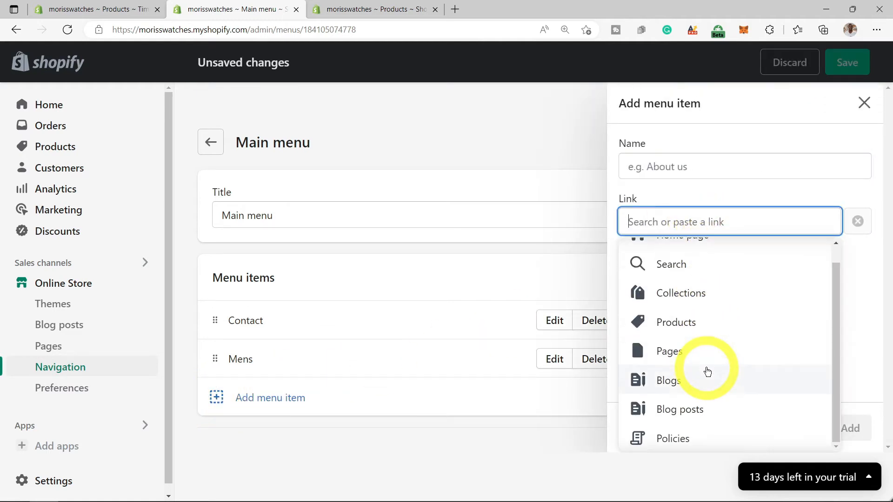
left_click(690, 302)
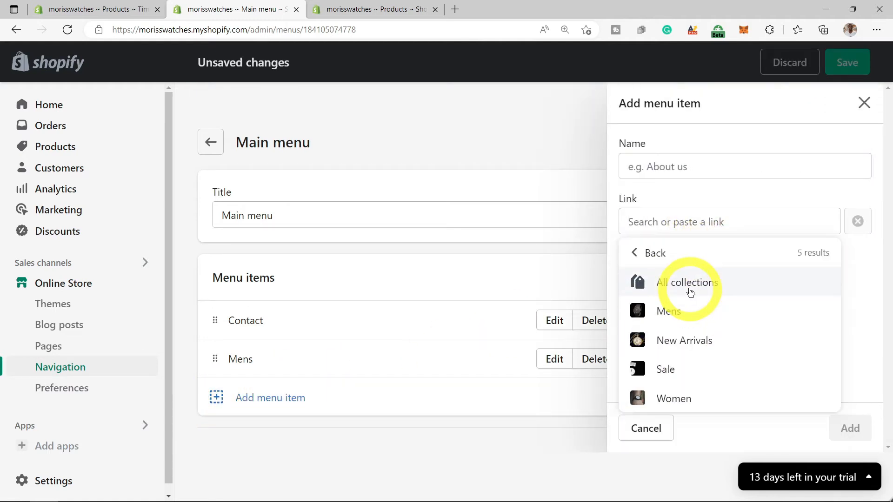
left_click(670, 398)
left_click(850, 427)
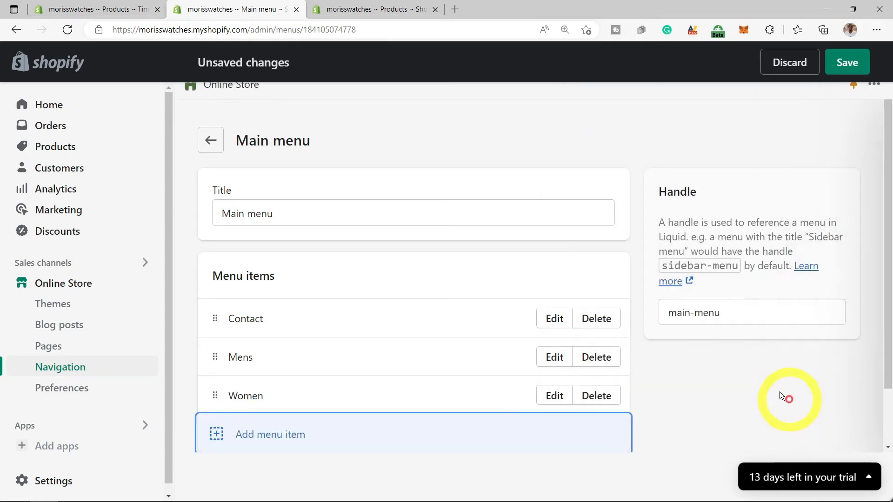
- Add a New Arrivals collection item, then save the Main menu
left_click(221, 435)
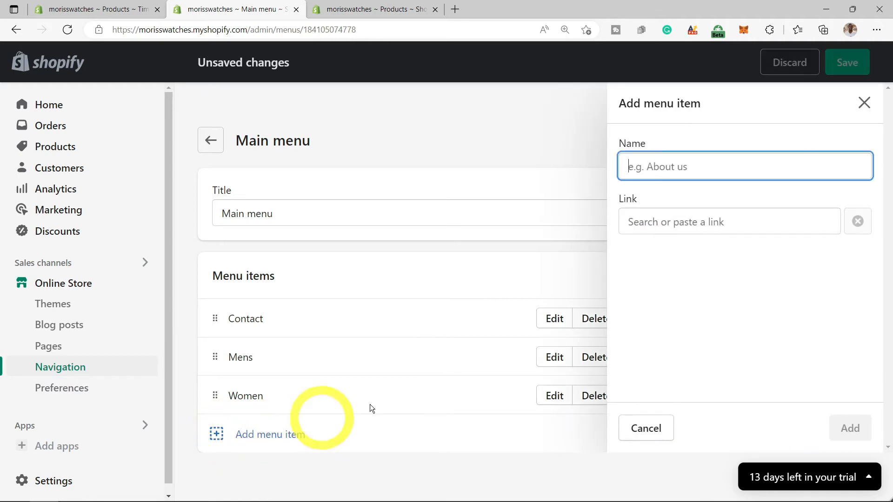
left_click(715, 221)
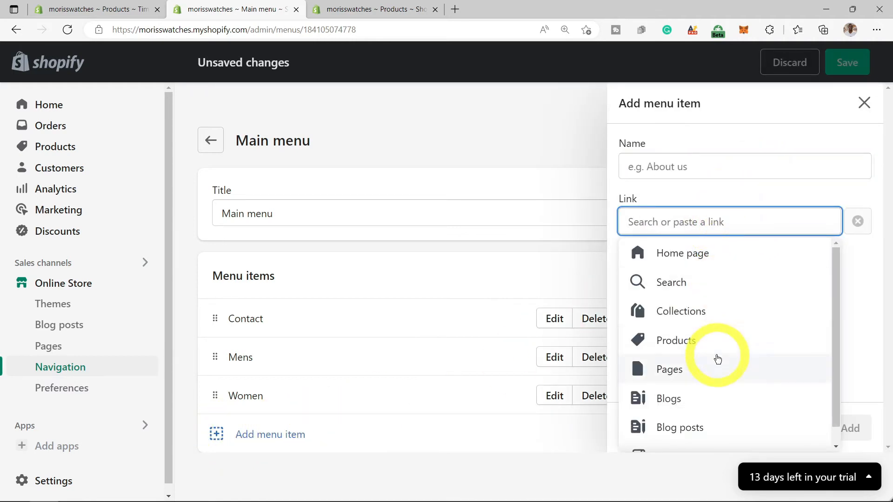
left_click(691, 316)
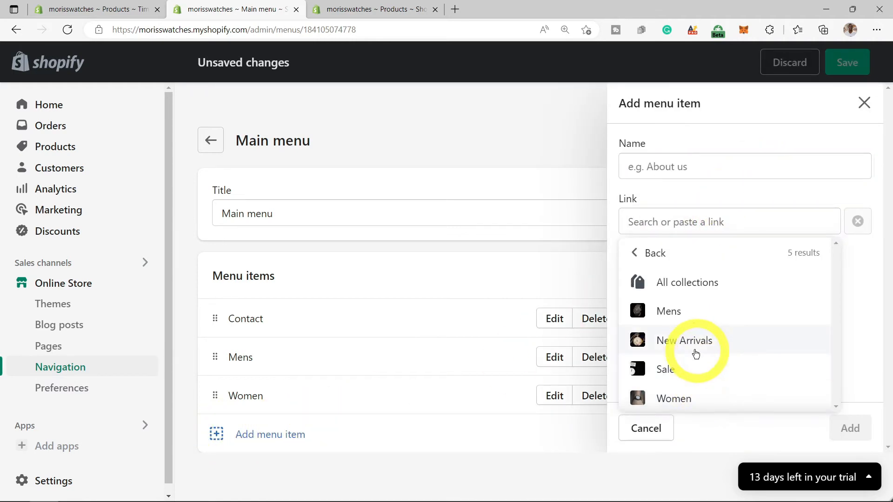
left_click(686, 341)
left_click(849, 427)
left_click(857, 71)
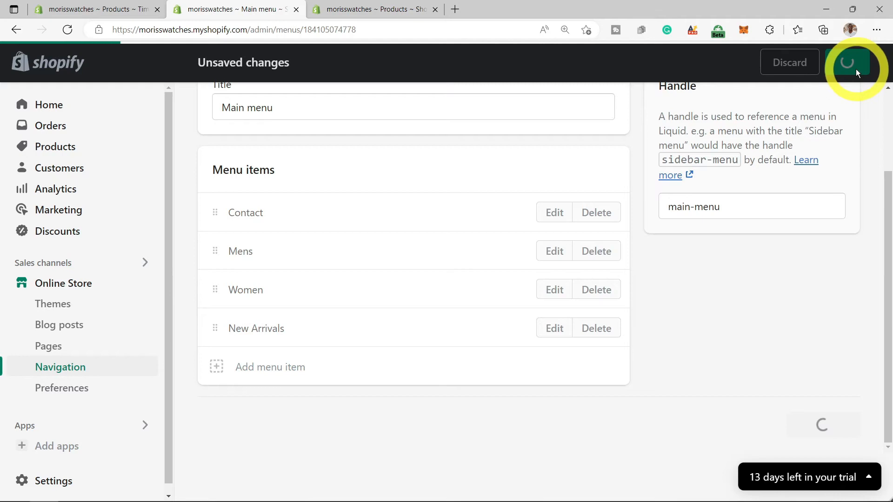
left_click(211, 144)
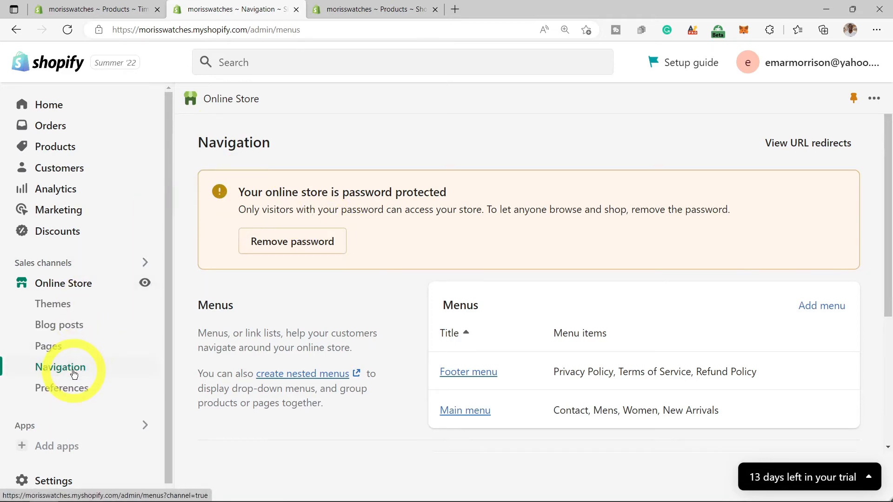
- Go to Online Store Themes and launch Customize on the Dawn theme
left_click(56, 348)
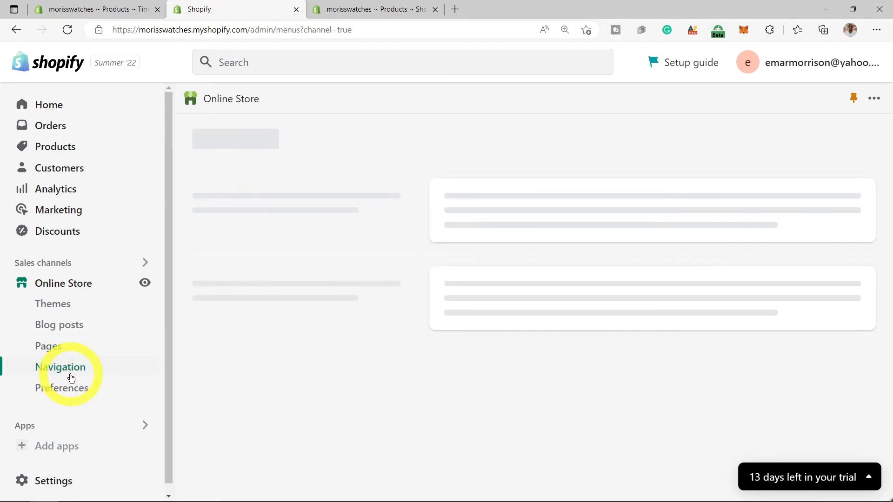
left_click(54, 304)
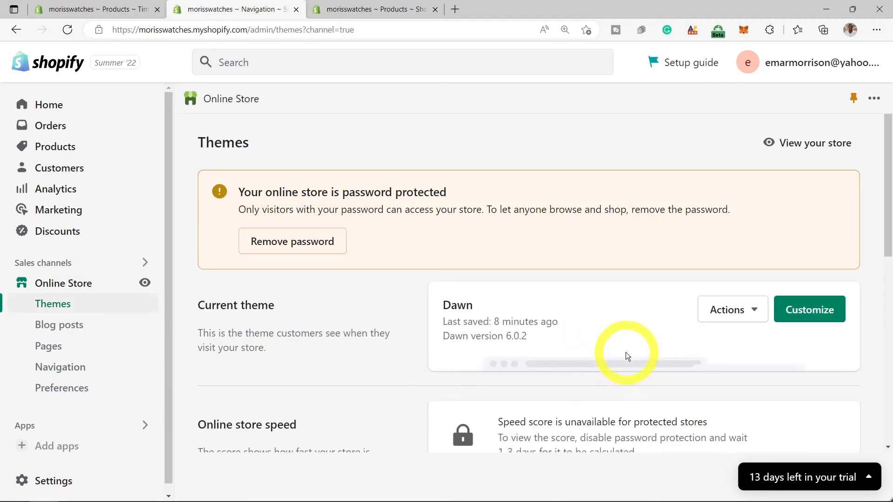
left_click(802, 320)
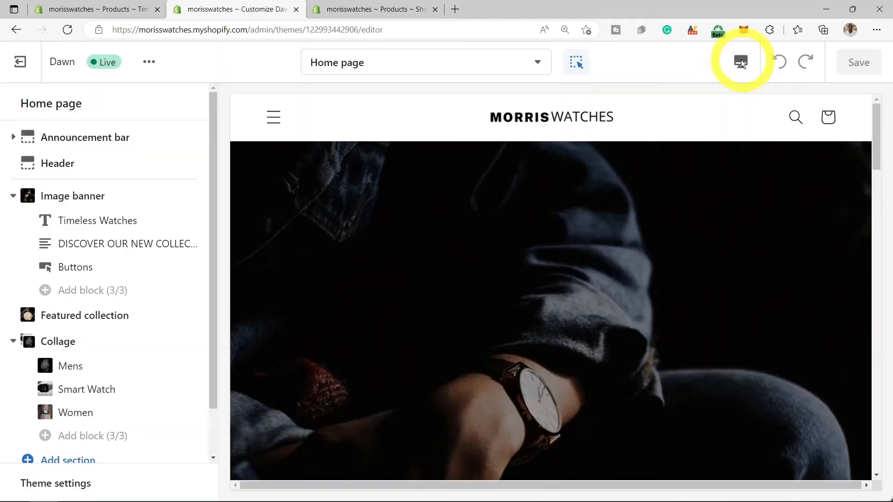
- Preview the header at mobile width and check the drawer menu items
left_click(741, 68)
left_click(767, 101)
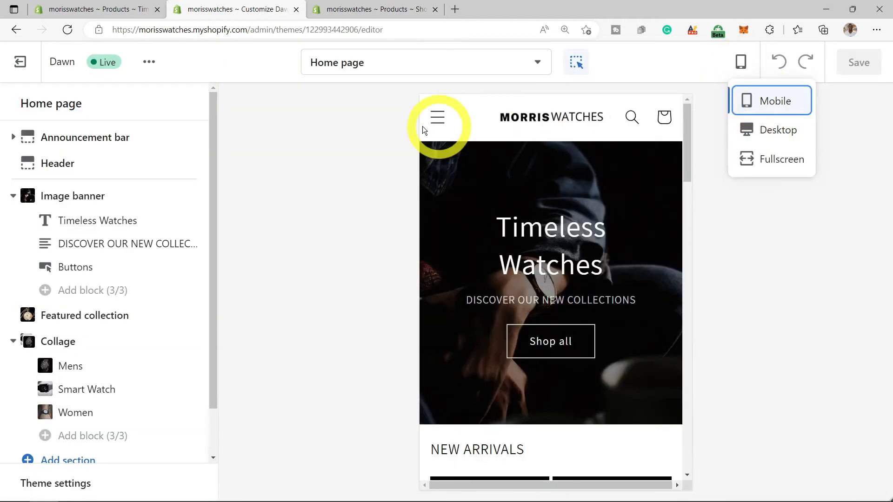
left_click(437, 119)
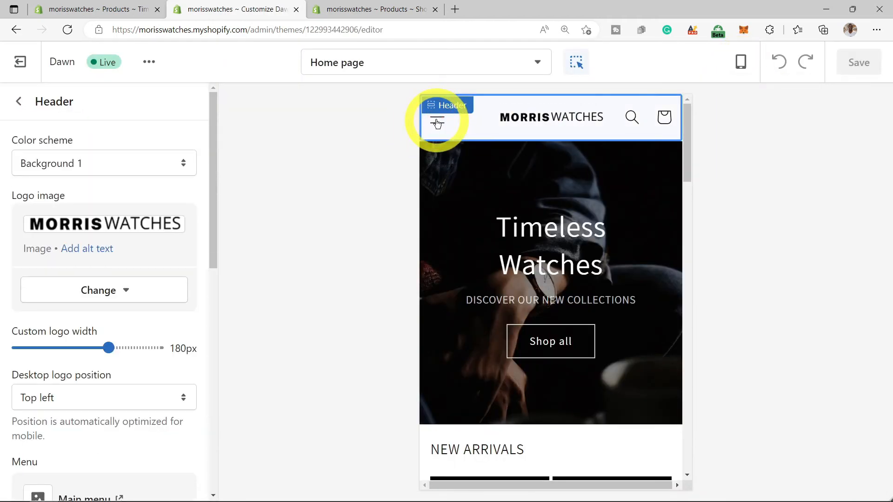
left_click(437, 124)
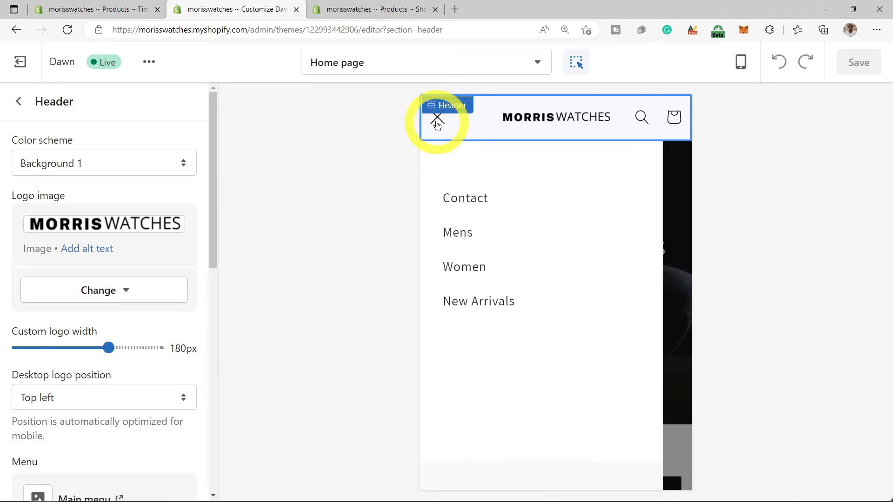
left_click(437, 122)
- Check the drawer menu at desktop width, switch to fullscreen, and return to home sections
left_click(741, 62)
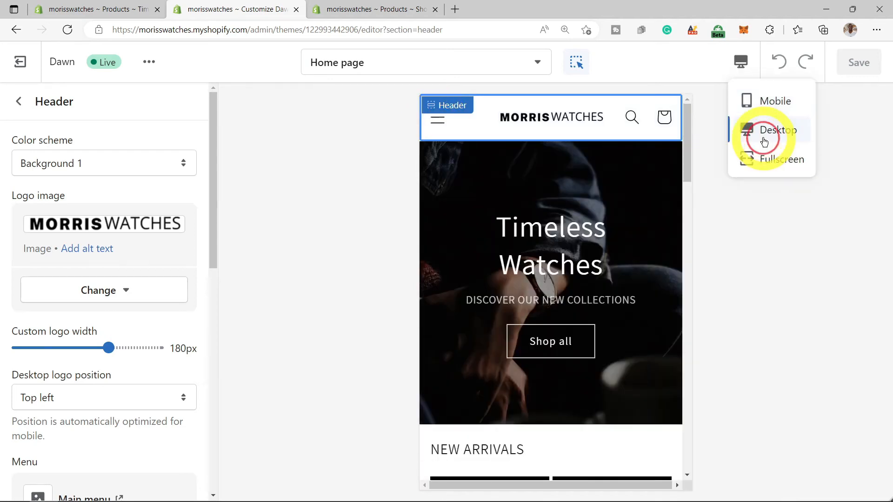
left_click(770, 130)
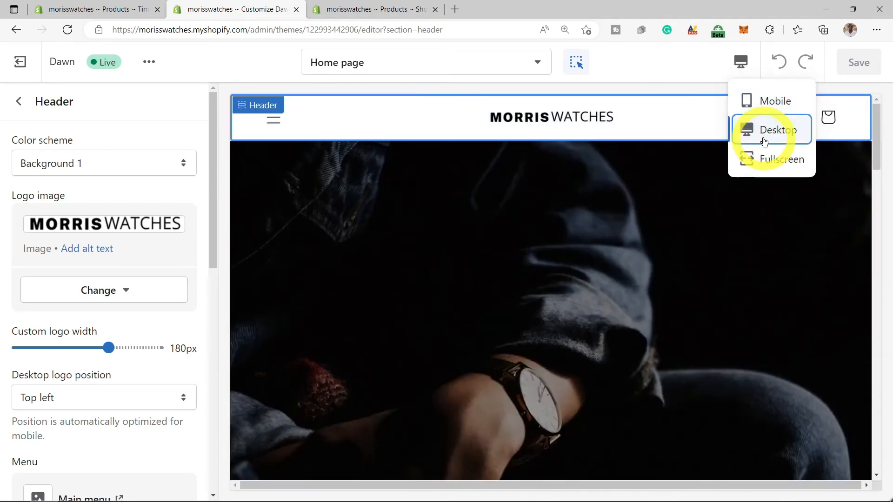
left_click(282, 120)
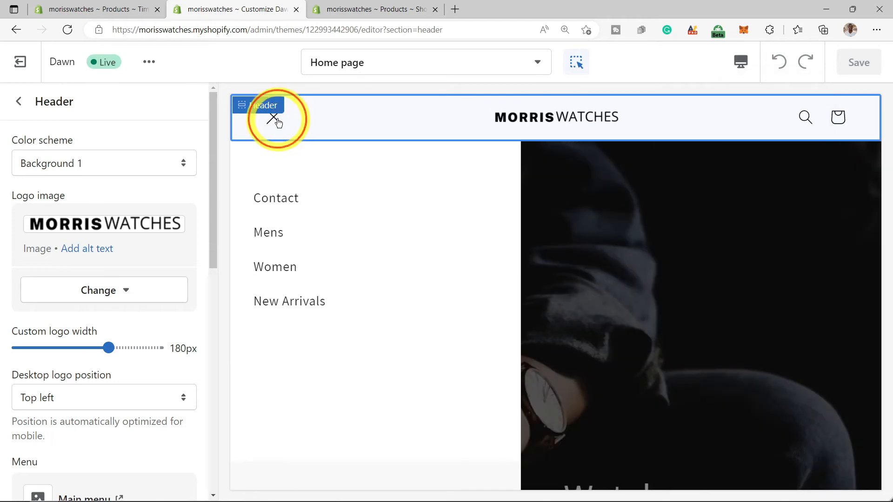
left_click(274, 119)
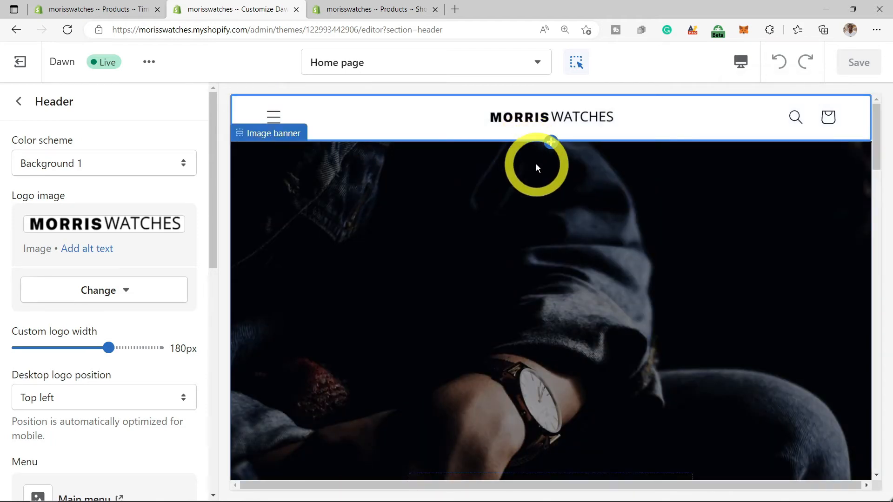
left_click(737, 68)
left_click(767, 160)
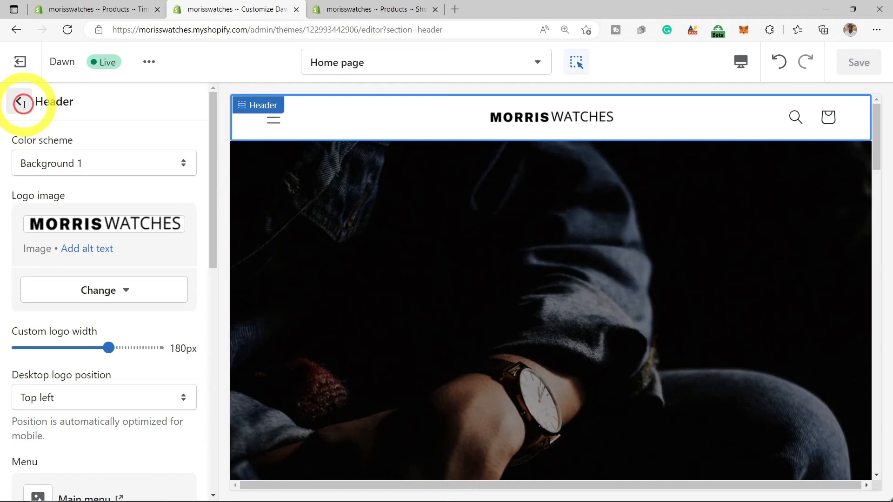
left_click(20, 102)
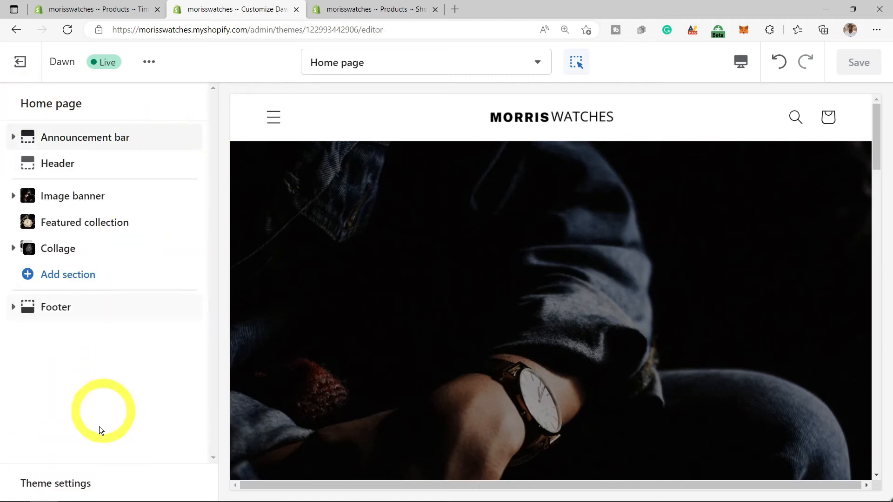
left_click(80, 483)
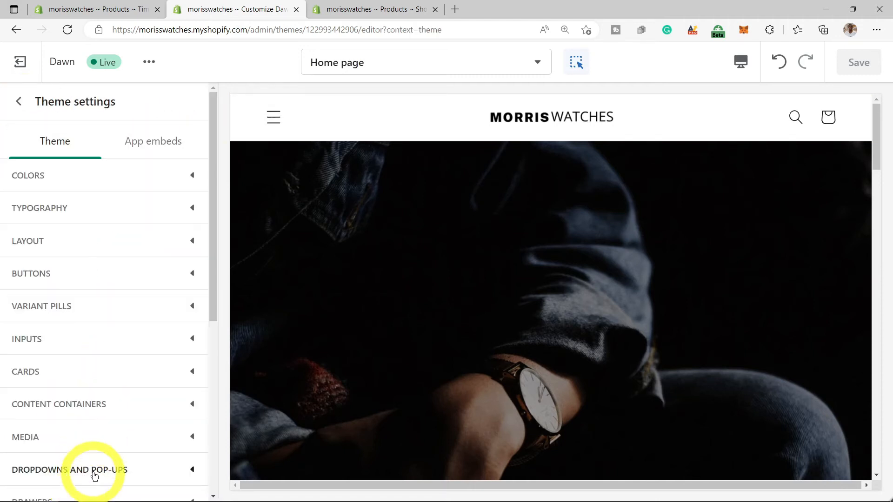
left_click(165, 181)
scroll(40, 363, "down", 3)
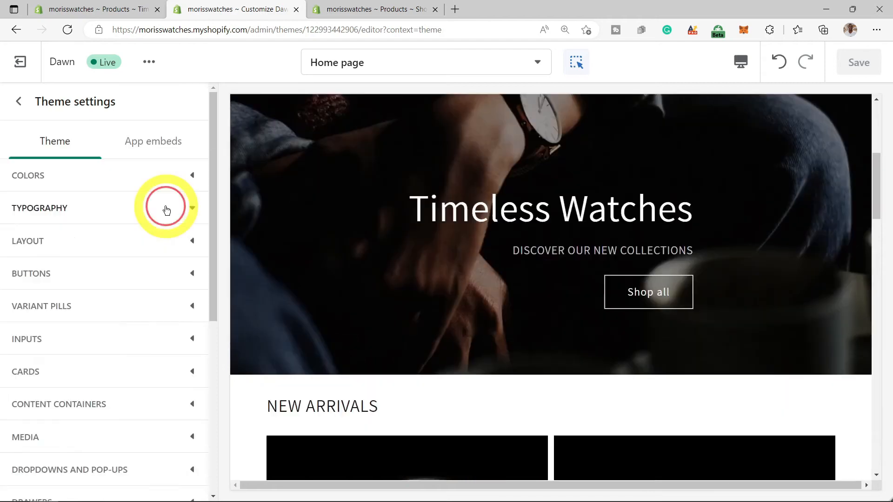
left_click(163, 207)
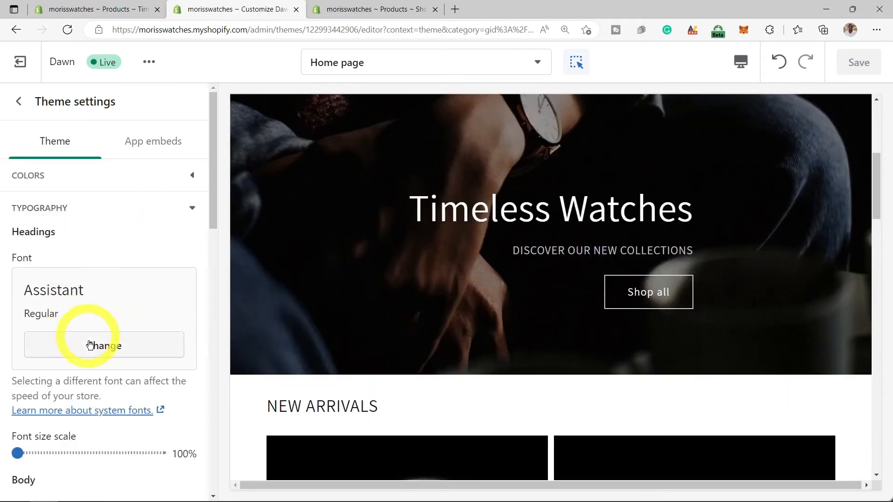
scroll(110, 343, "down", 4)
scroll(111, 345, "down", 2)
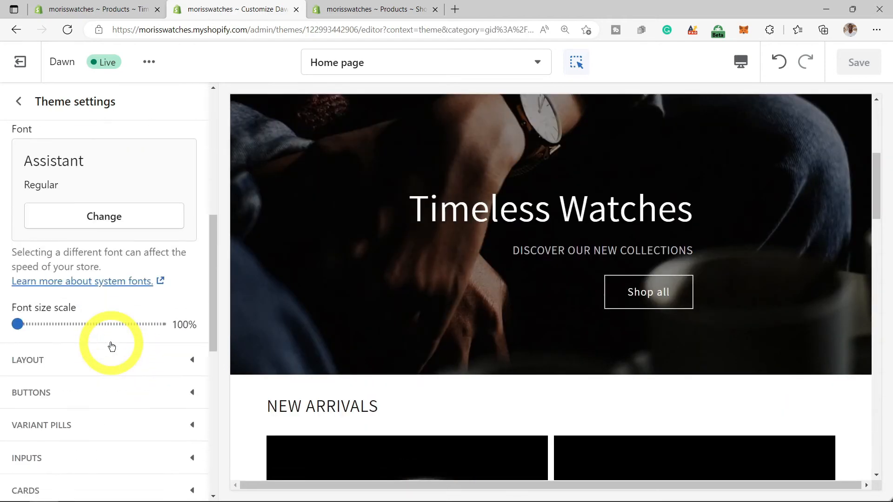
left_click(112, 348)
left_click(183, 251)
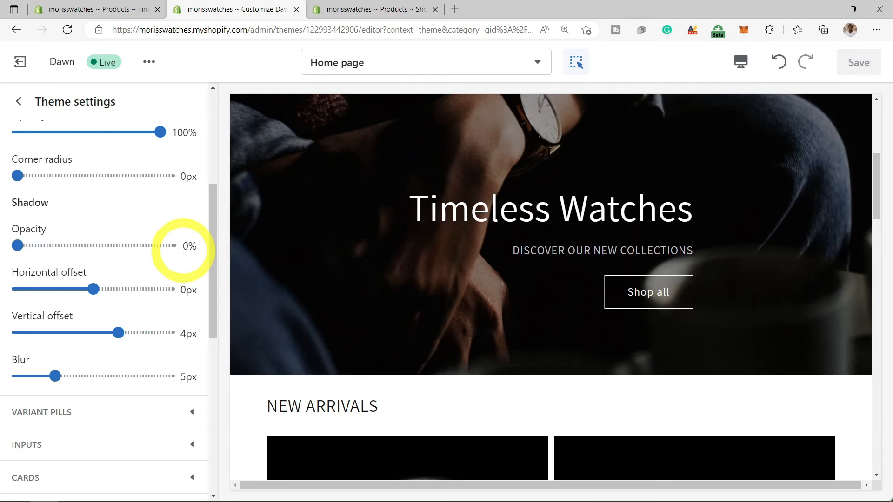
scroll(170, 414, "down", 2)
left_click(171, 348)
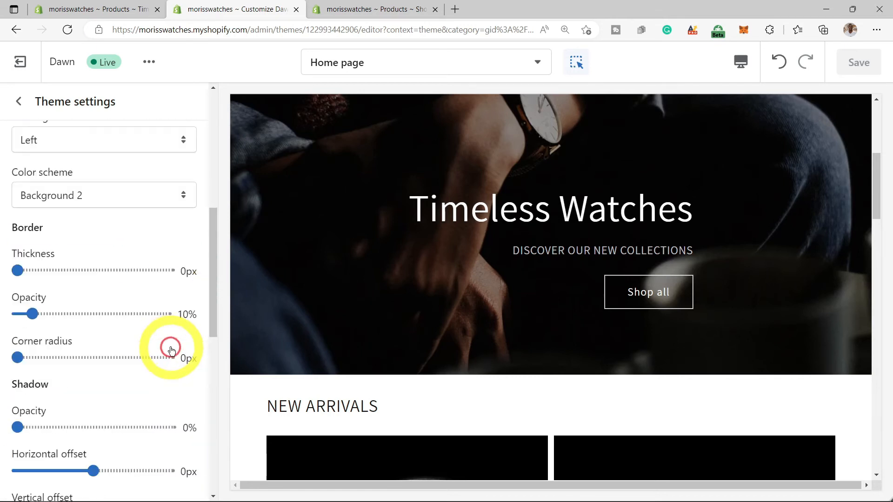
scroll(171, 345, "down", 4)
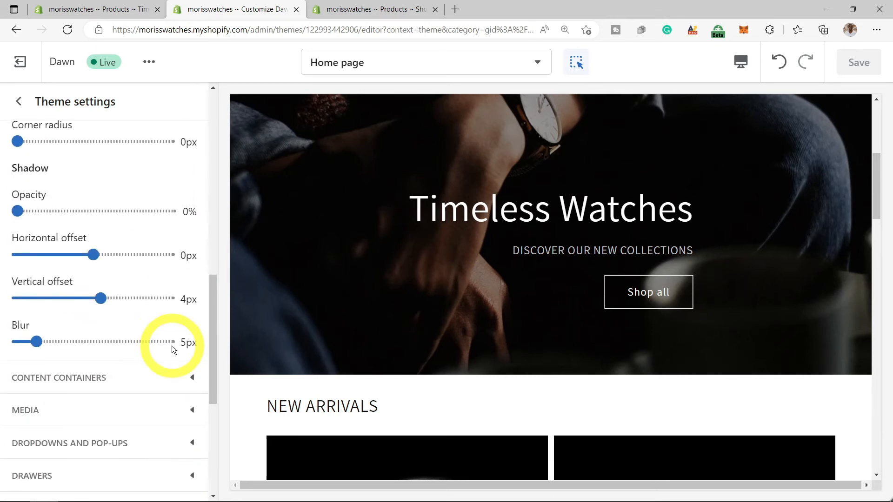
scroll(179, 333, "down", 1)
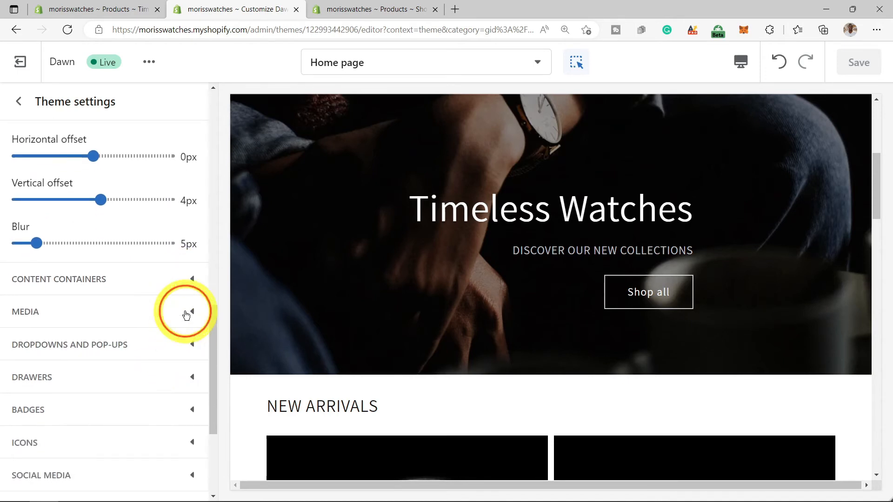
scroll(187, 316, "down", 3)
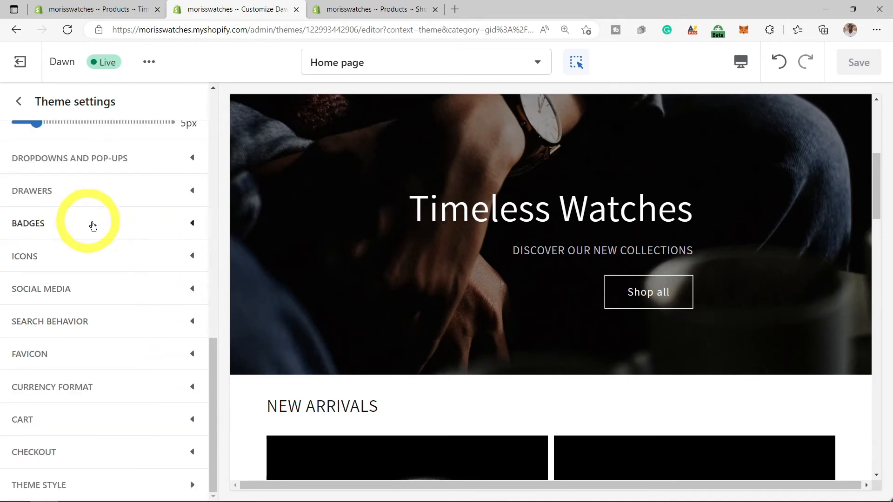
left_click(135, 291)
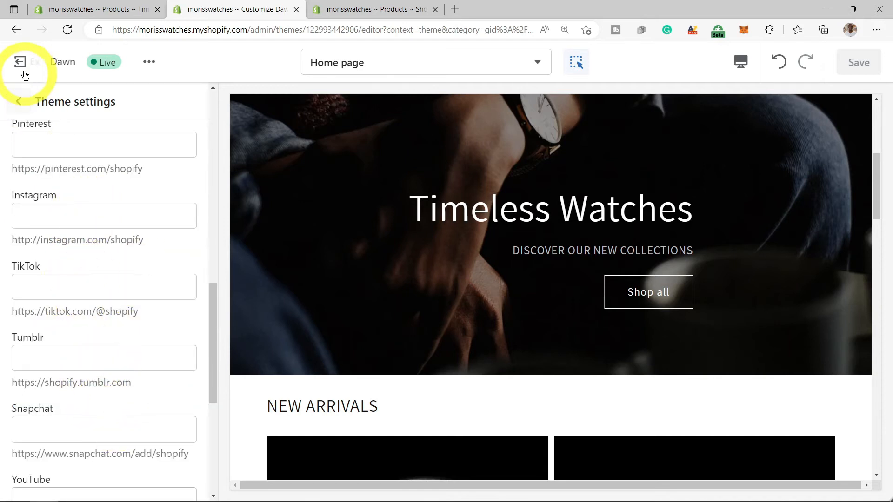
left_click(18, 101)
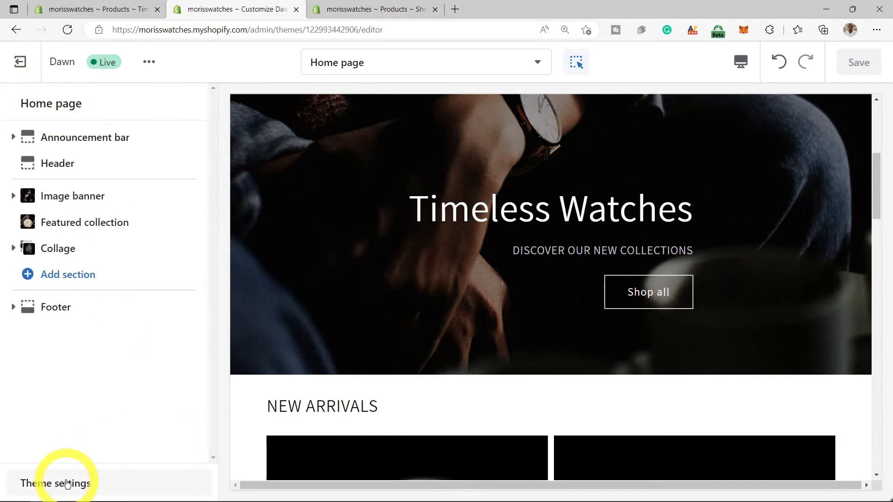
left_click(67, 484)
scroll(124, 331, "down", 5)
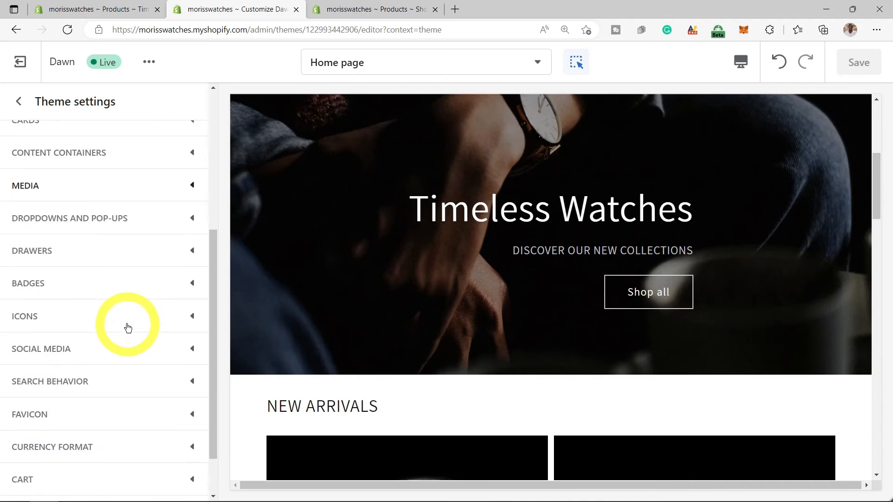
scroll(128, 329, "down", 2)
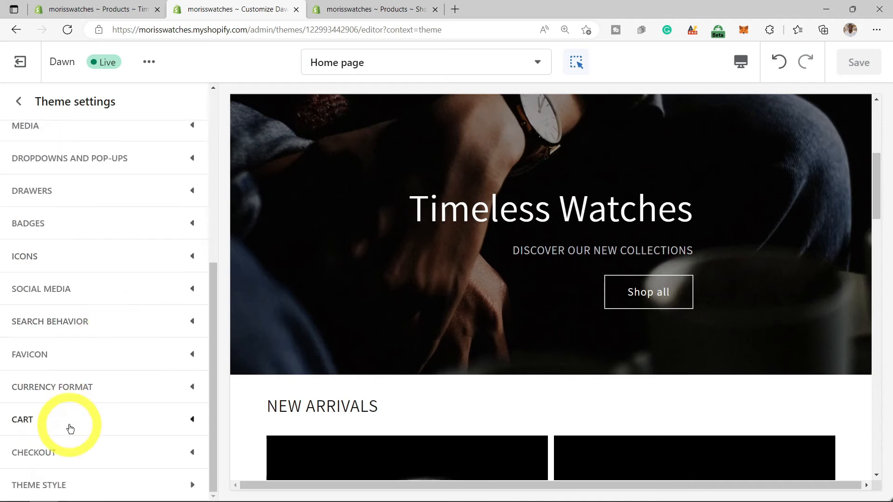
left_click(83, 357)
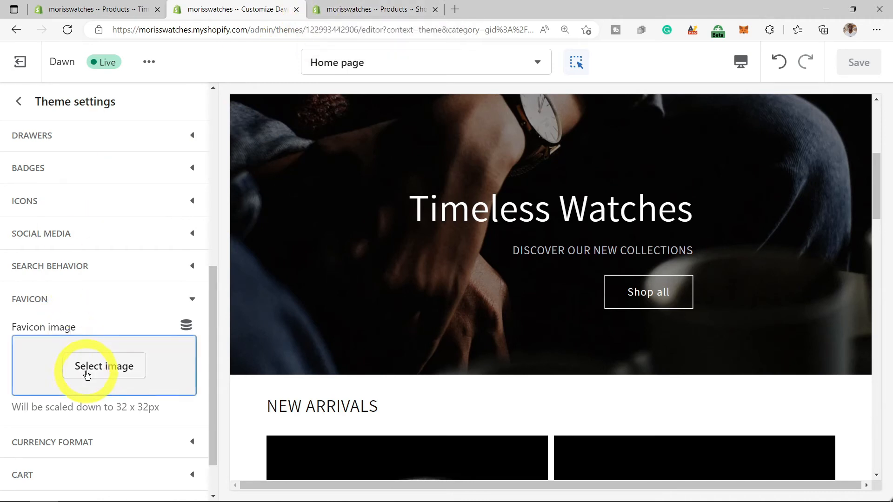
scroll(93, 368, "down", 1)
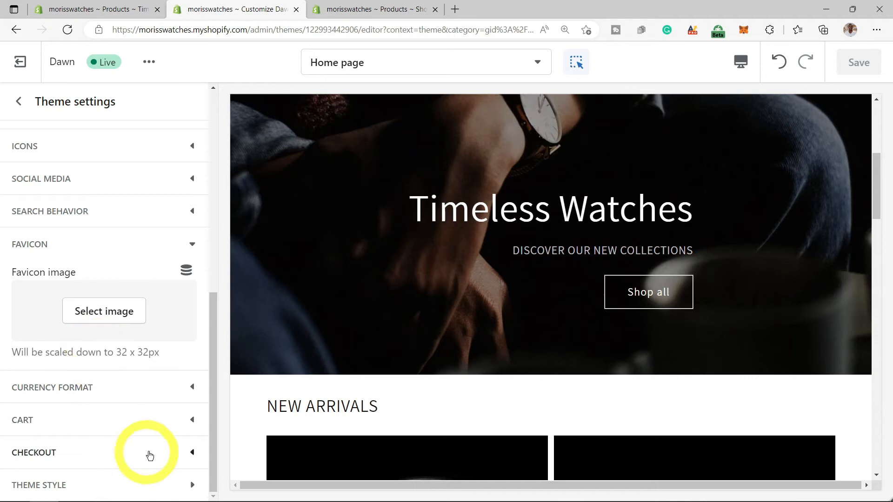
left_click(174, 453)
scroll(130, 349, "down", 3)
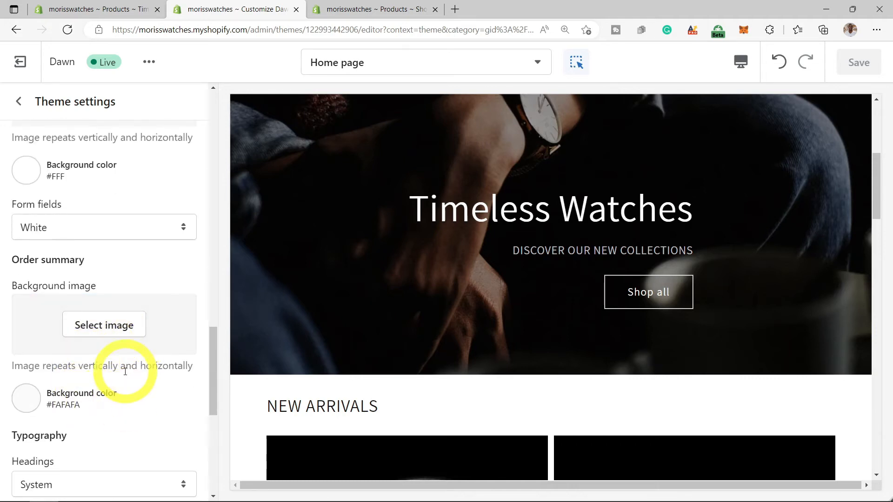
scroll(125, 372, "down", 5)
scroll(124, 376, "down", 2)
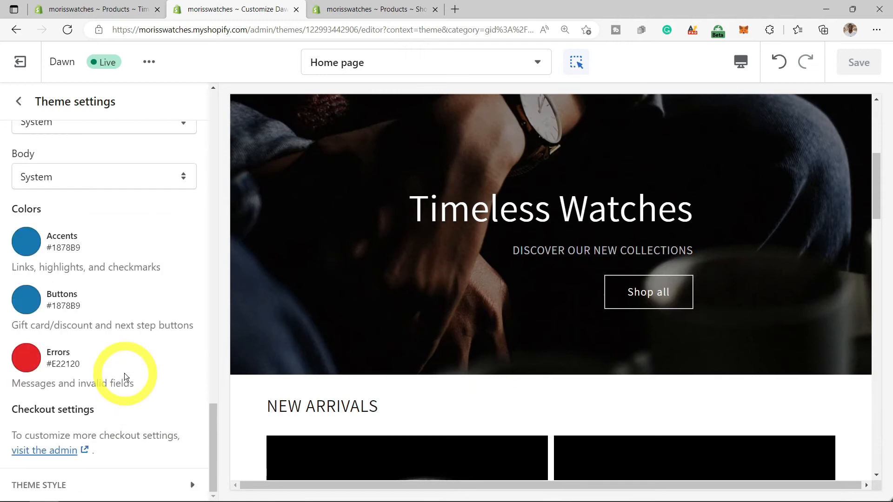
scroll(125, 374, "up", 6)
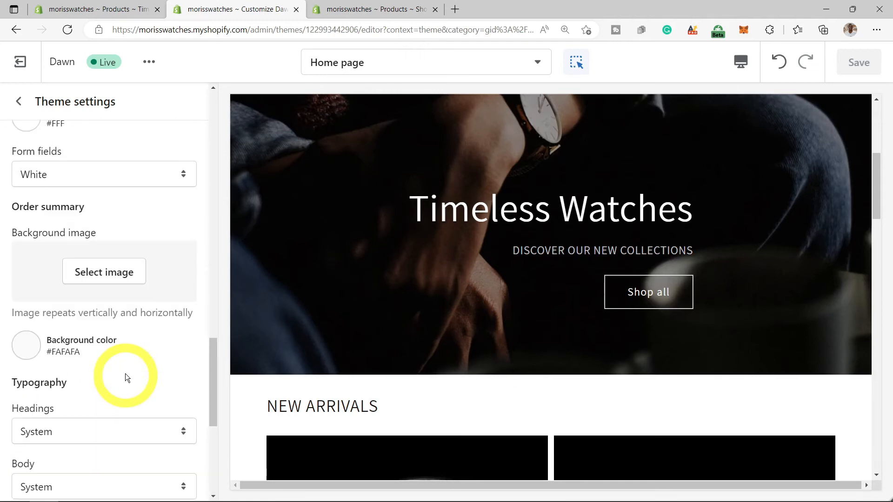
left_click(19, 102)
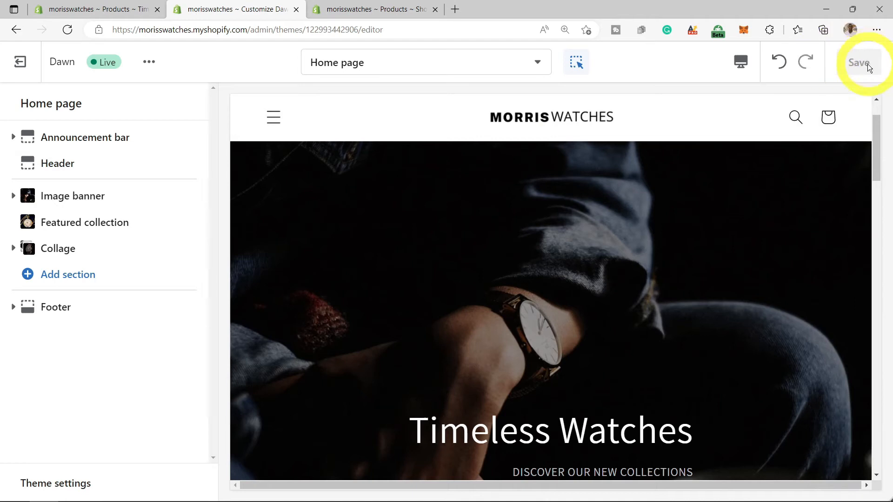
- Open the Header settings and scroll through the home page in Mobile preview
left_click(708, 129)
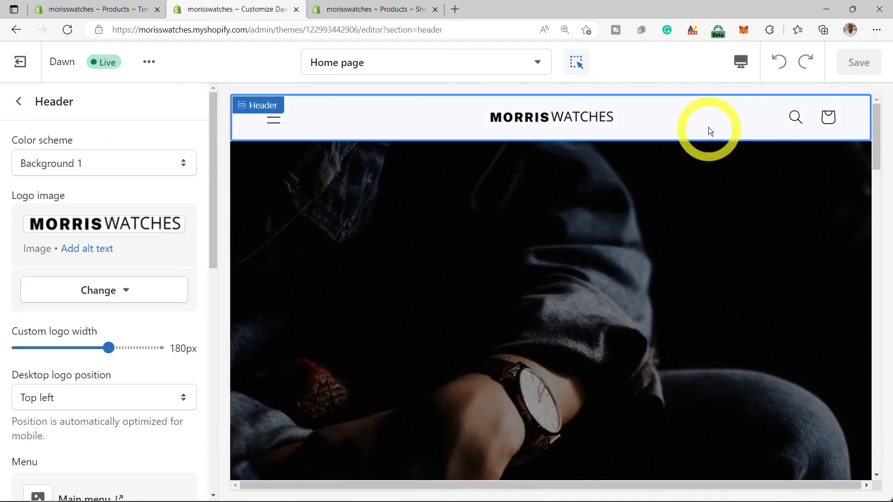
left_click(740, 61)
left_click(766, 105)
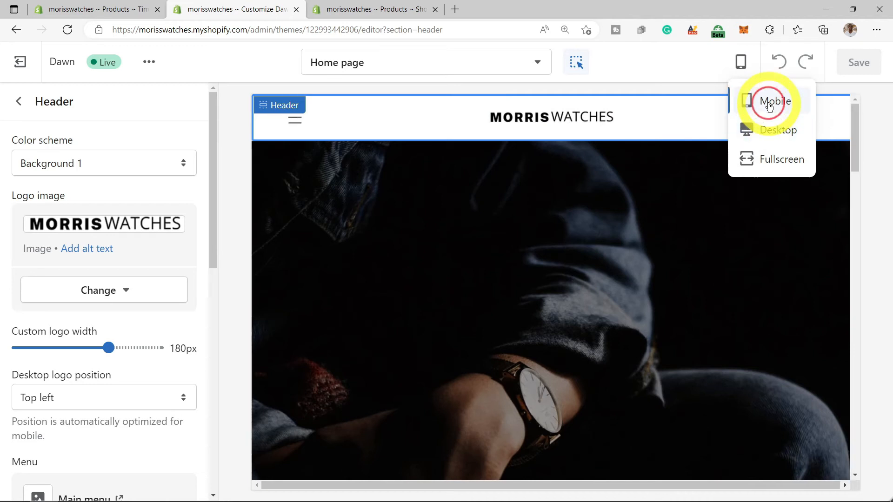
scroll(594, 231, "down", 3)
scroll(594, 231, "down", 10)
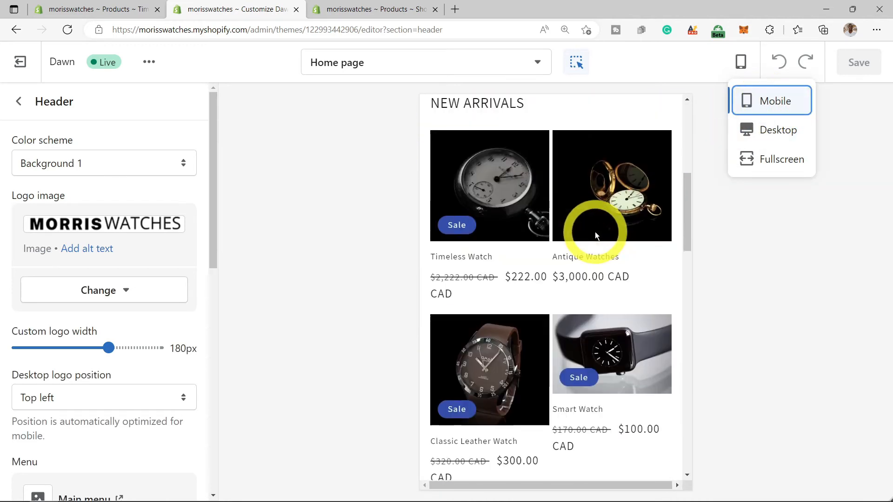
scroll(596, 231, "down", 3)
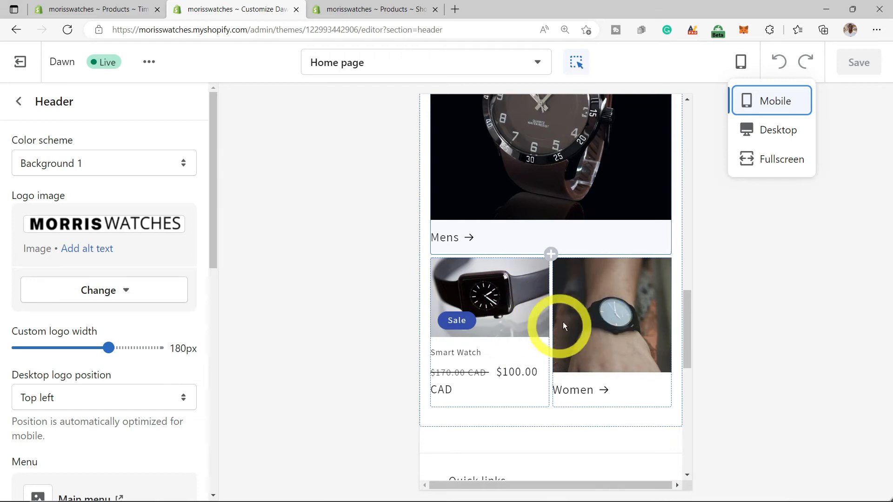
scroll(547, 327, "up", 8)
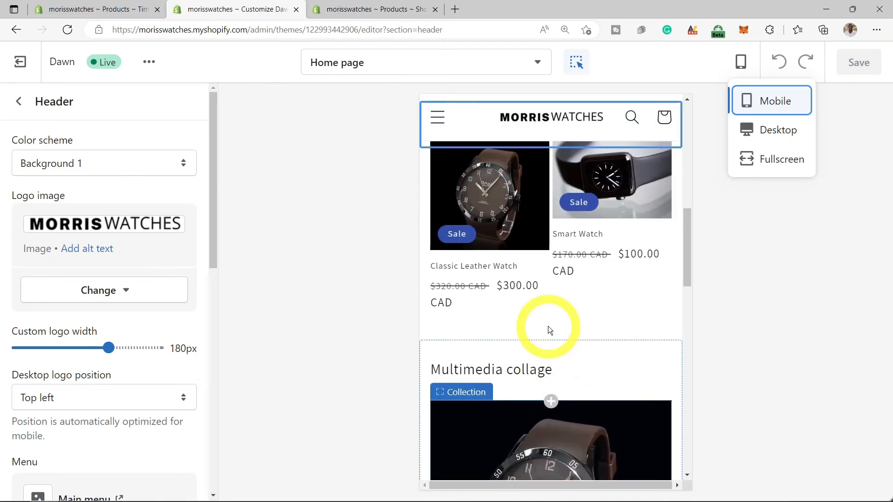
scroll(549, 326, "up", 1)
scroll(549, 325, "up", 1)
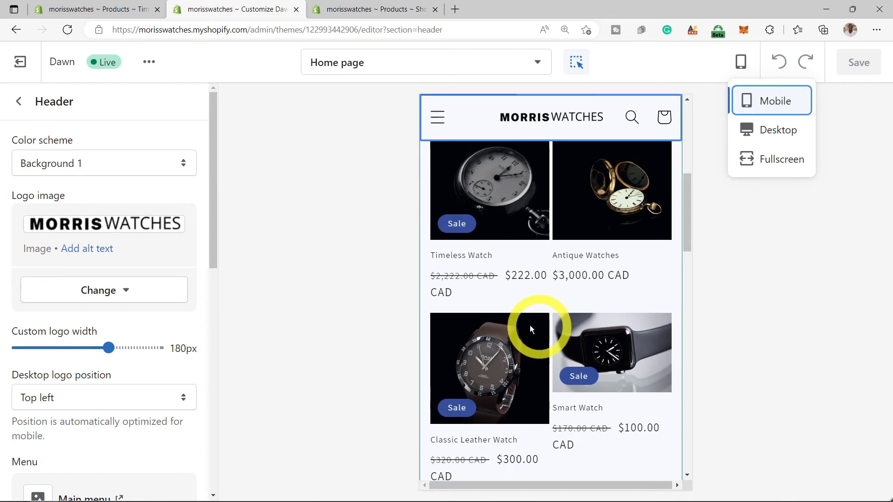
scroll(505, 313, "up", 3)
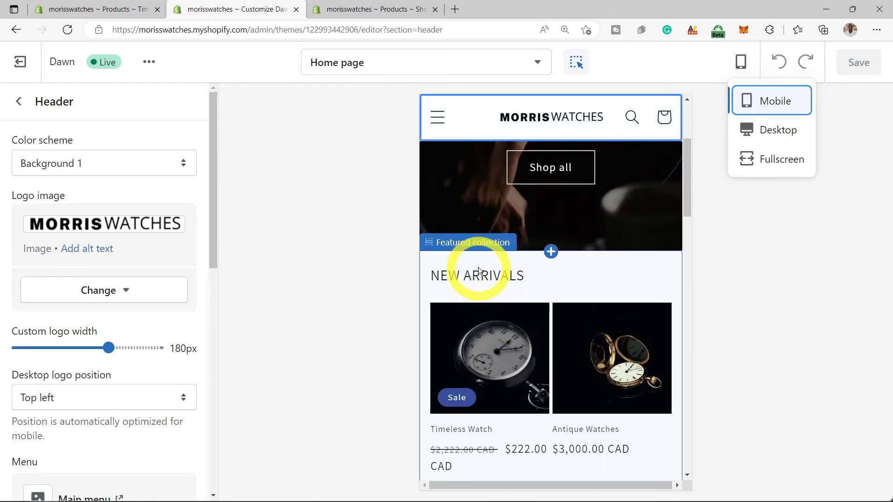
- Set the Featured collection's number of columns on mobile to 1 column
left_click(481, 252)
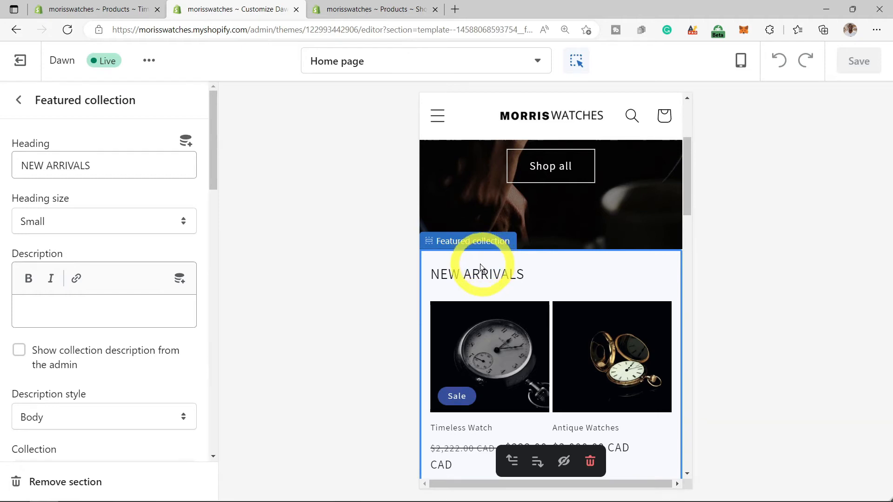
scroll(135, 331, "down", 6)
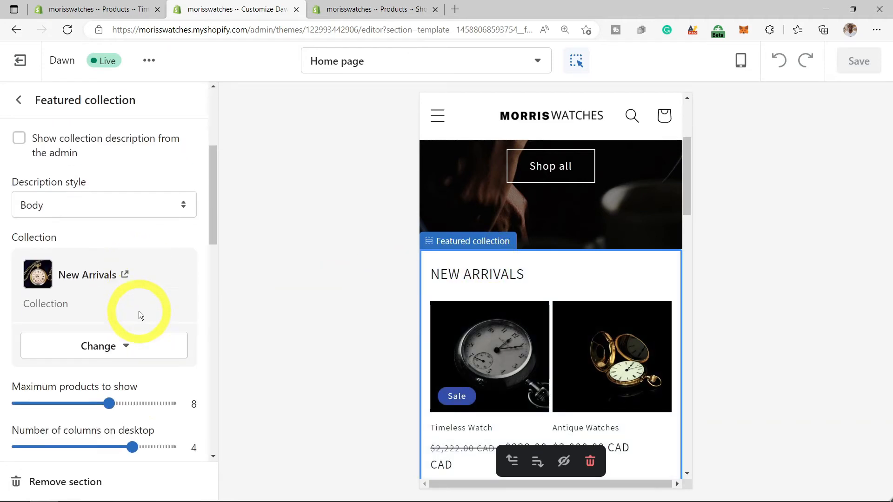
scroll(140, 311, "down", 3)
scroll(153, 311, "down", 5)
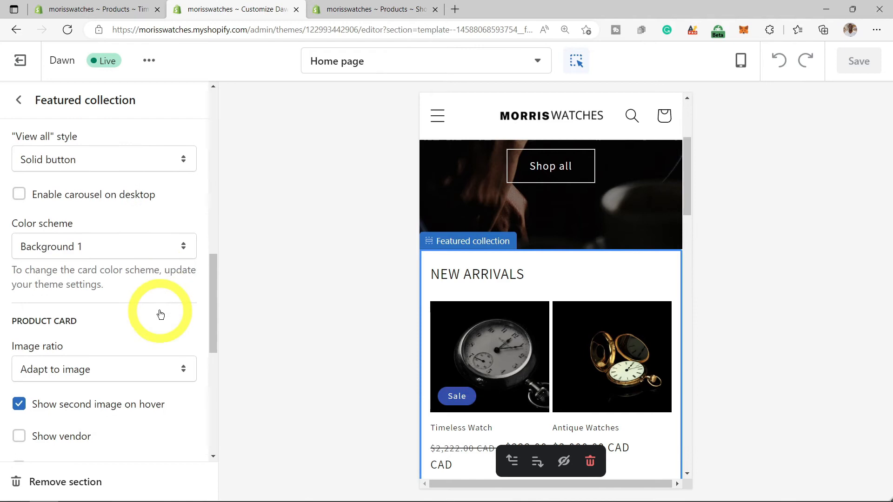
scroll(159, 311, "down", 5)
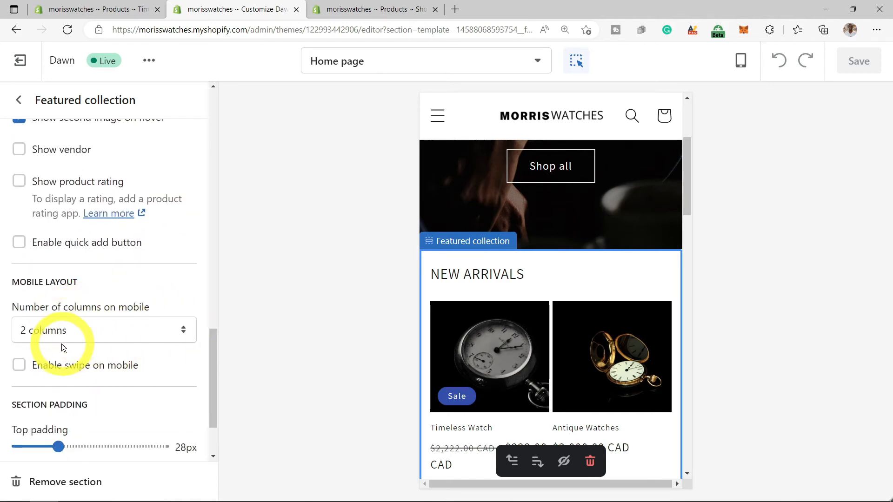
left_click(181, 333)
left_click(95, 352)
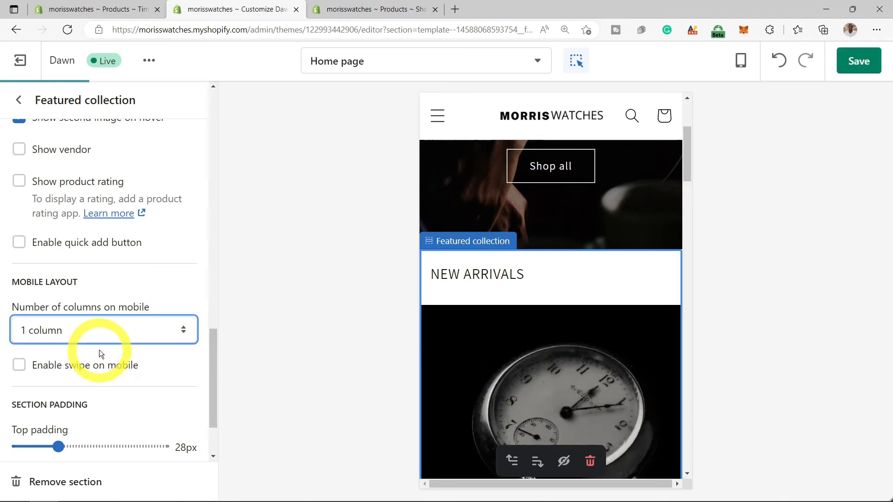
- Scroll the preview and select the Smart Watch product tile
scroll(598, 329, "down", 8)
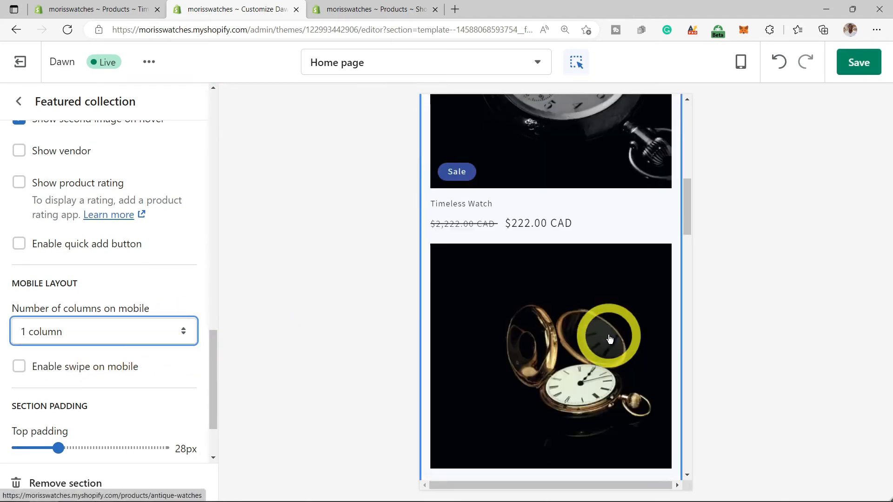
scroll(610, 338, "down", 15)
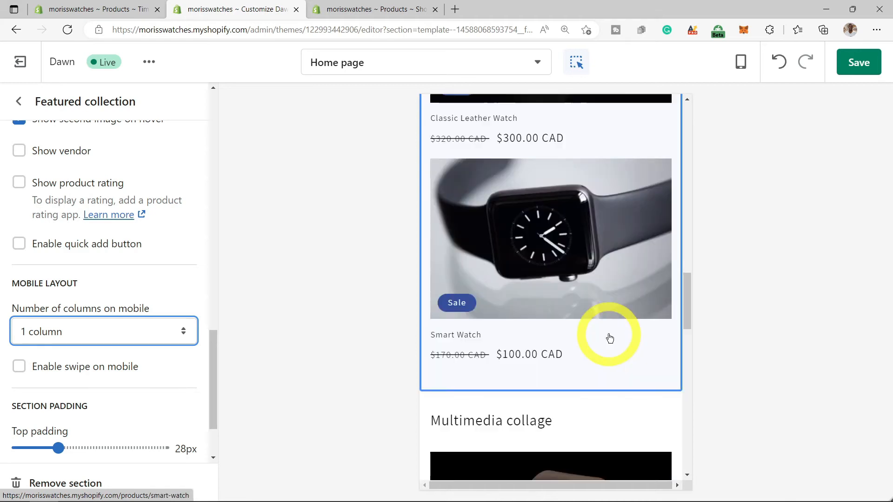
scroll(608, 334, "down", 8)
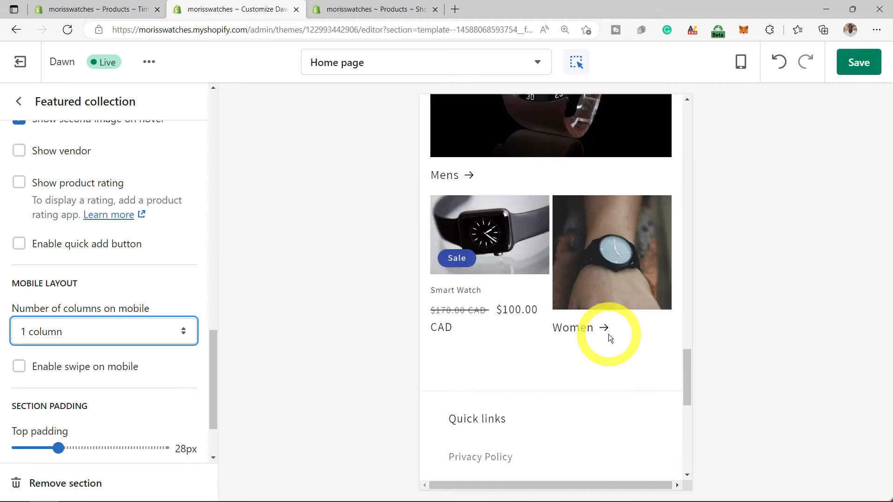
left_click(520, 224)
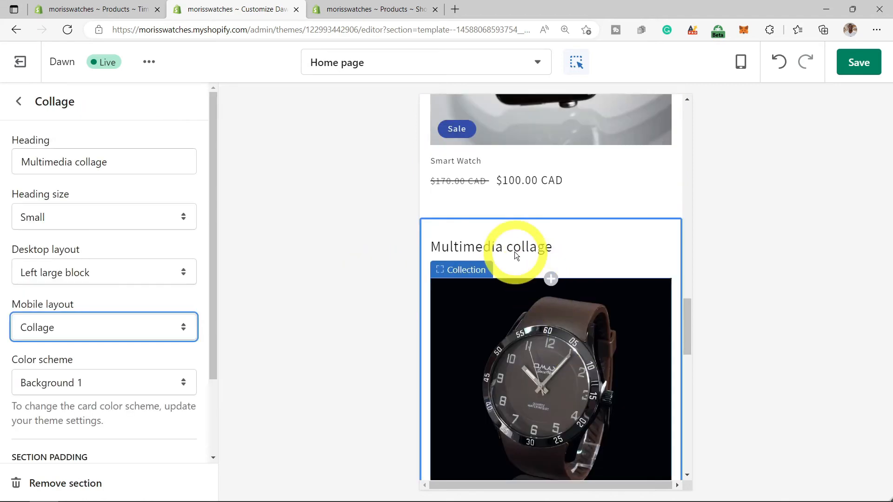
- Change the Collage section's mobile layout from Collage to Column and save the theme
left_click(500, 246)
left_click(484, 261)
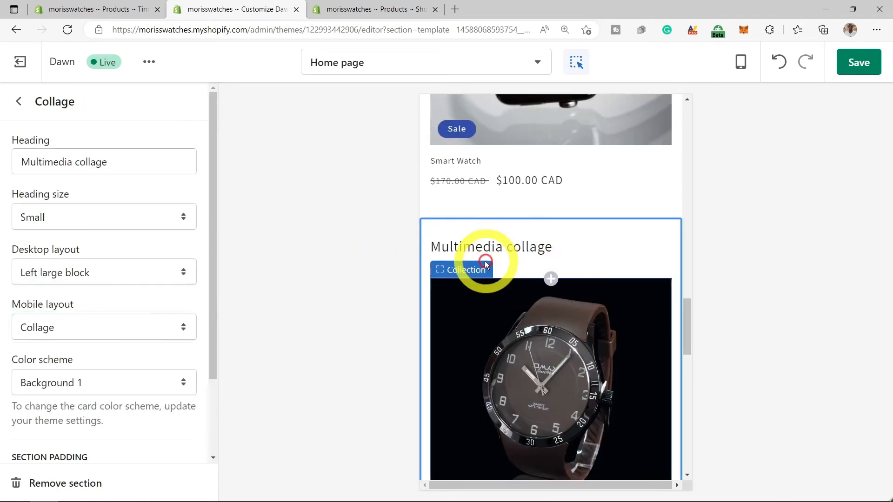
scroll(191, 361, "down", 1)
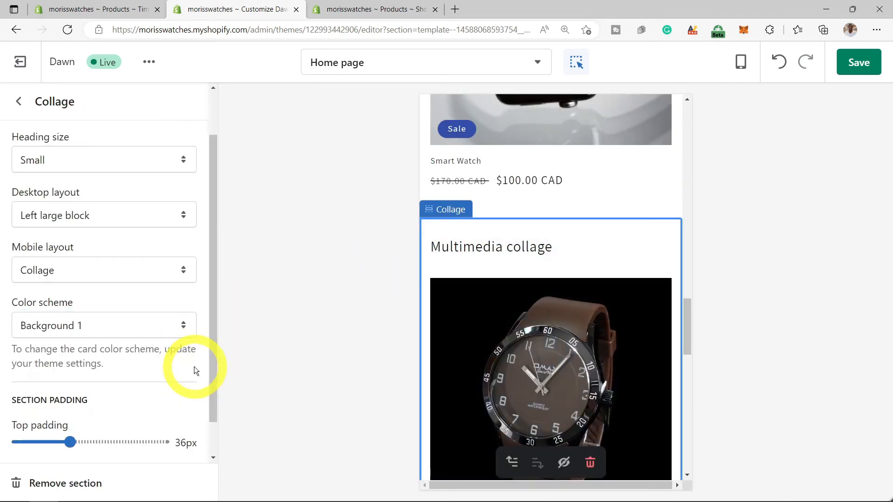
left_click(184, 270)
left_click(119, 307)
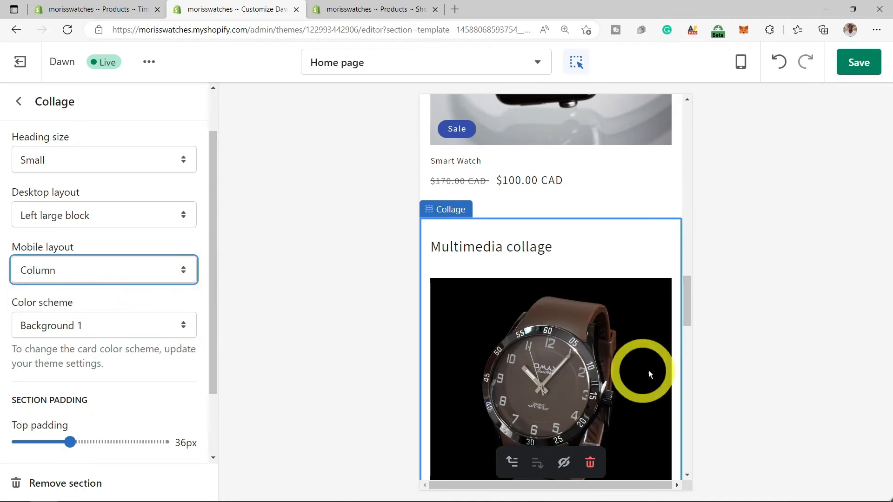
scroll(659, 371, "down", 5)
scroll(658, 371, "down", 10)
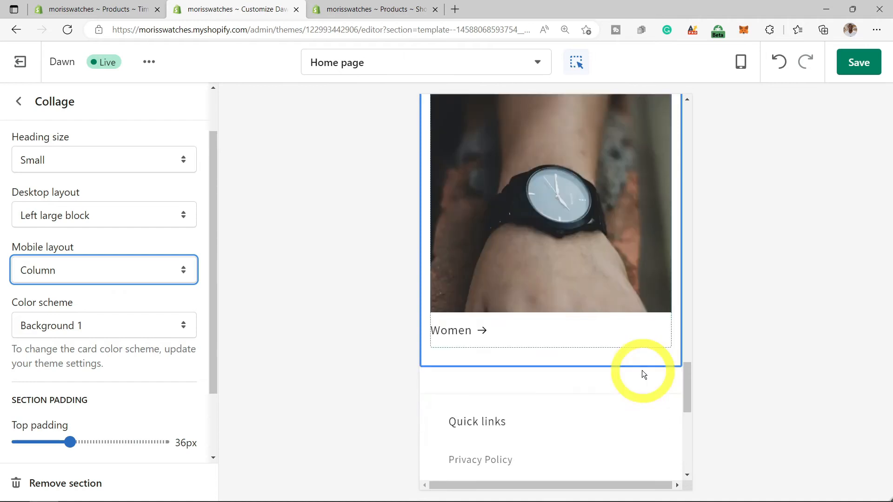
scroll(635, 375, "up", 15)
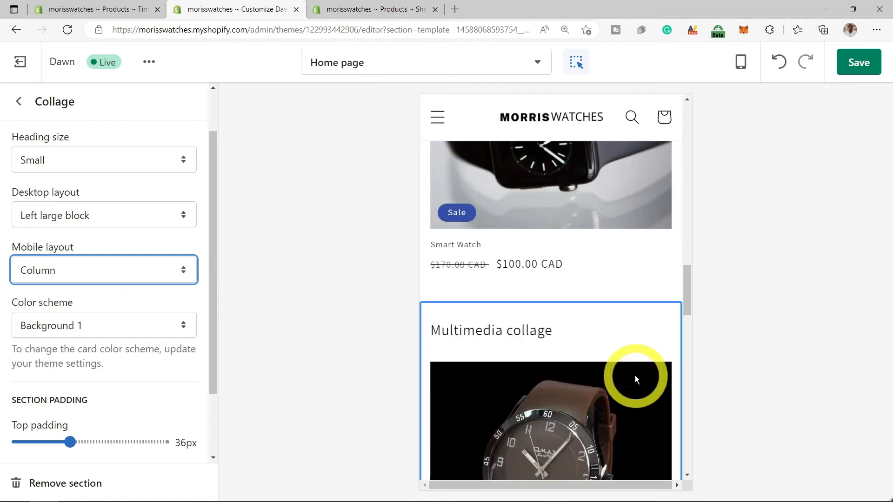
scroll(635, 375, "up", 10)
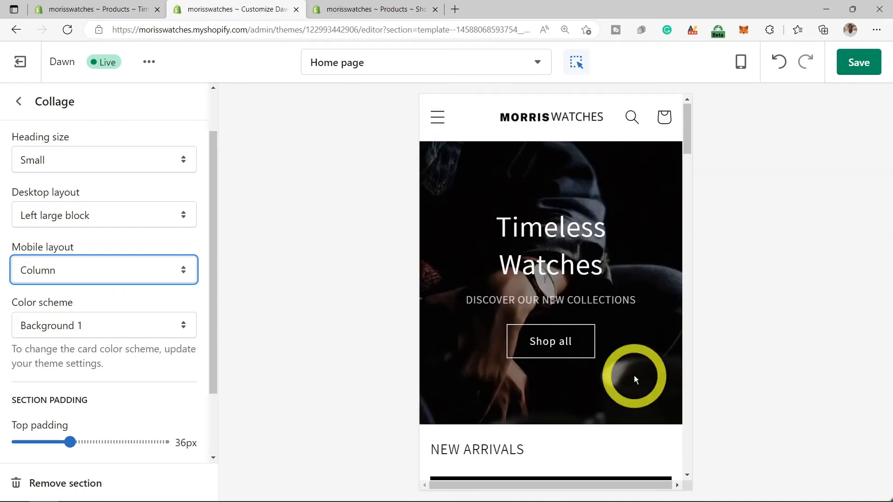
left_click(856, 64)
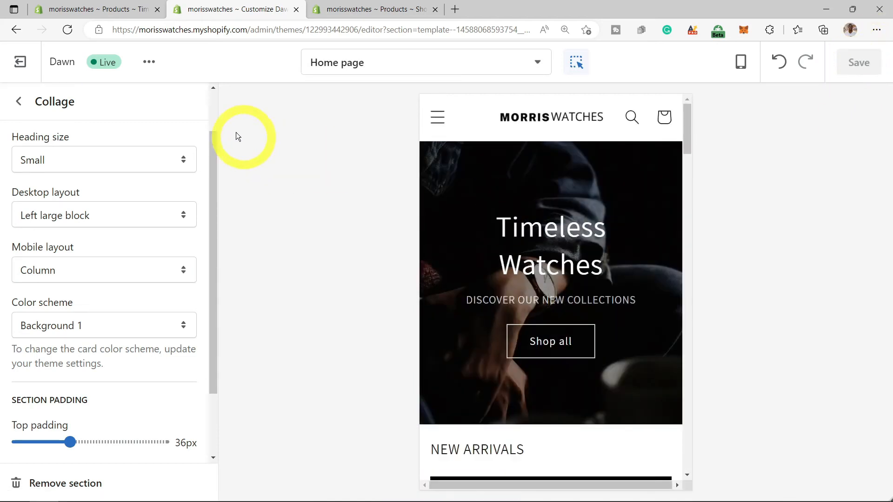
- Exit the theme editor and enter 'Morris Watches' as the homepage title in Preferences
left_click(18, 101)
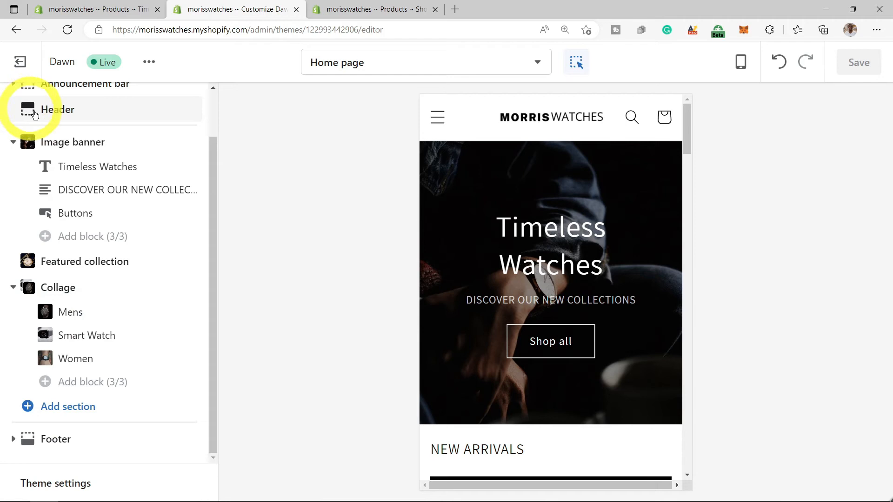
scroll(84, 157, "up", 1)
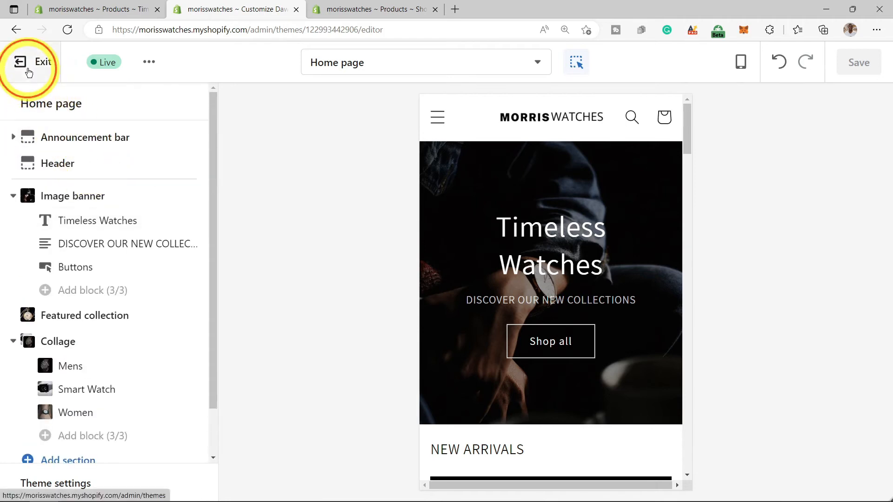
left_click(28, 73)
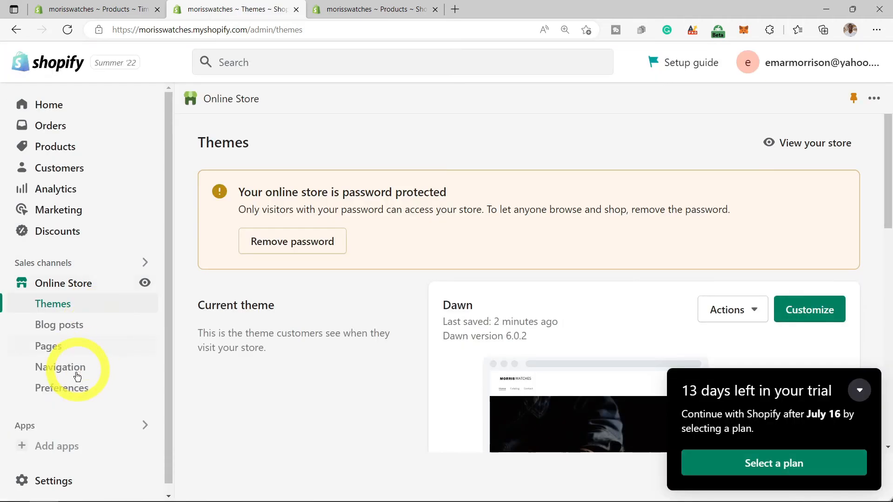
left_click(64, 393)
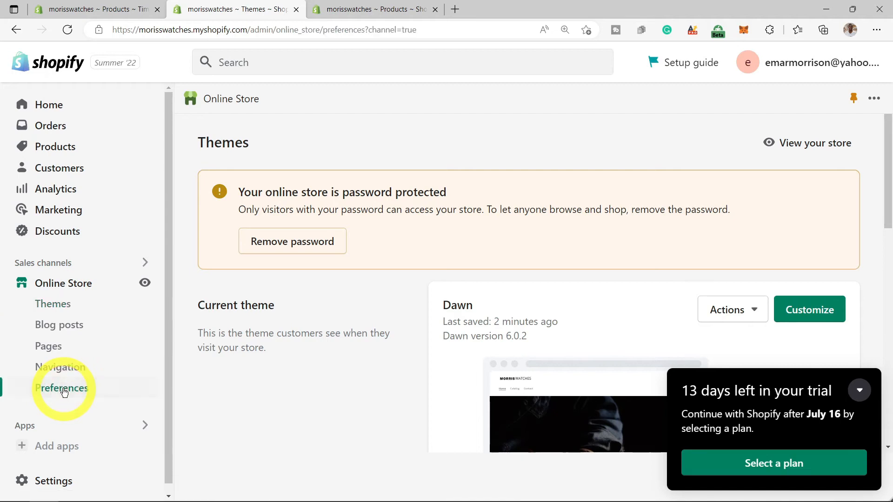
left_click(470, 215)
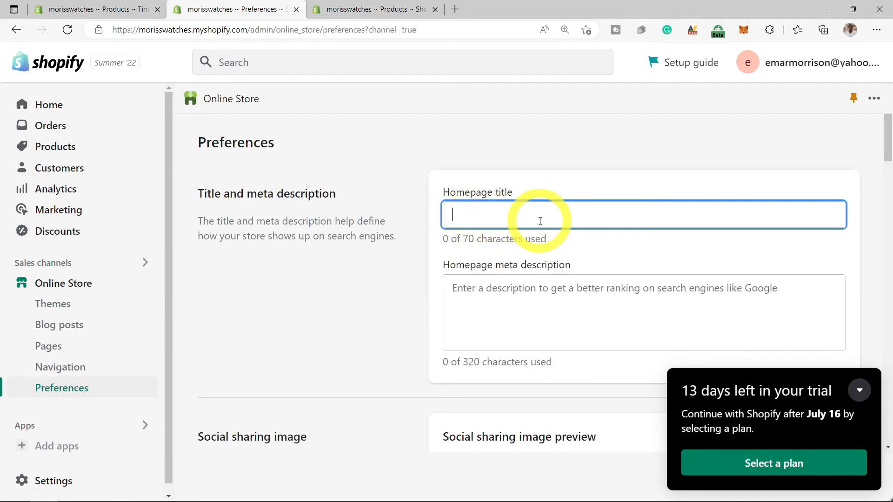
type("Morris Watches")
left_click(500, 286)
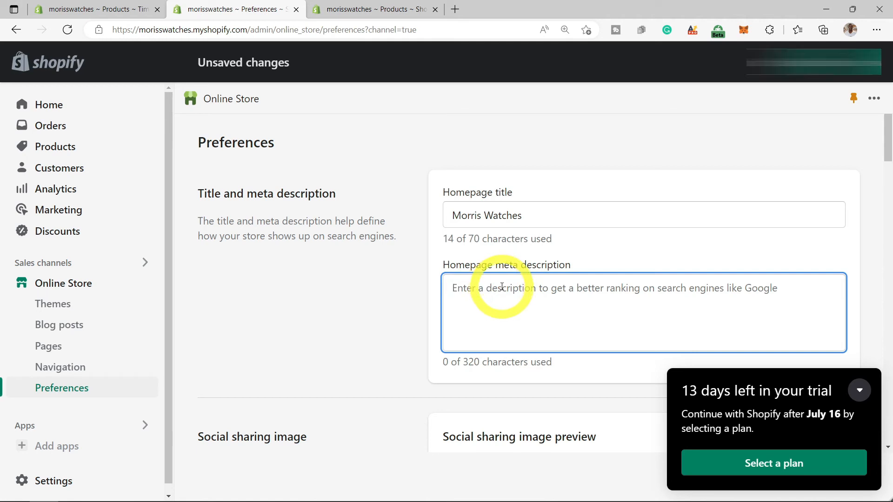
- Copy the social sharing image explanation text on the Preferences page
scroll(502, 287, "down", 1)
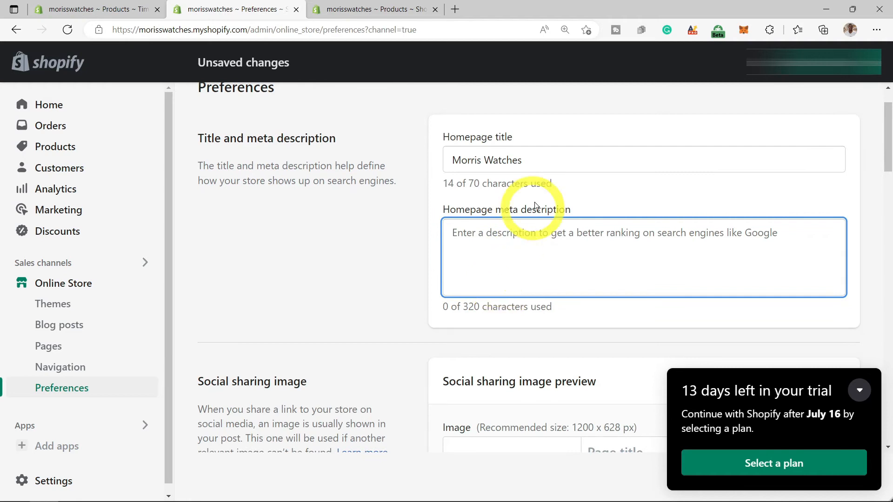
scroll(272, 419, "down", 1)
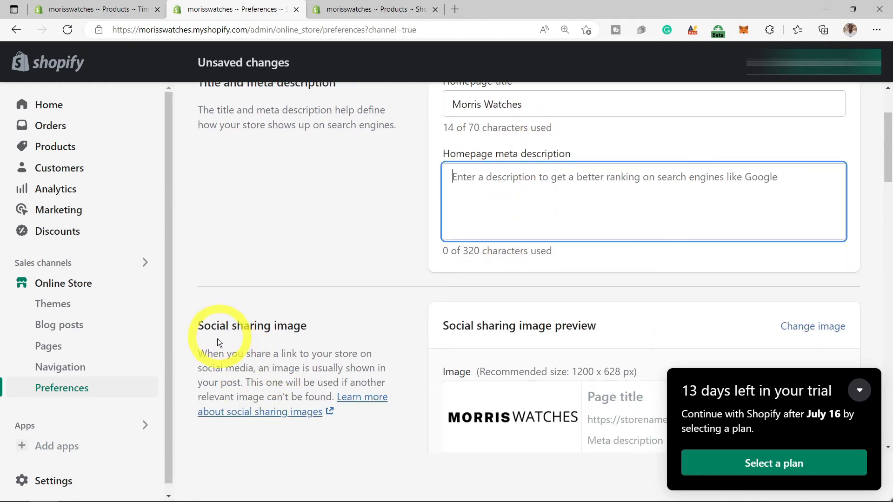
left_click_drag(201, 352, 374, 382)
right_click(350, 375)
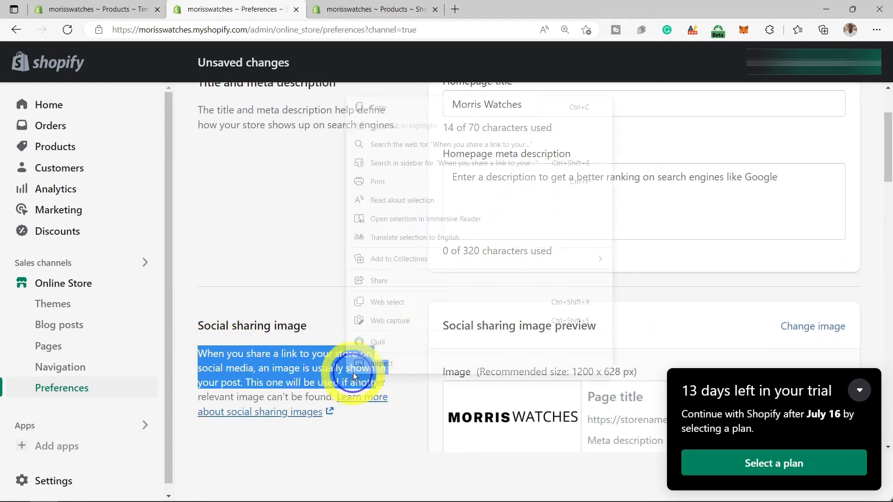
left_click(378, 108)
- Scroll through the remaining preferences and follow the 'pick a plan' link
scroll(622, 274, "down", 8)
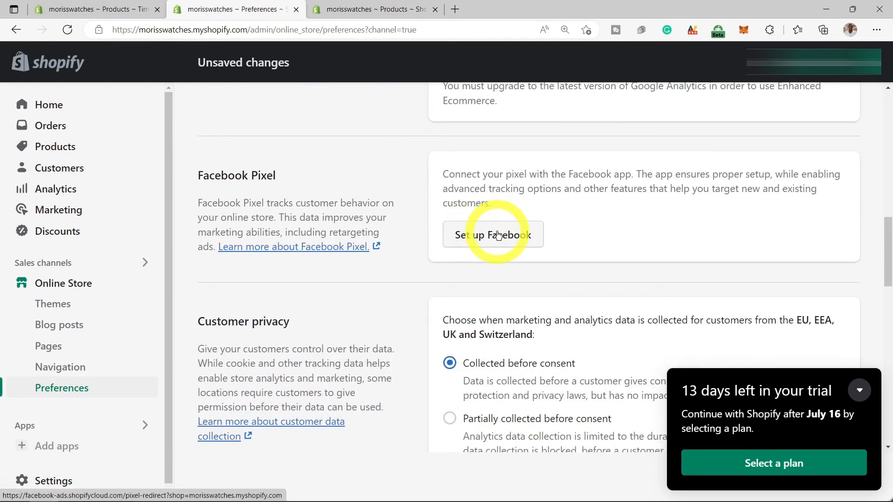
scroll(498, 235, "down", 6)
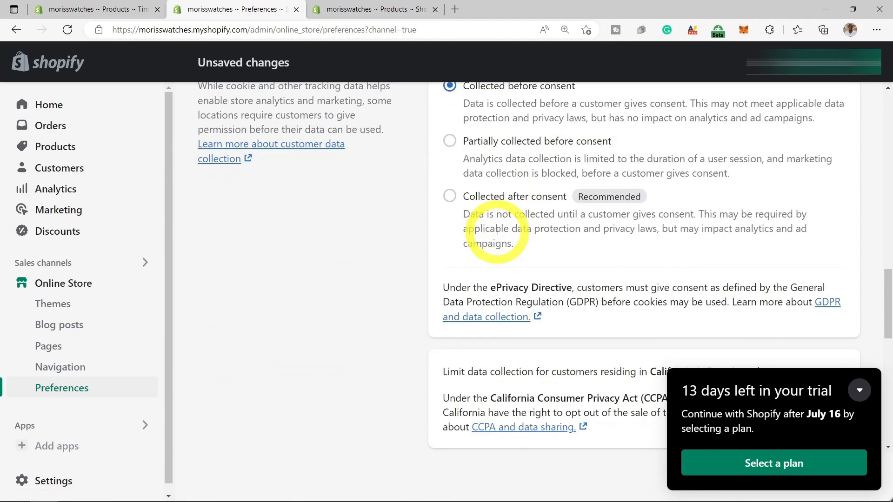
scroll(495, 230, "up", 2)
scroll(522, 232, "down", 7)
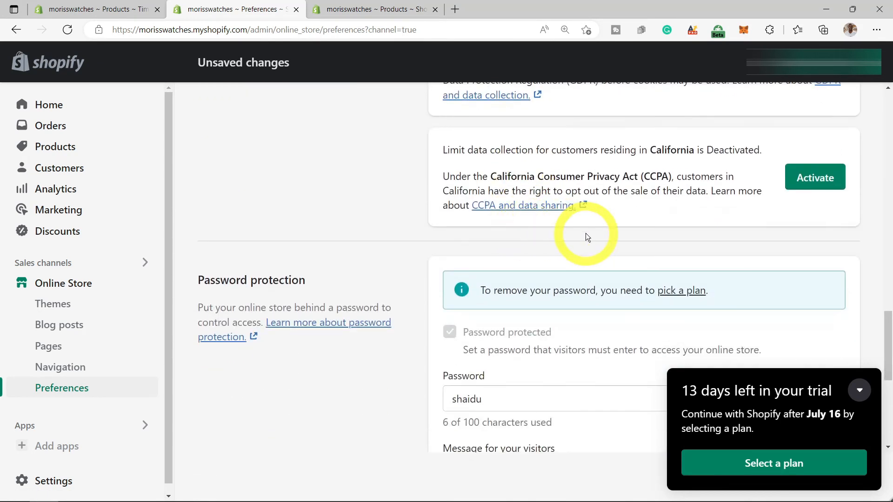
scroll(774, 157, "up", 12)
scroll(774, 158, "down", 4)
scroll(774, 160, "down", 12)
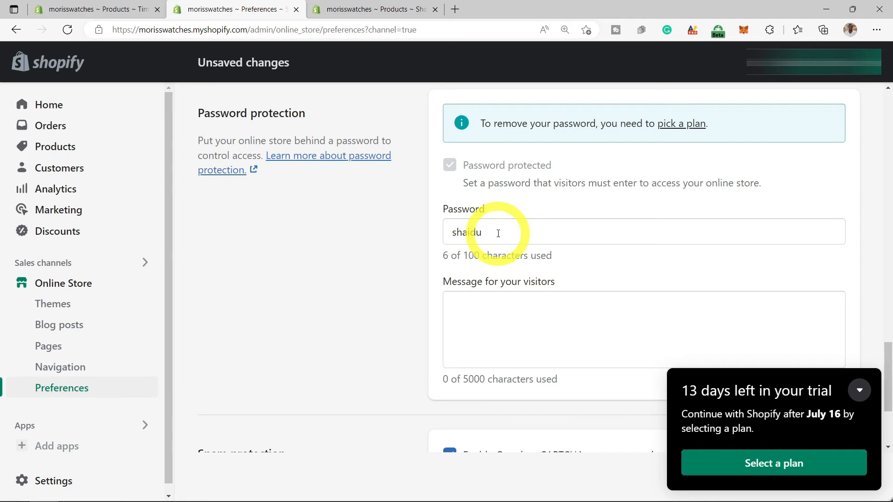
left_click(677, 124)
- Discard unsaved changes, choose Basic Shopify, and start the plan with monthly billing
left_click(615, 321)
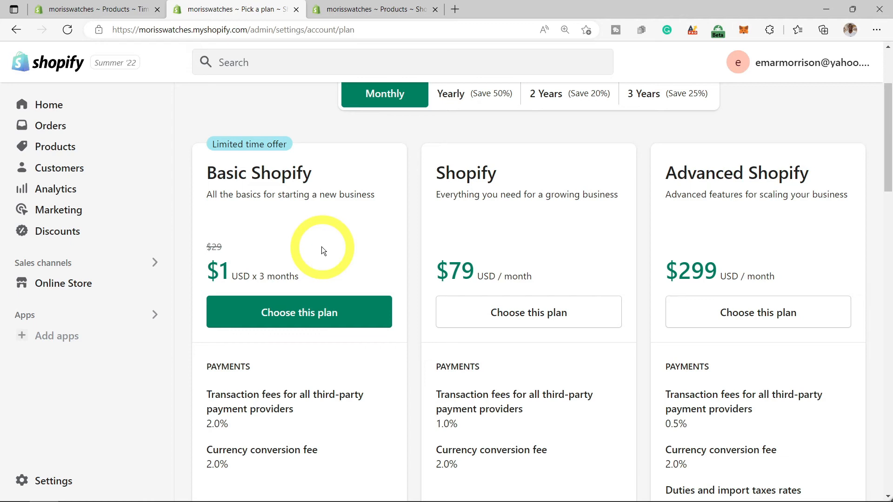
scroll(322, 246, "down", 1)
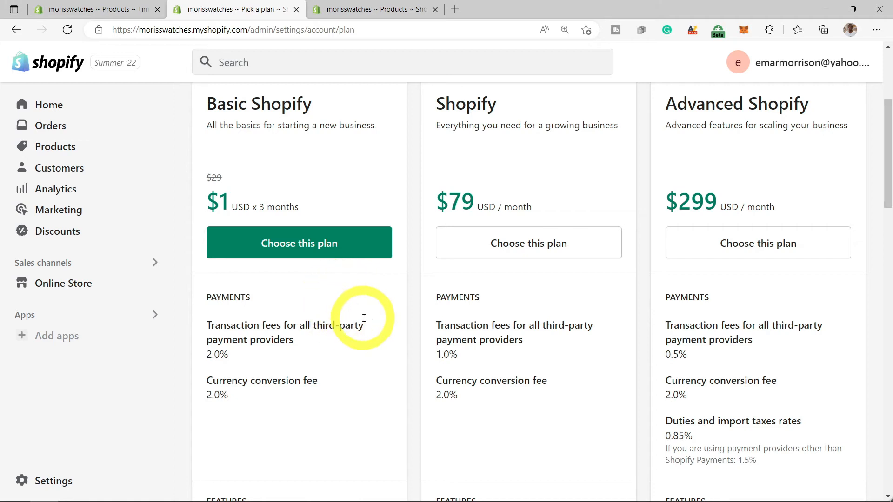
scroll(528, 319, "up", 2)
scroll(440, 272, "up", 7)
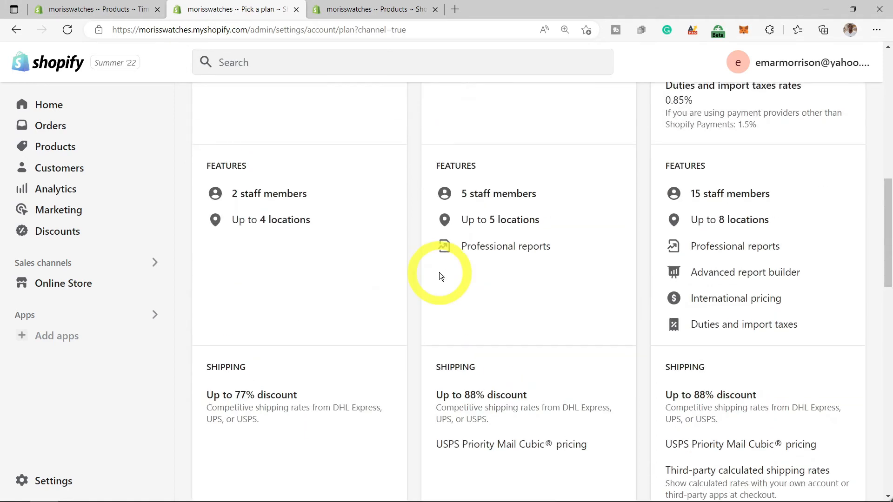
scroll(439, 272, "up", 2)
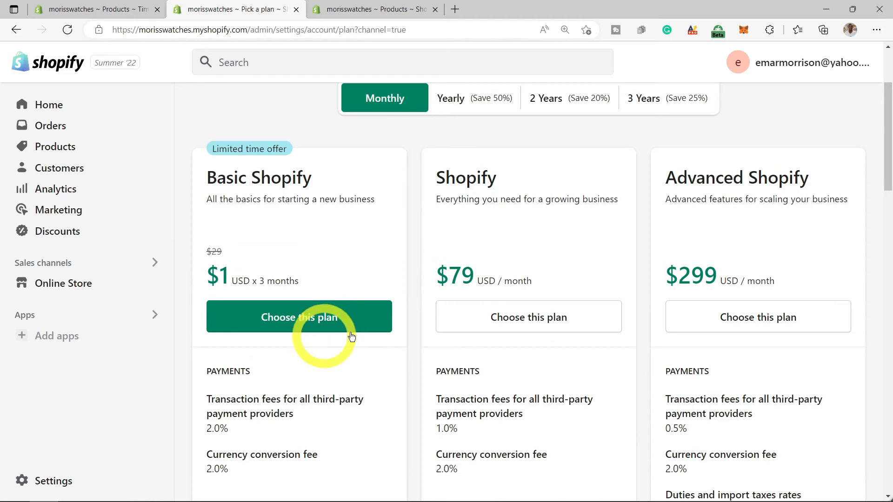
left_click(318, 334)
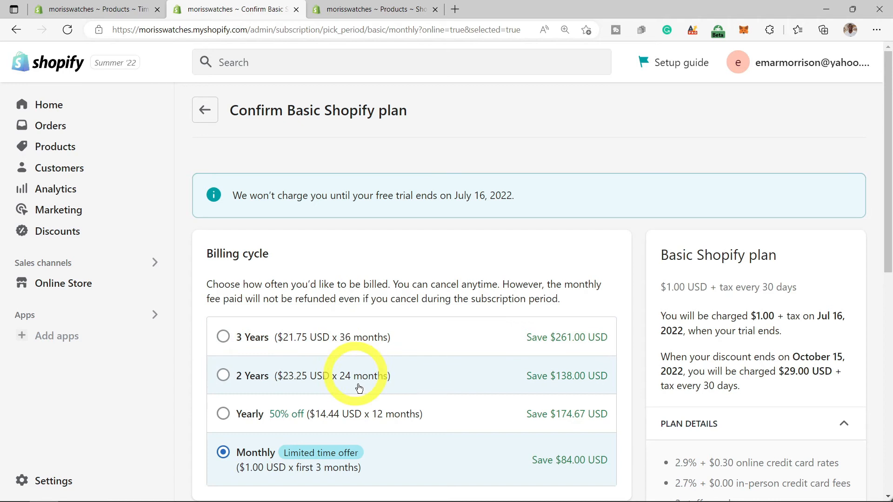
scroll(362, 391, "down", 9)
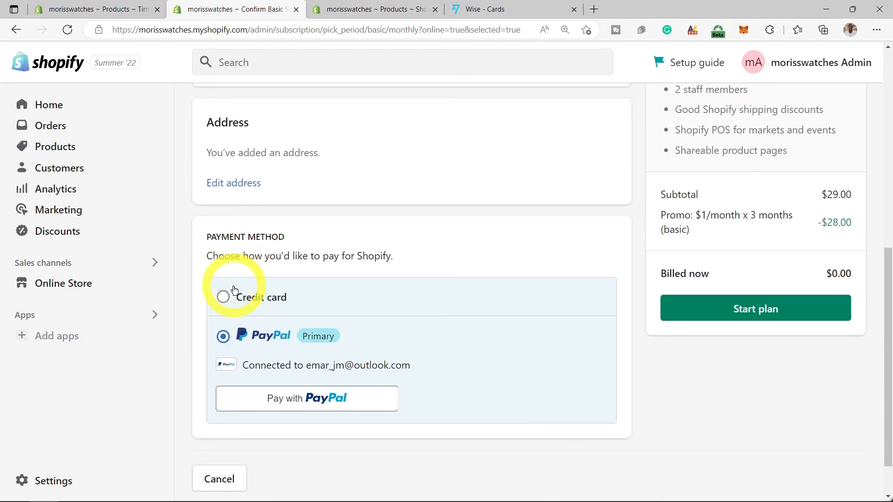
left_click(748, 314)
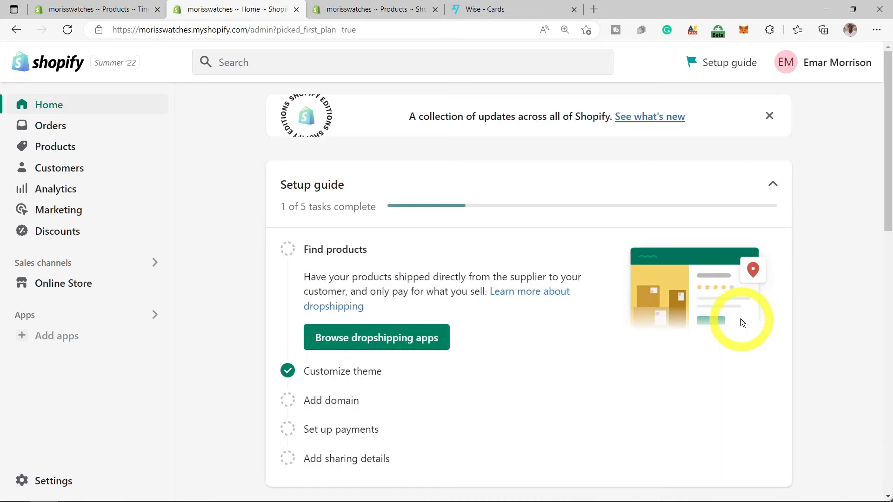
- Uncheck Password protected in Online Store Preferences, save, and close the store-is-open notice
left_click(61, 288)
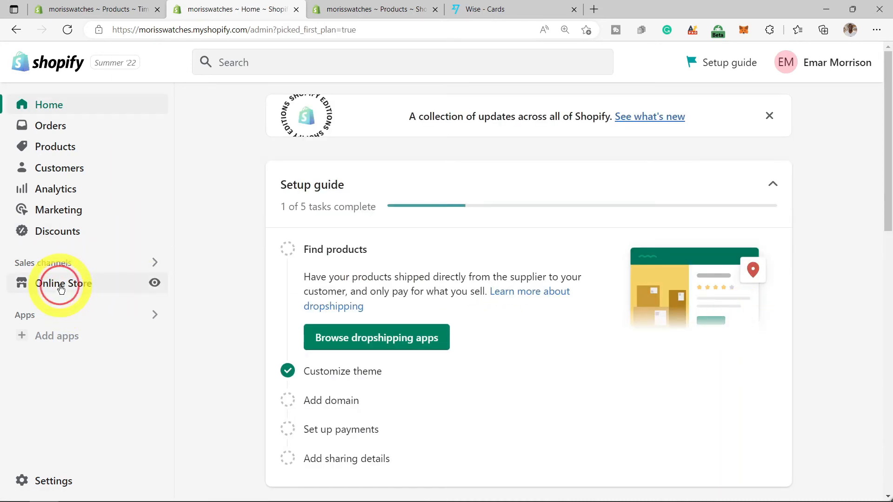
left_click(59, 390)
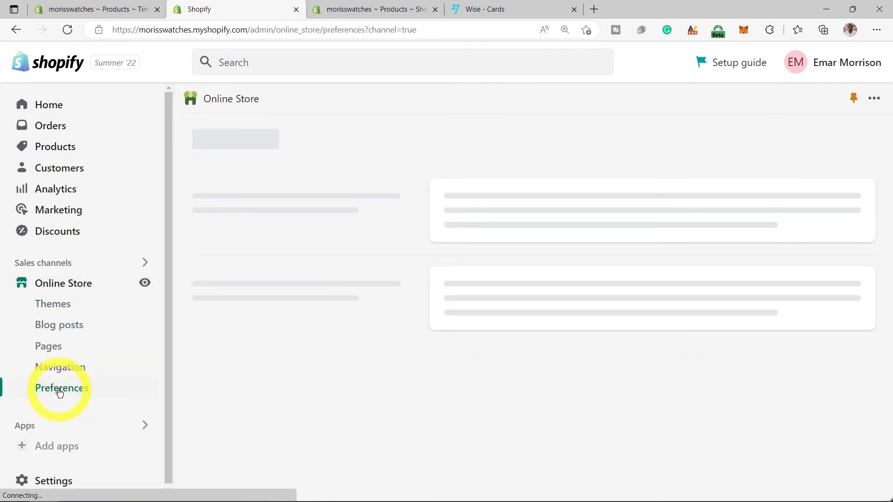
scroll(350, 360, "down", 20)
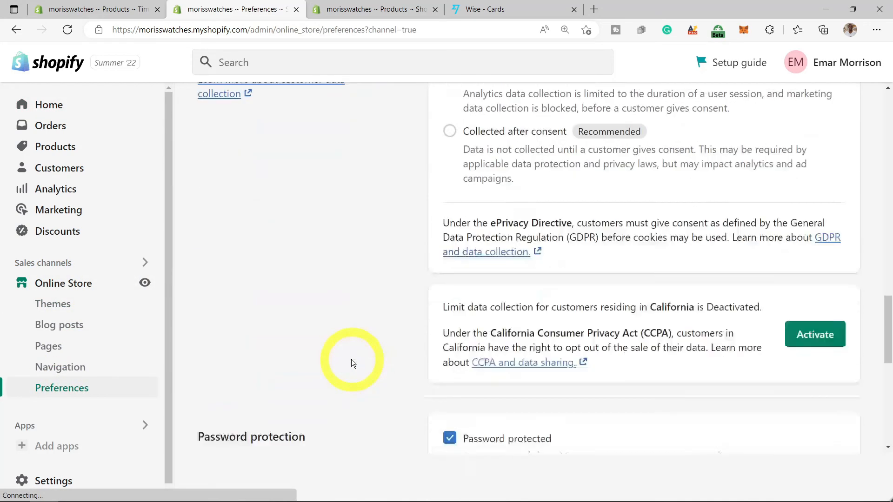
scroll(351, 359, "down", 5)
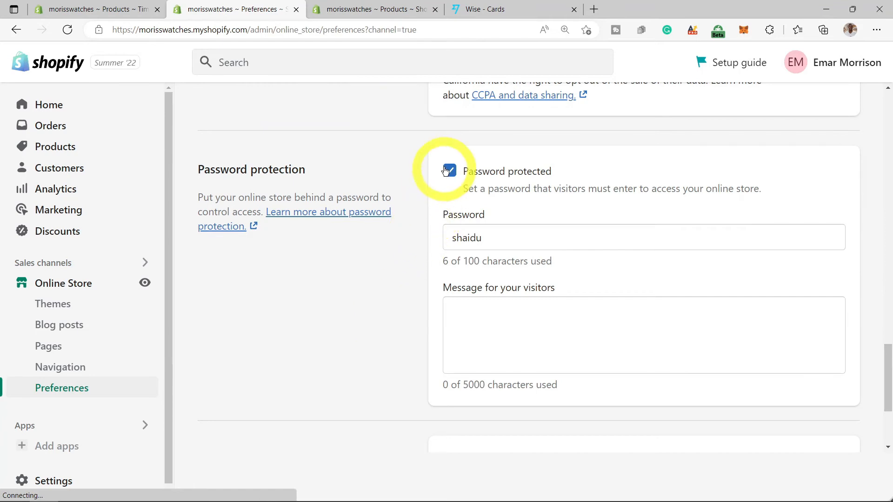
left_click(449, 173)
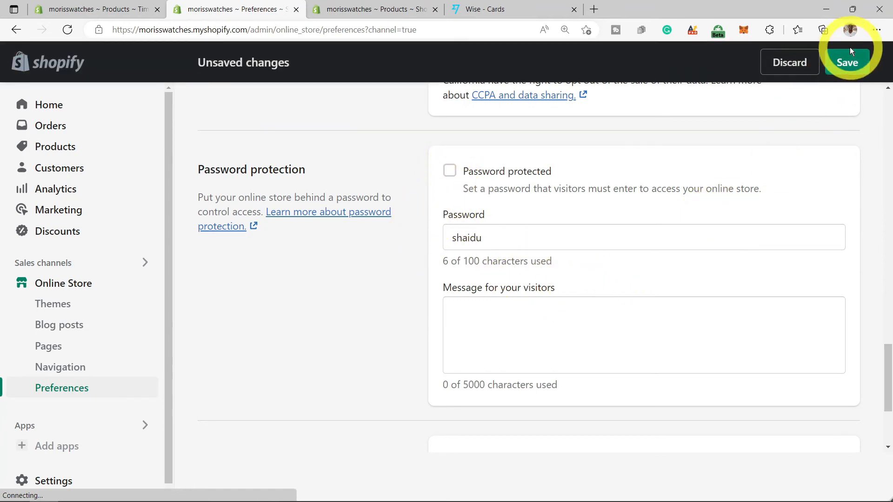
left_click(847, 62)
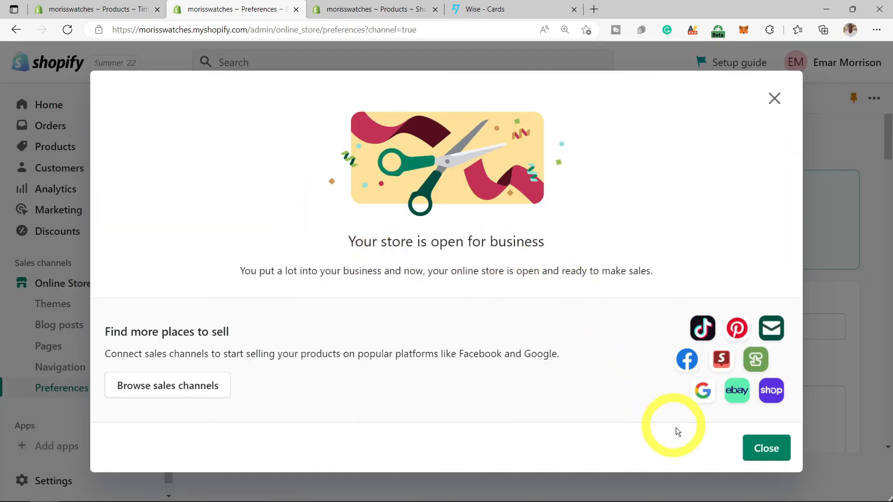
left_click(767, 449)
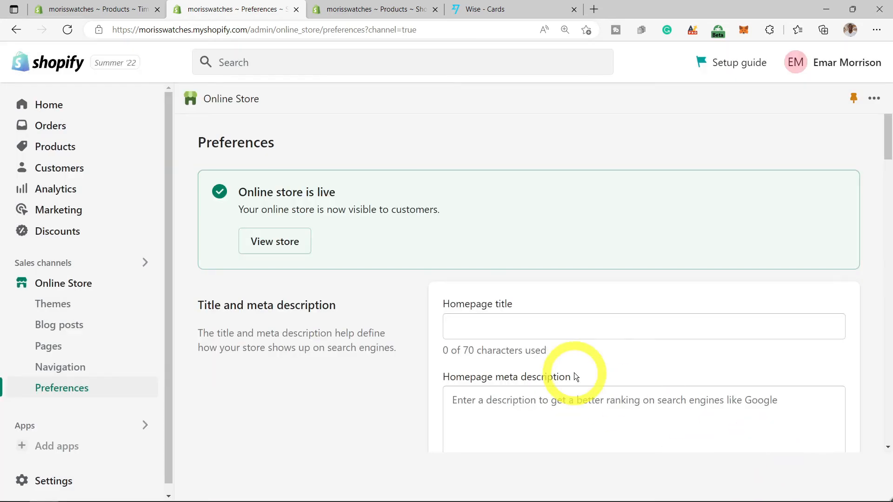
- Open the live storefront in a new tab and scroll through its home page
left_click(294, 246)
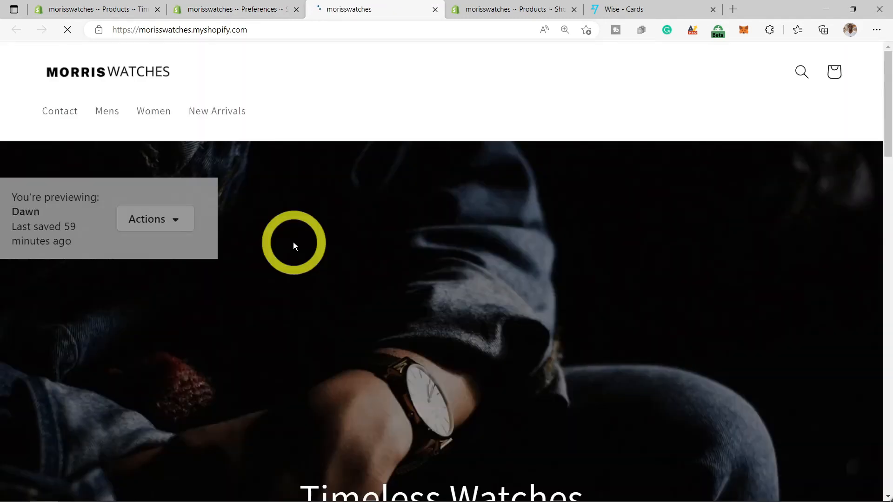
scroll(293, 244, "down", 4)
scroll(293, 246, "down", 10)
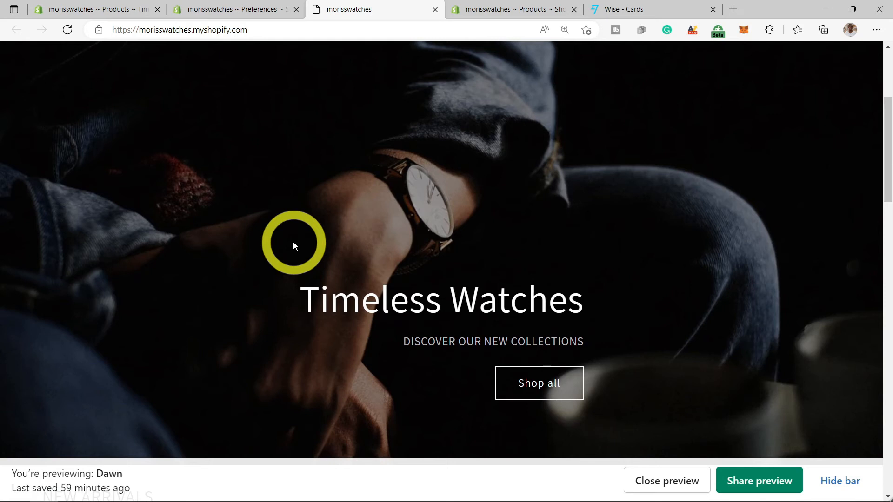
scroll(294, 246, "down", 8)
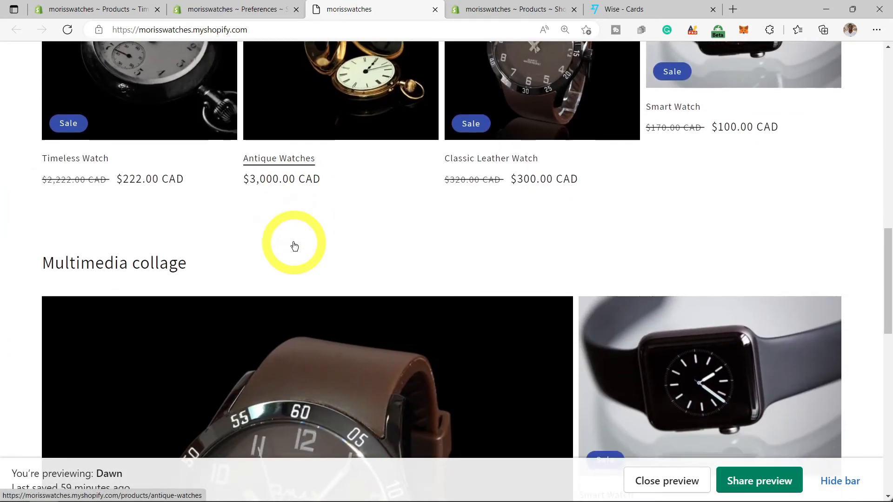
scroll(294, 246, "down", 10)
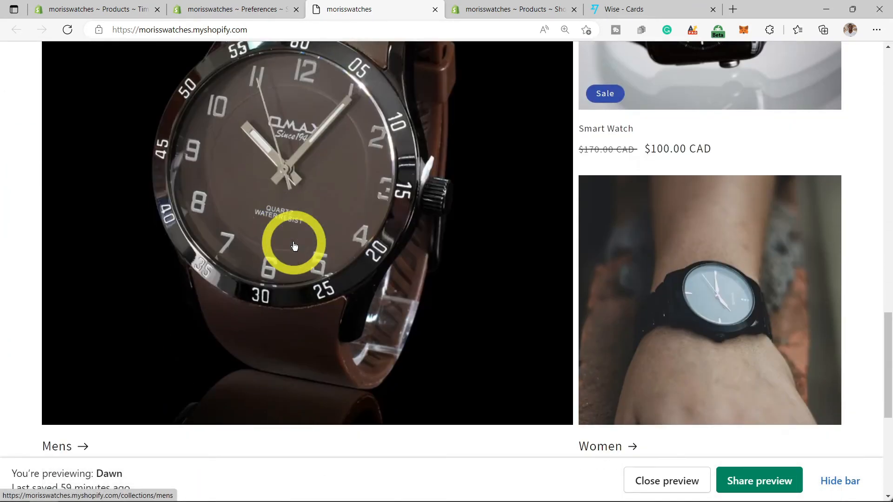
scroll(294, 247, "up", 6)
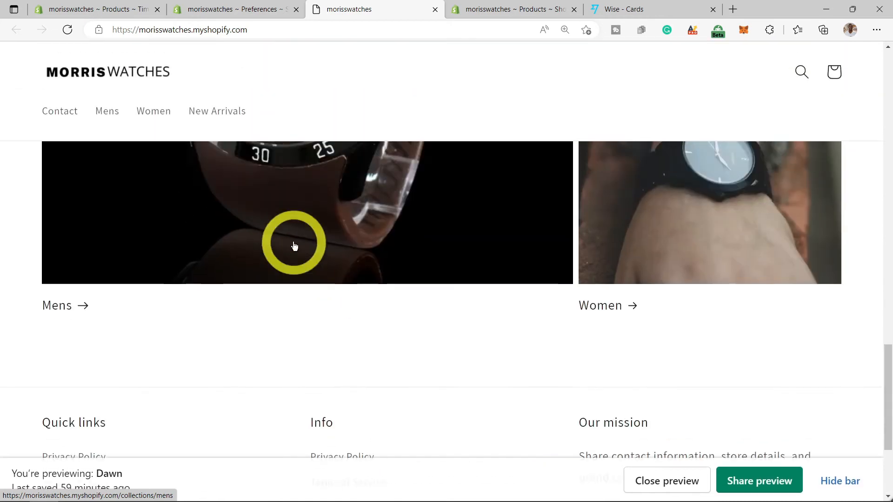
scroll(293, 247, "down", 6)
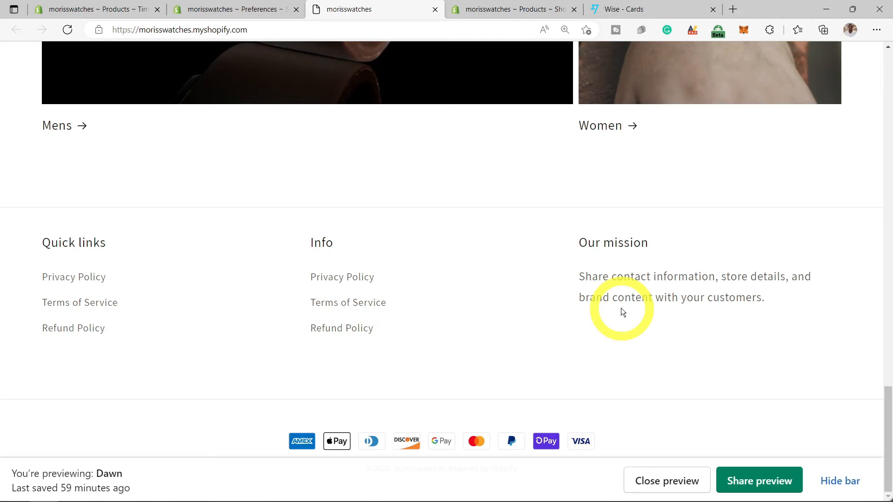
scroll(621, 312, "up", 8)
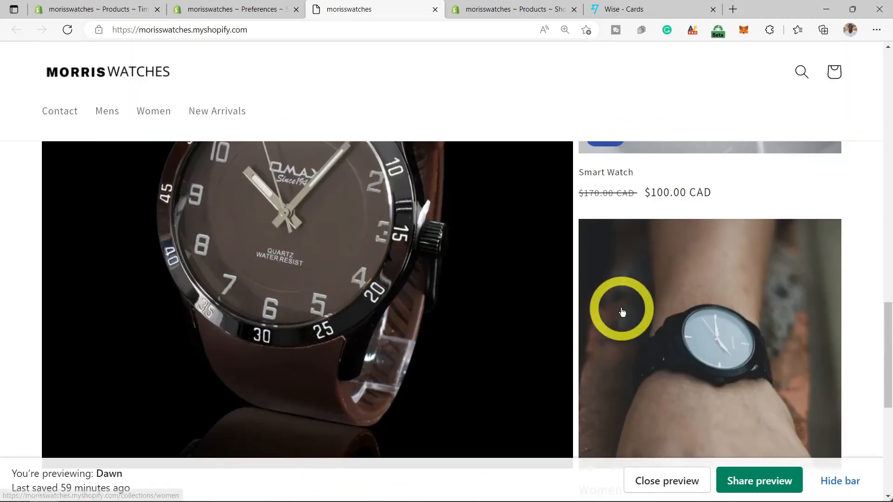
scroll(621, 311, "up", 10)
- Browse the Shop all products page of 5 watches, then return to admin Preferences
left_click(553, 278)
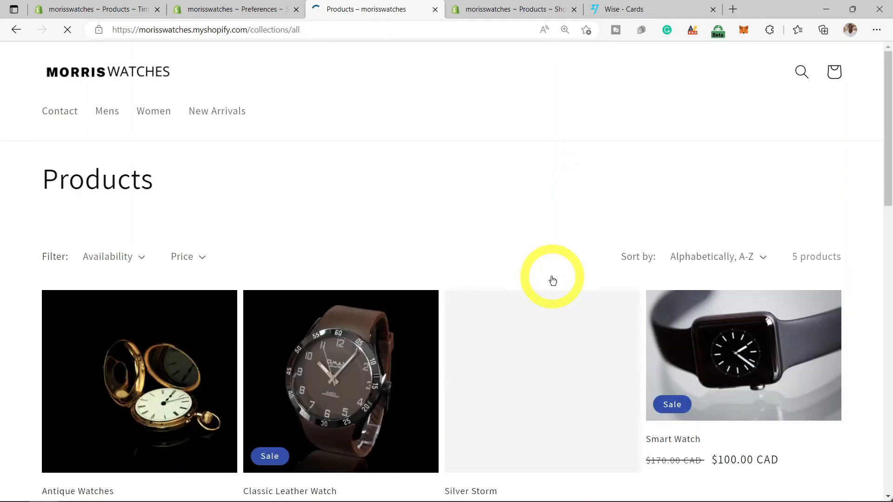
scroll(553, 281, "down", 10)
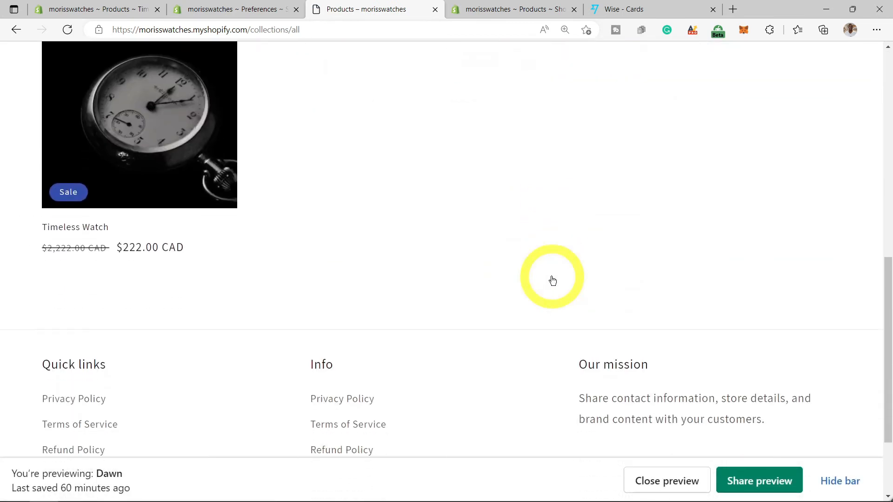
scroll(553, 281, "down", 3)
scroll(553, 281, "up", 12)
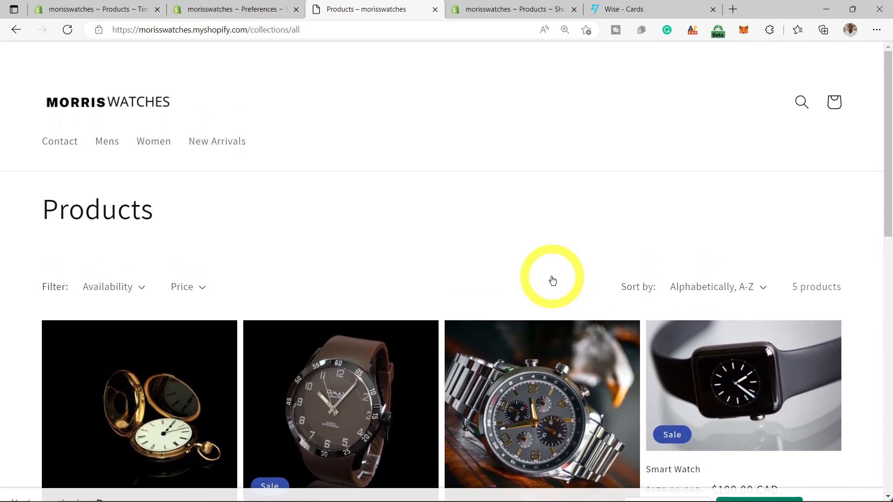
key("ctrl+shift+Tab")
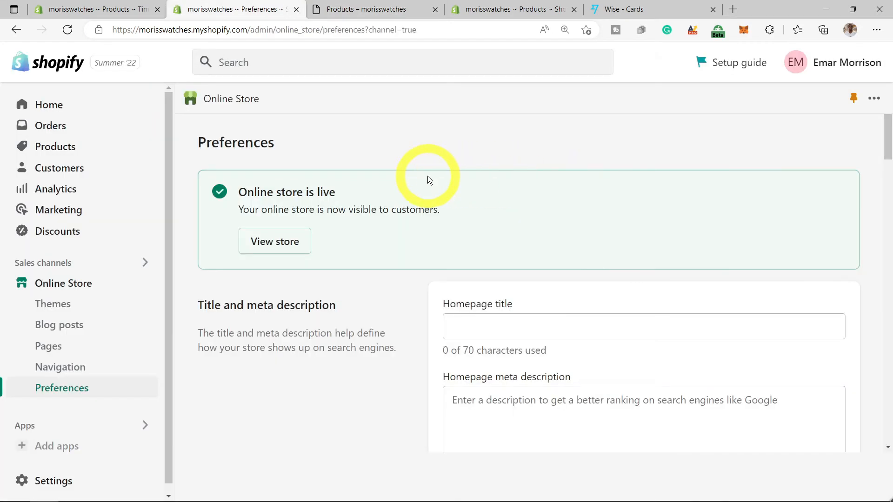
- Change the store name in Store details to Morrison Watches
left_click(66, 486)
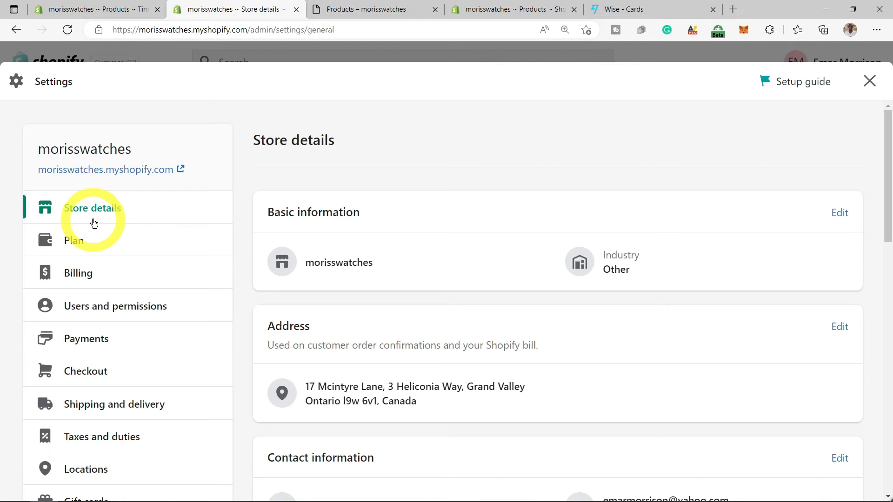
left_click(837, 215)
left_click_drag(350, 281, 272, 281)
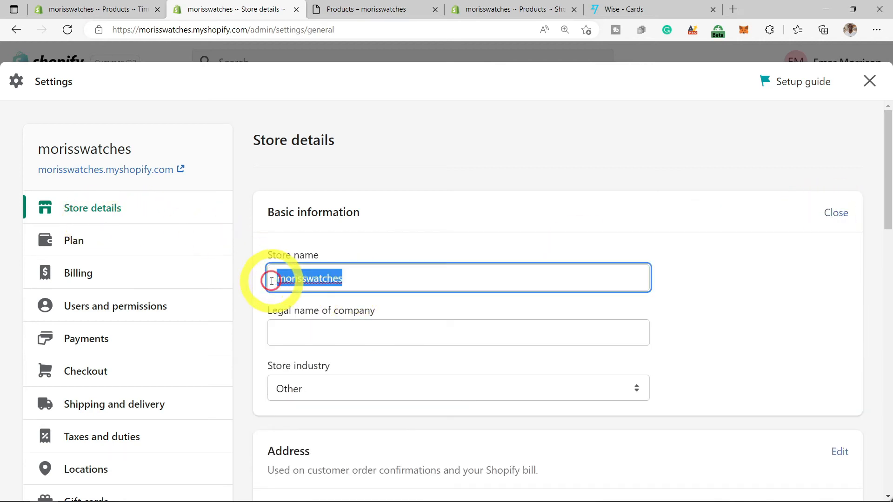
type("Morrison Watches")
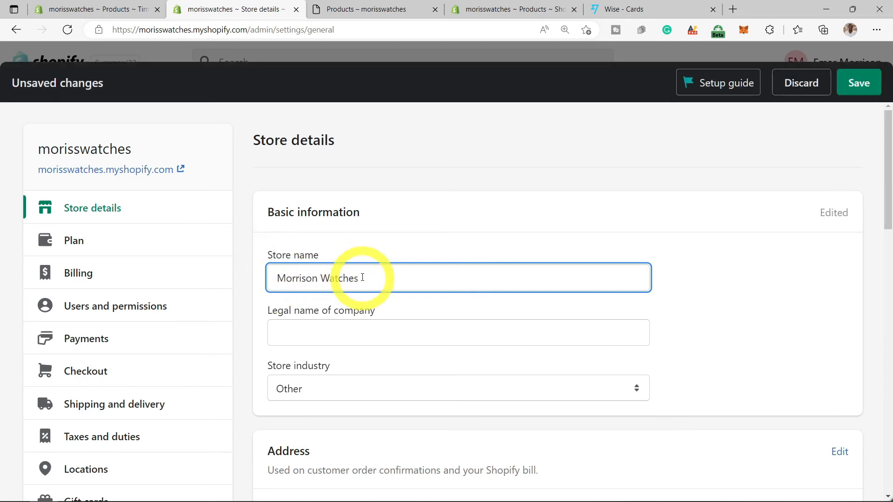
- Copy 'Morrison Watches' into the legal company name field and append 'Lt'
left_click_drag(362, 278, 266, 278)
right_click(297, 279)
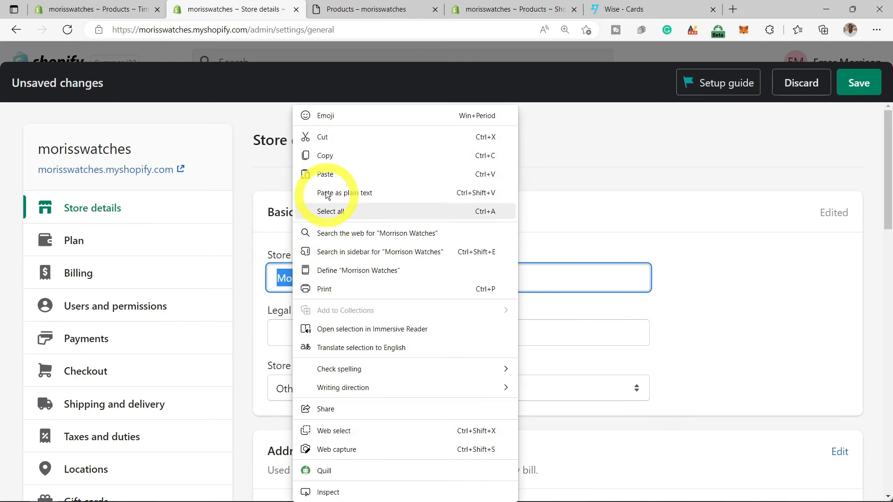
left_click(325, 156)
right_click(310, 335)
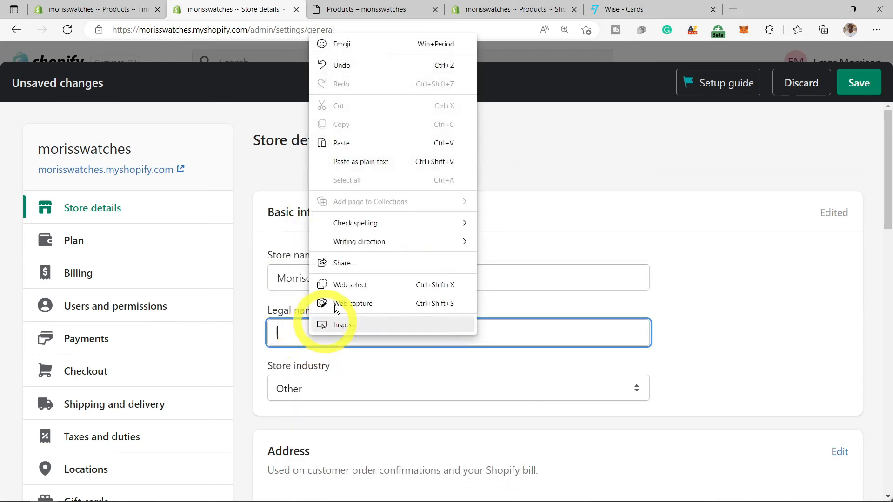
left_click(364, 143)
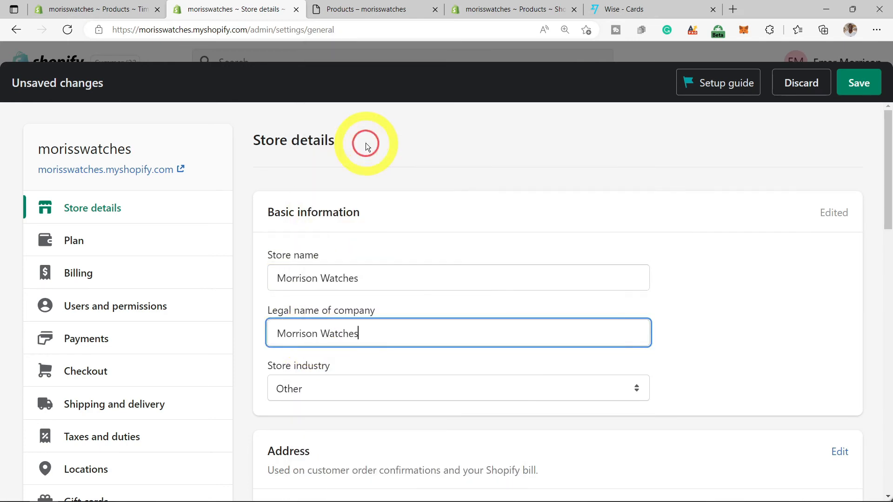
type("Lt")
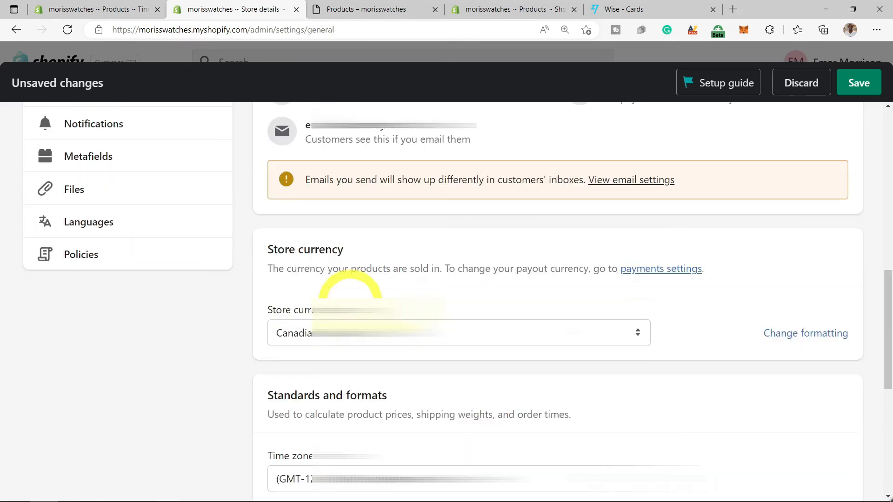
- Keep Canadian dollars (CAD) as the store currency and save the store details
left_click(563, 344)
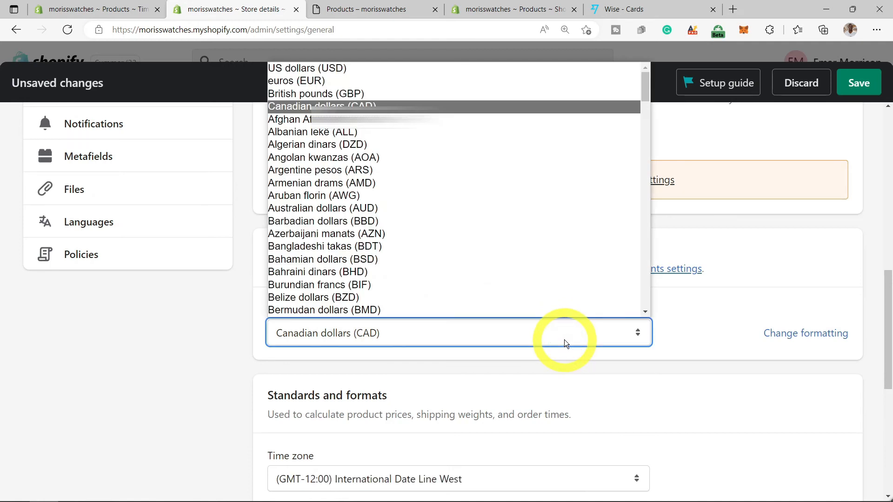
left_click(627, 386)
scroll(626, 381, "down", 4)
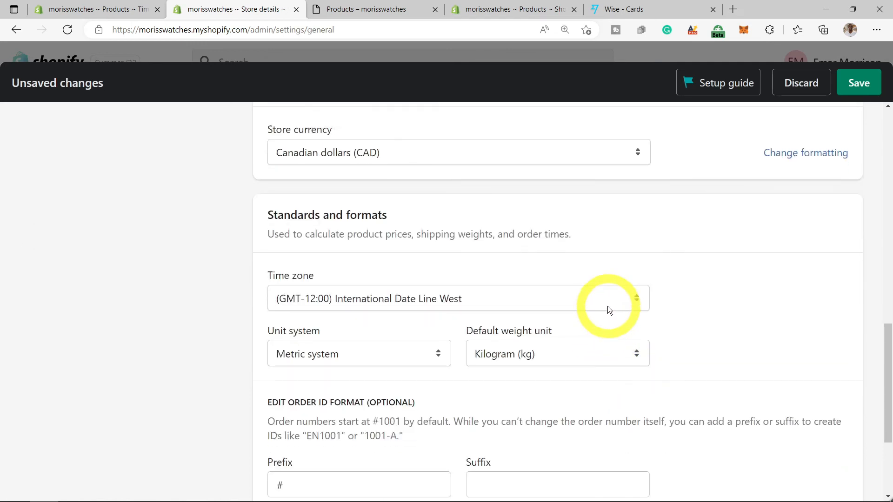
scroll(607, 309, "down", 1)
scroll(609, 307, "down", 2)
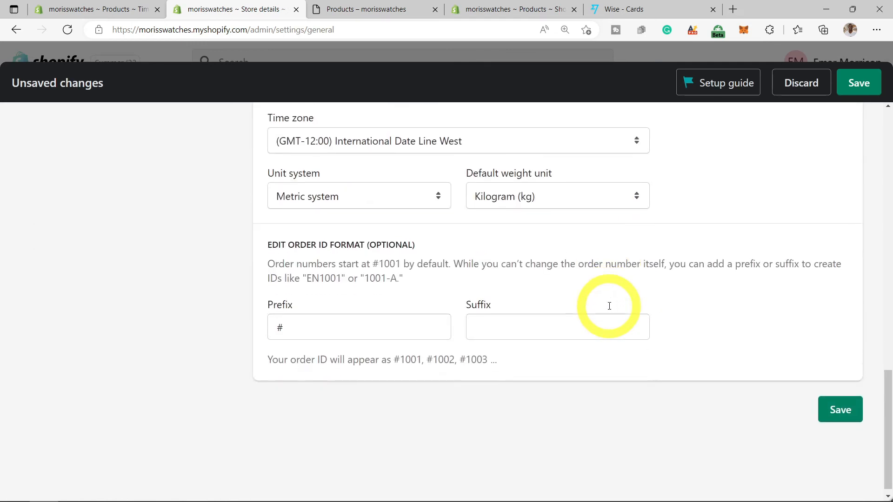
scroll(608, 306, "up", 2)
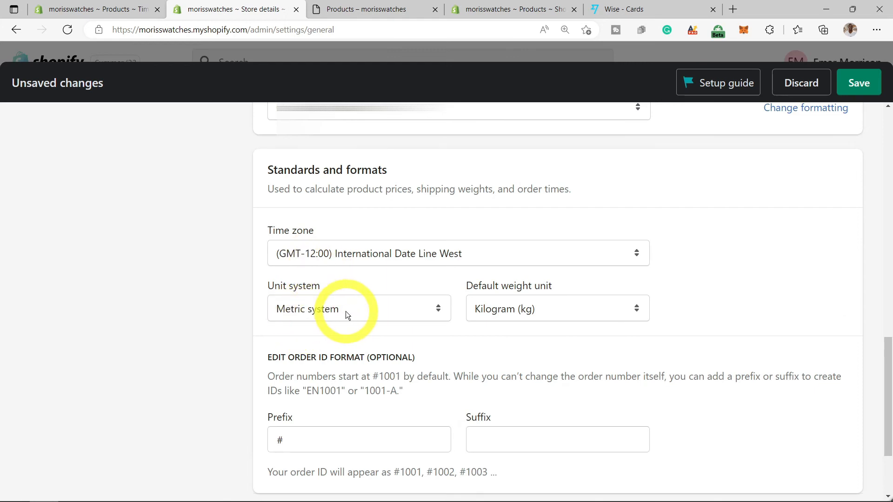
scroll(593, 331, "up", 3)
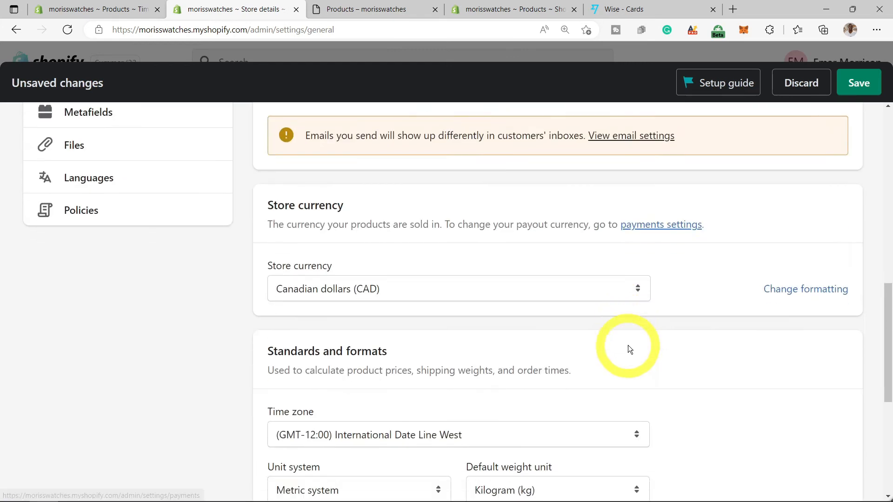
scroll(628, 345, "down", 3)
scroll(645, 350, "down", 3)
left_click(838, 402)
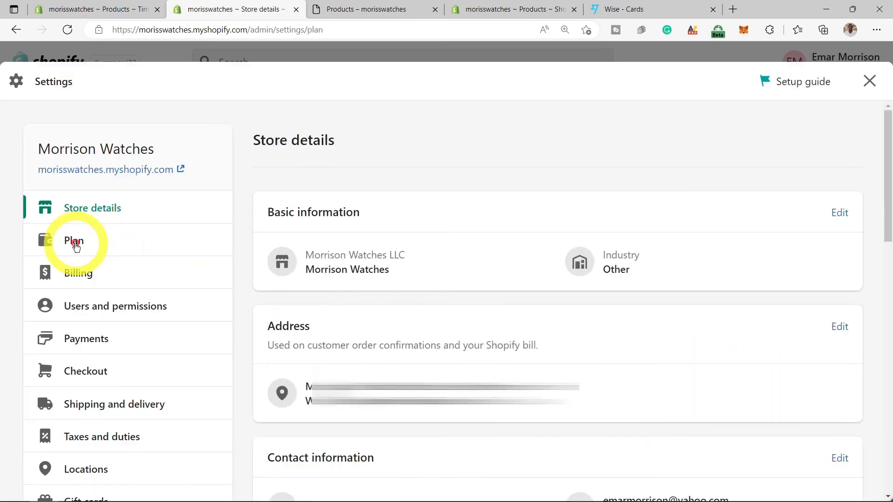
- Look over the Plan page, then check Billing's USD currency and Basic Shopify subscription
left_click(75, 244)
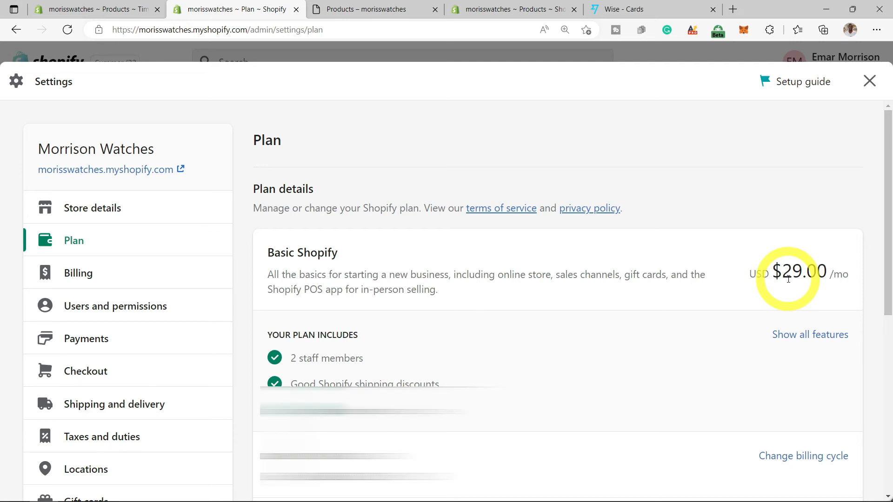
scroll(548, 435, "down", 3)
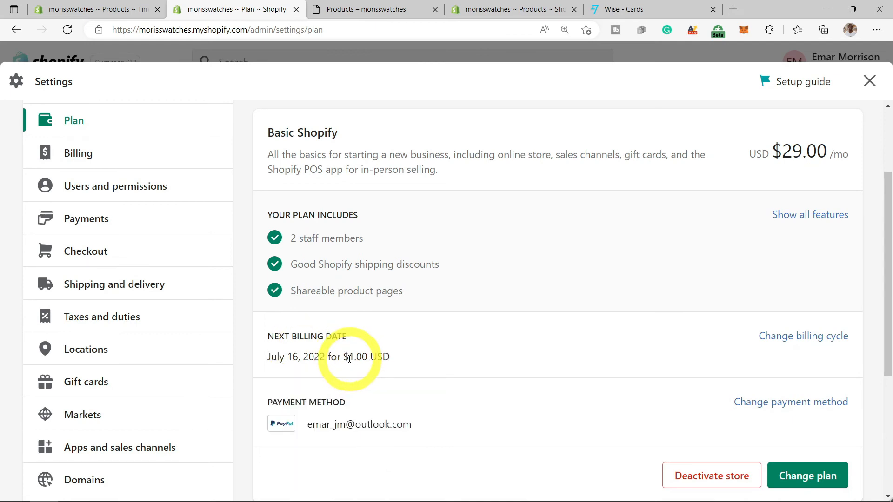
scroll(84, 182, "up", 2)
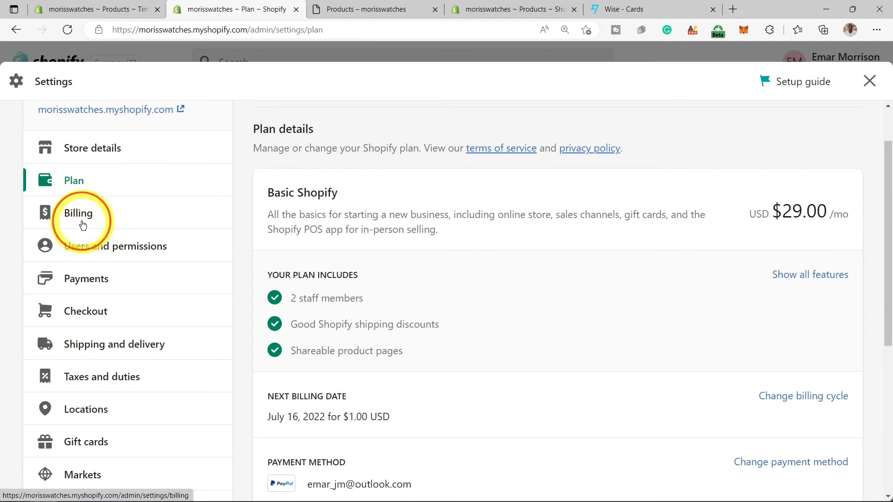
left_click(81, 222)
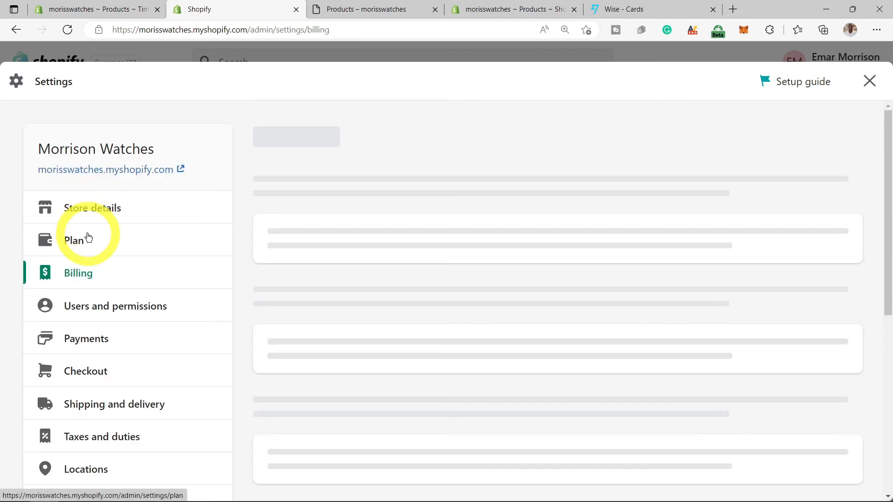
scroll(347, 279, "down", 5)
scroll(347, 279, "up", 3)
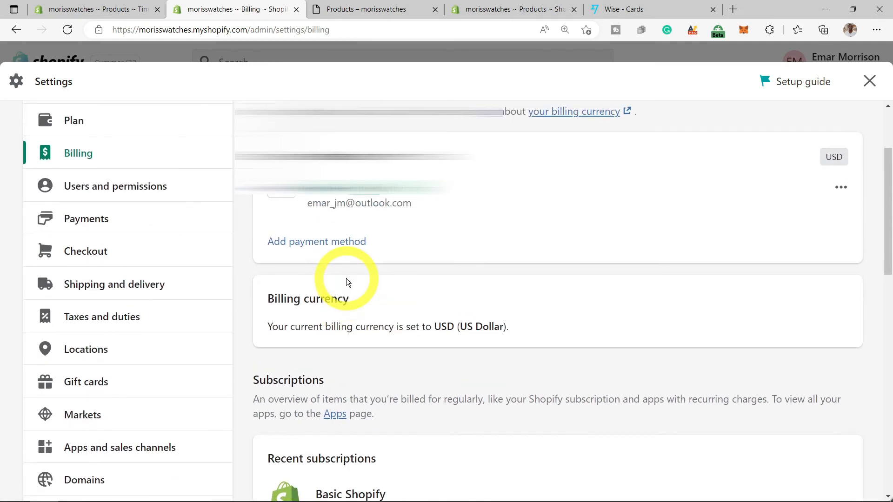
scroll(346, 278, "down", 1)
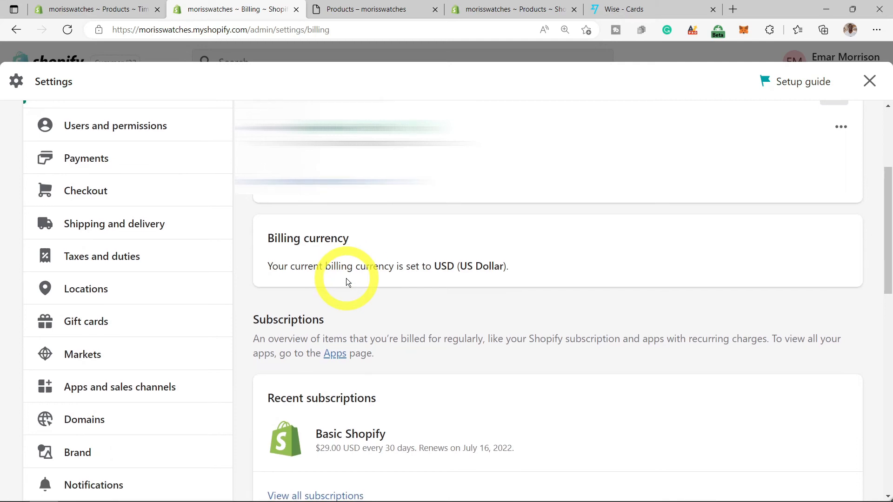
- Browse Staff, Collaborators and Login services under Users and permissions, then go to Payments
scroll(114, 307, "up", 4)
left_click(114, 307)
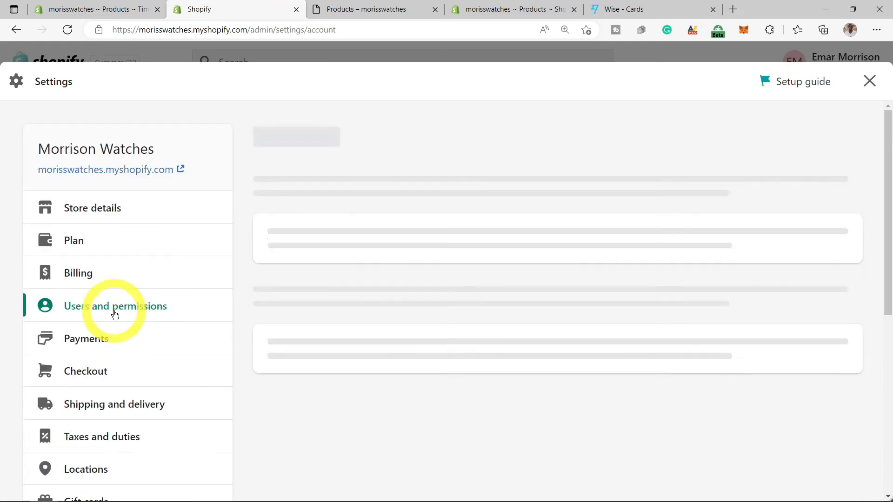
scroll(367, 331, "down", 3)
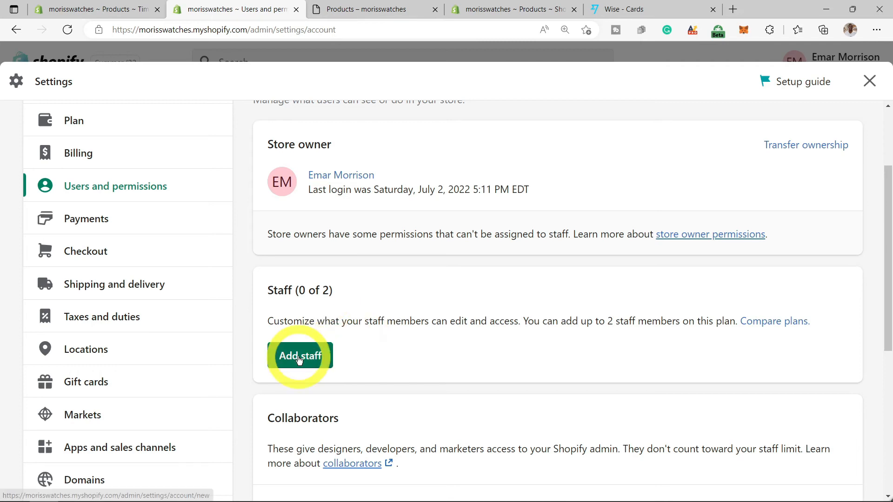
scroll(308, 359, "down", 3)
scroll(308, 362, "down", 5)
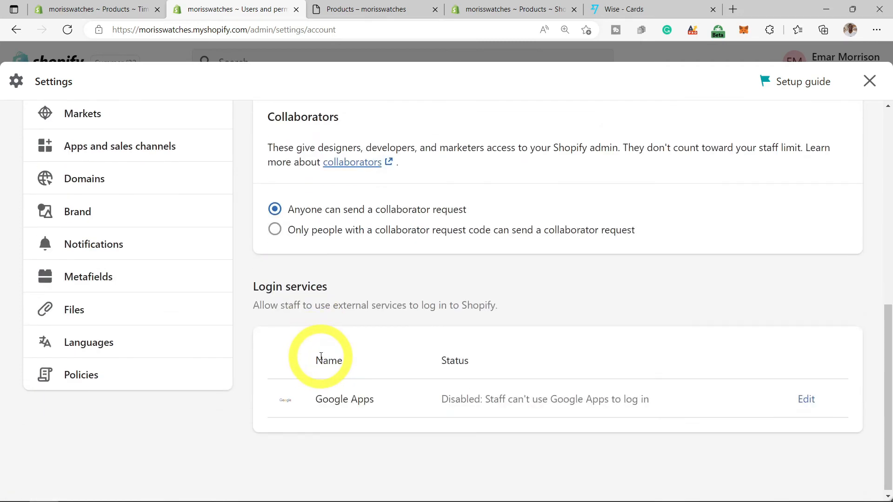
scroll(90, 269, "up", 9)
left_click(84, 284)
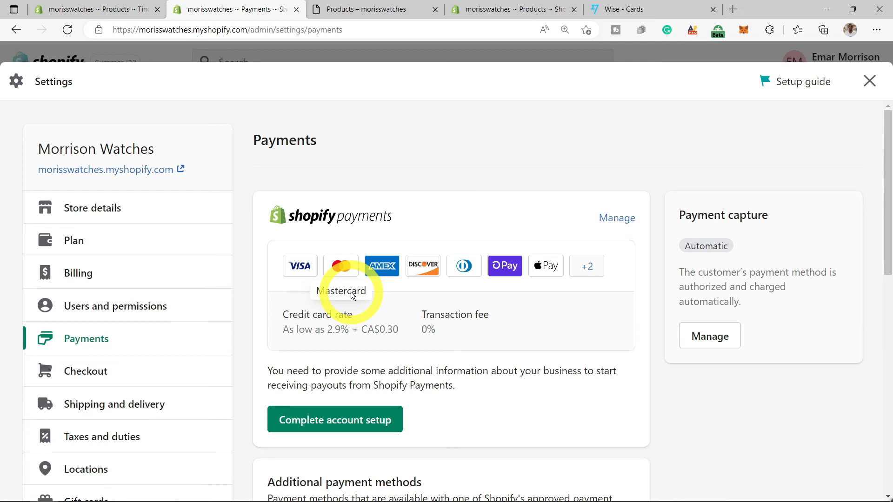
- Preview Bank Deposit as a manual payment method, dismiss it, and begin Shopify Payments setup
scroll(356, 323, "down", 5)
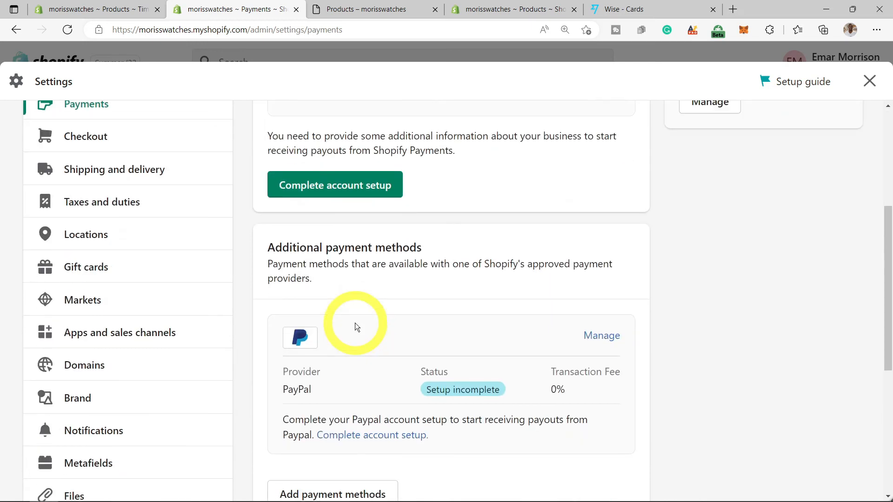
scroll(325, 331, "down", 5)
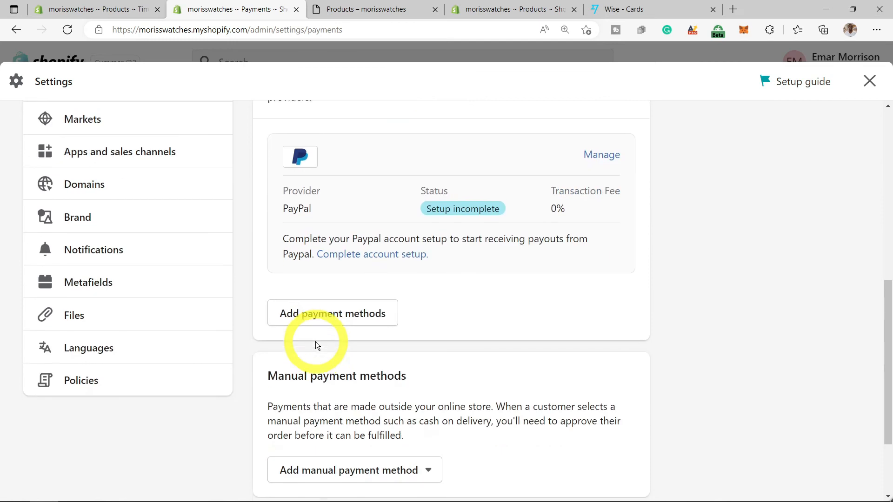
scroll(328, 356, "down", 1)
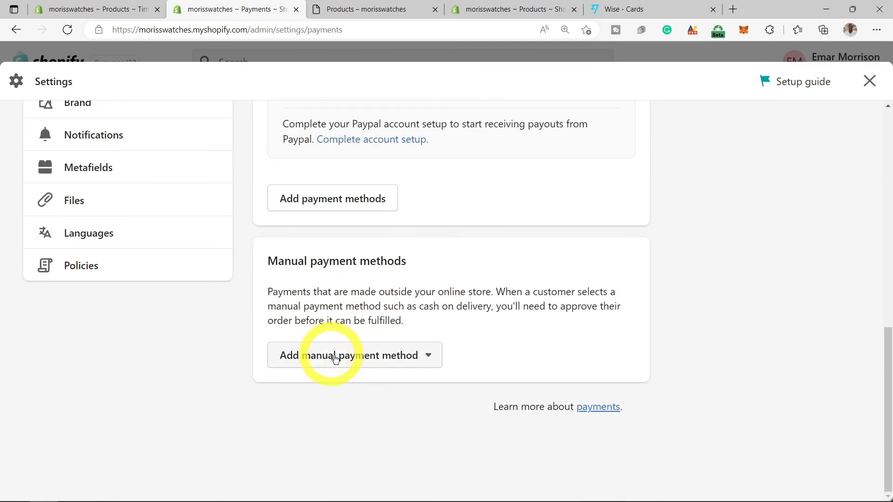
left_click(420, 359)
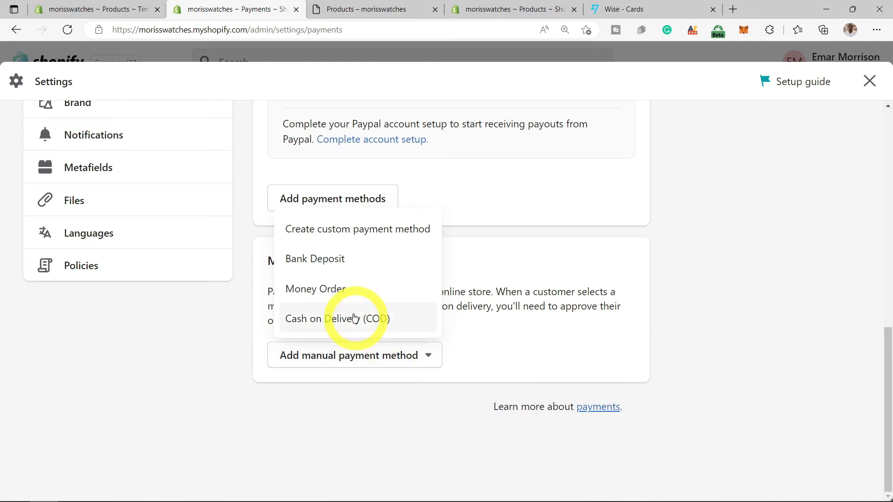
left_click(337, 263)
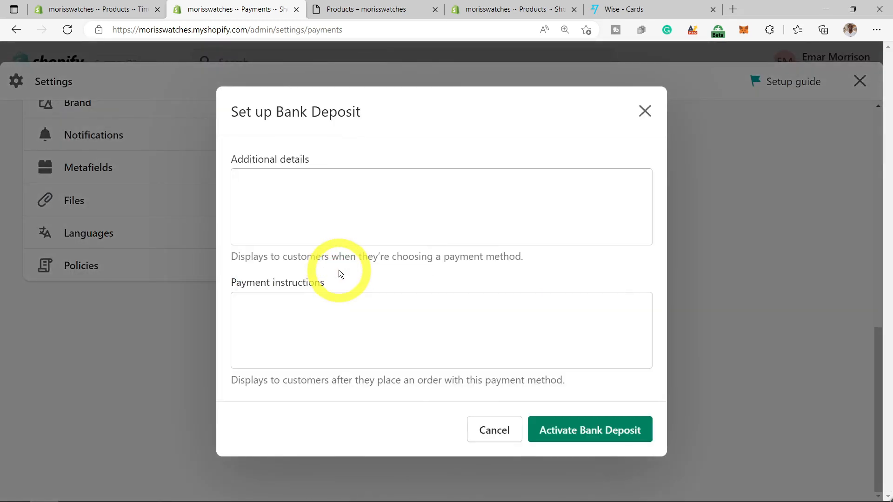
left_click(645, 111)
scroll(317, 372, "up", 10)
left_click(315, 379)
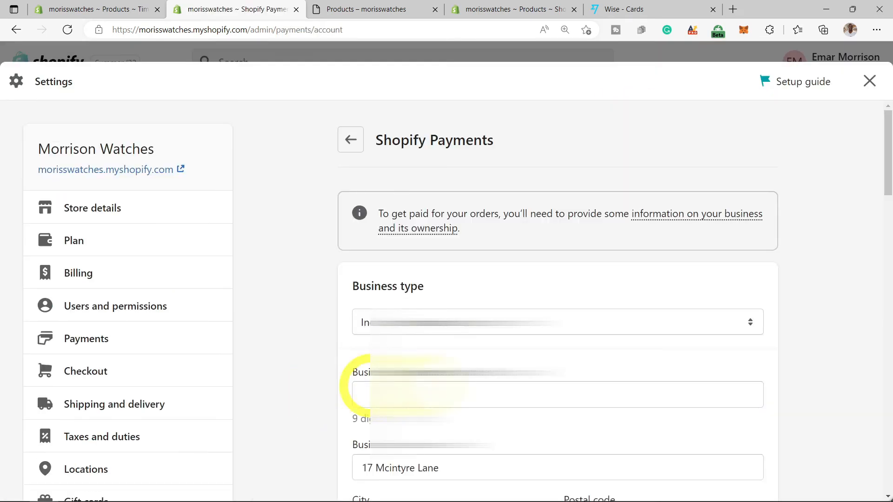
- Edit the statement descriptor to read MORRISS WATCHES
scroll(447, 379, "down", 3)
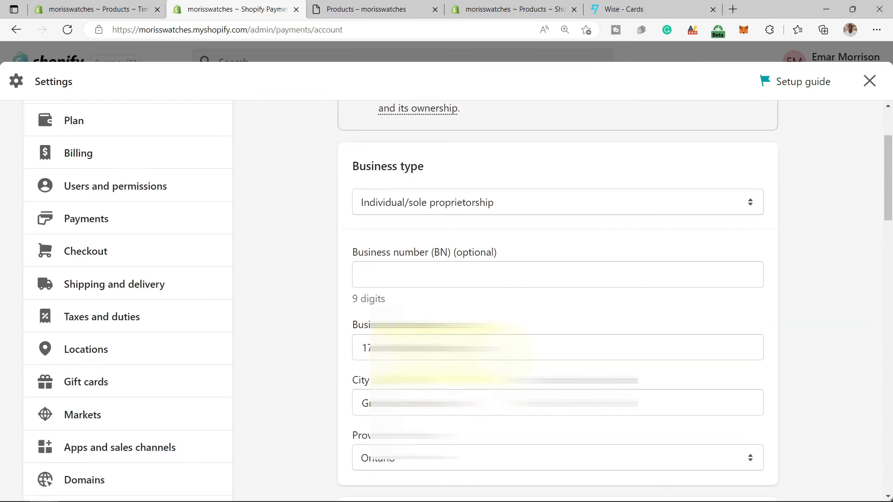
scroll(447, 353, "down", 10)
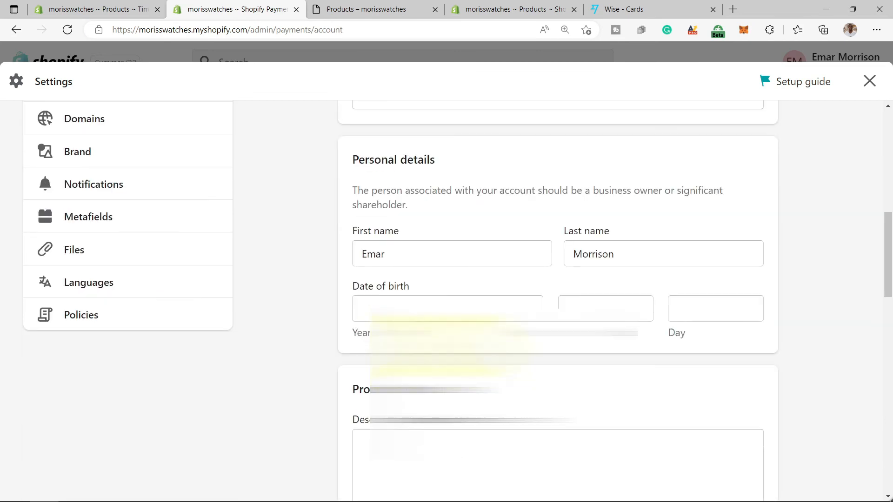
scroll(421, 316, "down", 4)
scroll(421, 316, "down", 6)
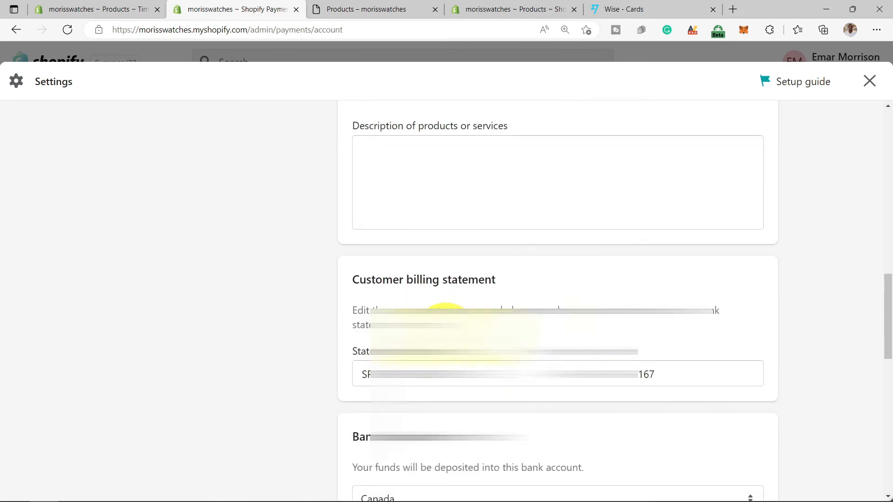
left_click(442, 250)
left_click_drag(462, 252, 364, 247)
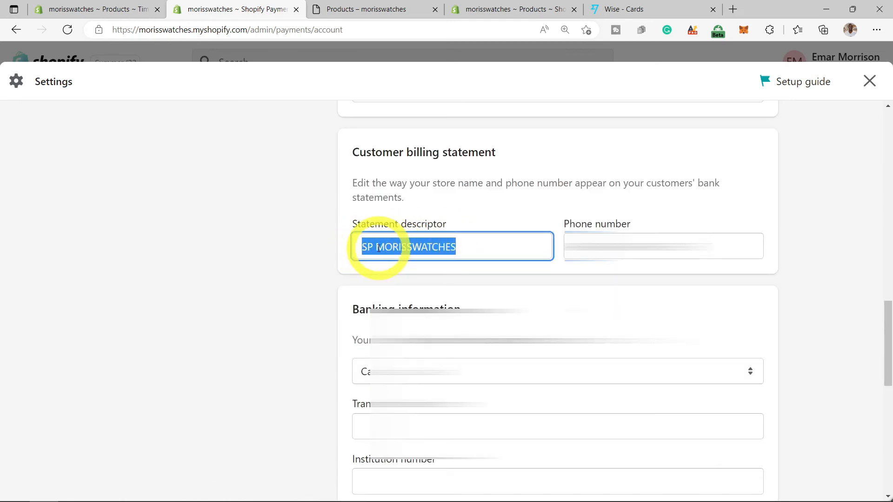
left_click(376, 246)
key("BackSpace")
key("BackSpace")
key("BackSpace")
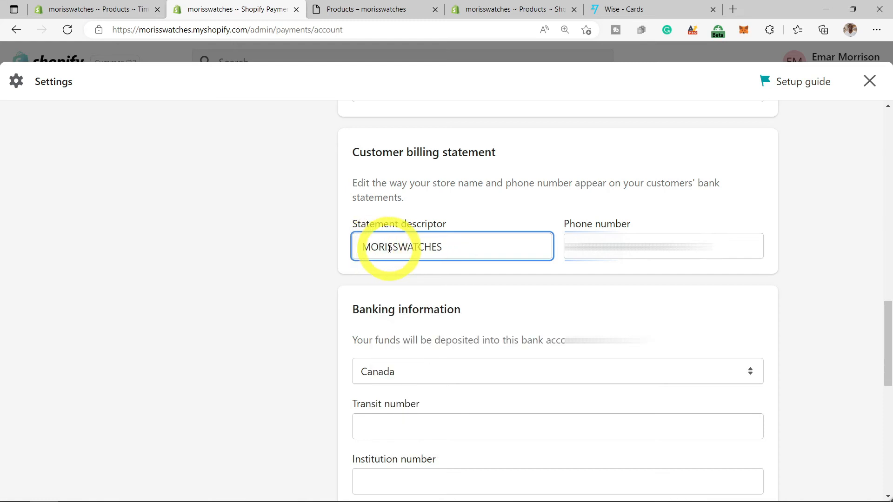
left_click(383, 248)
type("R")
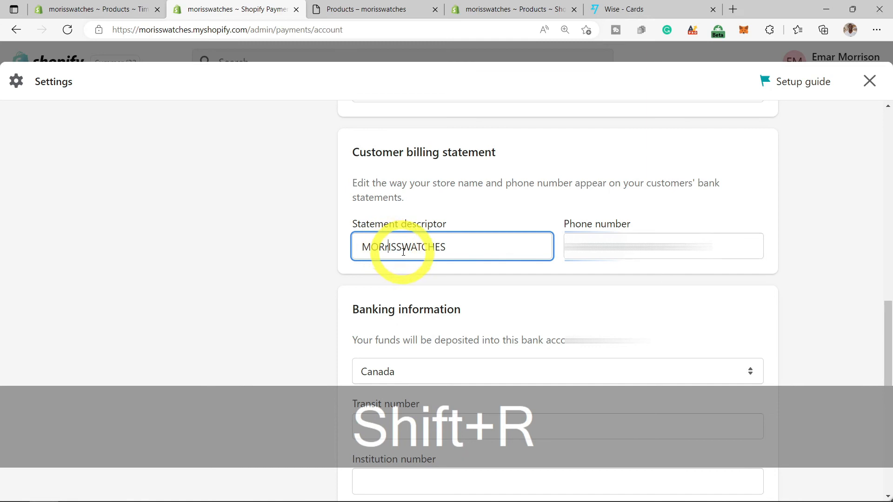
left_click(404, 247)
- Set the payout bank account country to United States, giving USD as payout currency
scroll(750, 190, "down", 4)
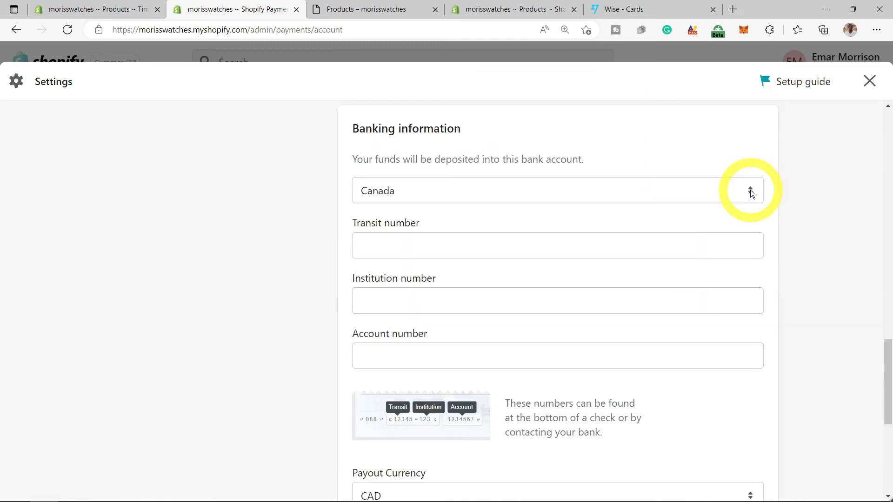
left_click(750, 190)
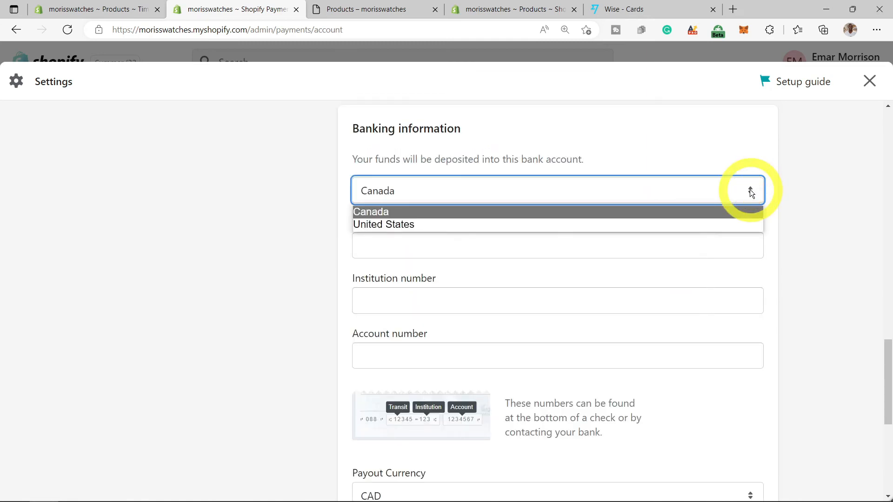
left_click(459, 227)
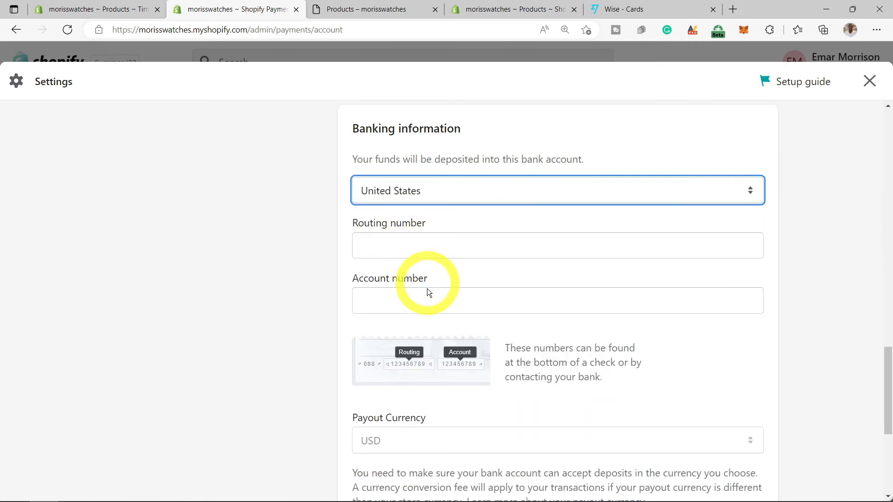
left_click(423, 302)
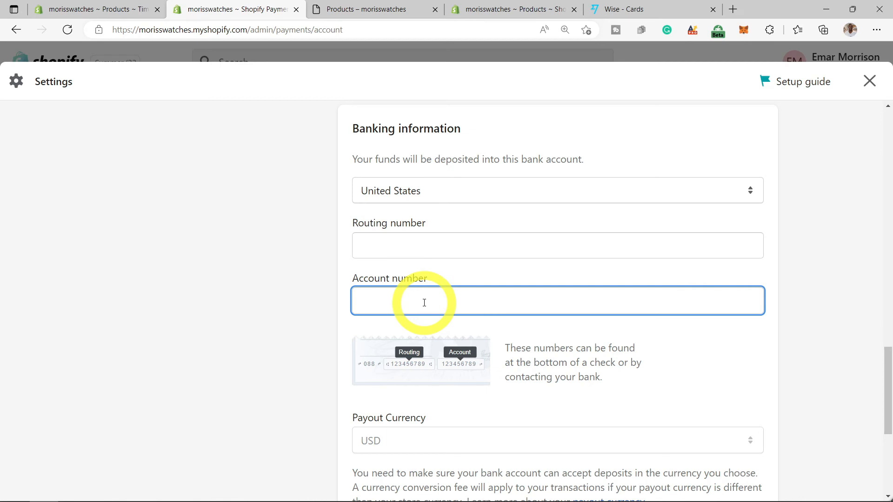
left_click(745, 191)
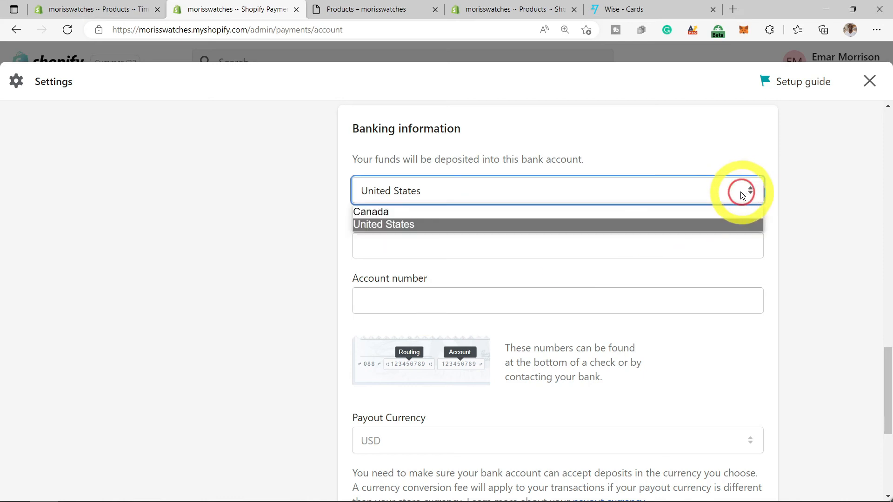
left_click(506, 212)
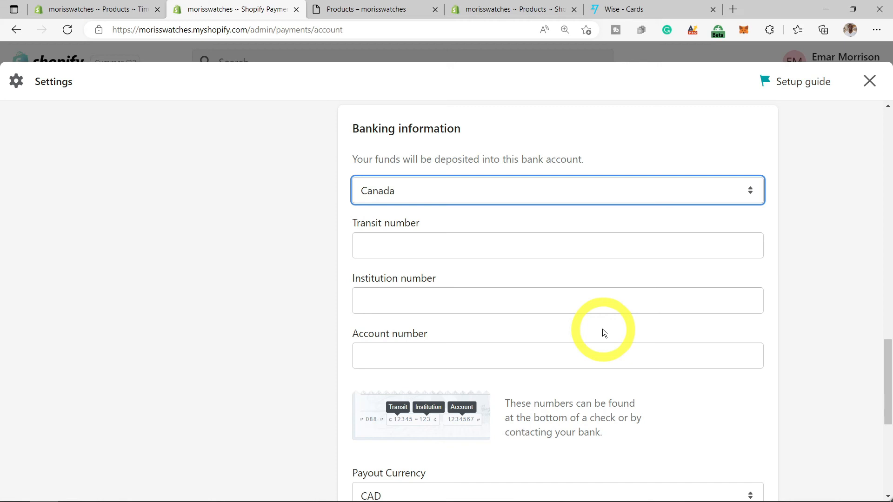
left_click(695, 190)
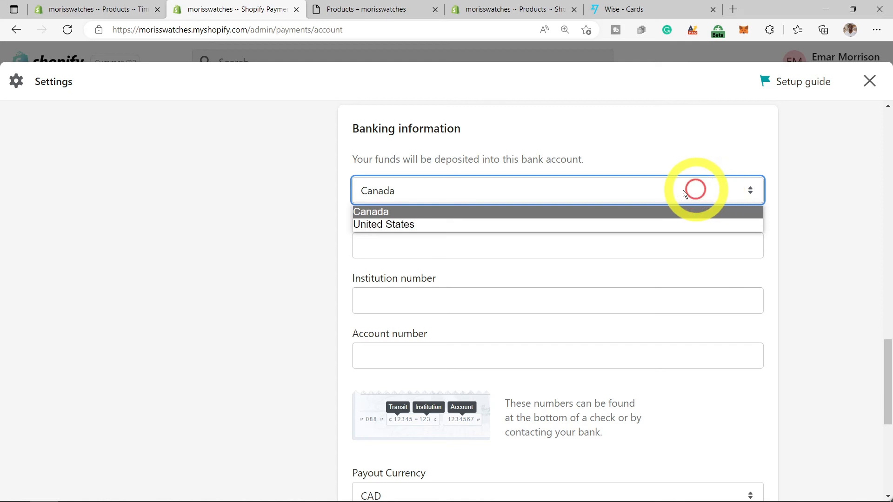
left_click(547, 223)
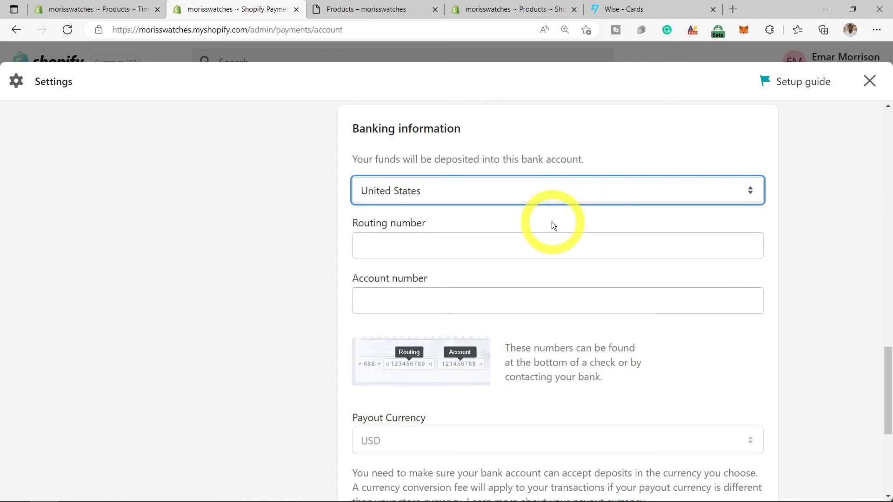
scroll(687, 439, "down", 5)
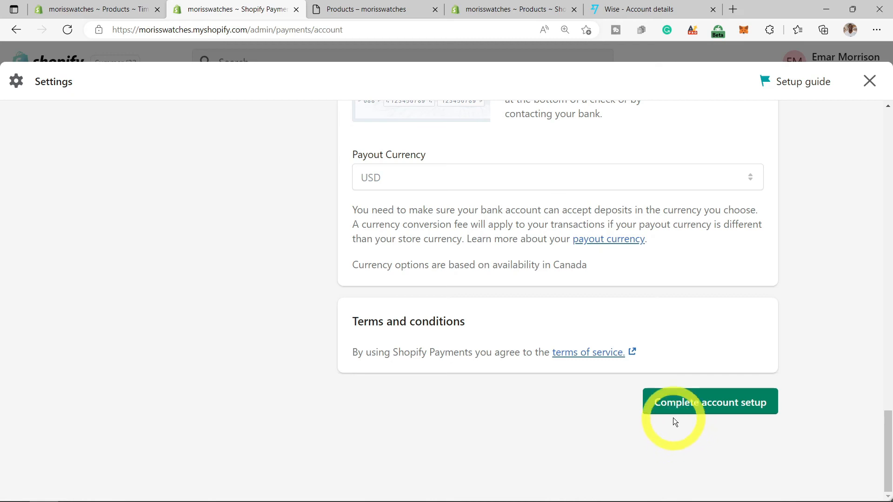
left_click(677, 403)
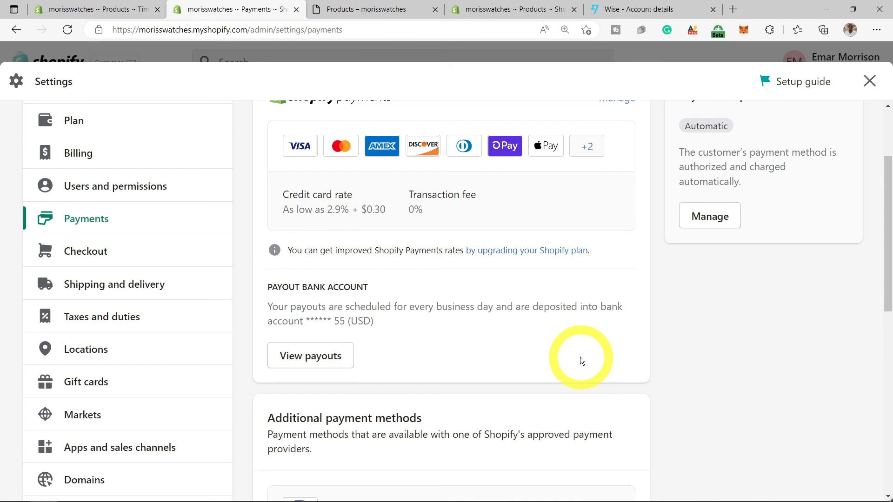
scroll(581, 359, "up", 3)
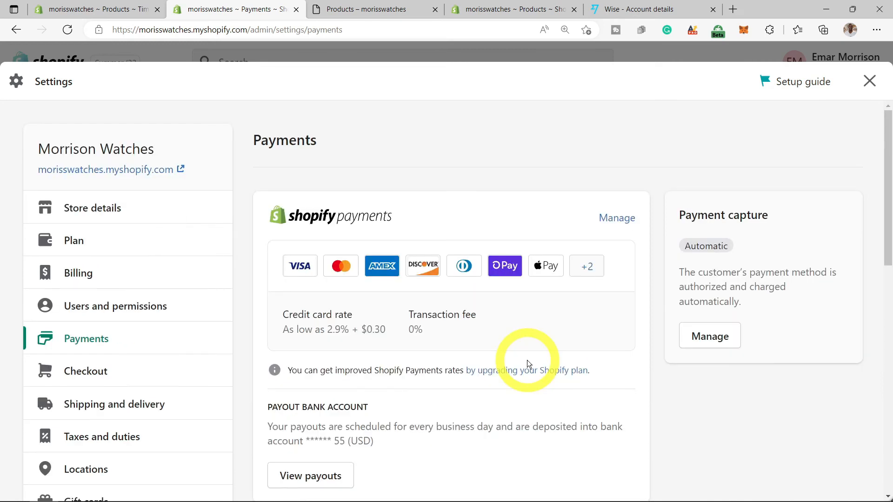
scroll(524, 358, "down", 7)
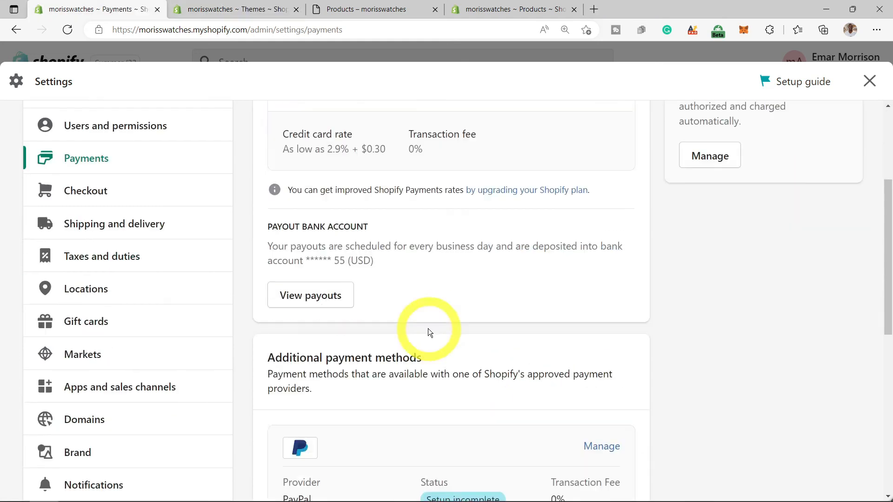
scroll(429, 329, "down", 2)
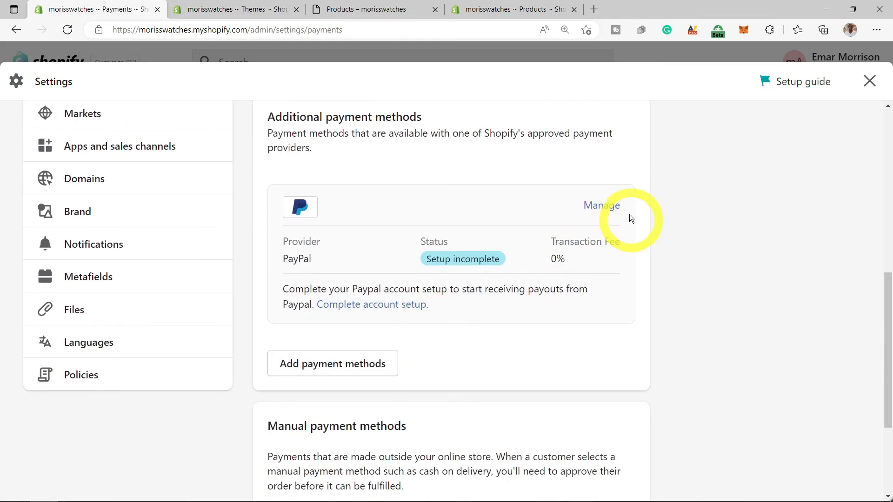
left_click(602, 207)
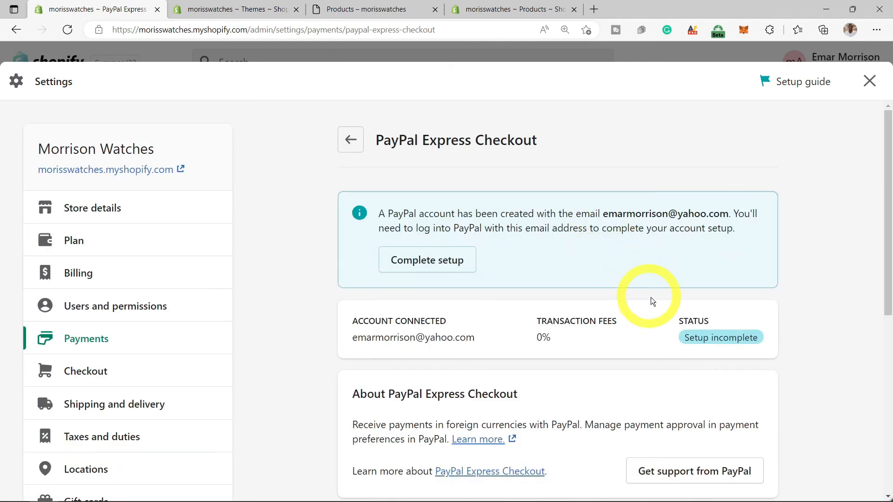
scroll(651, 300, "down", 3)
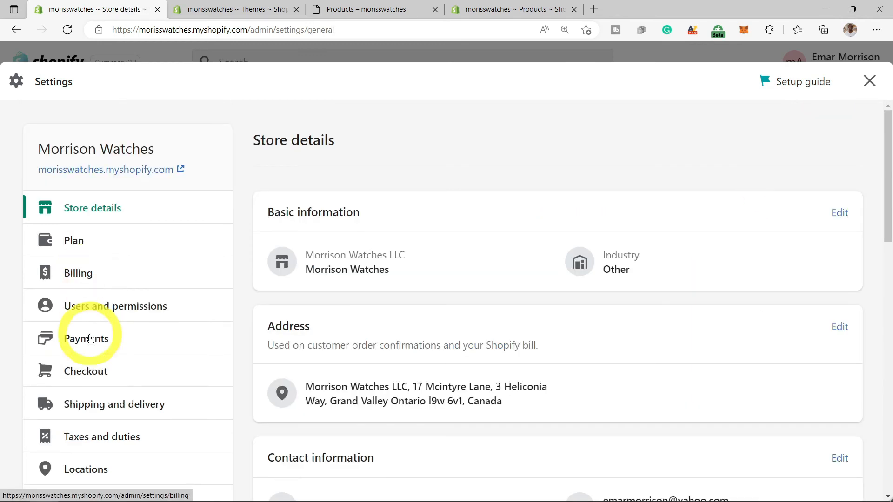
left_click(90, 340)
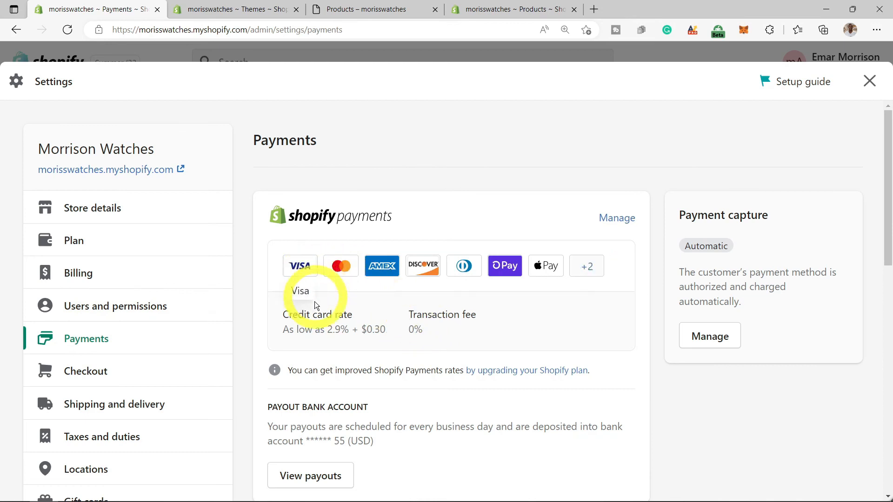
scroll(331, 326, "down", 6)
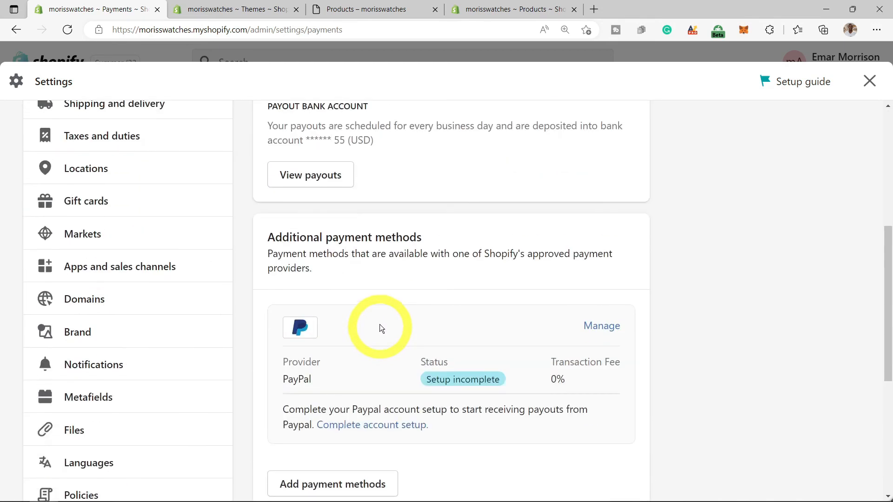
scroll(380, 329, "down", 6)
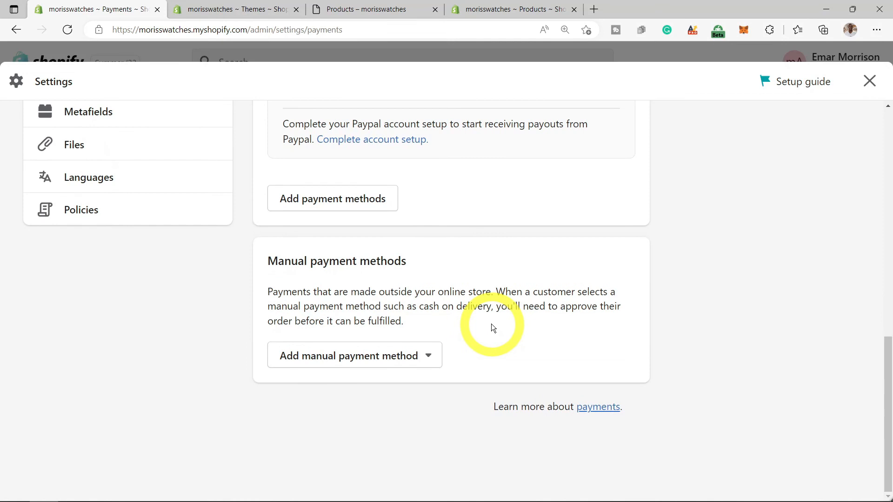
scroll(491, 324, "up", 4)
- Find and select Affirm in the Add payment methods list
left_click(340, 379)
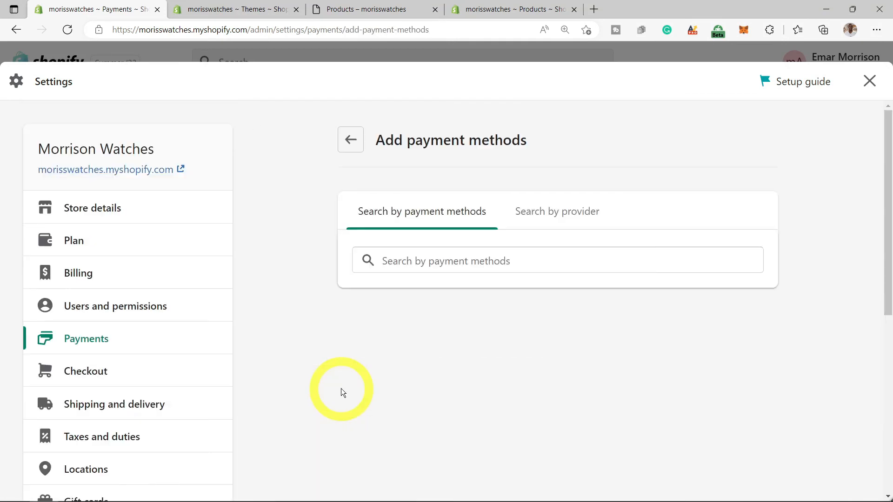
left_click(412, 267)
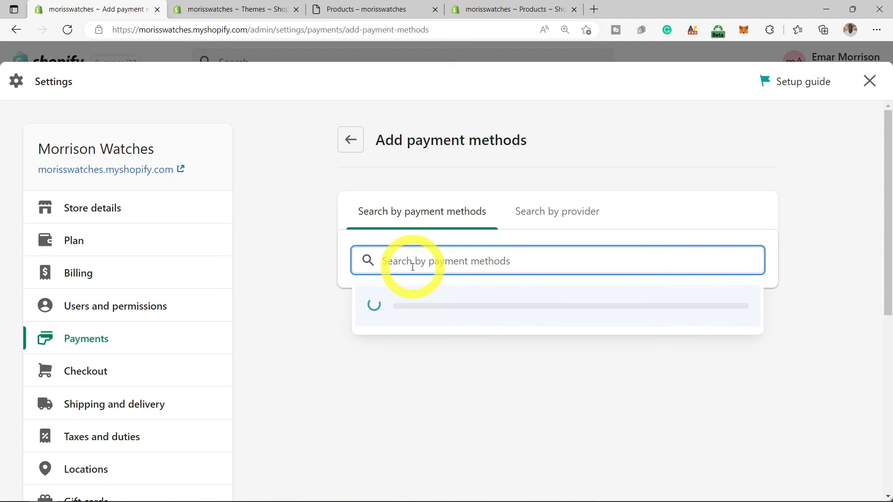
scroll(457, 371, "down", 1)
scroll(457, 371, "down", 7)
scroll(484, 371, "down", 6)
scroll(492, 382, "down", 6)
scroll(494, 383, "down", 6)
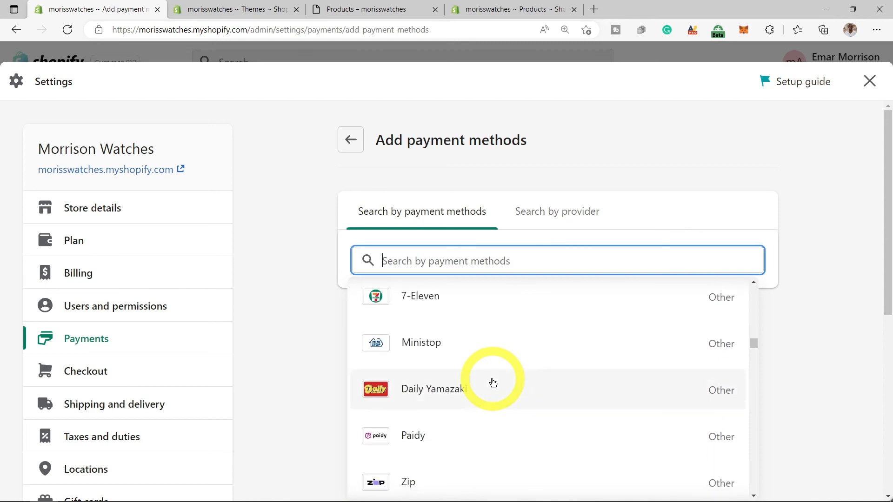
scroll(493, 383, "down", 3)
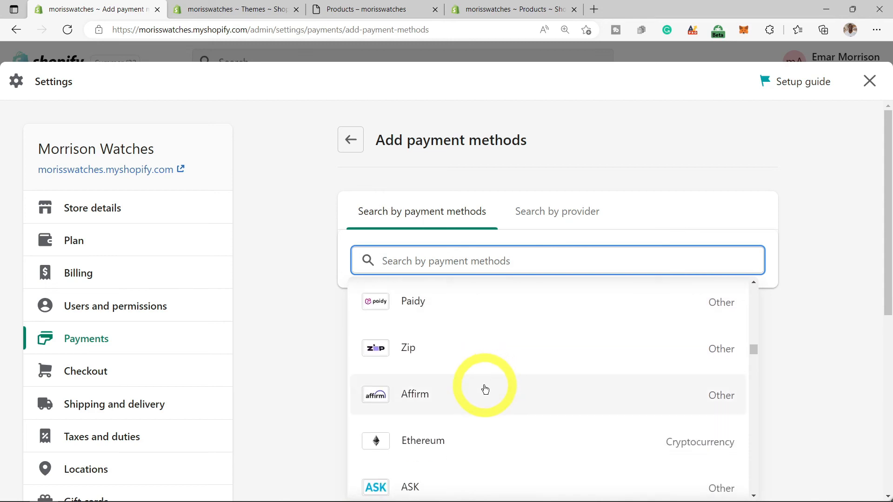
left_click(486, 390)
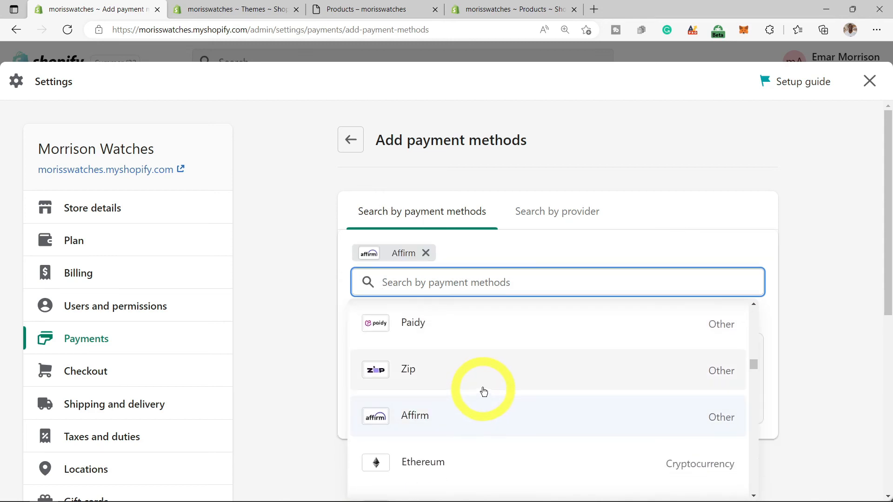
left_click(681, 148)
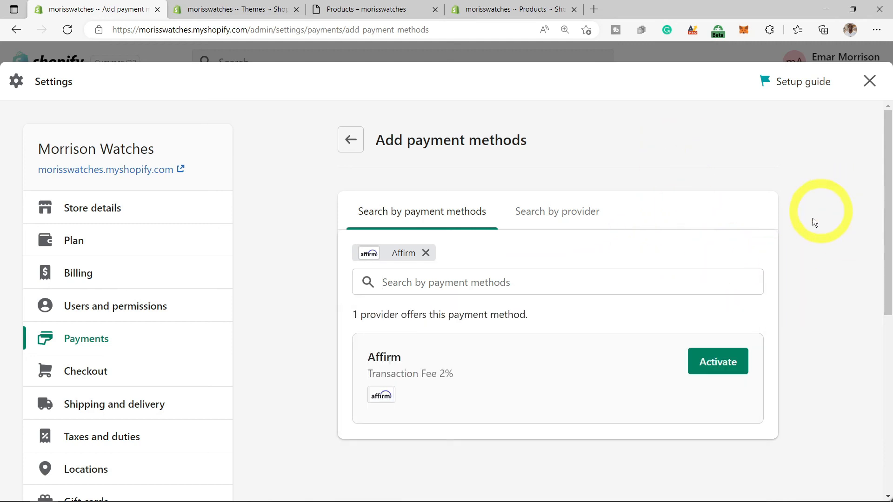
- Activate and connect Affirm, then cancel the Affirm Payments App install
left_click(726, 363)
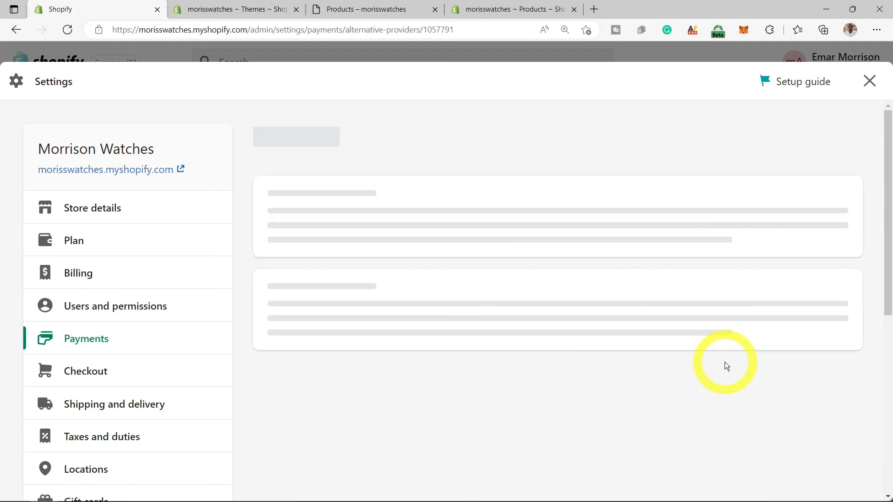
scroll(722, 355, "down", 7)
left_click(734, 317)
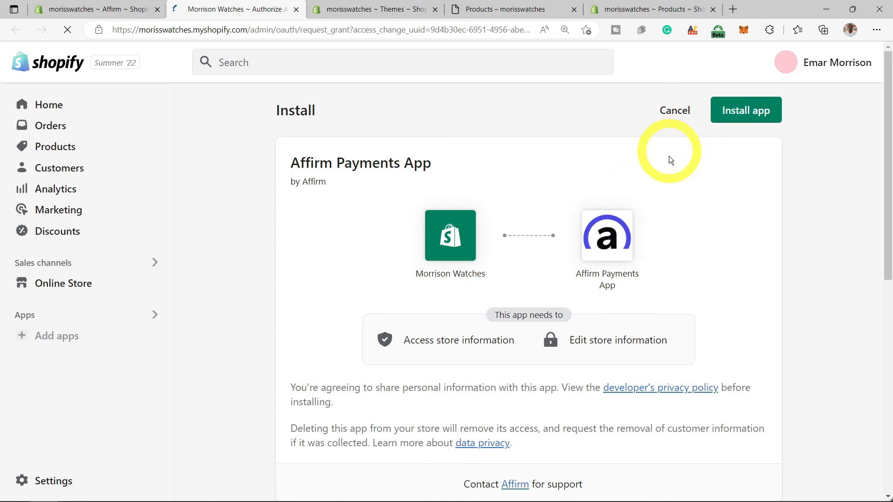
left_click(677, 116)
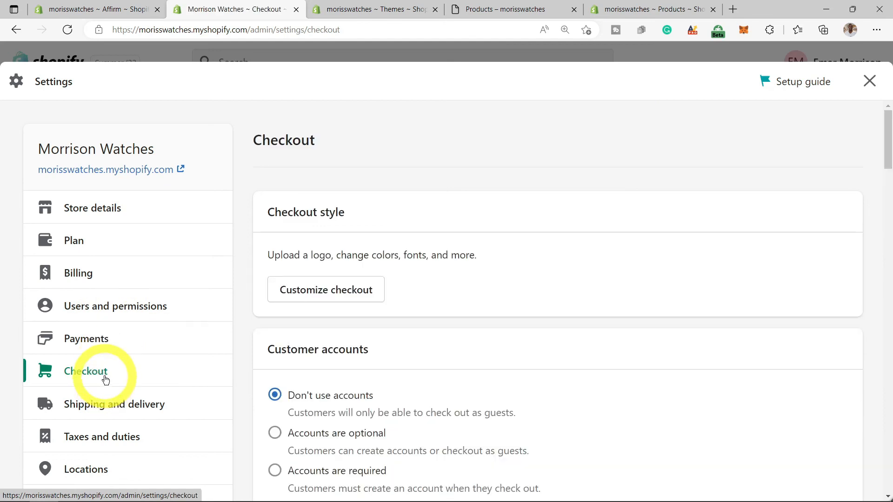
- Review checkout: no customer accounts, phone or email contact, last name required, tipping off
scroll(403, 349, "down", 4)
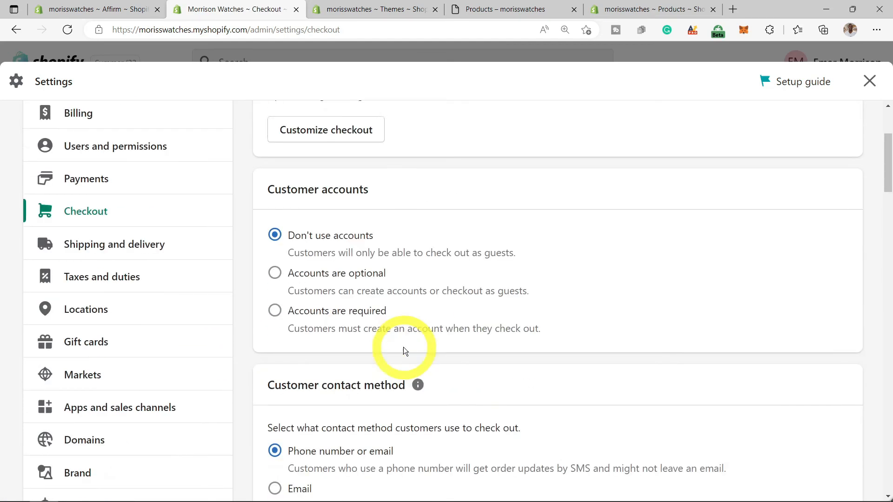
scroll(407, 345, "down", 1)
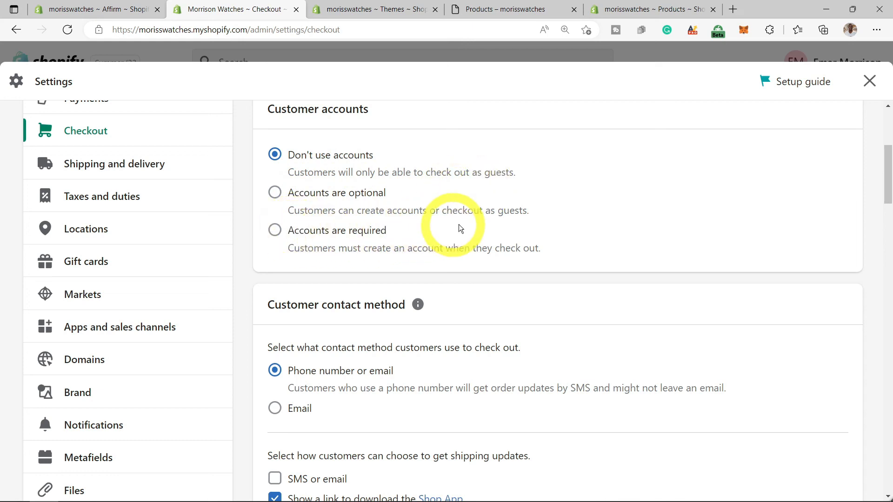
scroll(465, 222, "down", 1)
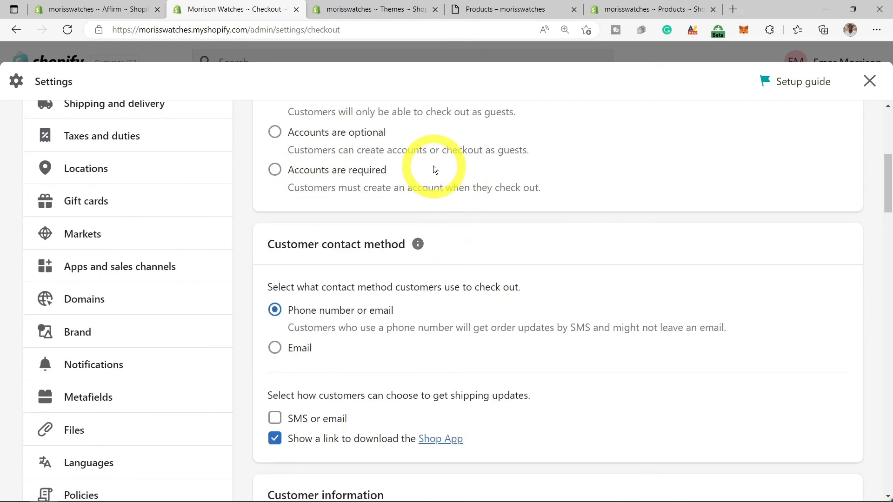
scroll(378, 298, "down", 1)
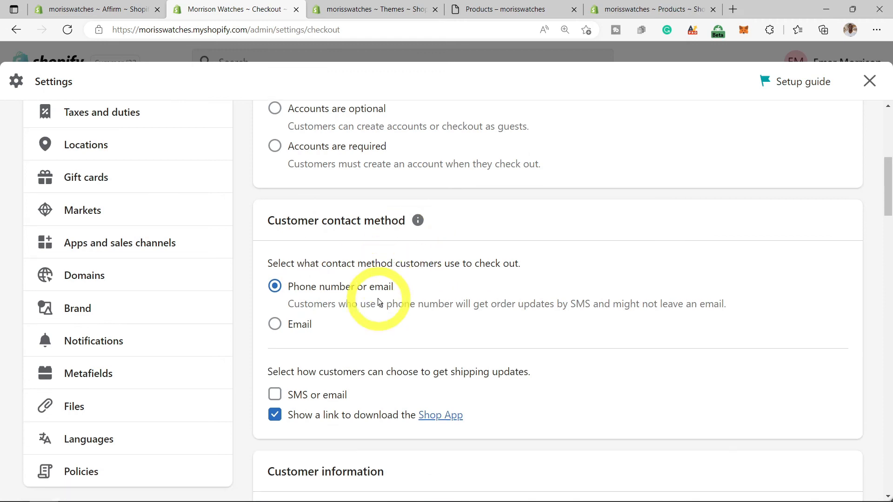
scroll(378, 297, "down", 2)
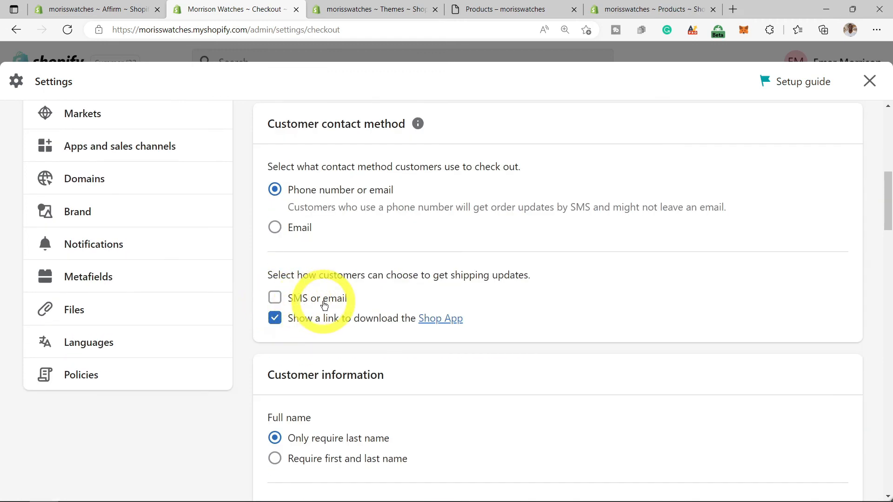
scroll(339, 305, "down", 2)
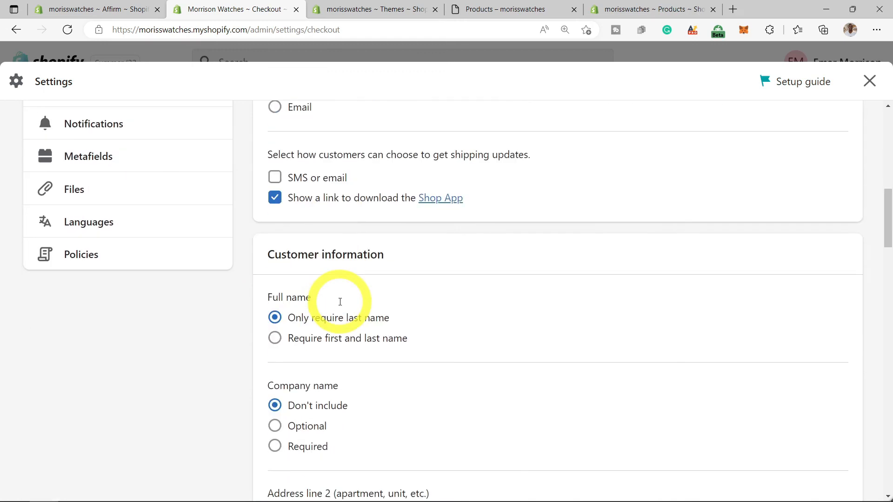
scroll(341, 301, "down", 3)
scroll(341, 302, "down", 4)
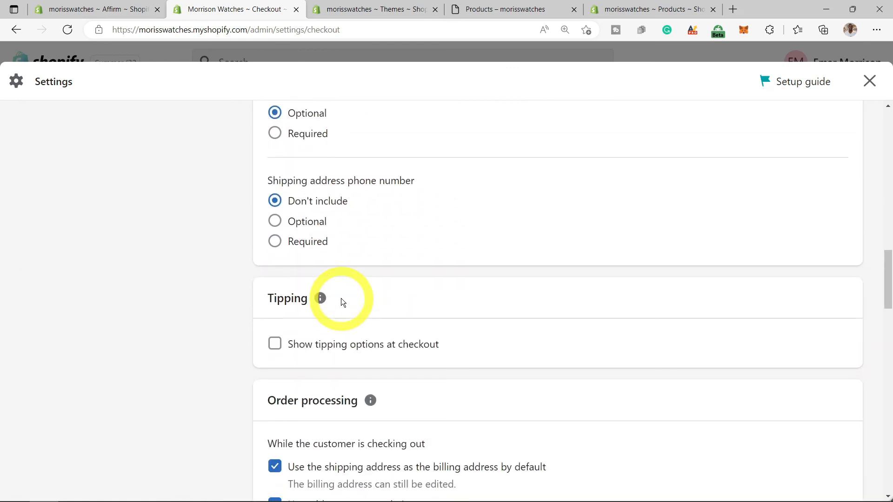
scroll(342, 300, "down", 5)
scroll(343, 301, "up", 4)
scroll(343, 302, "up", 12)
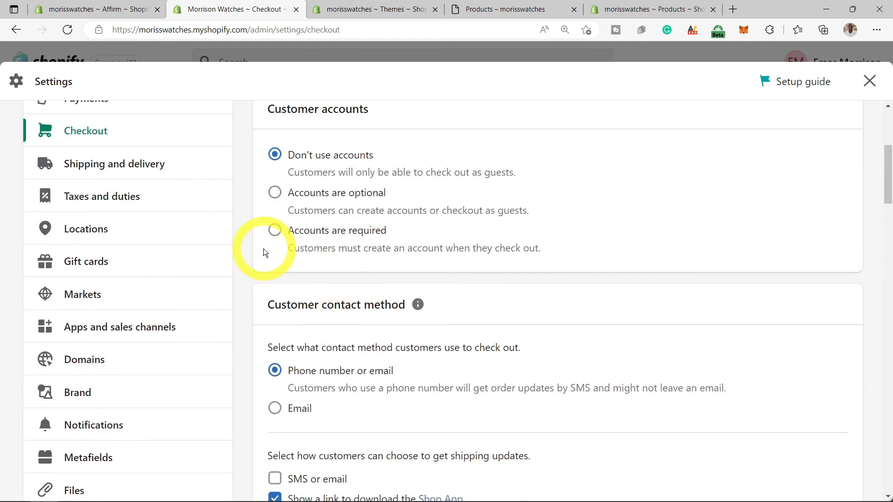
- Review the General shipping profile's rates in Shipping and delivery
left_click(130, 170)
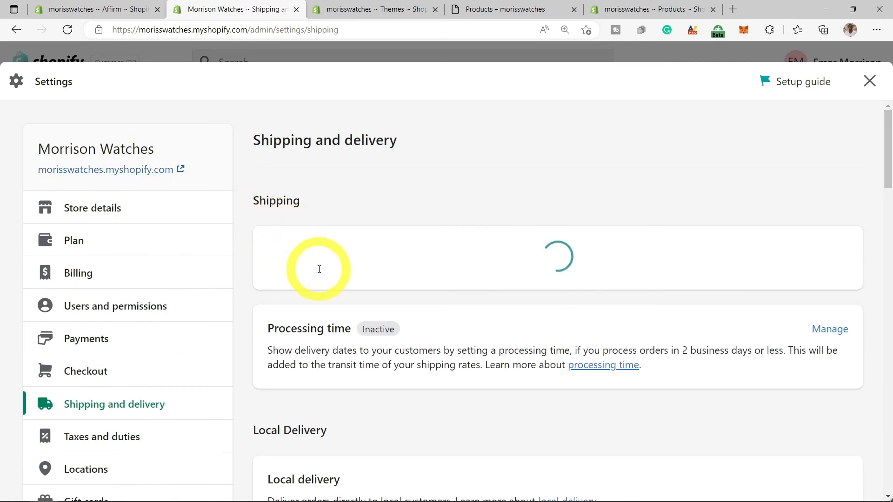
scroll(320, 265, "down", 1)
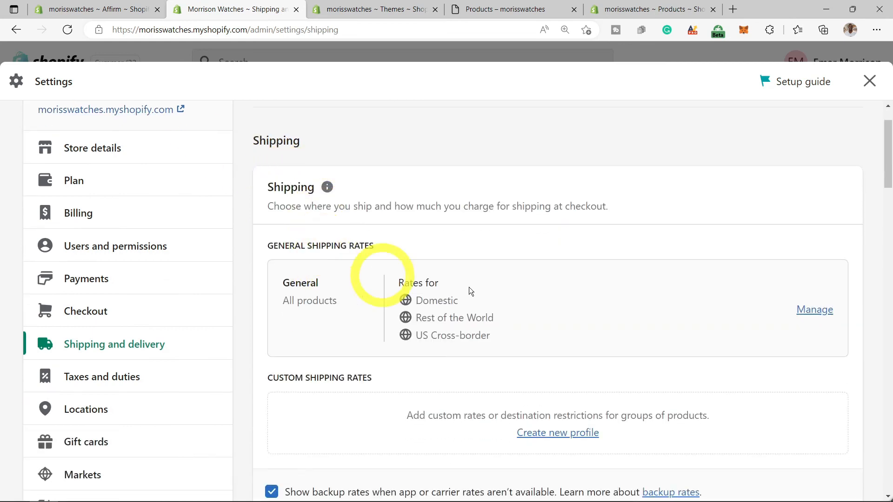
left_click(812, 310)
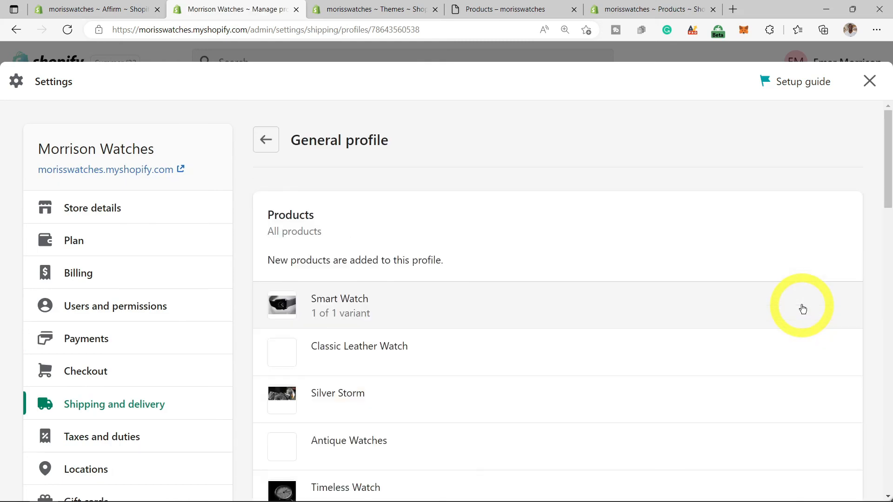
scroll(802, 307, "down", 4)
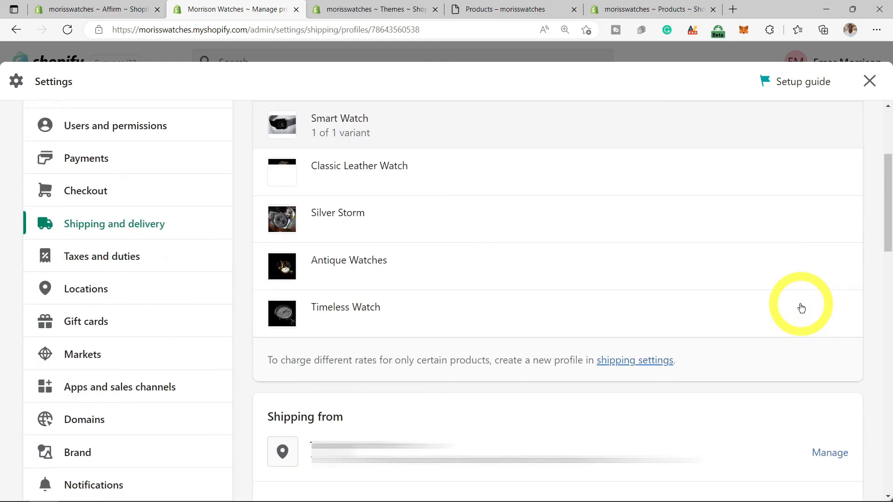
scroll(802, 307, "down", 9)
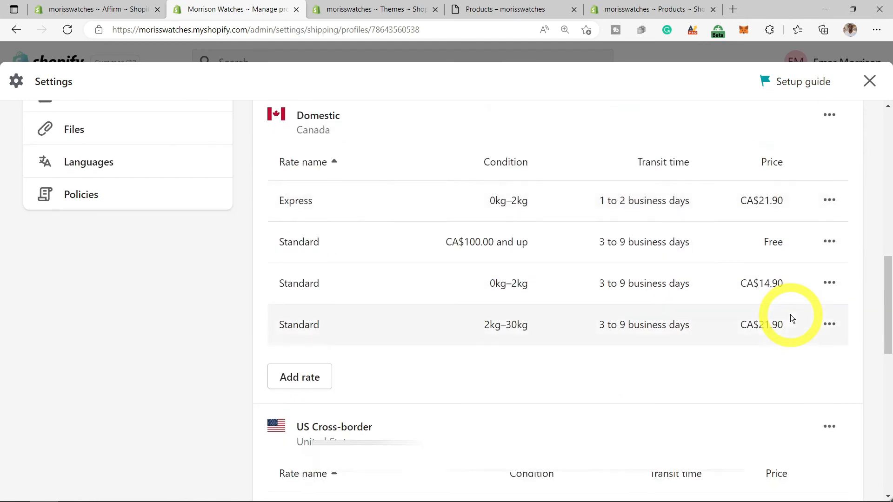
scroll(791, 315, "down", 8)
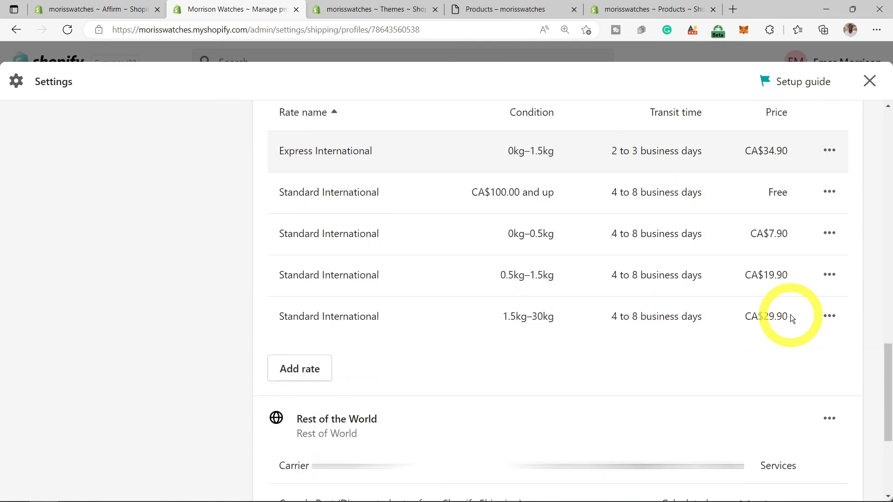
scroll(791, 315, "down", 3)
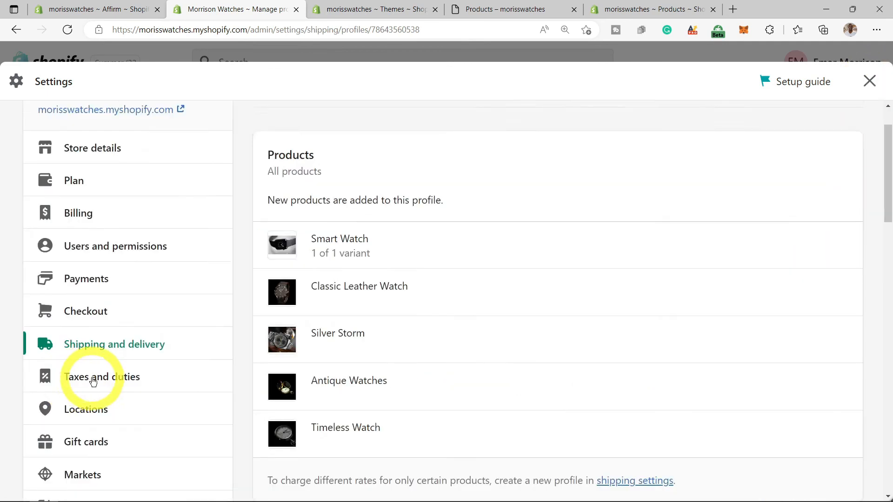
scroll(93, 381, "down", 3)
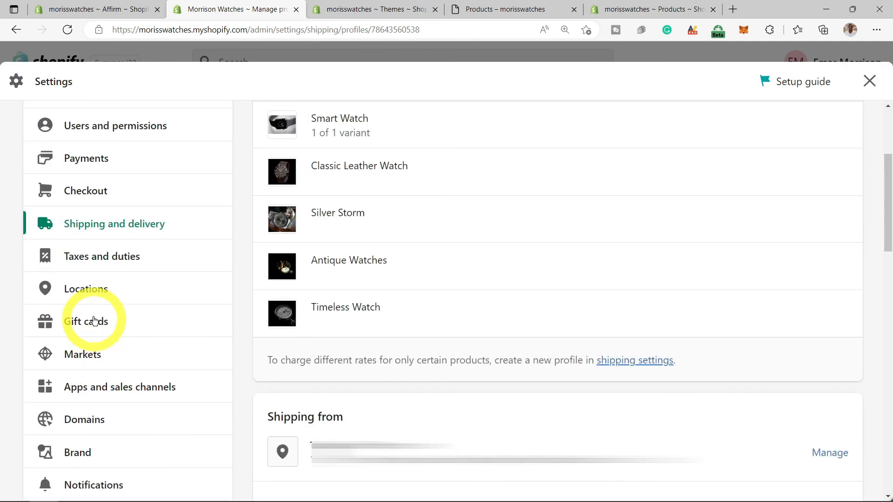
- Review Taxes and duties, leaving 'All prices include tax' unchecked
left_click(123, 268)
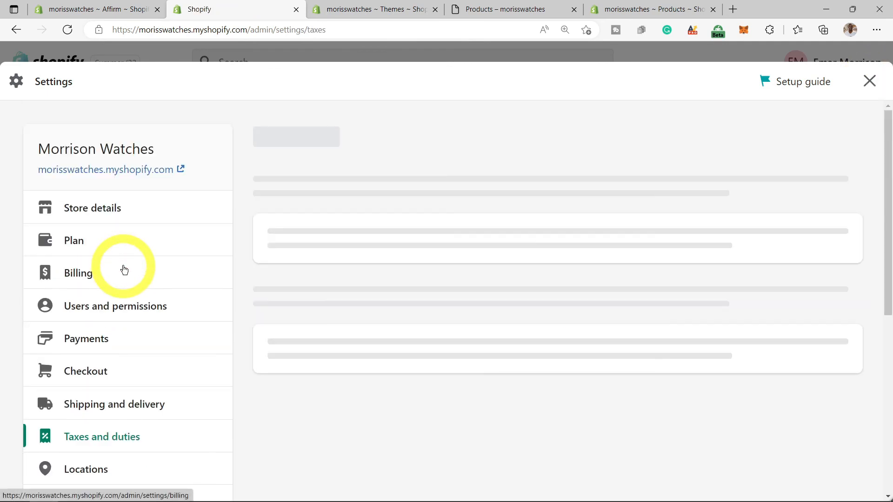
scroll(375, 302, "down", 3)
scroll(377, 288, "down", 3)
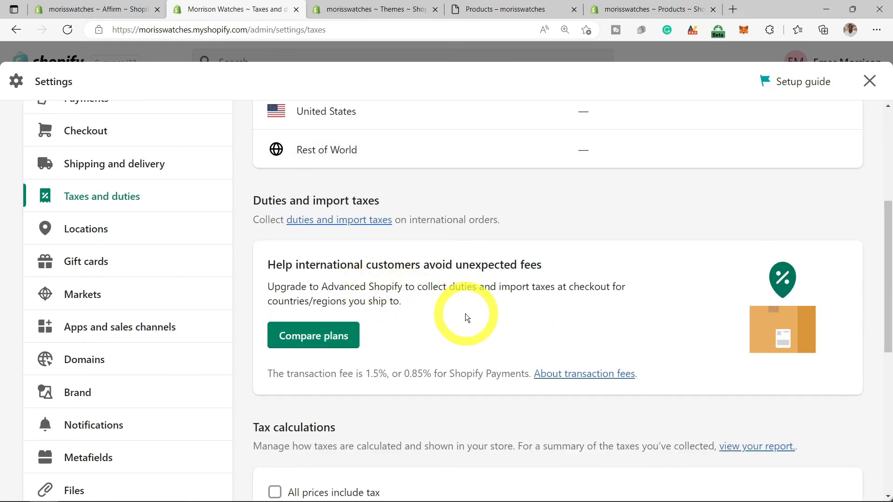
scroll(465, 314, "down", 4)
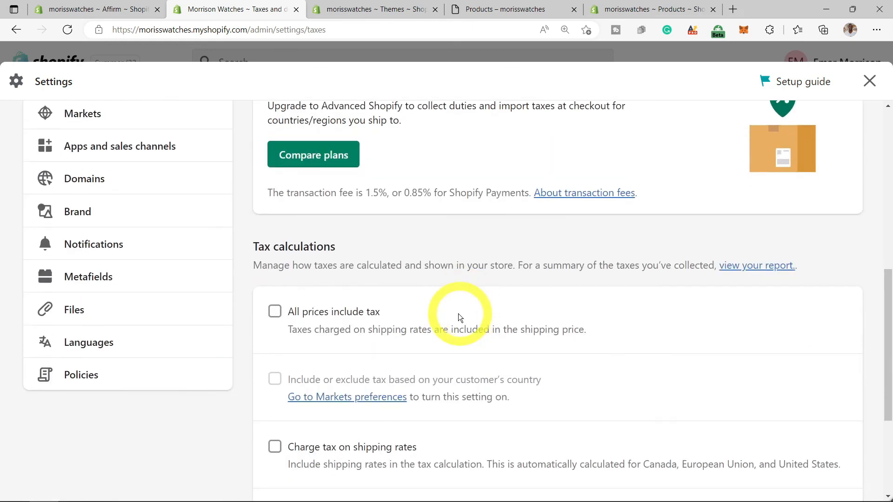
scroll(61, 250, "up", 1)
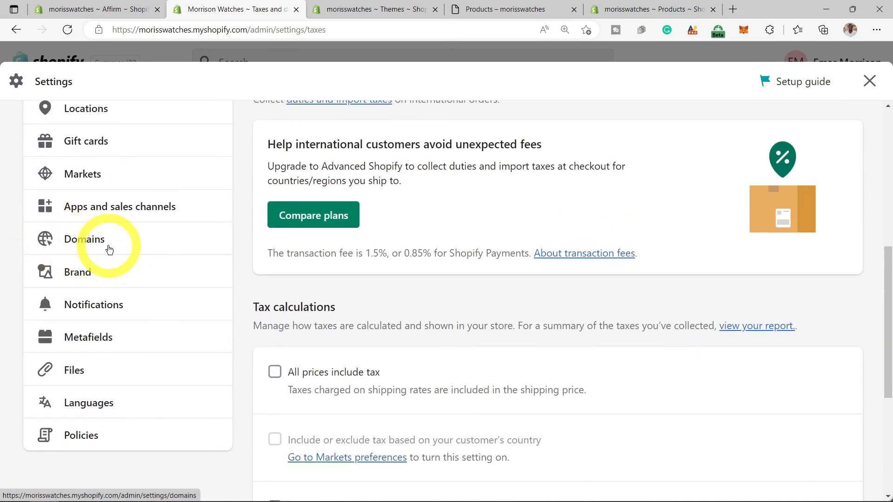
scroll(108, 251, "up", 1)
- Check new-domain prices for morrisswatches, then bring up the Connect existing domain form
left_click(82, 308)
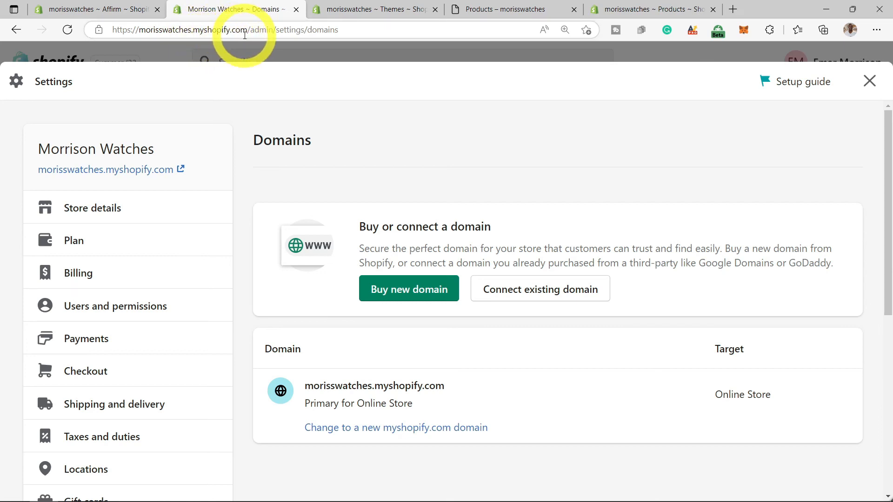
left_click(405, 297)
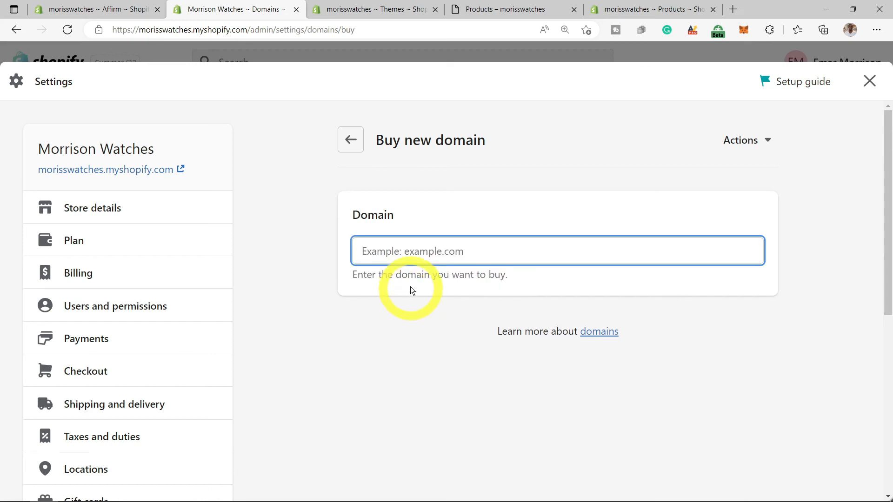
left_click(413, 256)
type("morrisswatches")
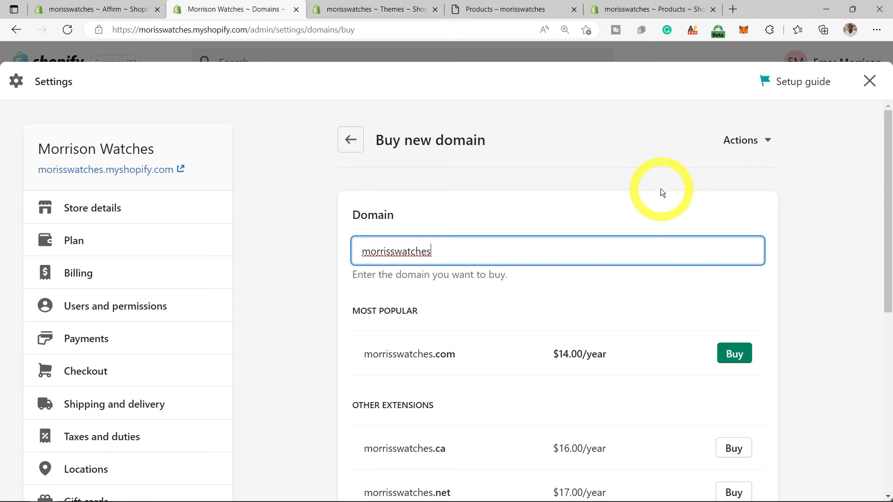
left_click(356, 133)
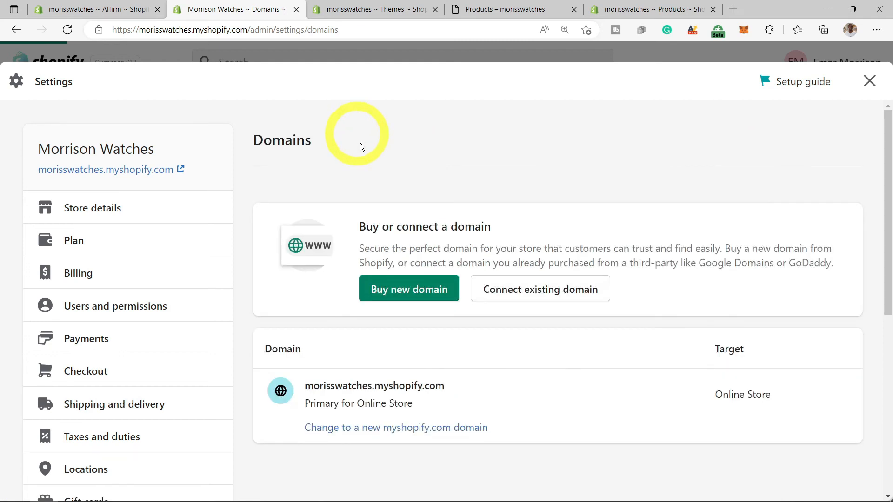
left_click(515, 297)
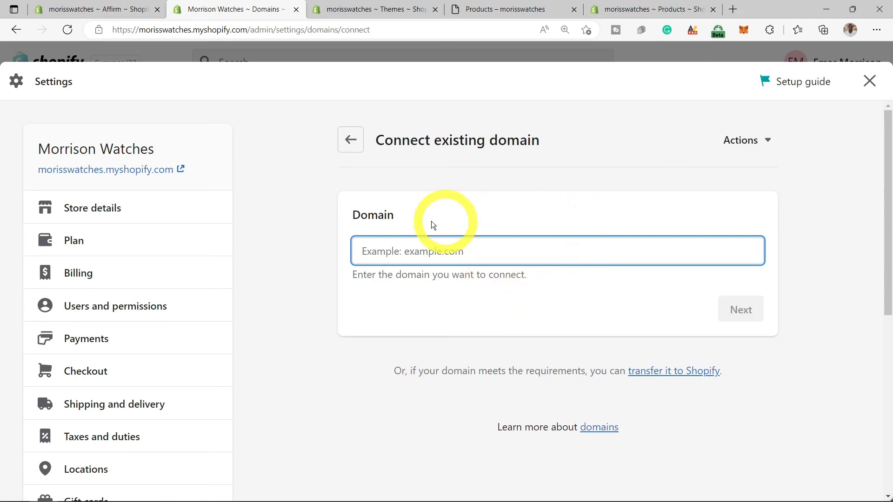
scroll(176, 325, "down", 6)
- Scroll through the Logos, Colors, Cover Image, Slogan and Social links brand cards, then open Notifications
left_click(92, 334)
scroll(303, 264, "down", 1)
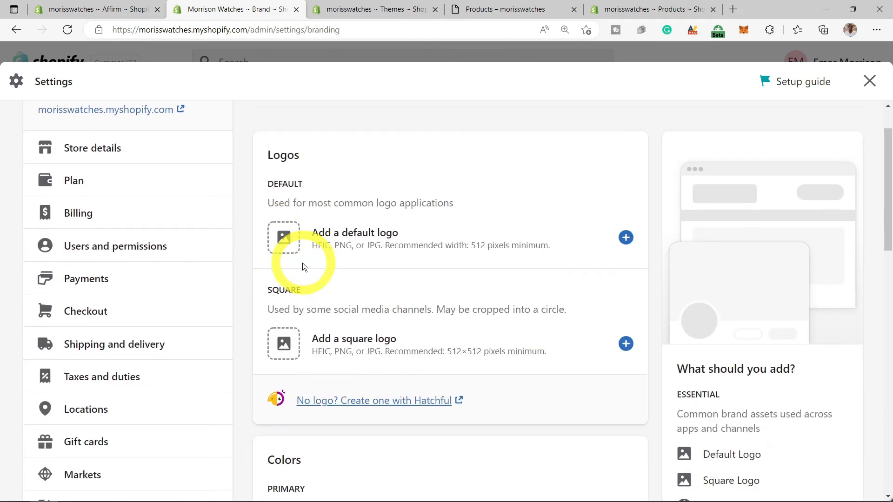
scroll(303, 266, "down", 1)
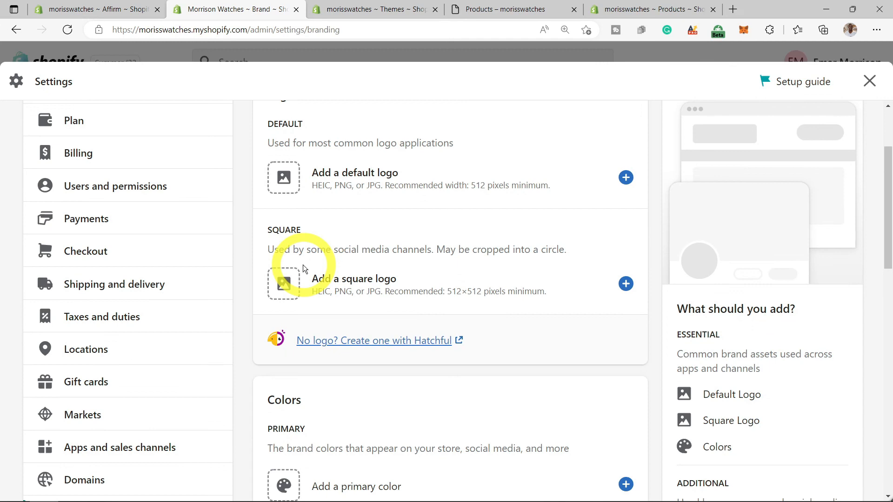
scroll(303, 266, "down", 1)
scroll(303, 267, "down", 3)
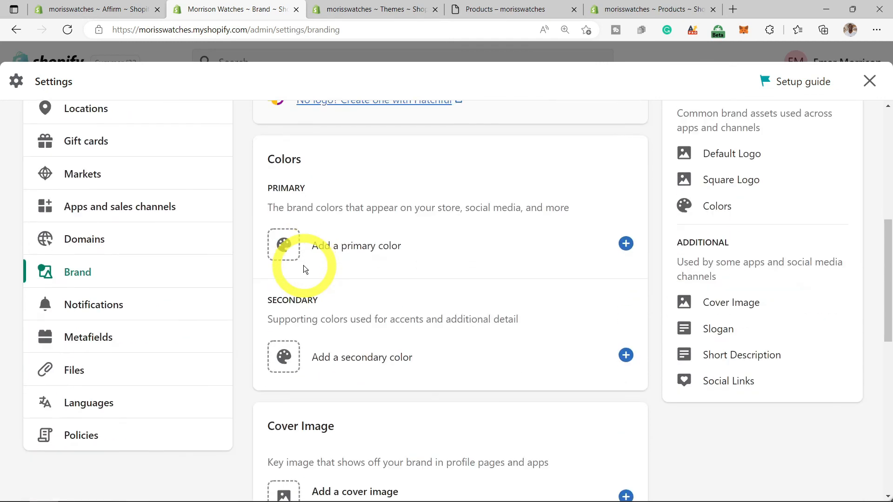
scroll(304, 354, "down", 3)
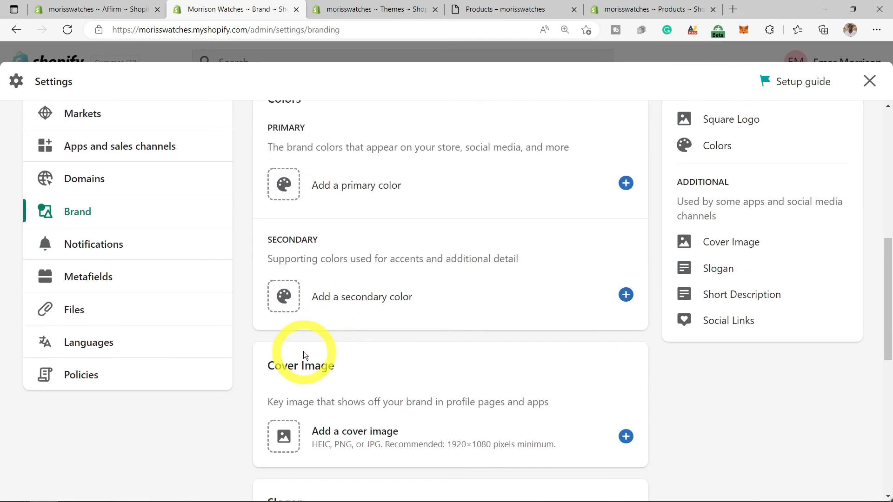
scroll(304, 355, "down", 3)
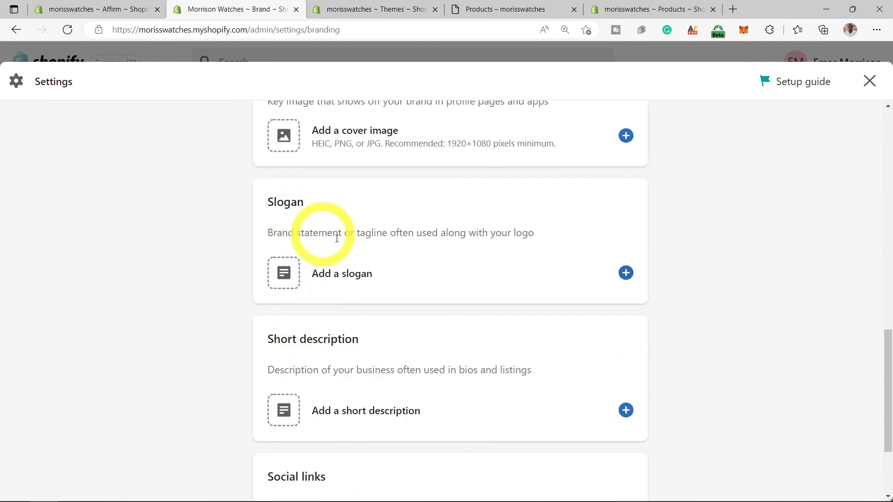
scroll(298, 359, "down", 2)
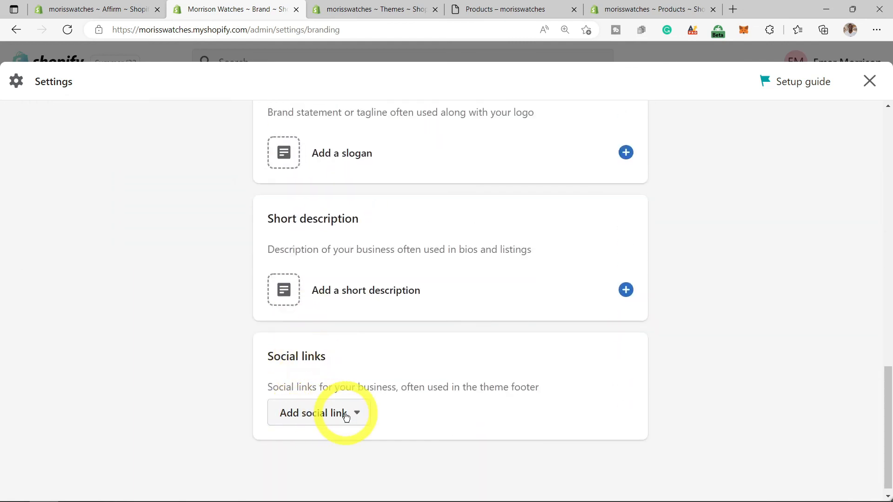
scroll(356, 414, "up", 8)
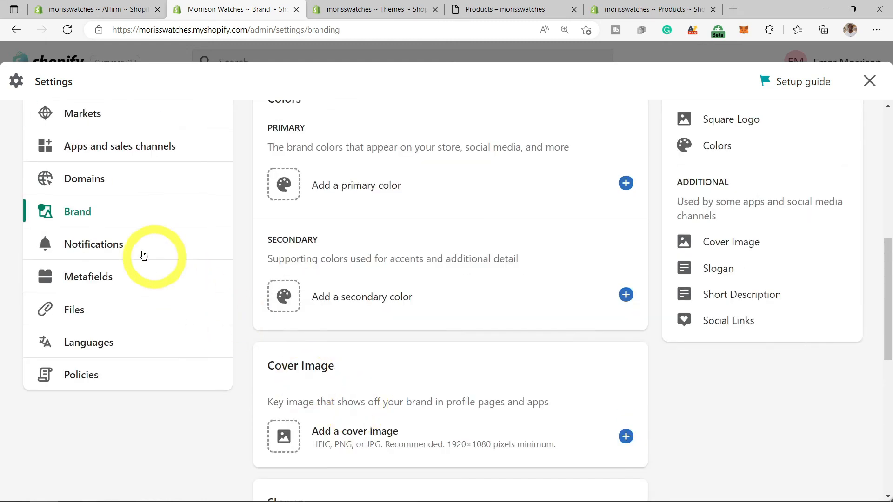
left_click(101, 246)
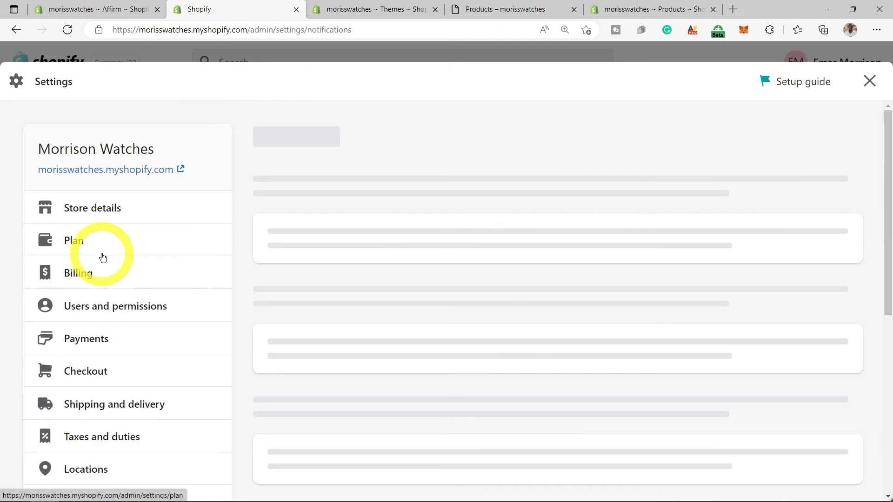
scroll(353, 232, "down", 1)
scroll(366, 243, "down", 5)
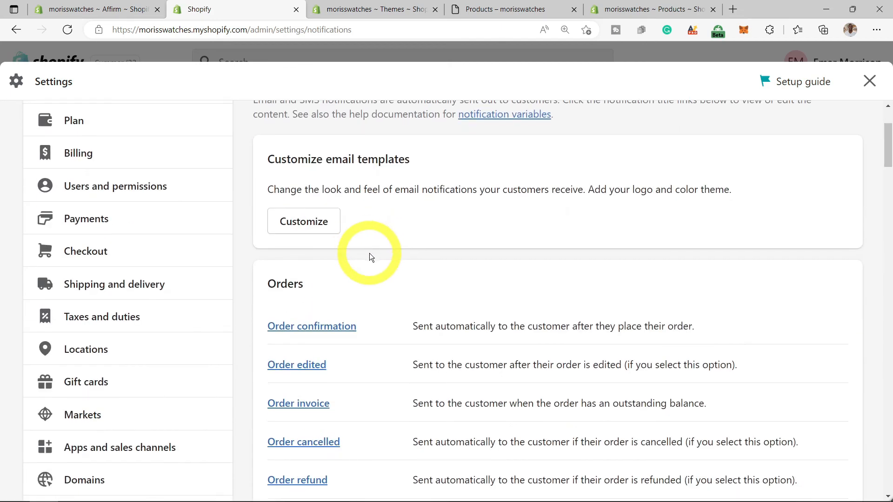
scroll(376, 269, "down", 5)
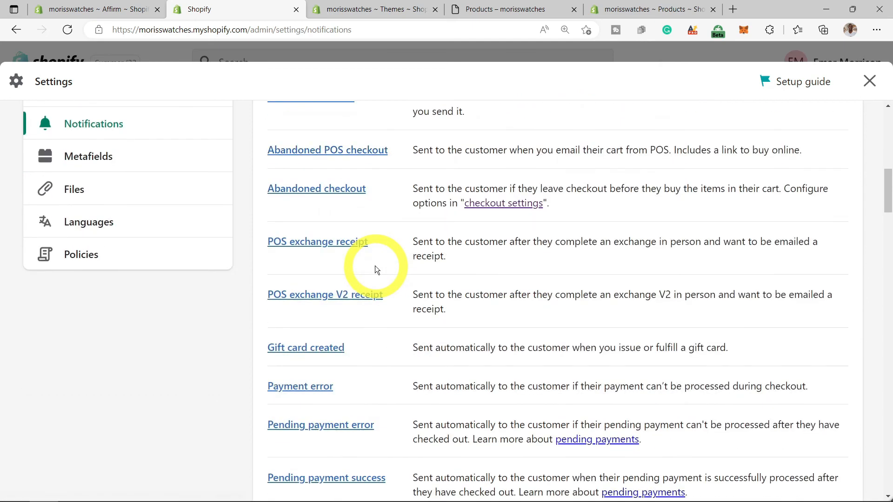
scroll(375, 269, "down", 3)
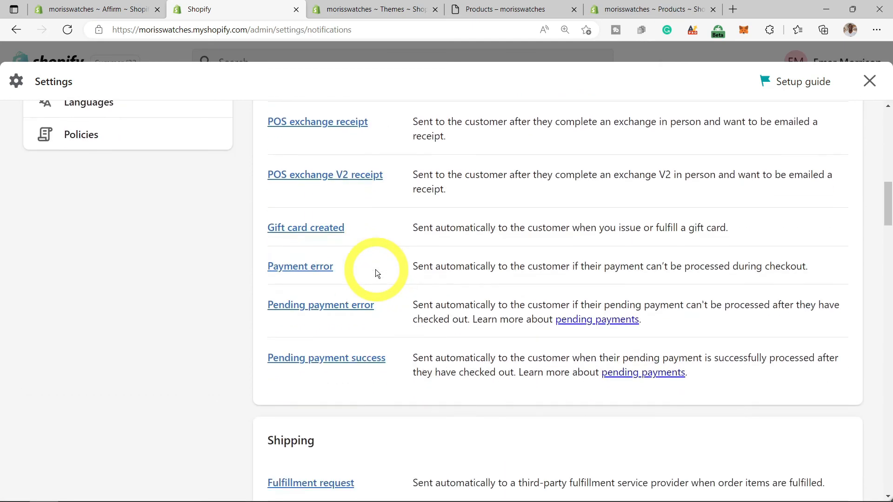
scroll(376, 273, "down", 1)
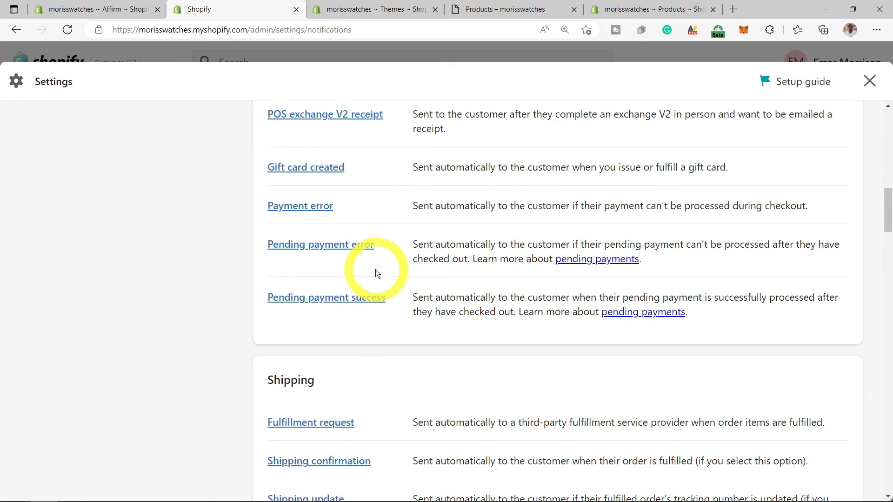
scroll(376, 270, "down", 3)
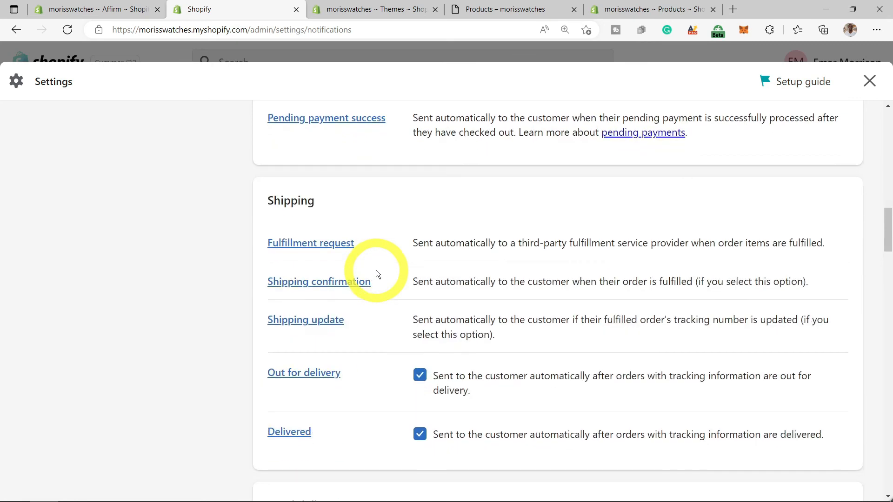
scroll(117, 227, "up", 8)
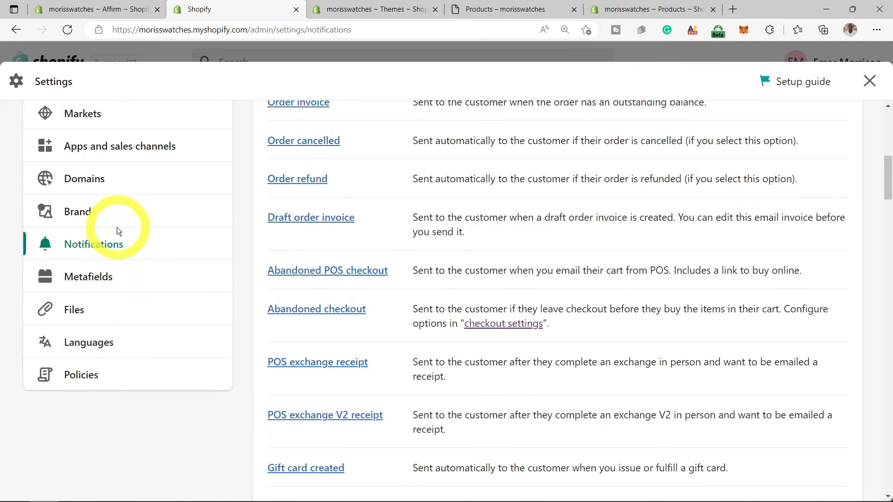
scroll(120, 232, "up", 1)
scroll(126, 269, "up", 1)
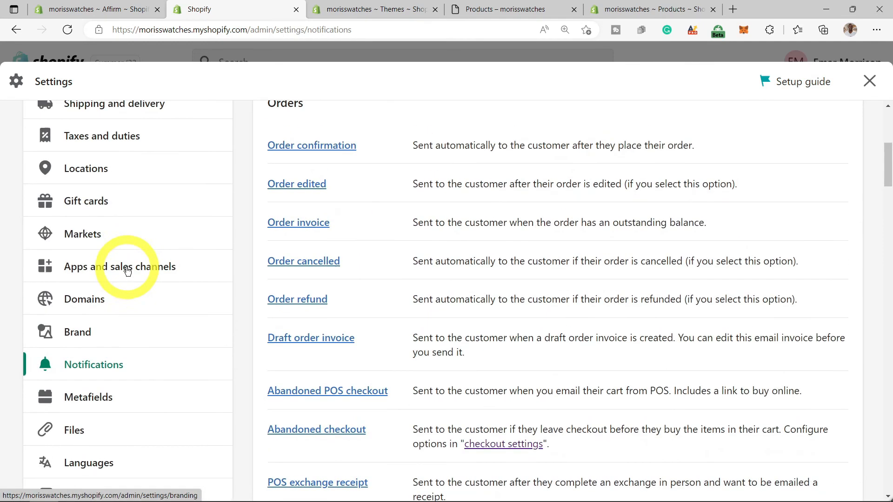
scroll(127, 272, "up", 2)
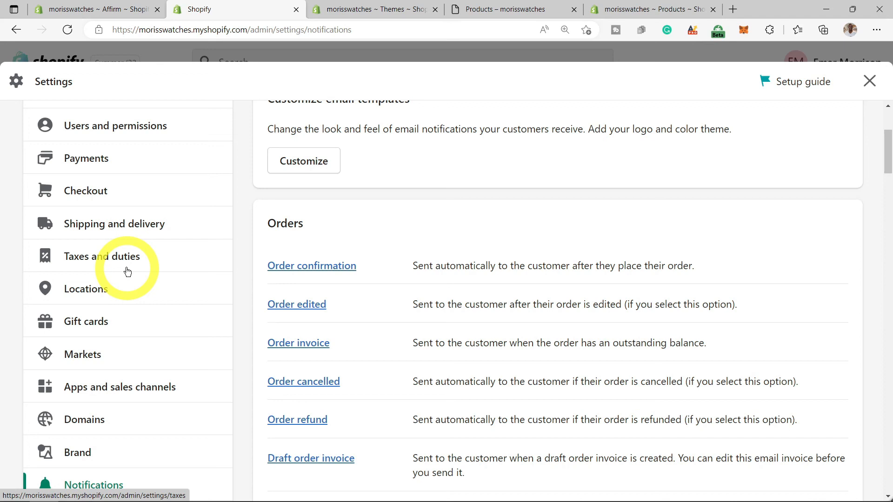